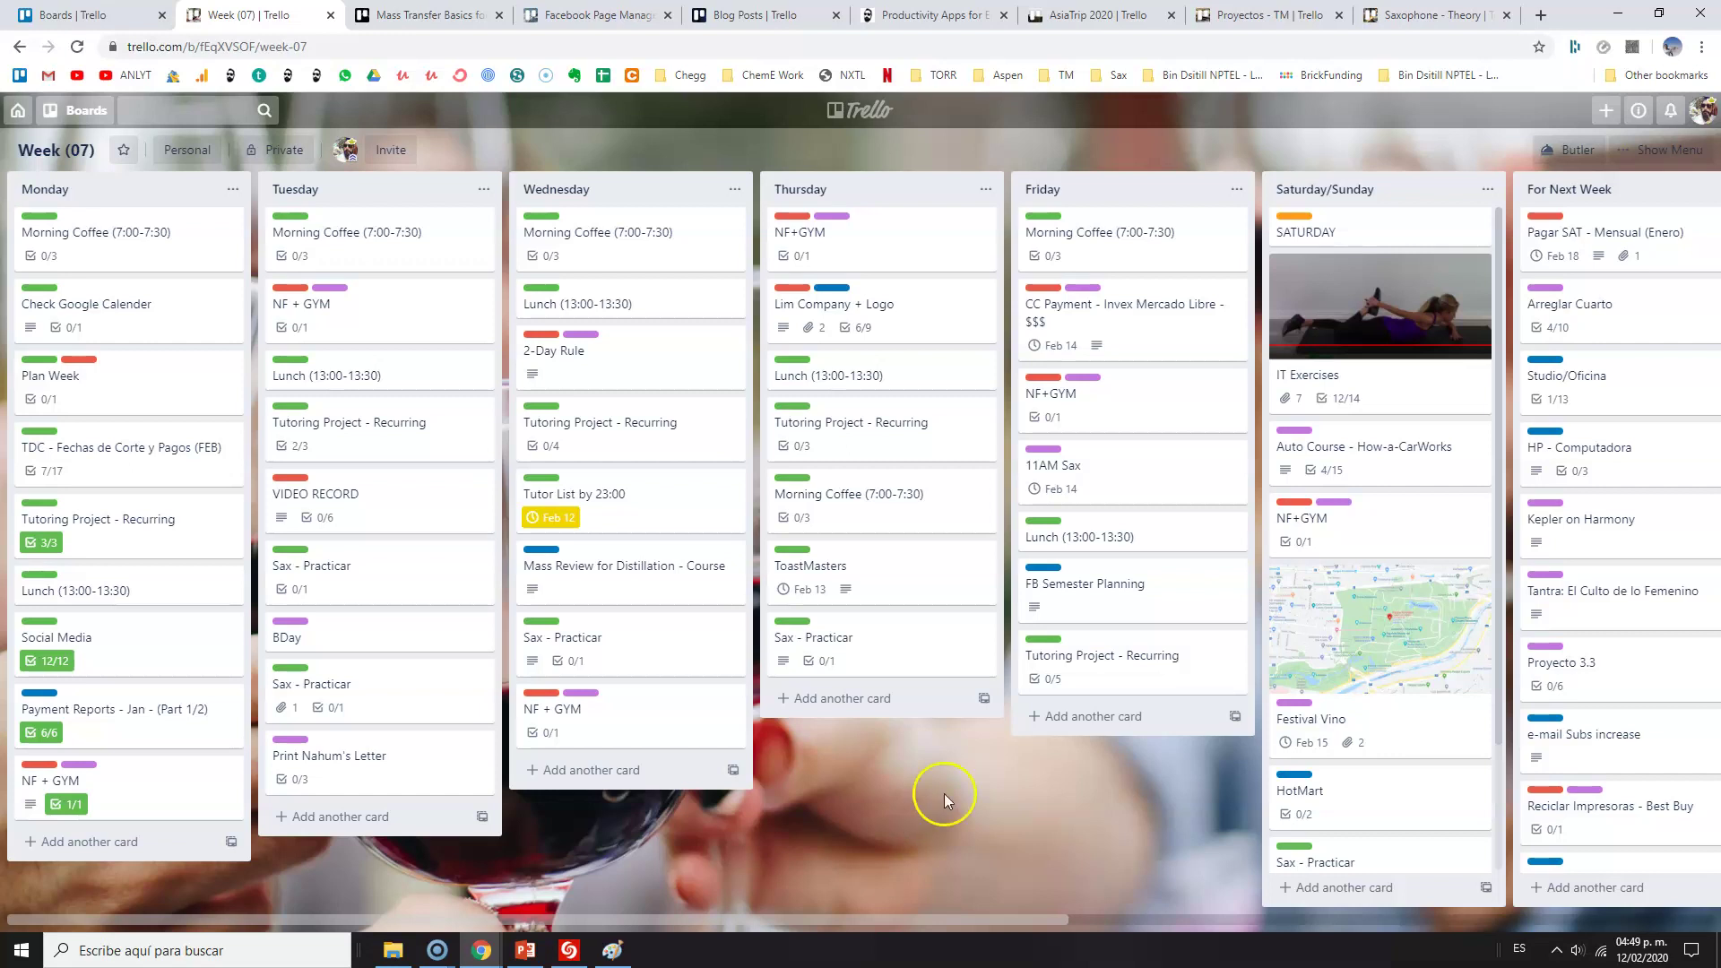
# Switch to the Productivity Apps blog post and highlight its title
pyautogui.click(932, 15)
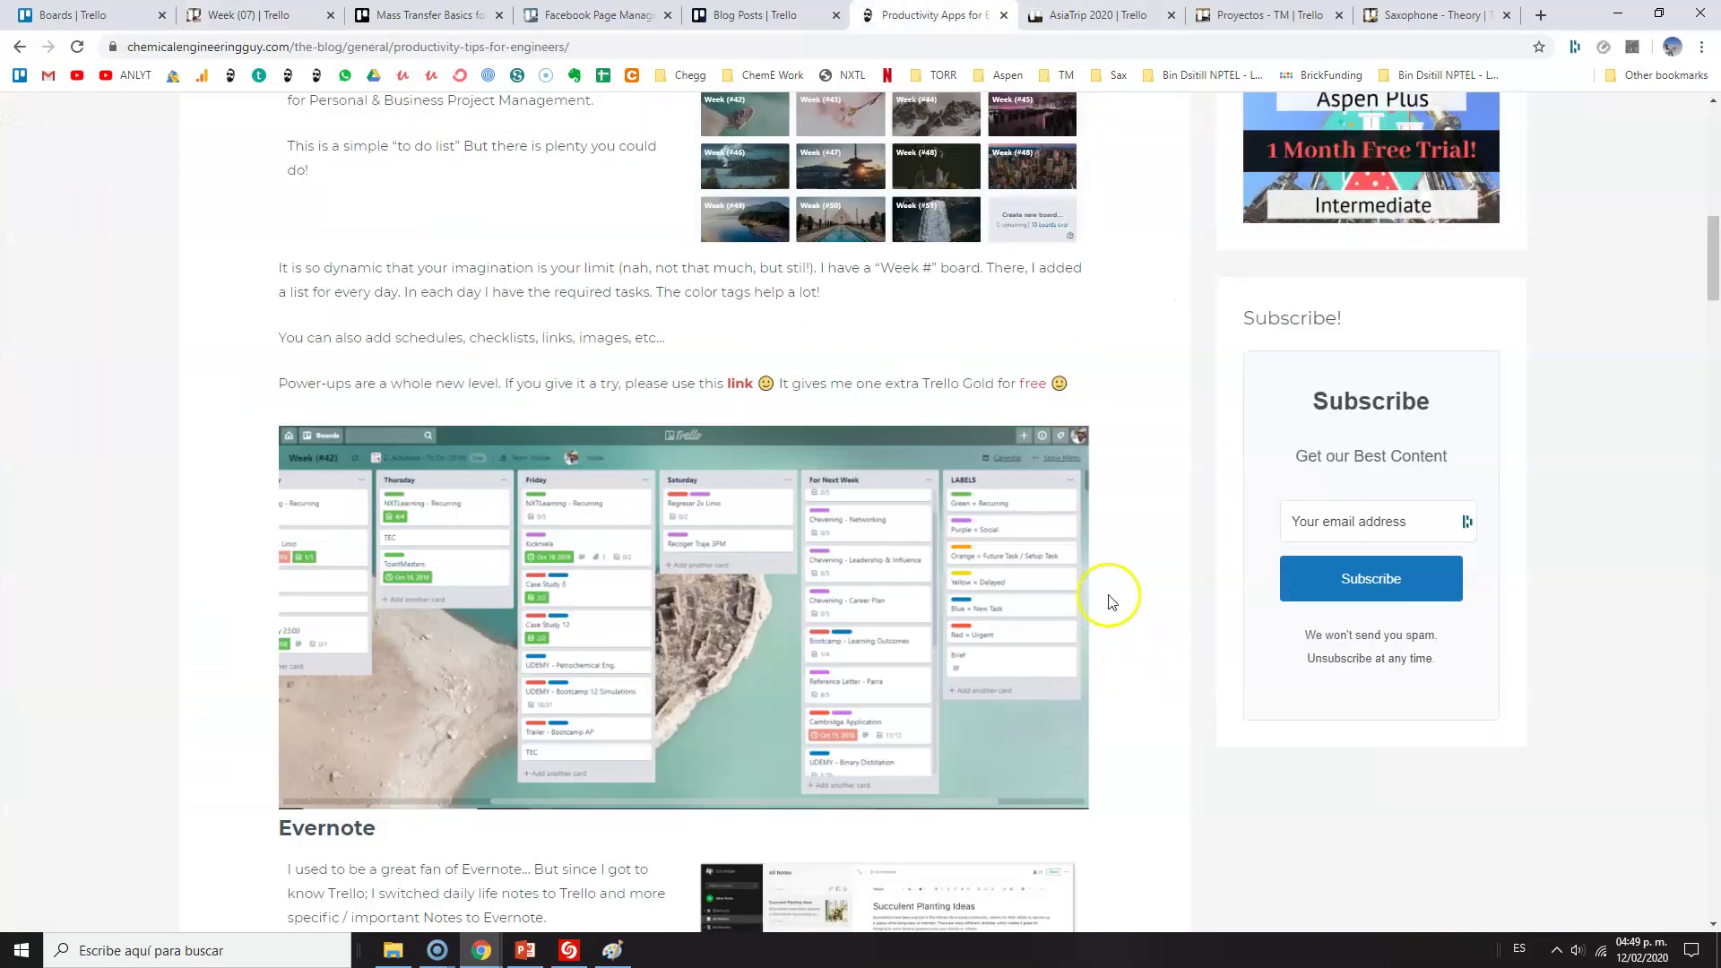
pyautogui.scroll(-1, 825, 492)
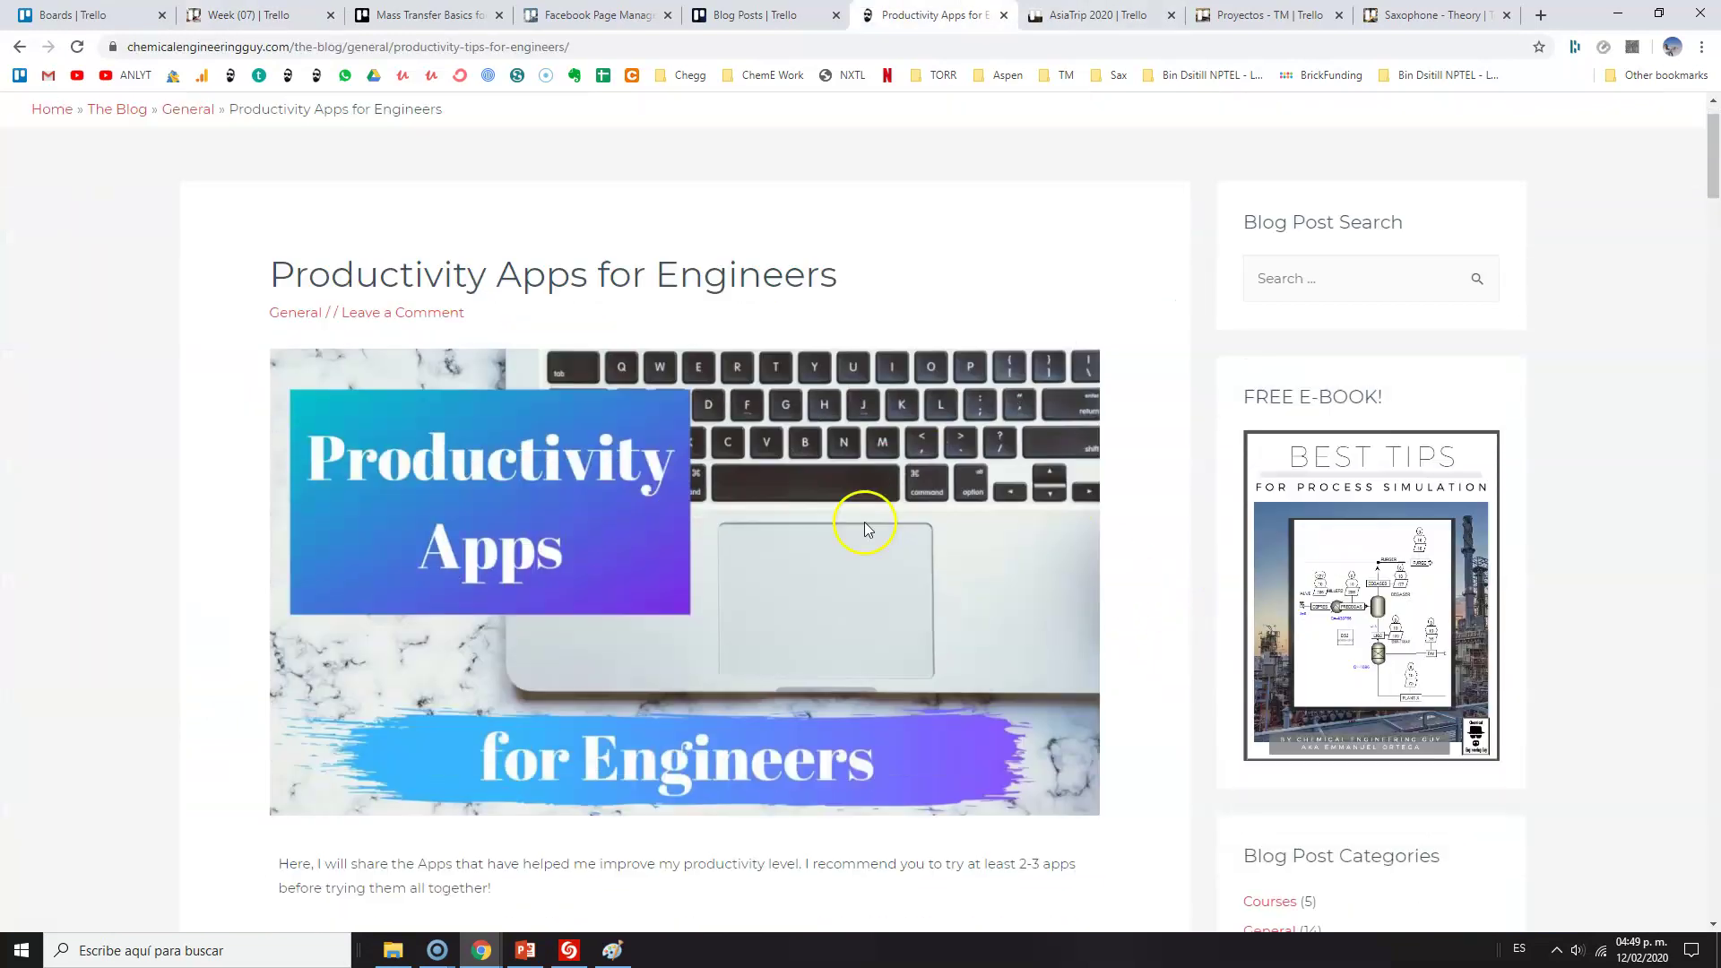
pyautogui.tripleClick(361, 254)
pyautogui.scroll(-8, 180, 421)
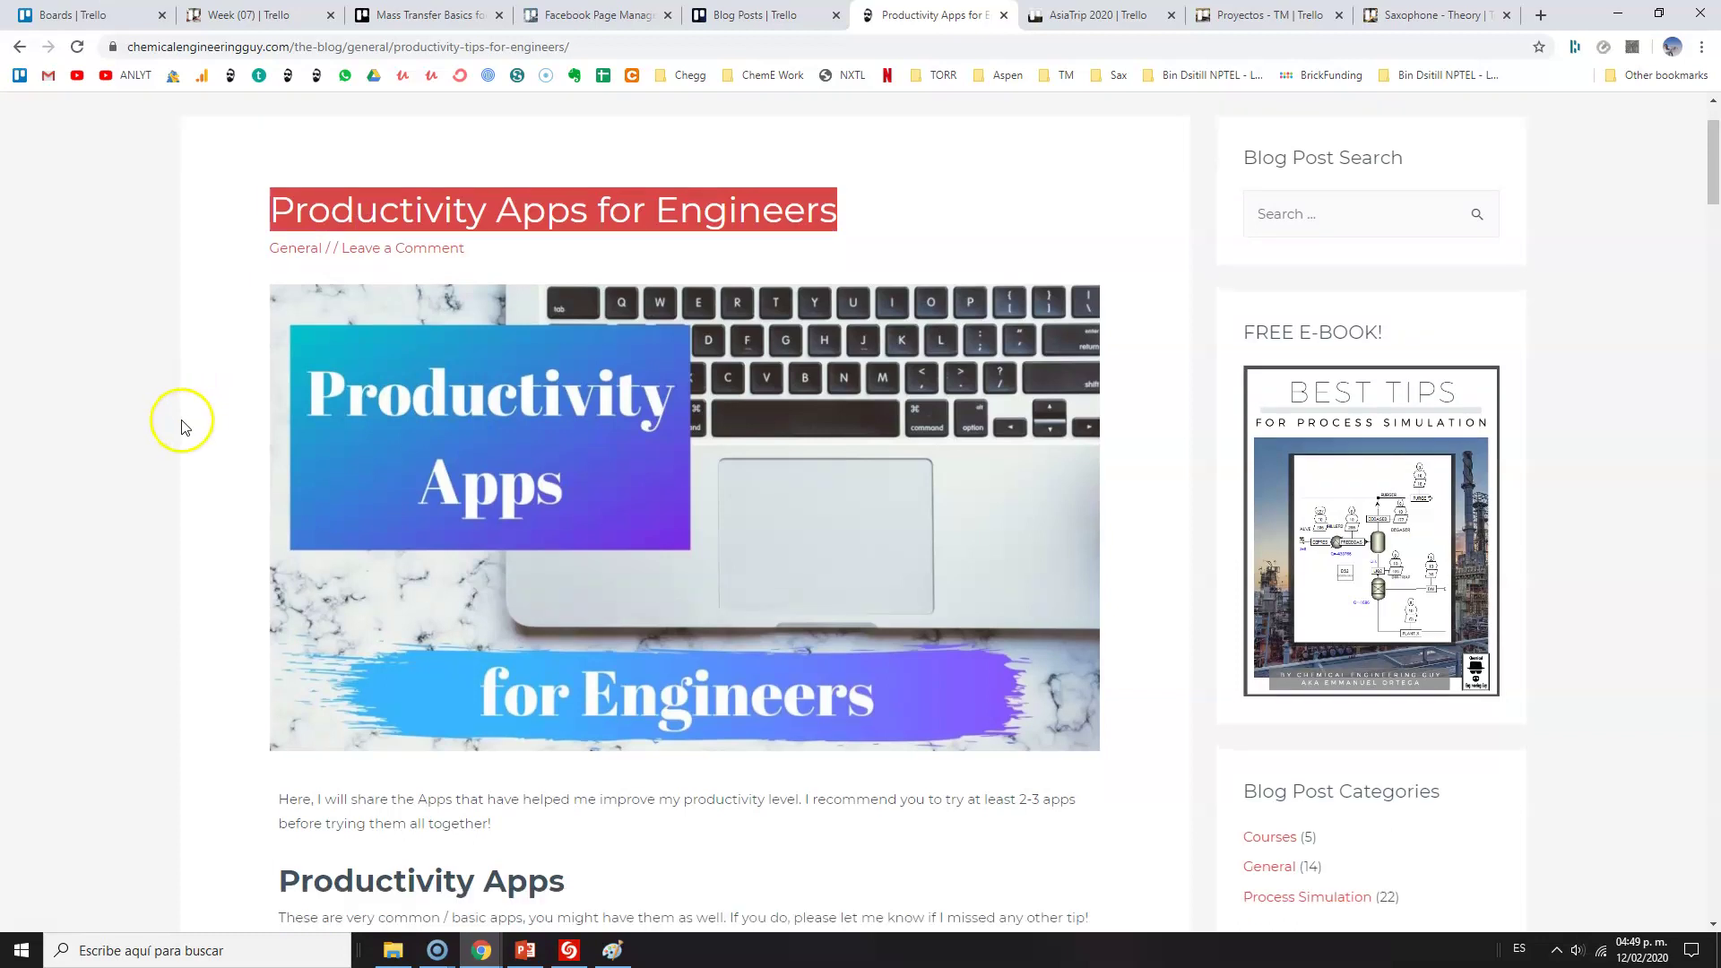
# Highlight the post's Trello heading and Personal & Business Project Management phrase, then return to Week (07)
pyautogui.doubleClick(292, 311)
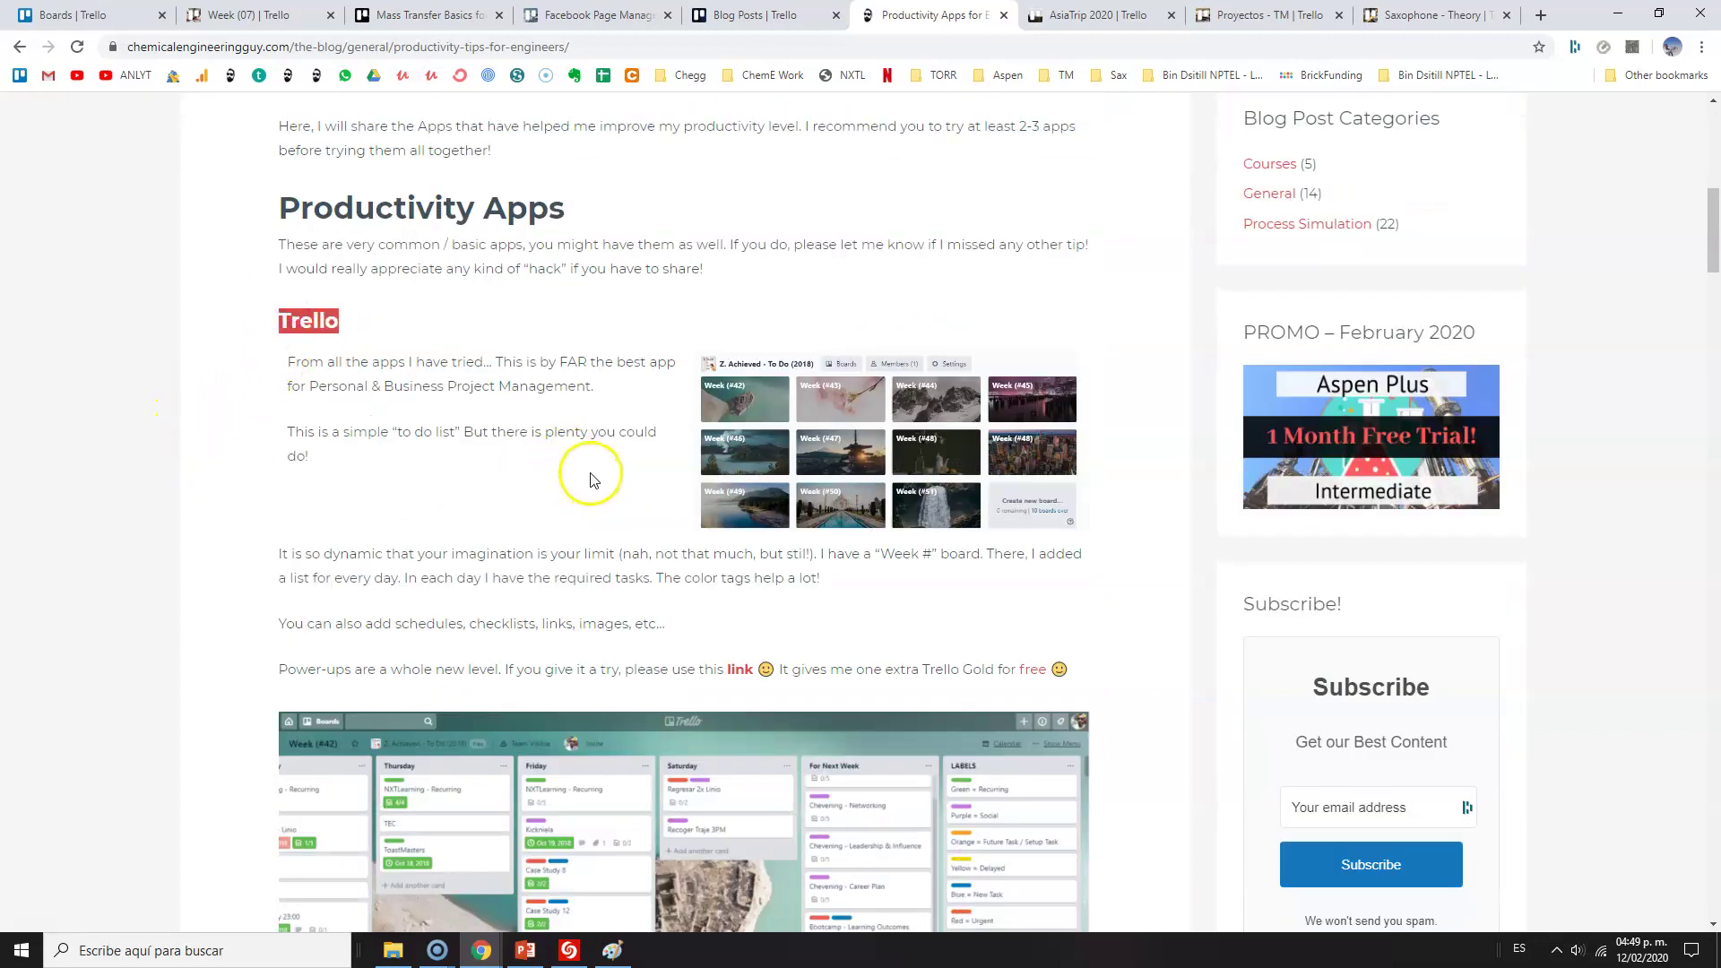
pyautogui.moveTo(313, 387); pyautogui.dragTo(599, 389)
pyautogui.scroll(-2, 604, 484)
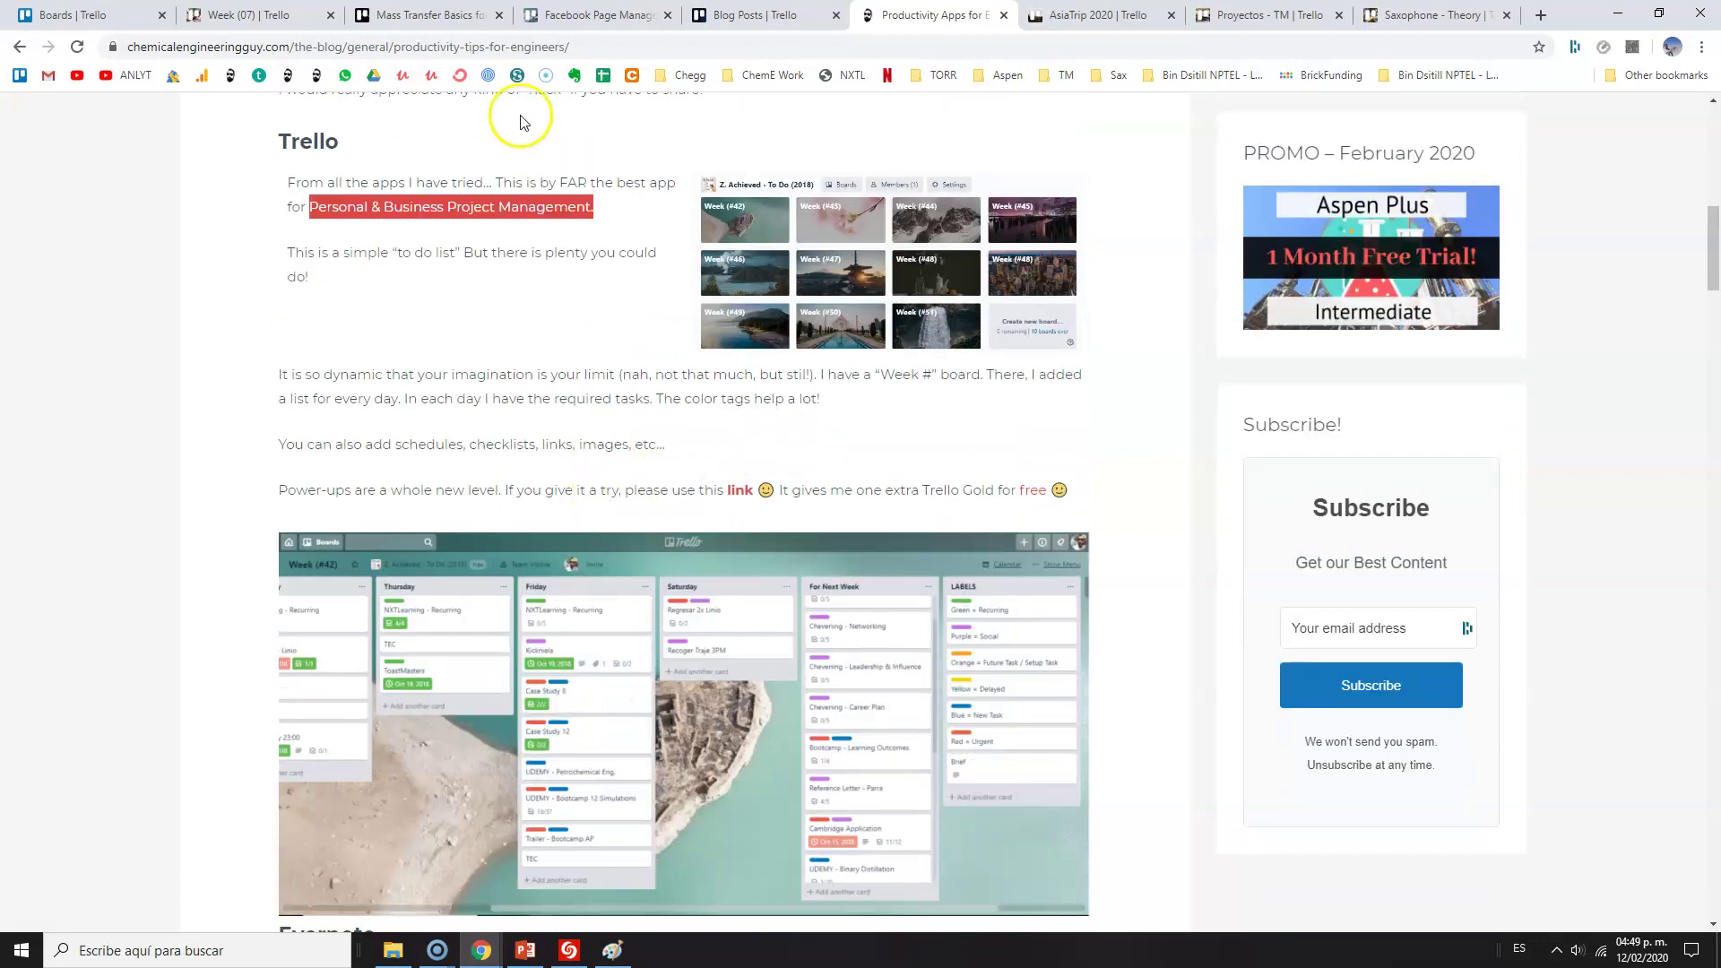
pyautogui.click(242, 15)
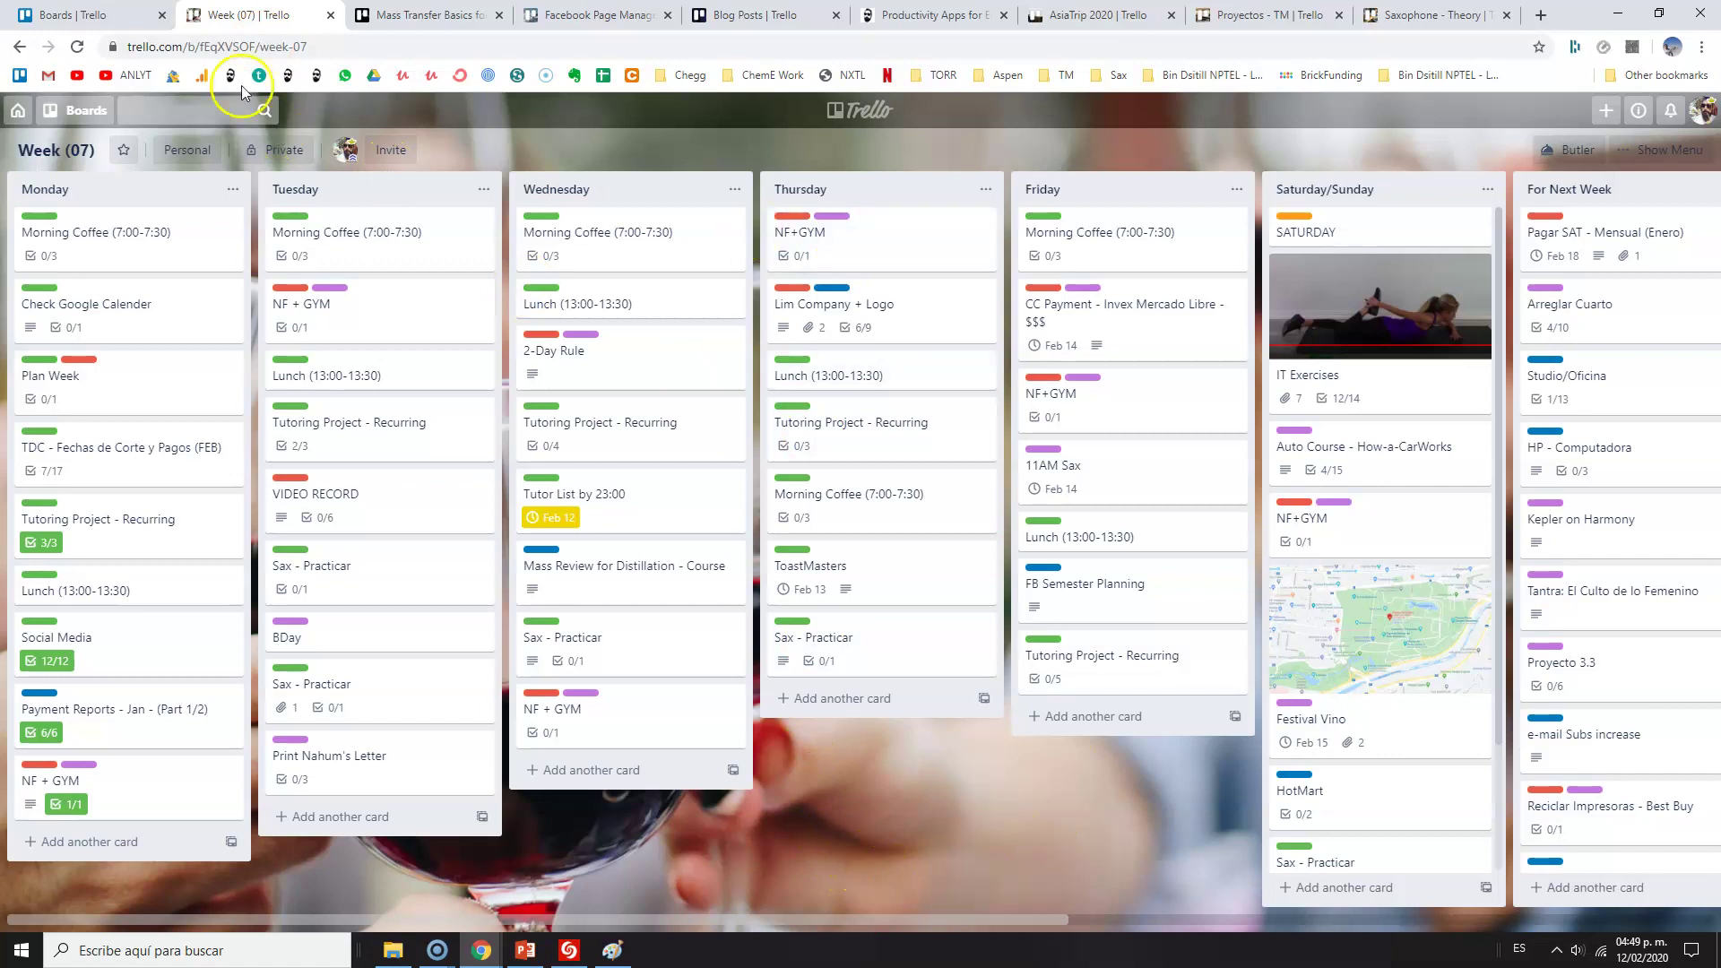
# Browse the boards list and open the Course IDEAS board before going back
pyautogui.click(80, 15)
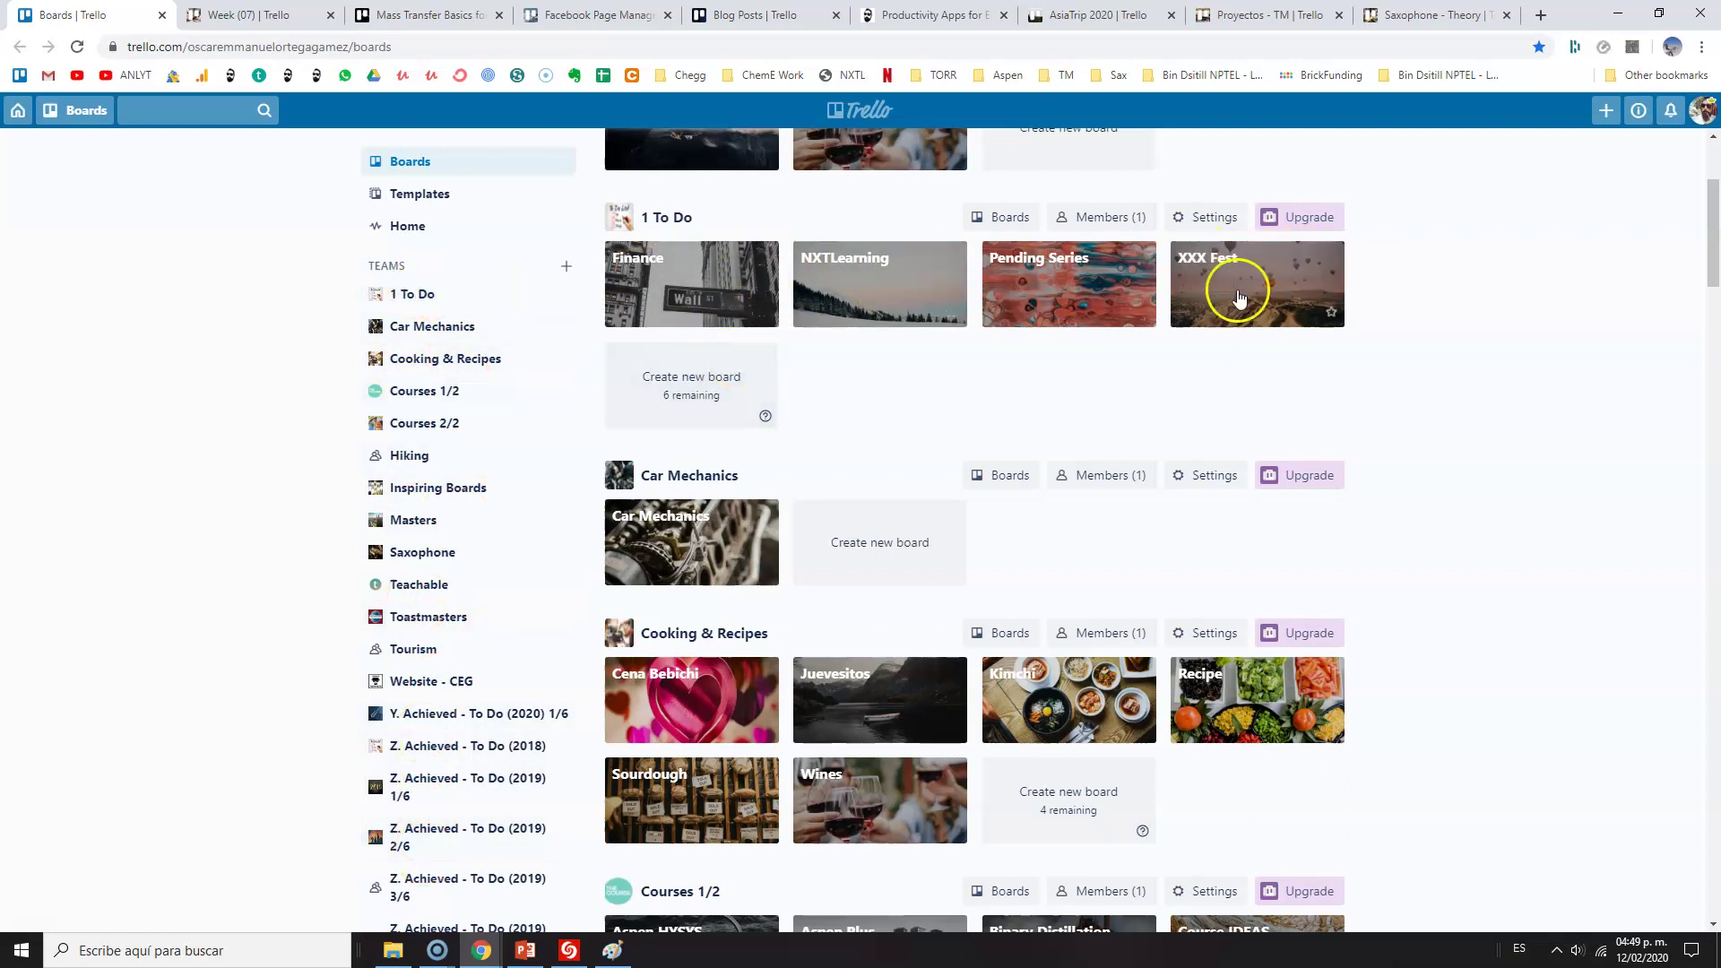
pyautogui.scroll(-1, 1336, 365)
pyautogui.scroll(1, 1343, 385)
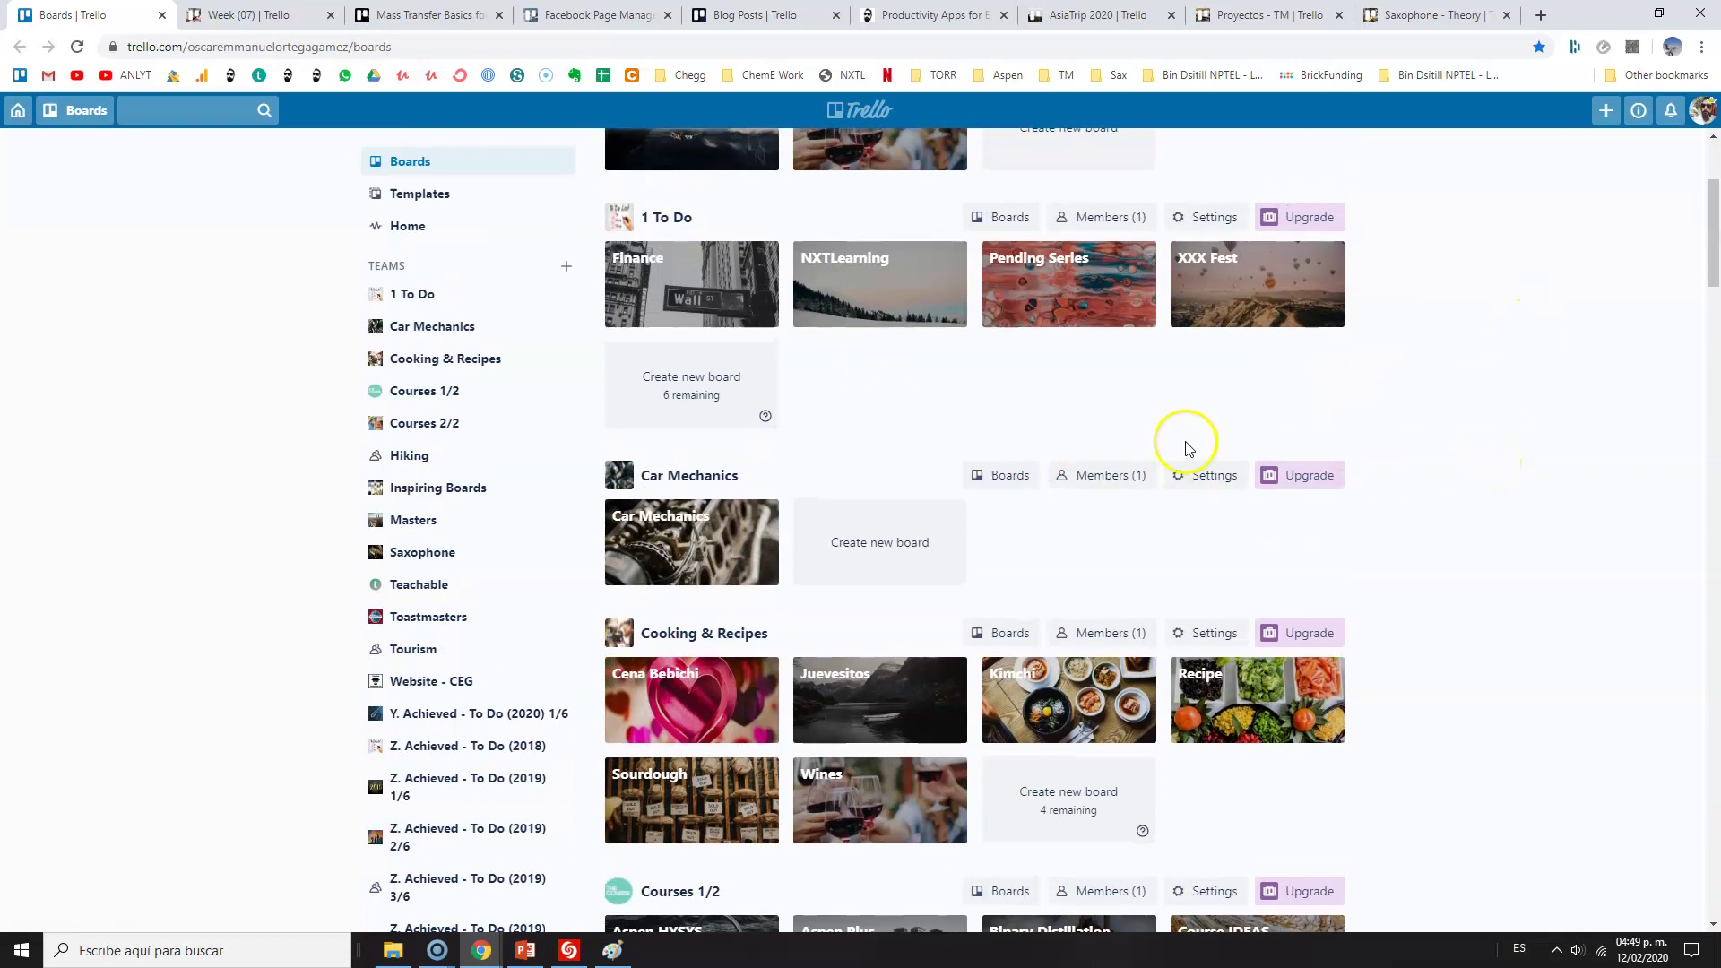
pyautogui.scroll(-5, 897, 377)
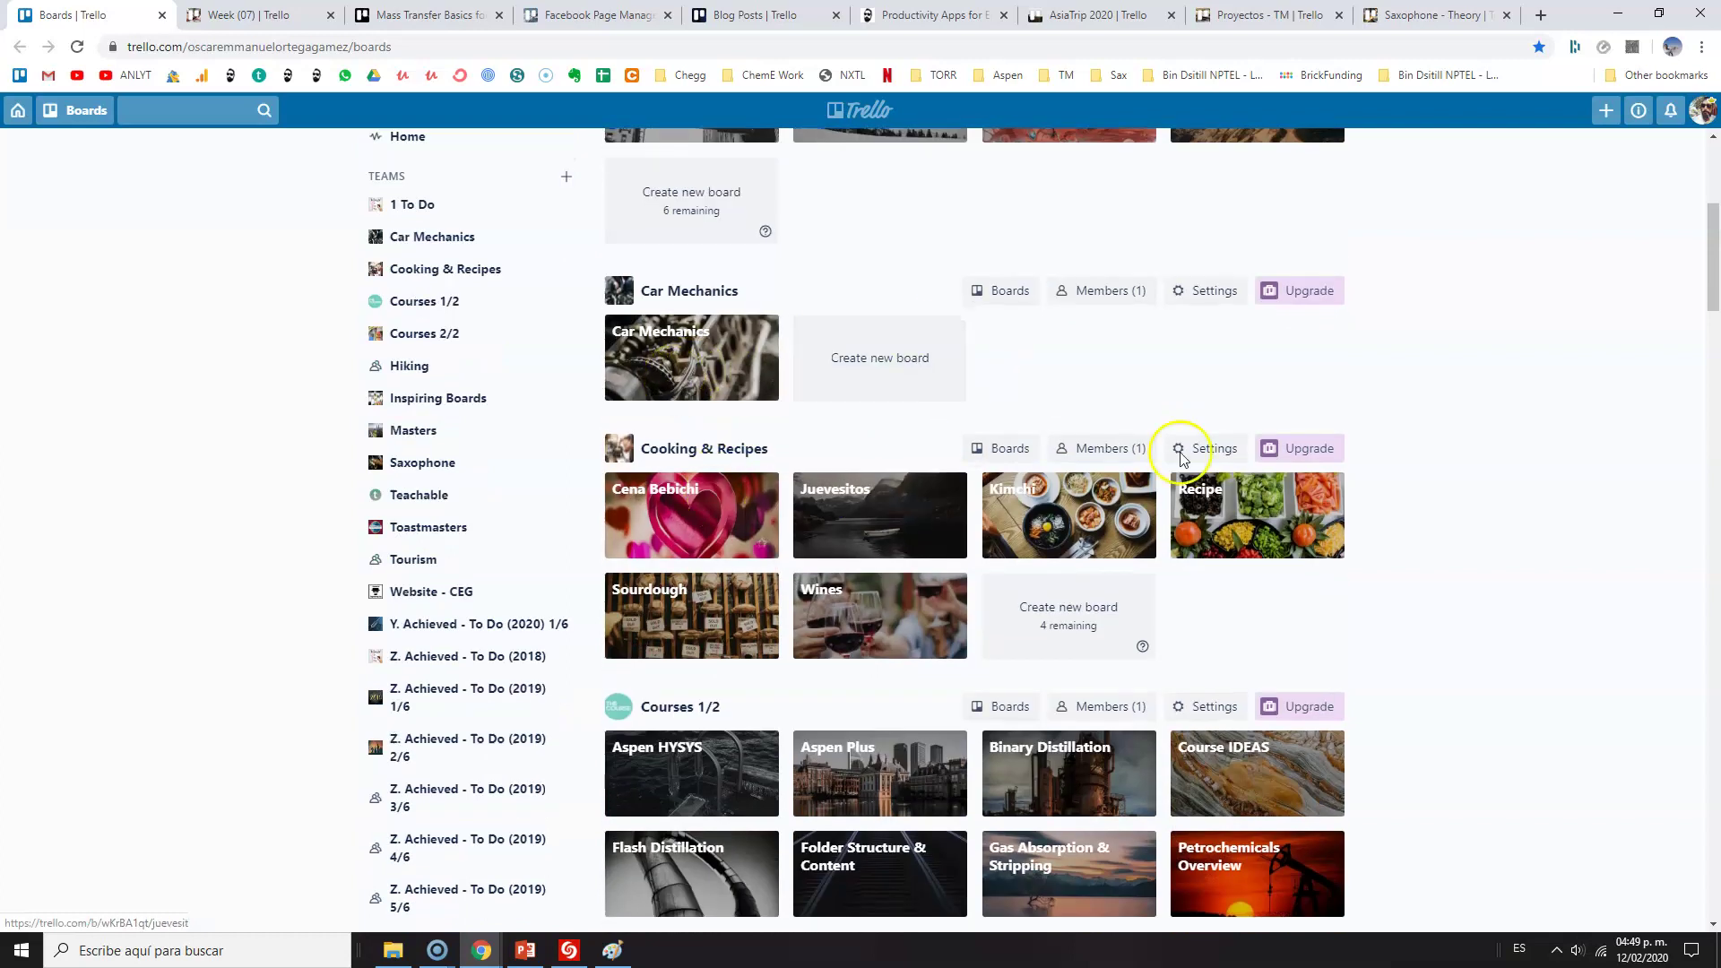
pyautogui.scroll(-3, 807, 574)
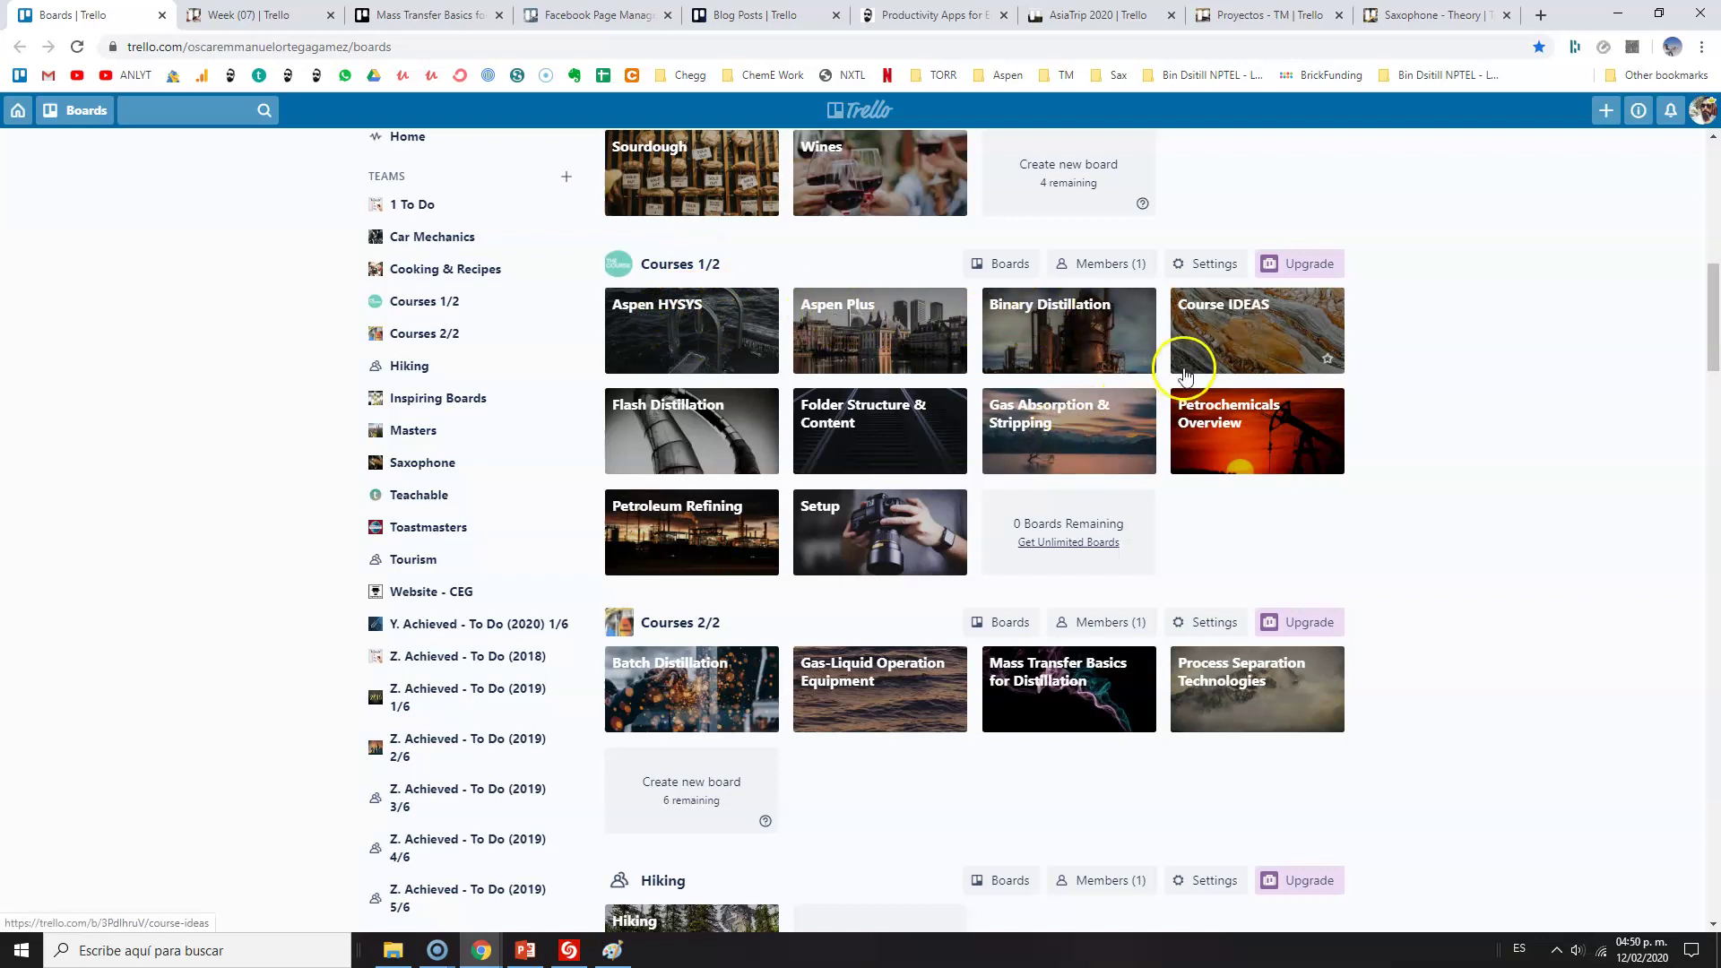
pyautogui.click(1225, 350)
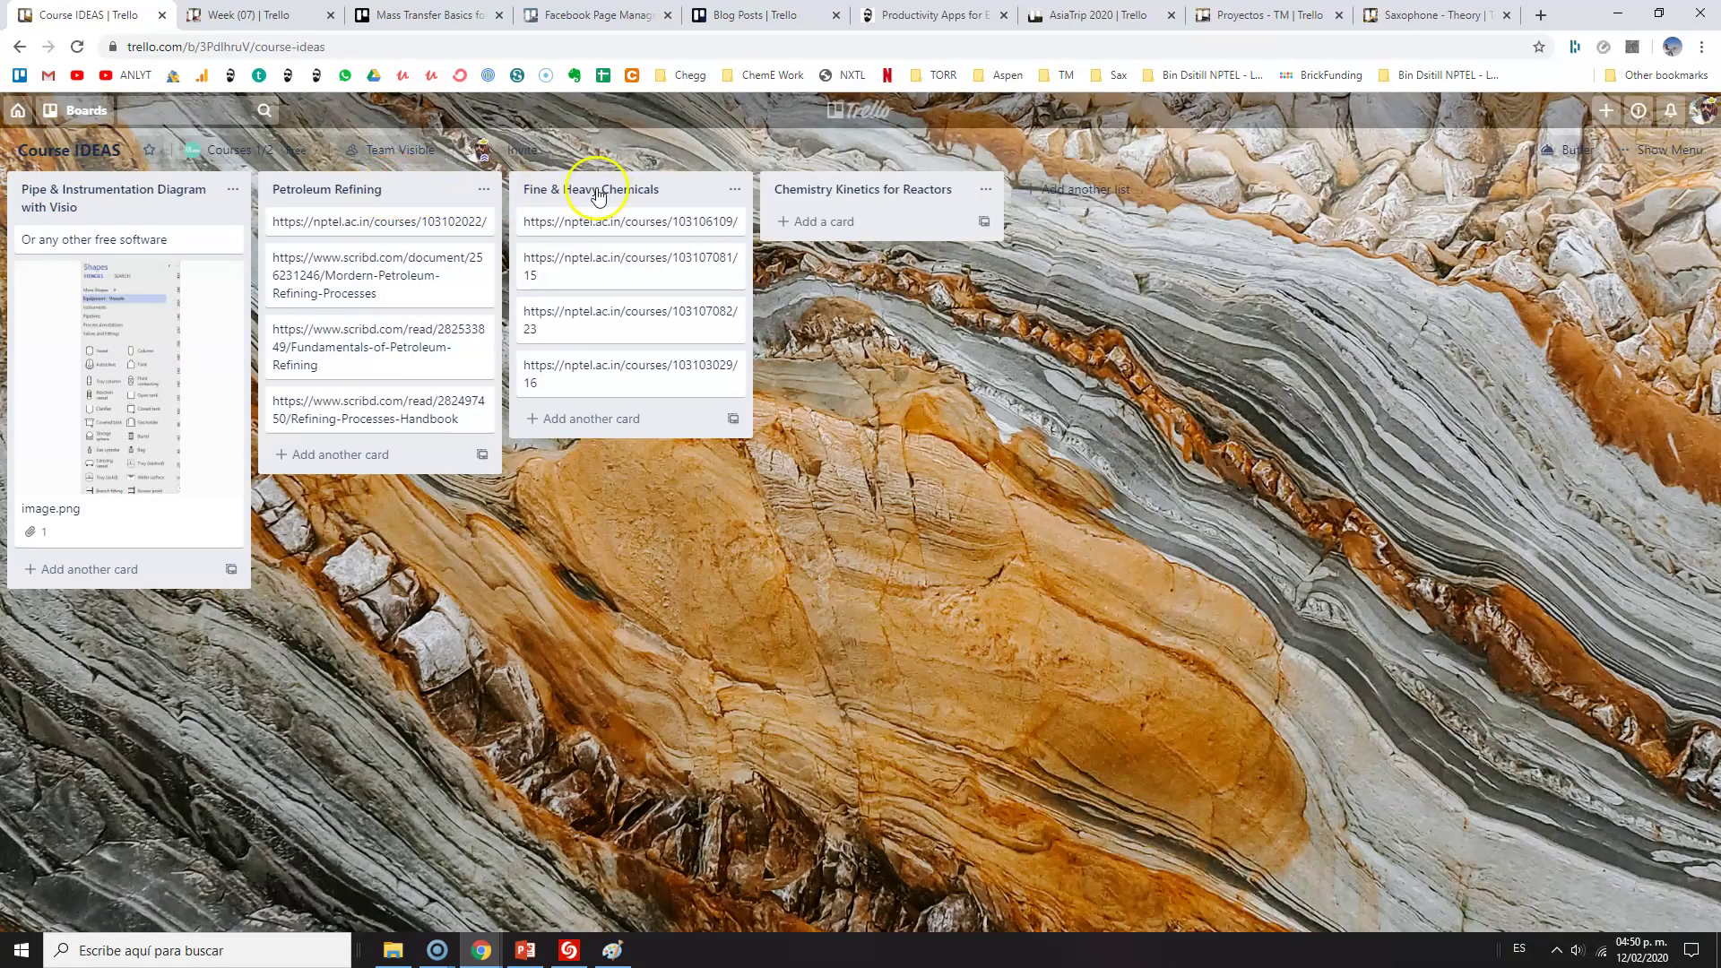
pyautogui.click(17, 52)
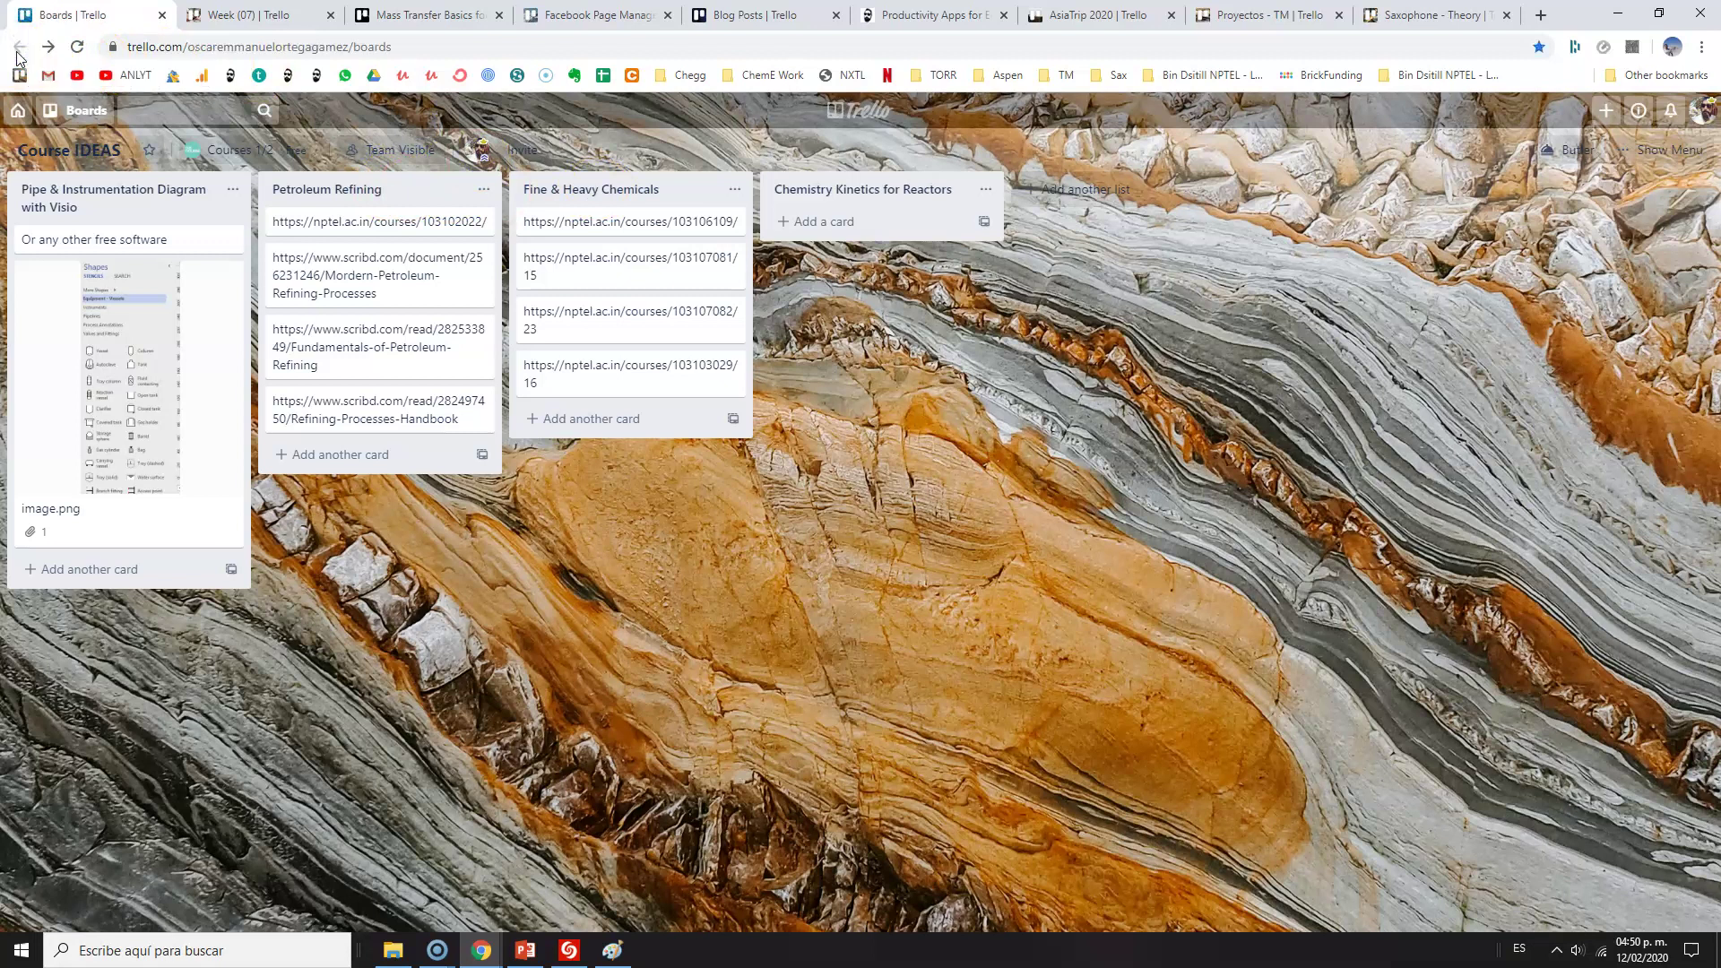
# Look over the Hiking and AsiaTrip 2020 boards, then cycle back toward Week (07)
pyautogui.scroll(-9, 1137, 449)
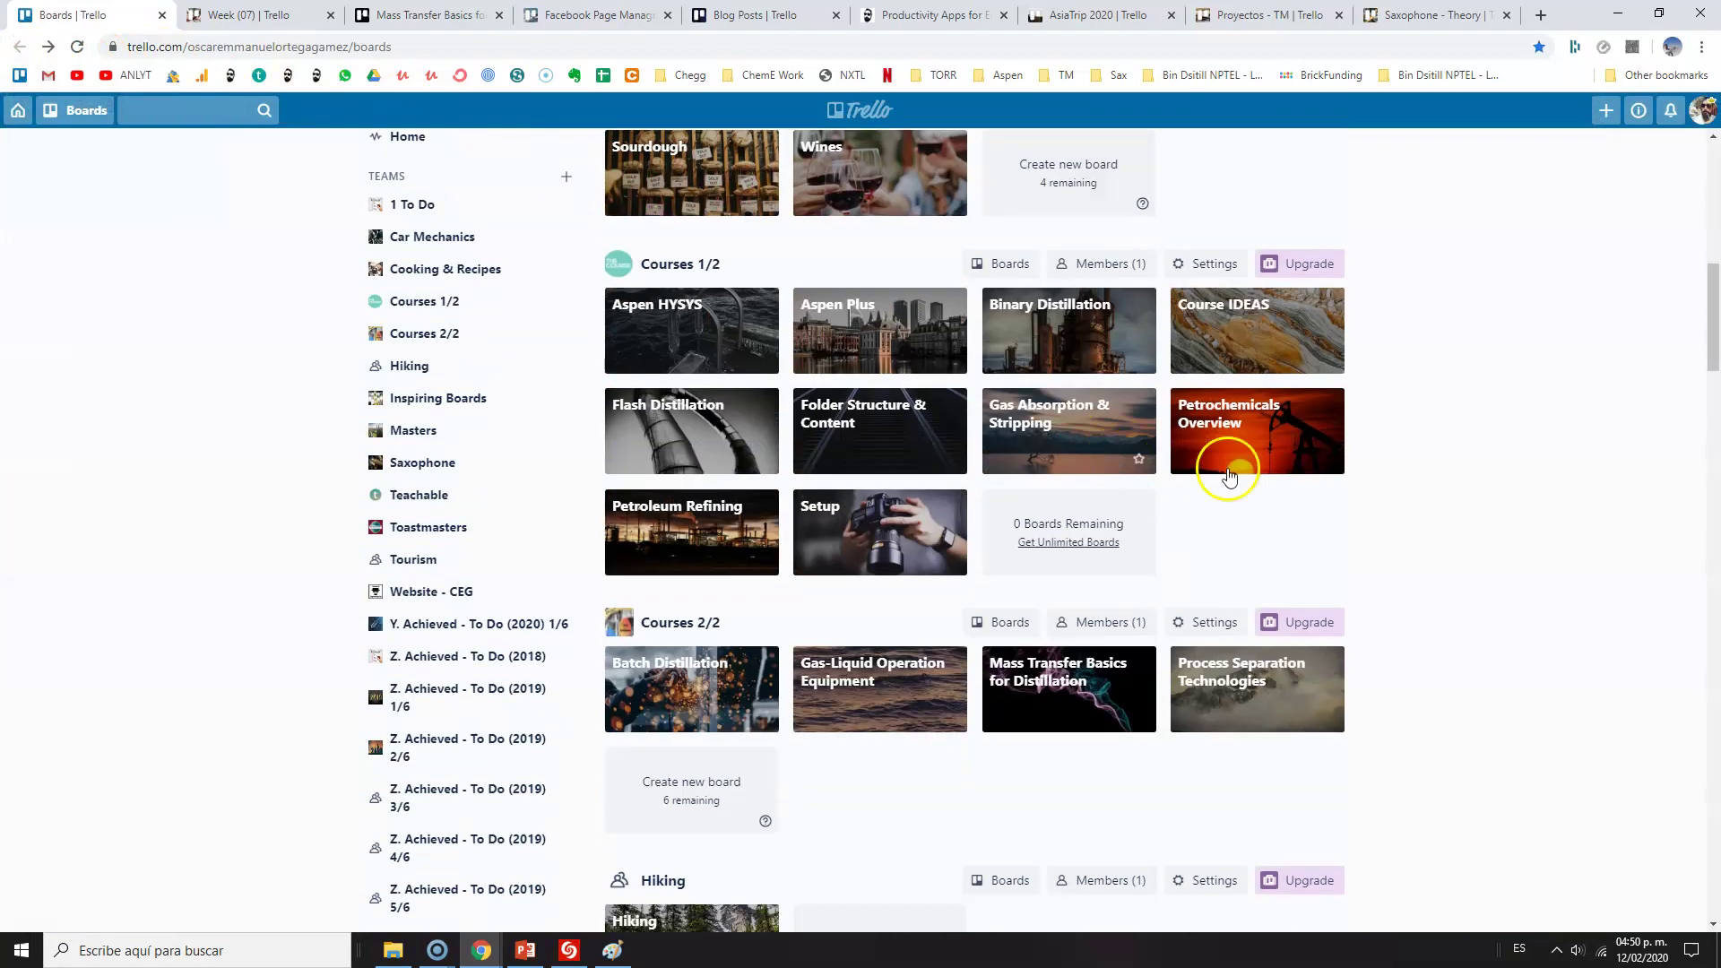
pyautogui.scroll(-7, 1279, 475)
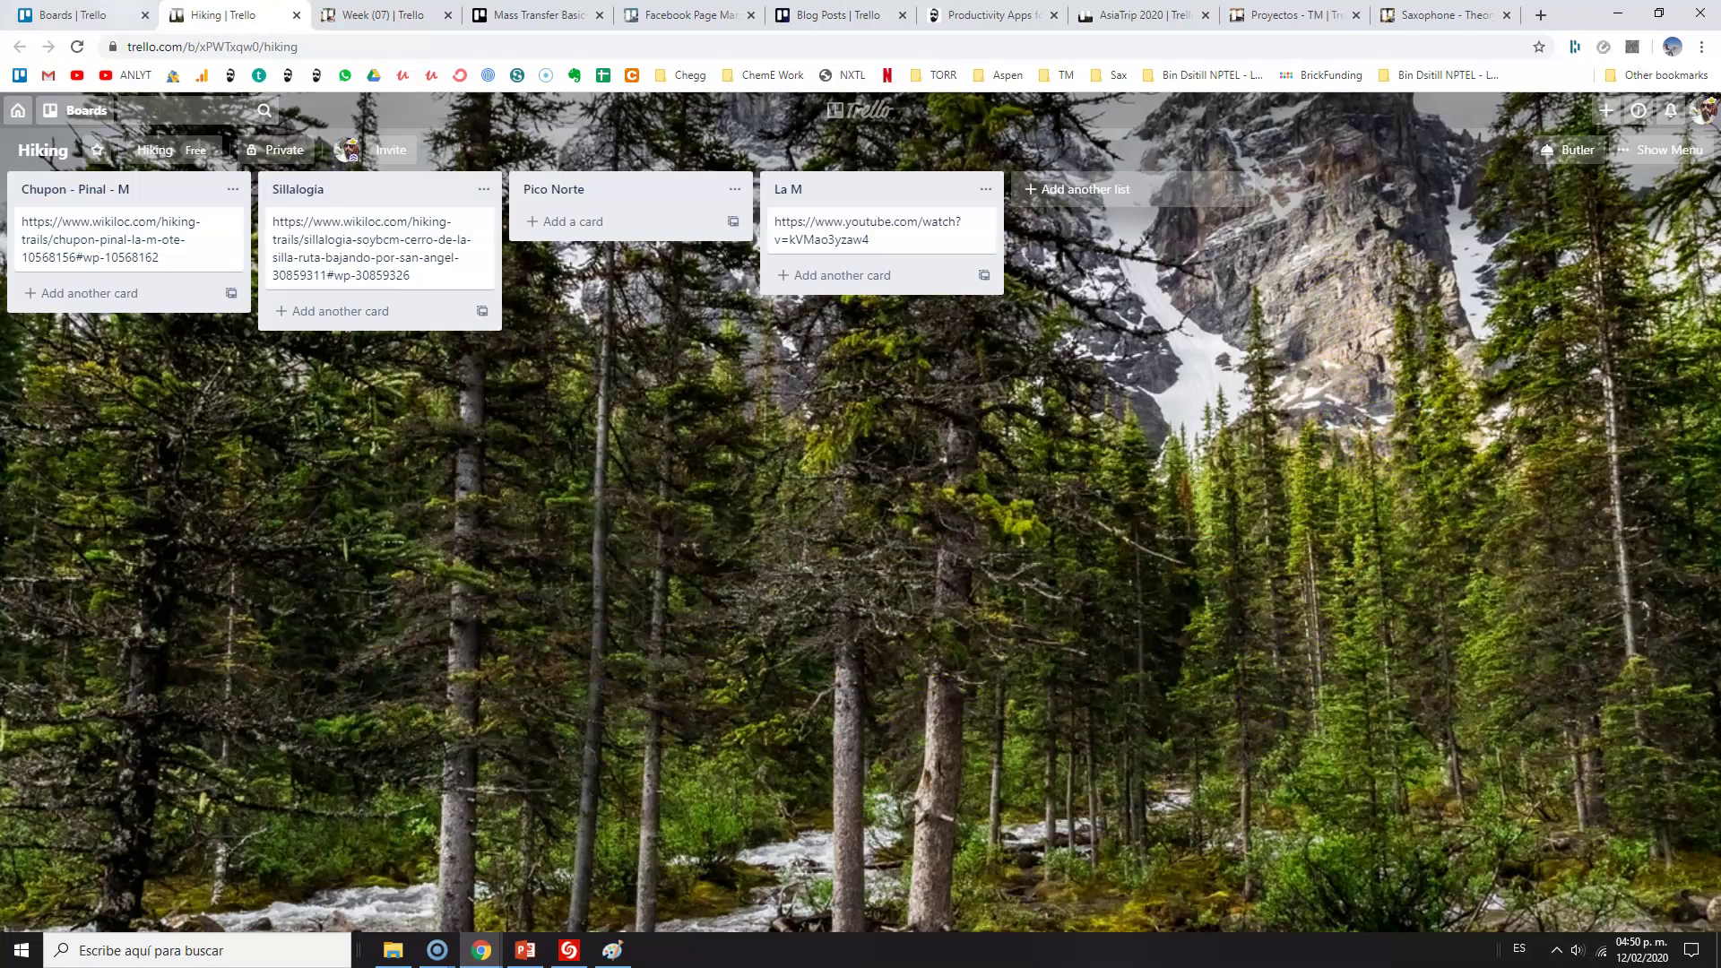
pyautogui.hotkey('ctrl', 'shift', 'Tab')
pyautogui.scroll(-4, 526, 357)
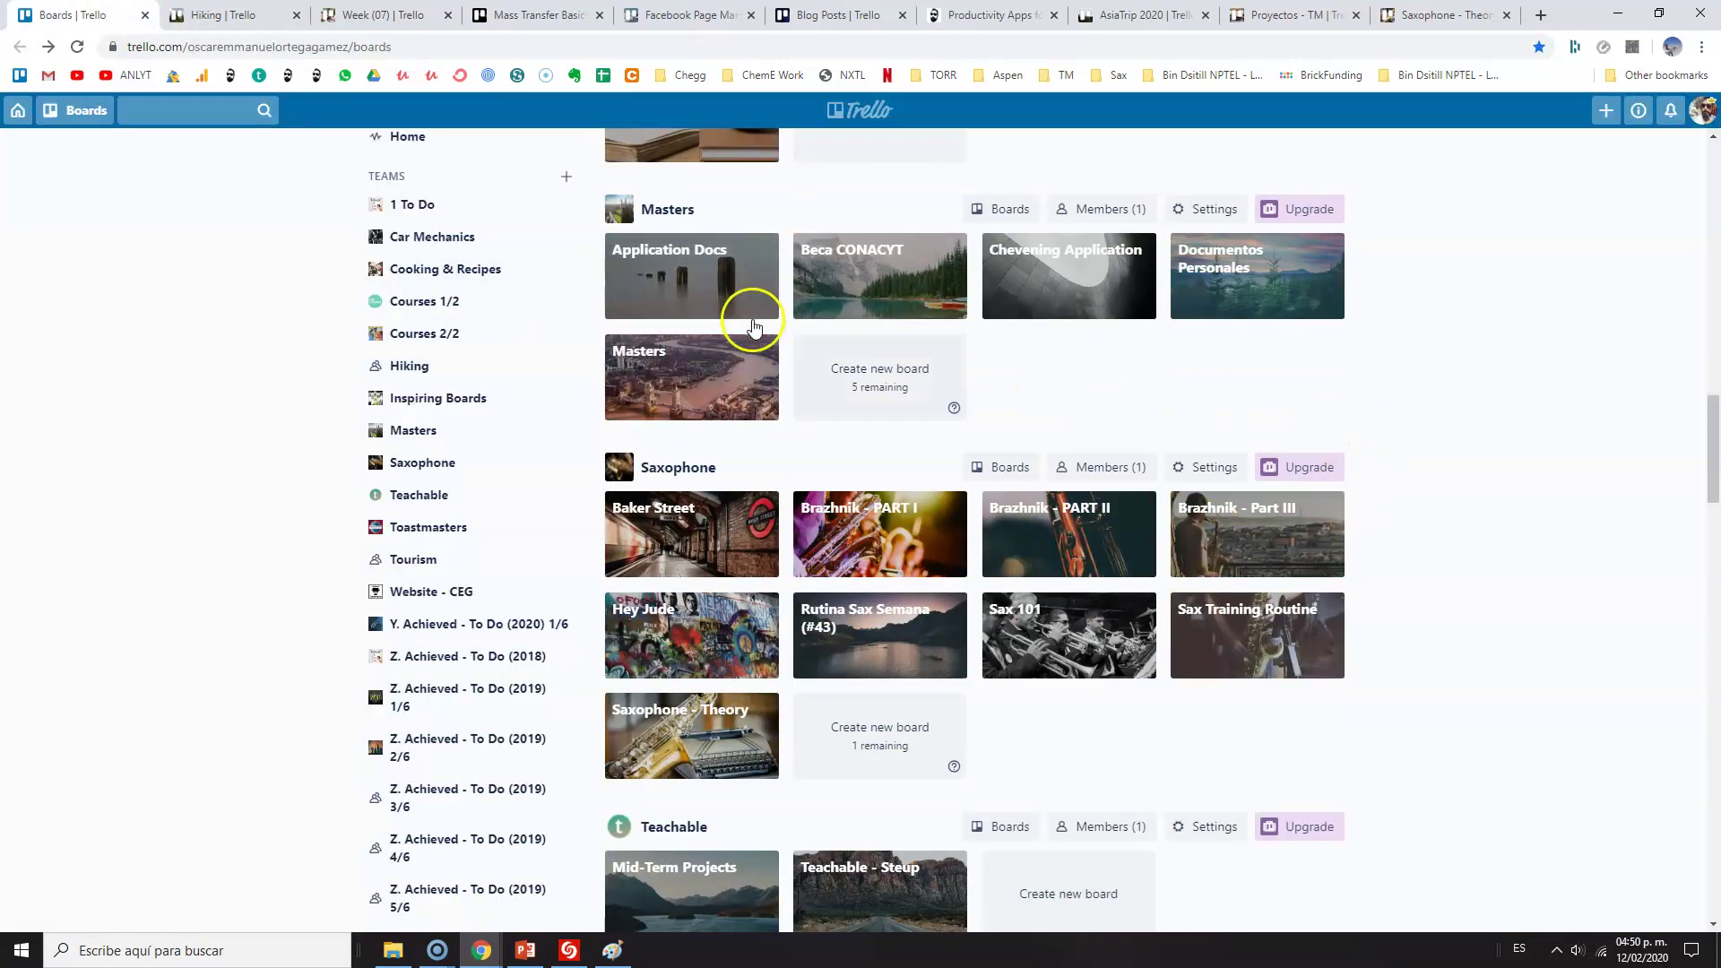
pyautogui.scroll(-2, 789, 386)
pyautogui.scroll(-2, 654, 577)
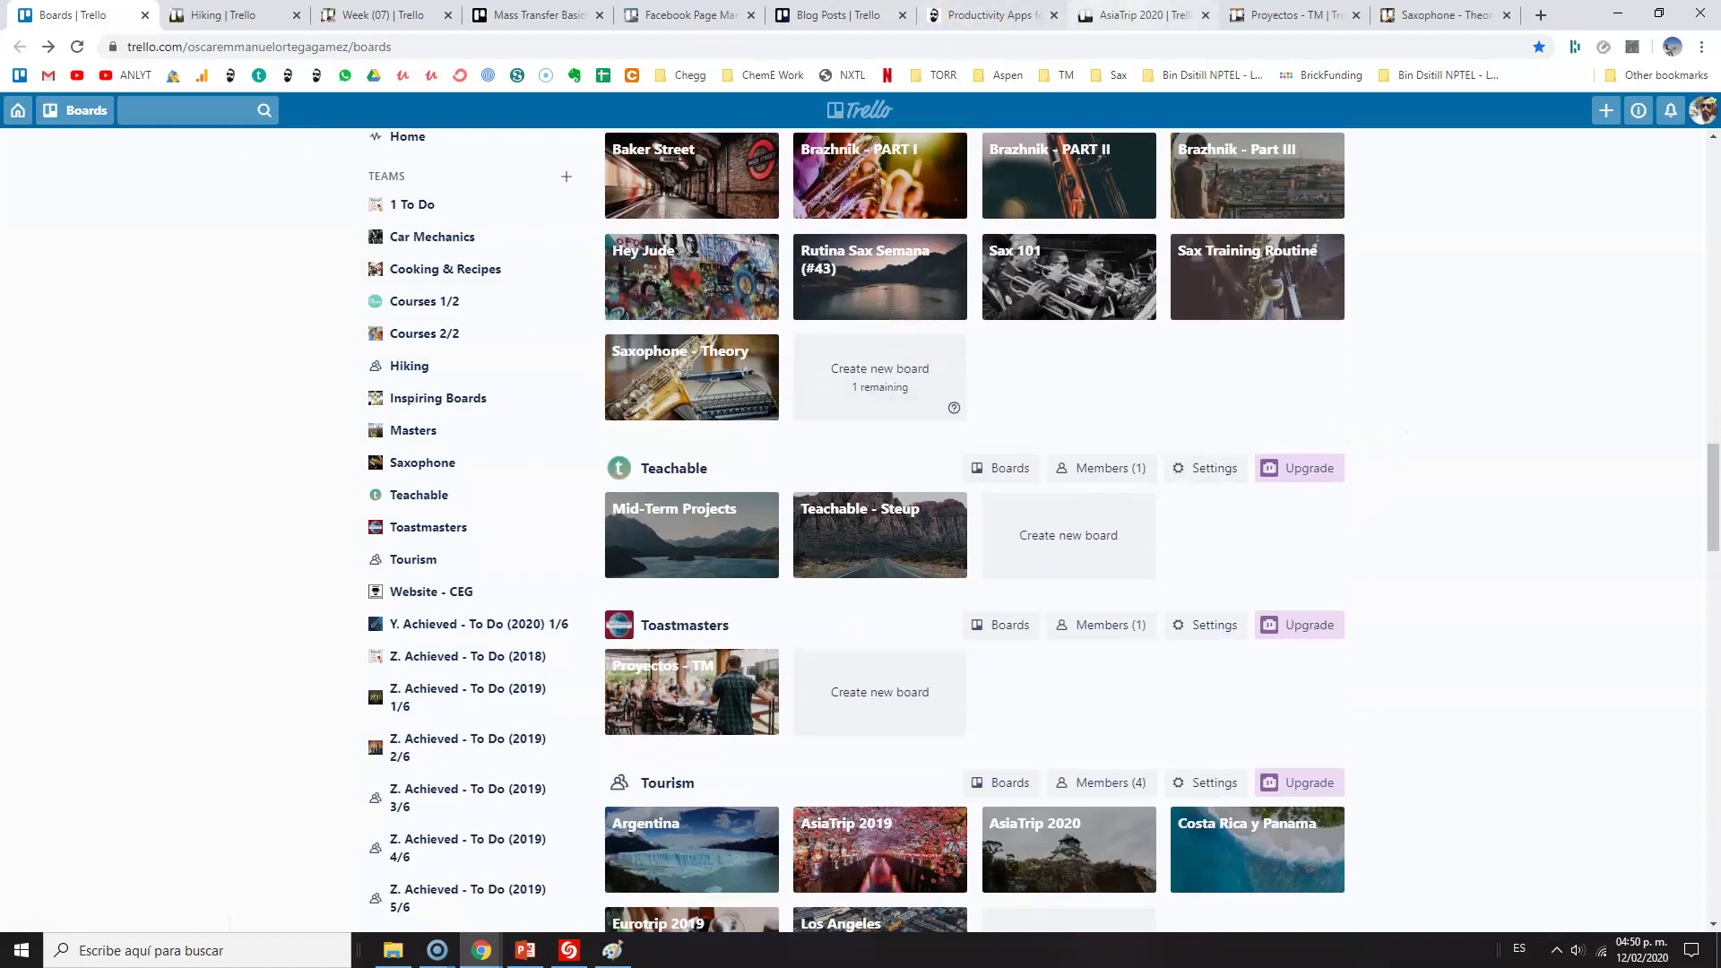
pyautogui.hotkey('ctrl', '8')
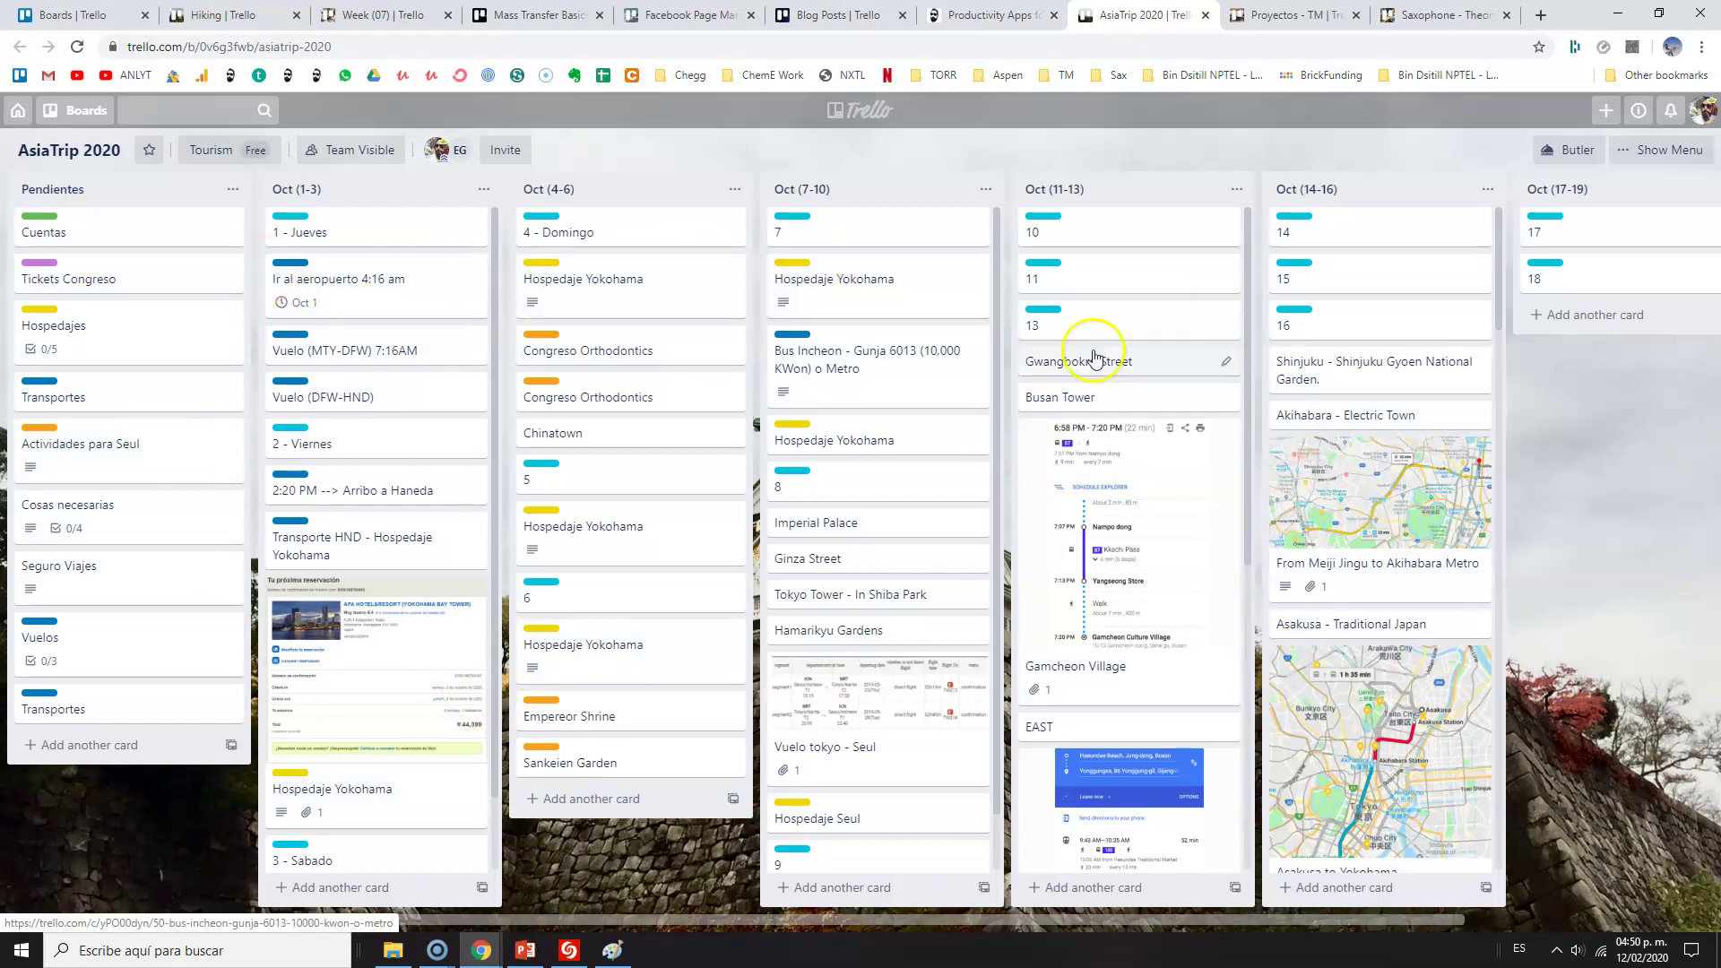
pyautogui.hotkey('ctrl', '2')
# Return to Week (07), close the Hiking board, and leave the board title unchanged
pyautogui.hotkey('ctrl', '3')
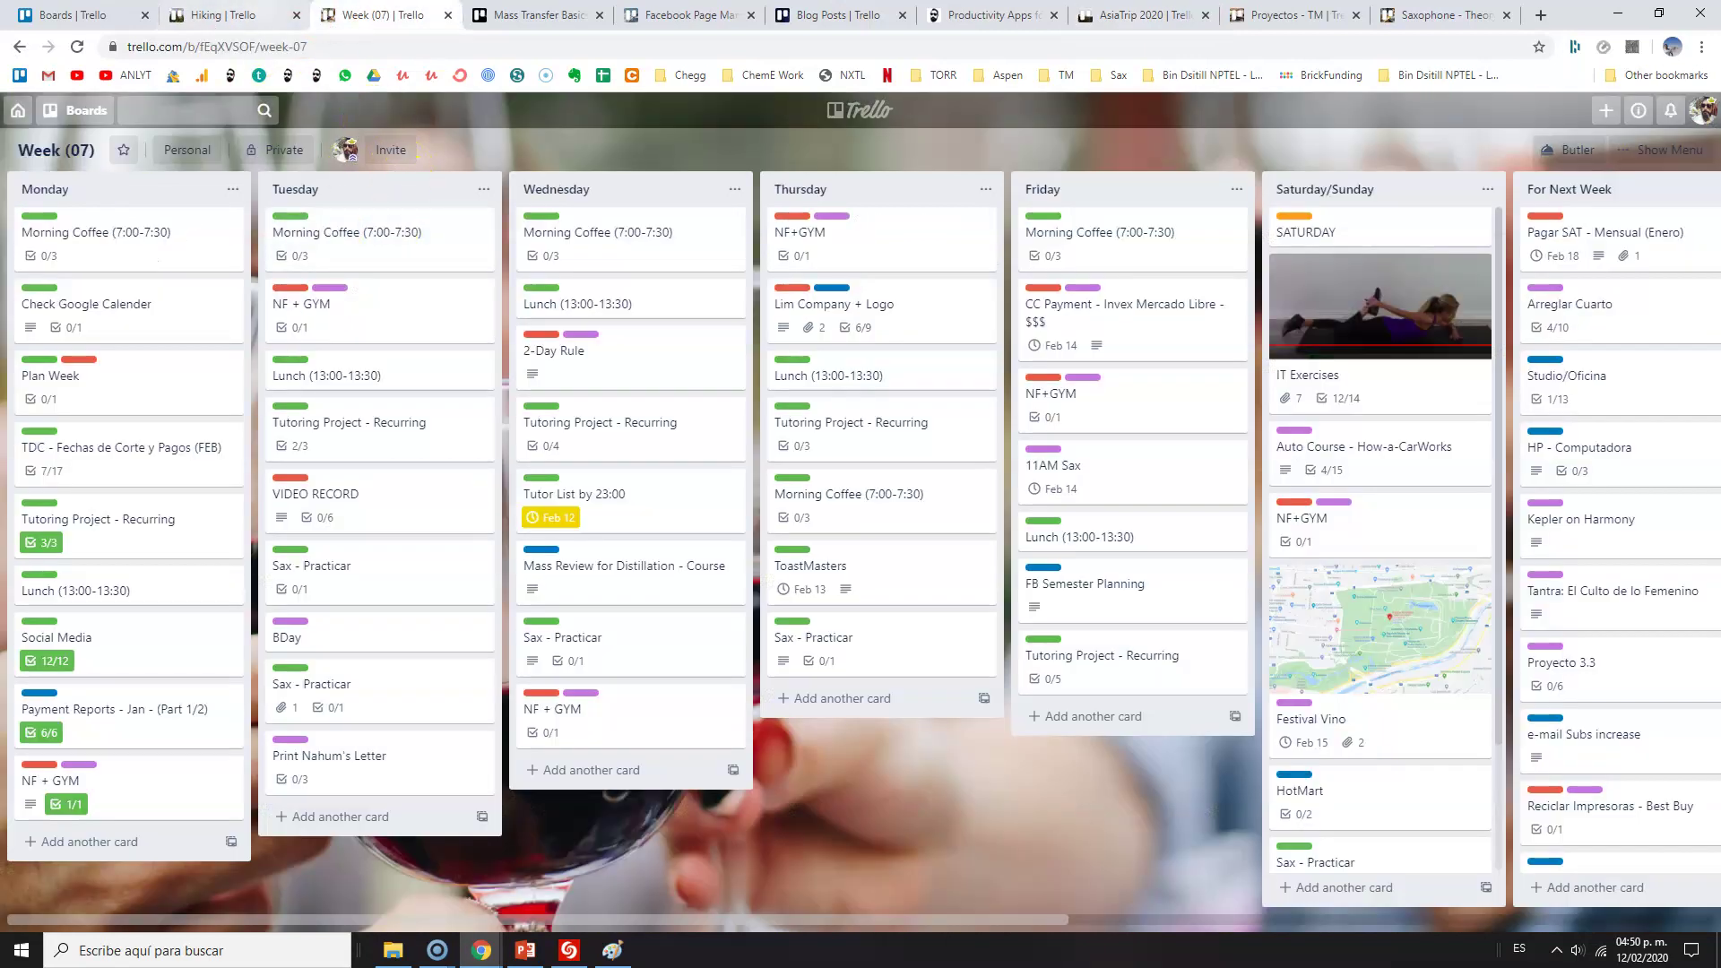
pyautogui.click(296, 15)
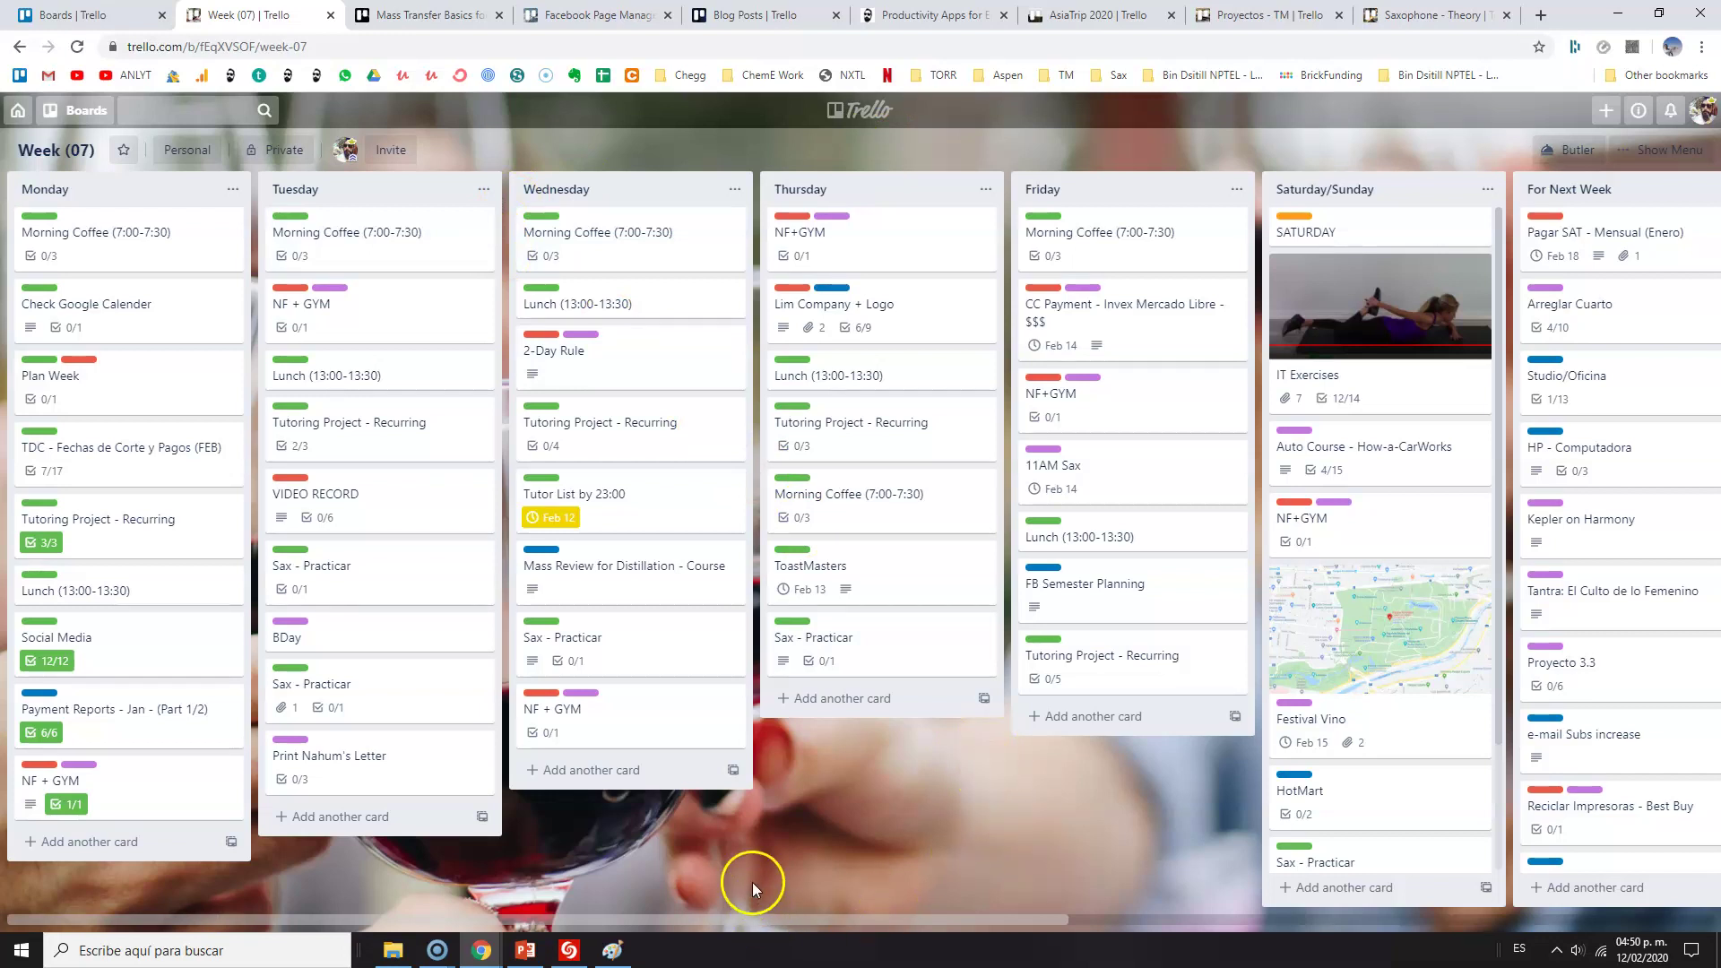
pyautogui.click(79, 155)
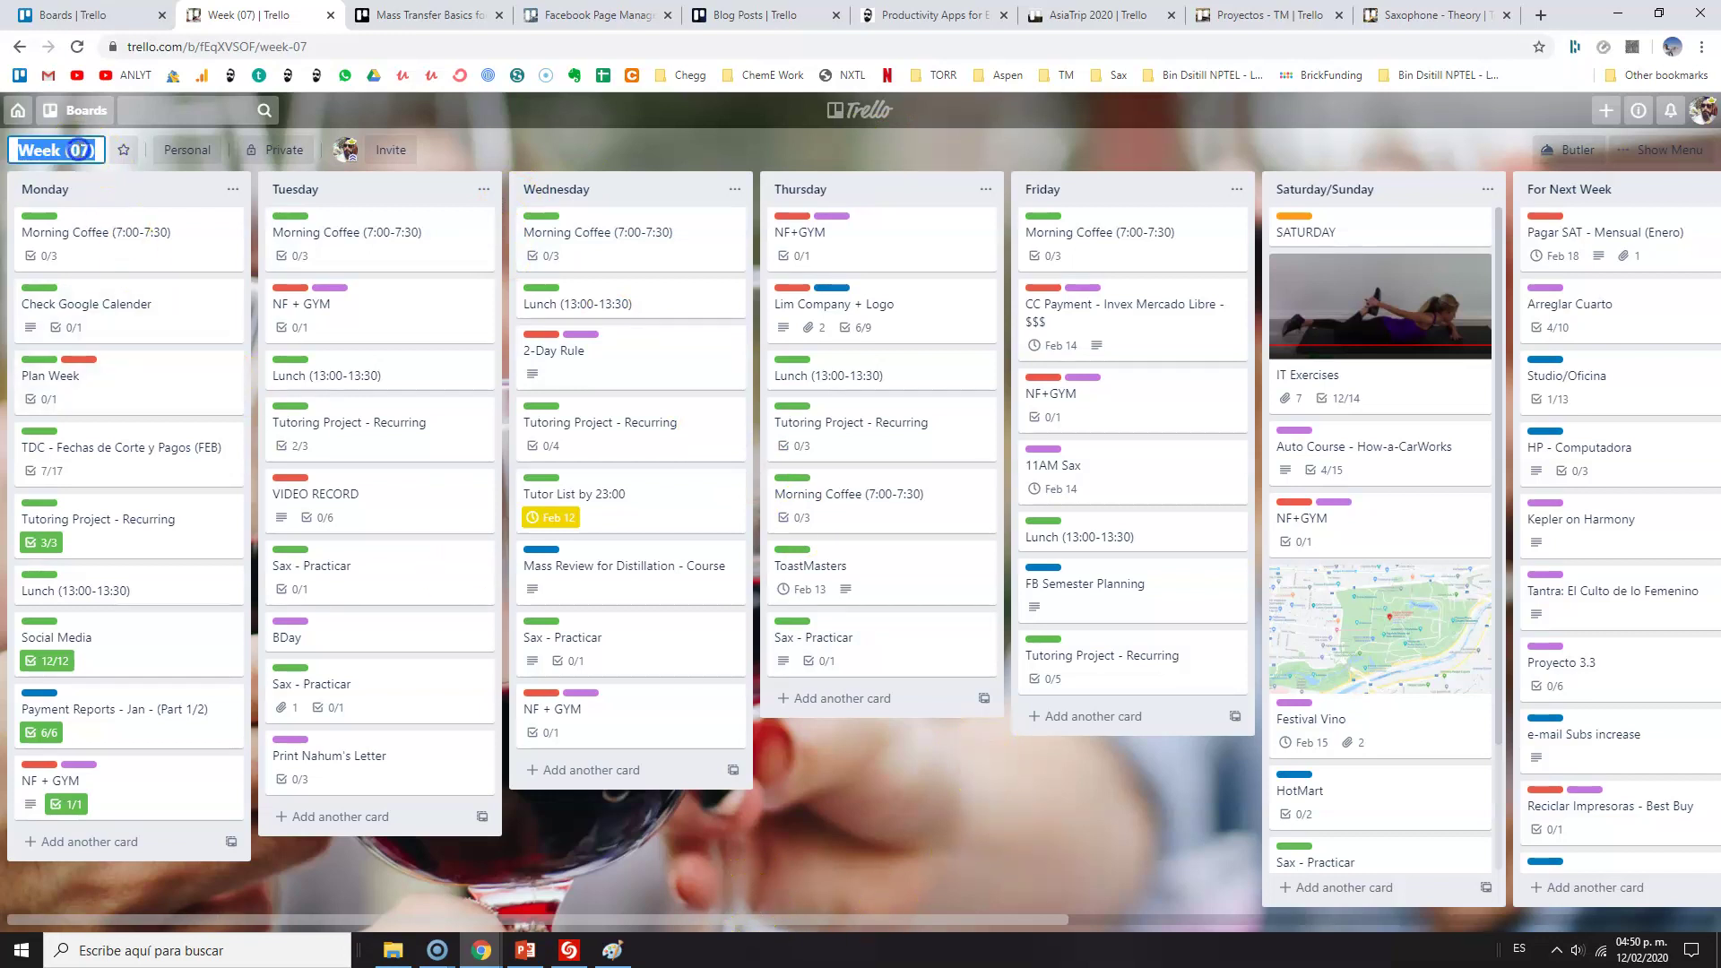
pyautogui.click(82, 150)
pyautogui.click(497, 133)
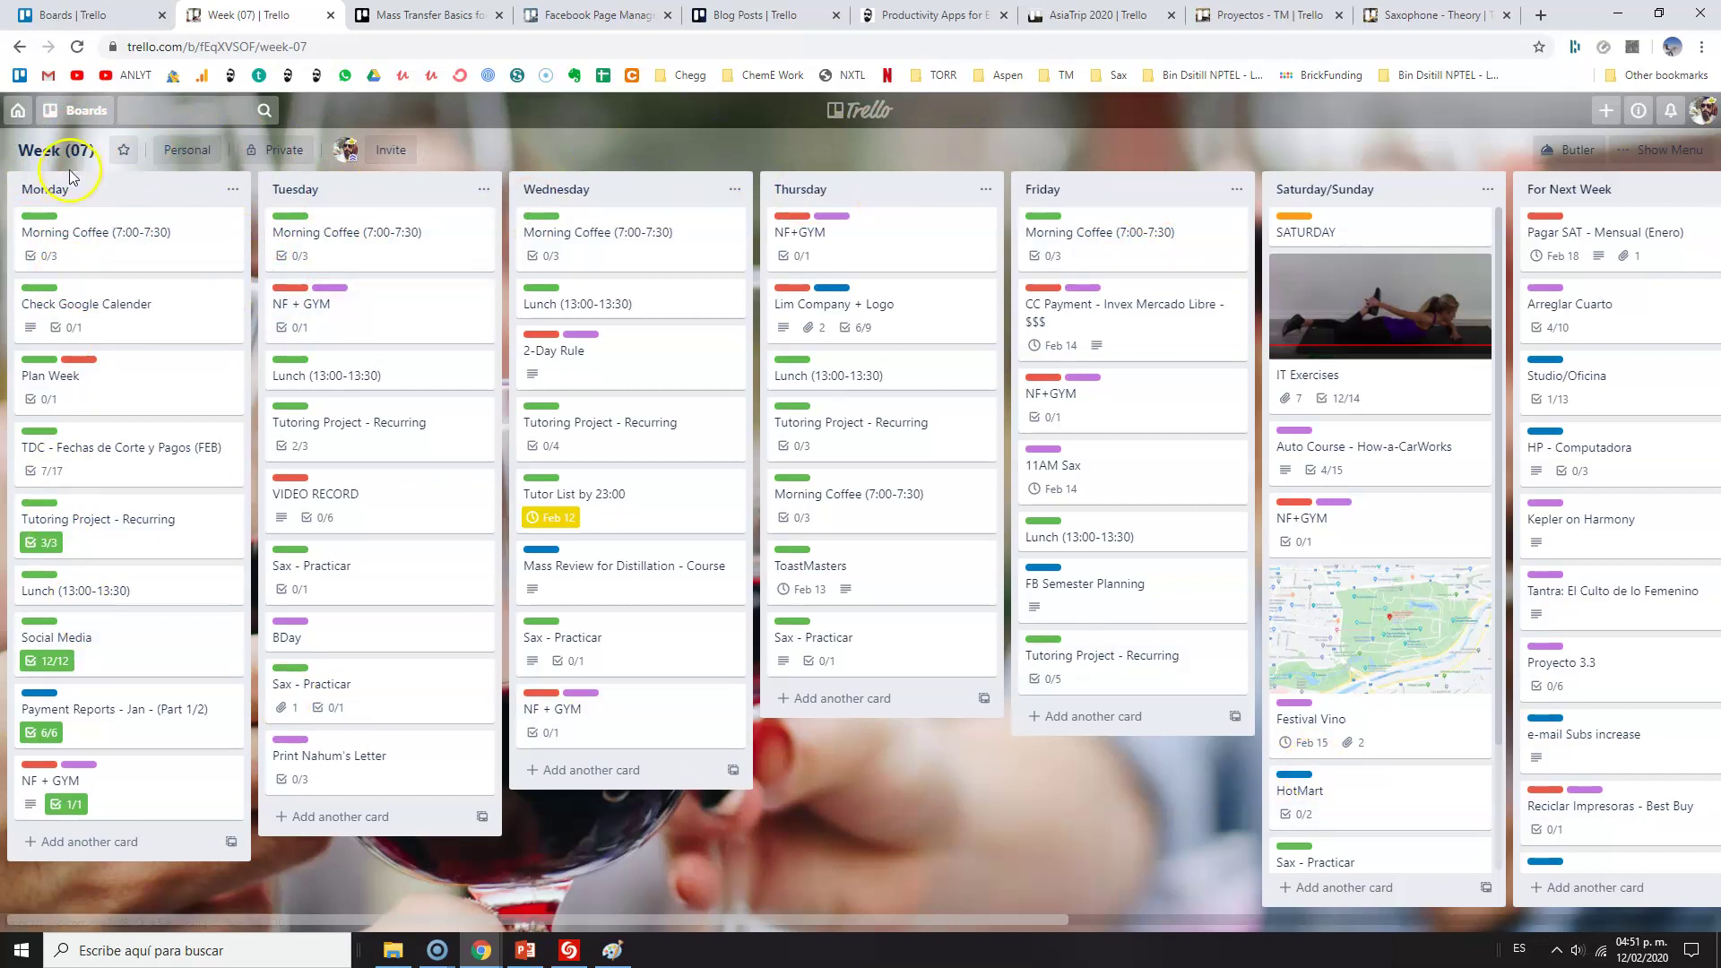
# Demonstrate moving the Monday list and Plan Week card, and peek at the Morning Coffee card
pyautogui.moveTo(68, 183); pyautogui.dragTo(89, 220)
pyautogui.click(117, 235)
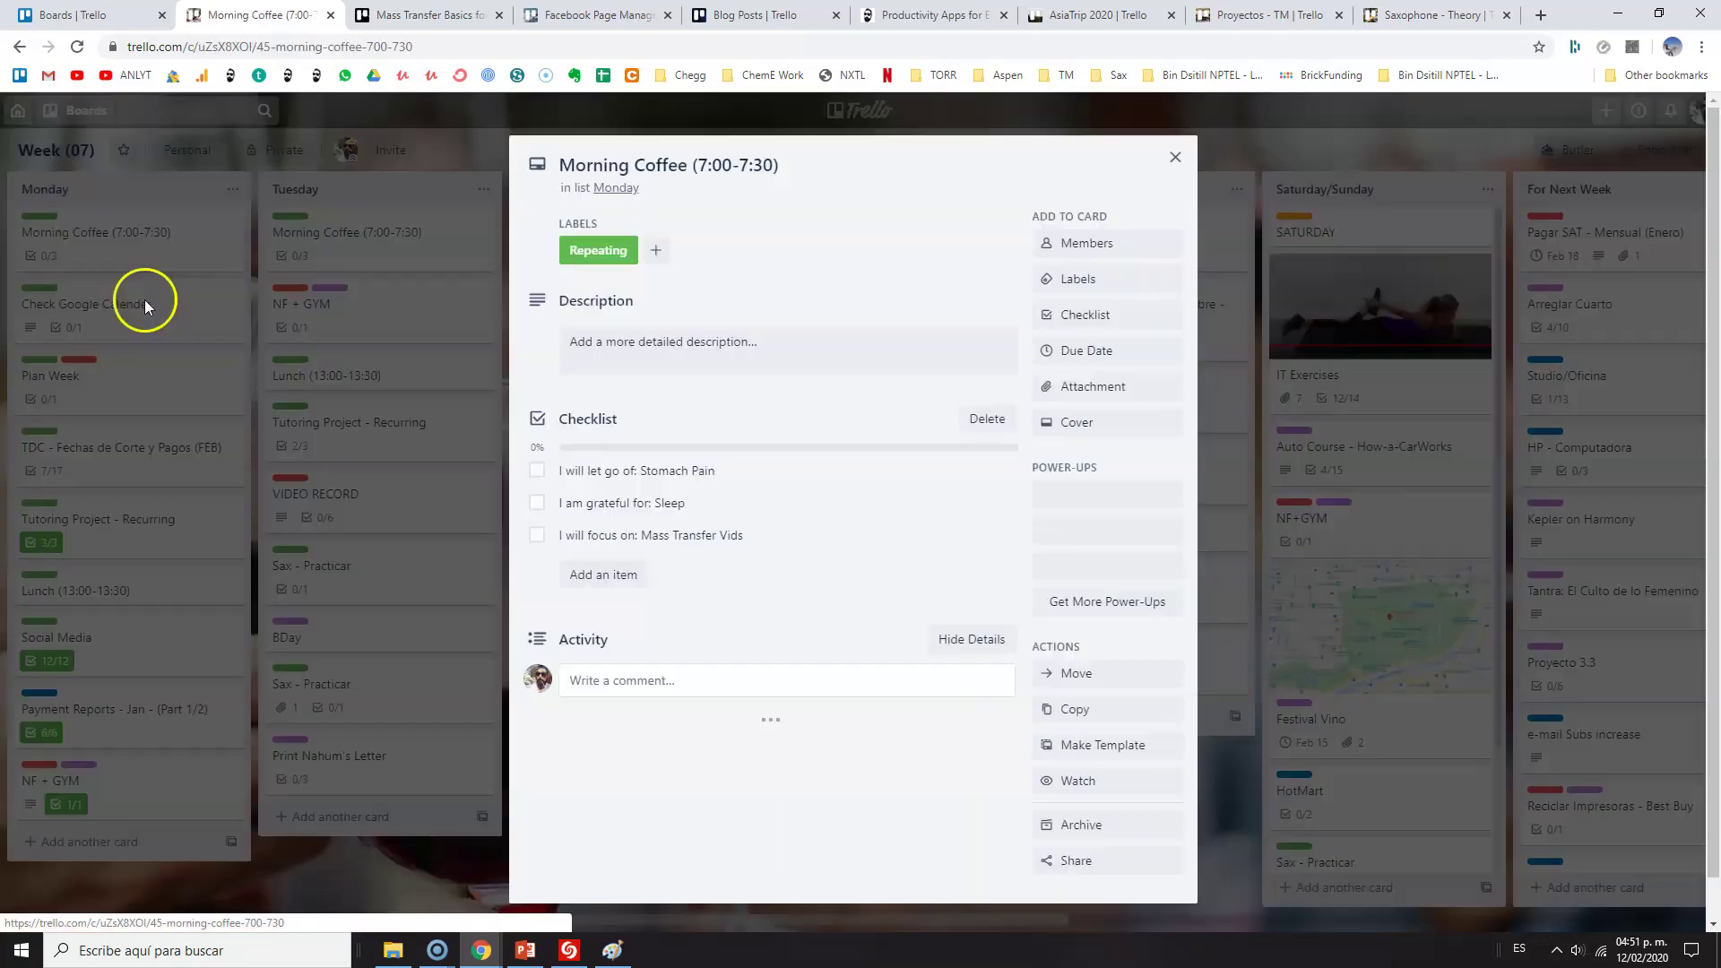
pyautogui.click(1174, 157)
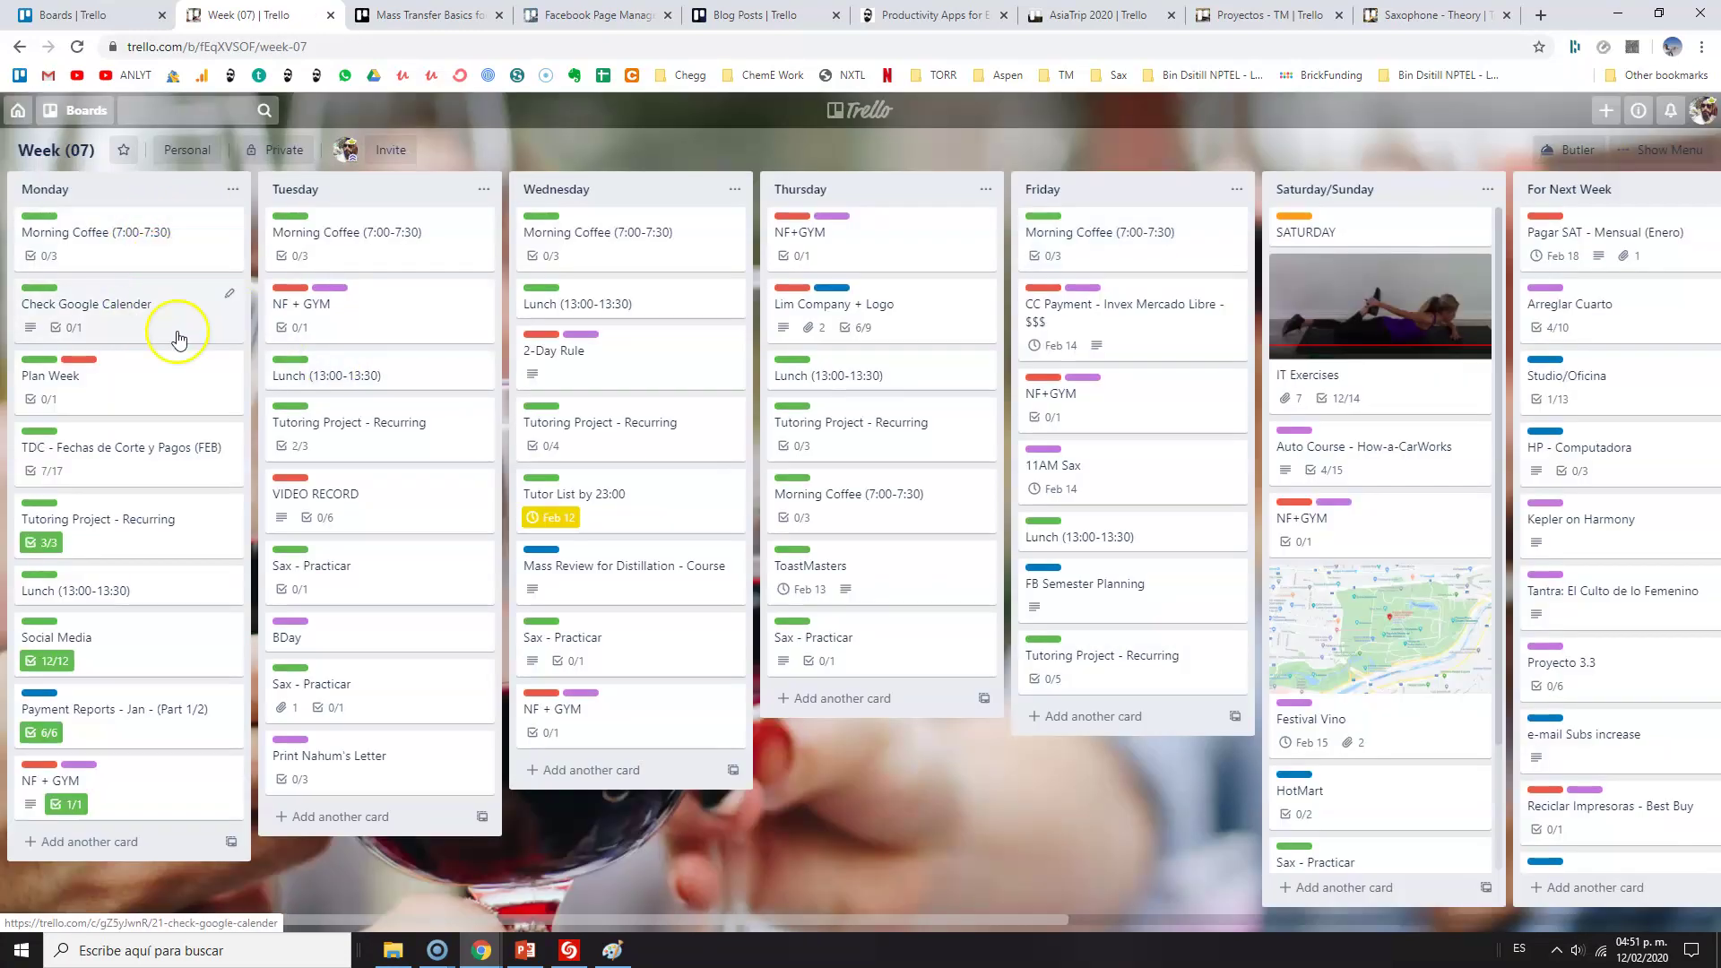
pyautogui.moveTo(121, 387); pyautogui.dragTo(99, 359)
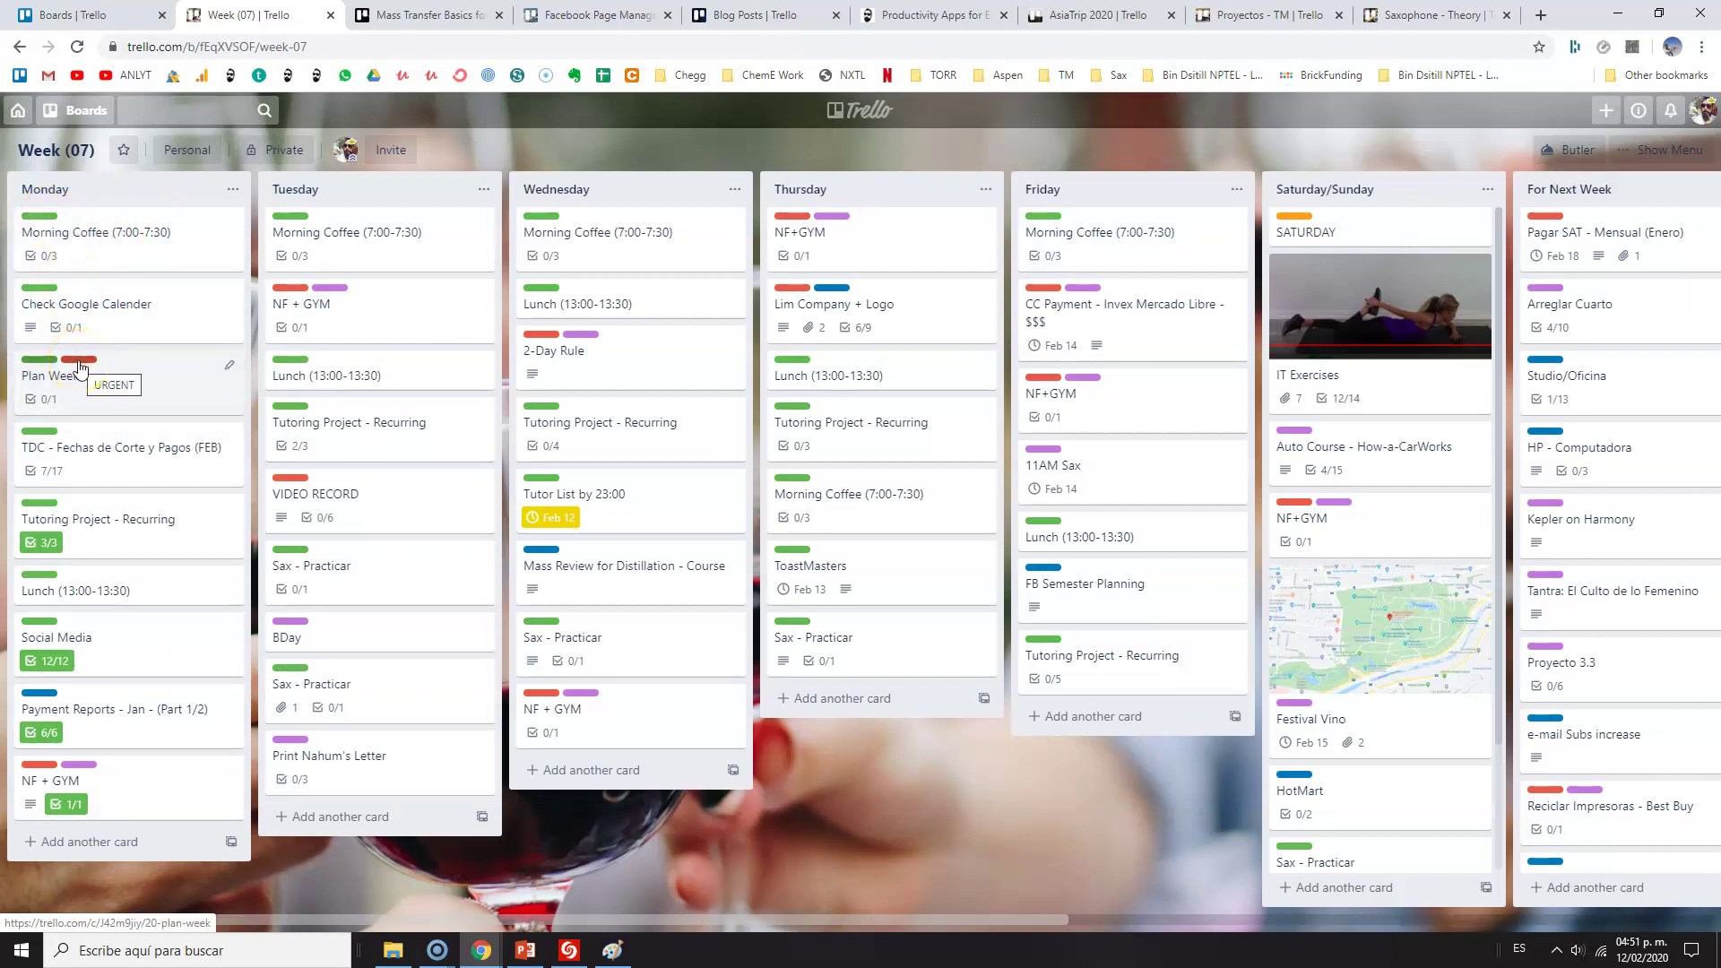
pyautogui.click(113, 372)
pyautogui.moveTo(124, 385); pyautogui.dragTo(126, 422)
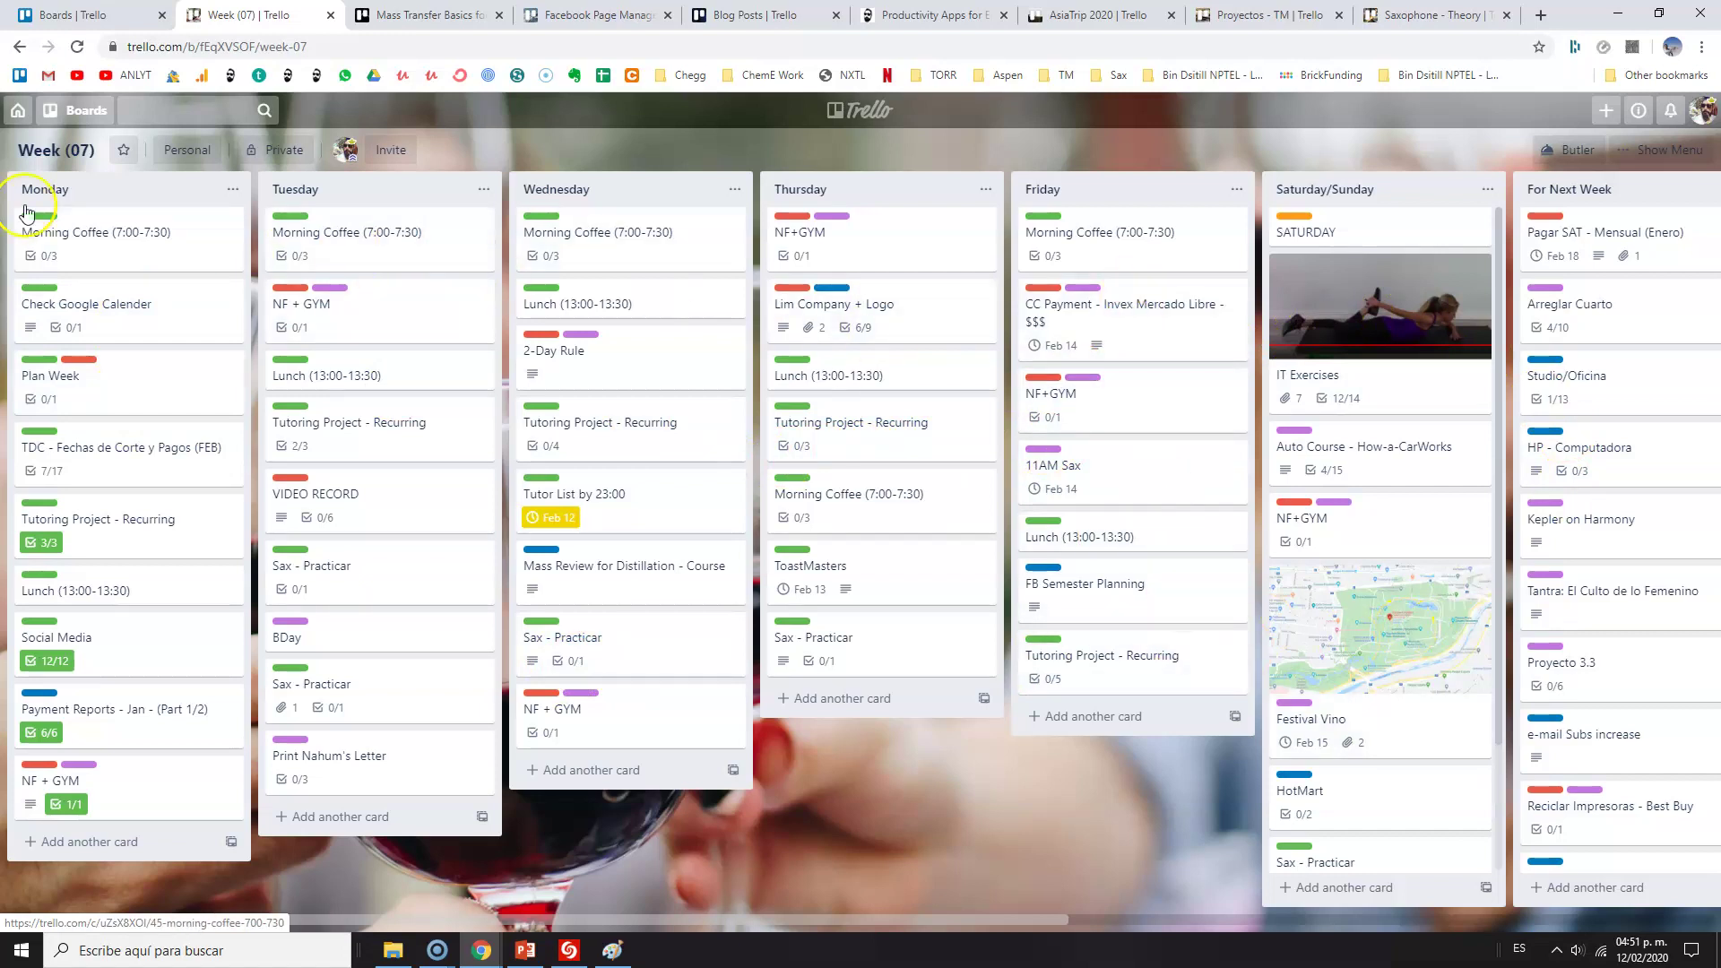
# Rename the board title to Week (06)
pyautogui.click(76, 160)
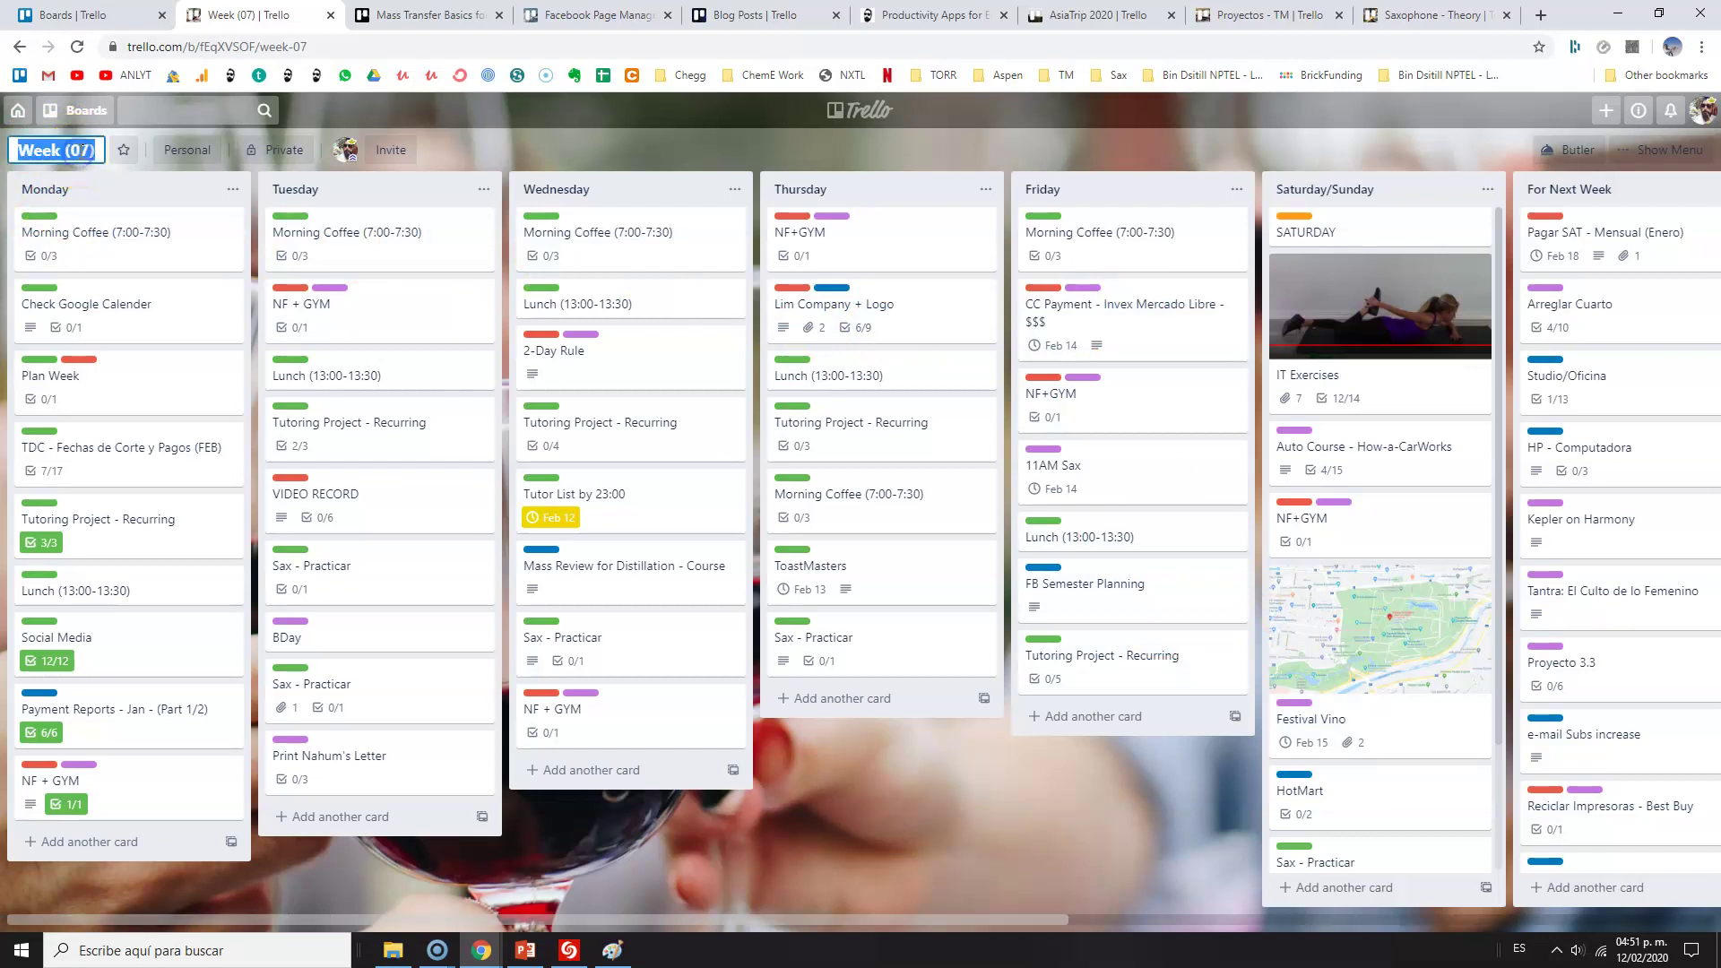
pyautogui.press('BackSpace')
pyautogui.write('6')
pyautogui.press('Return')
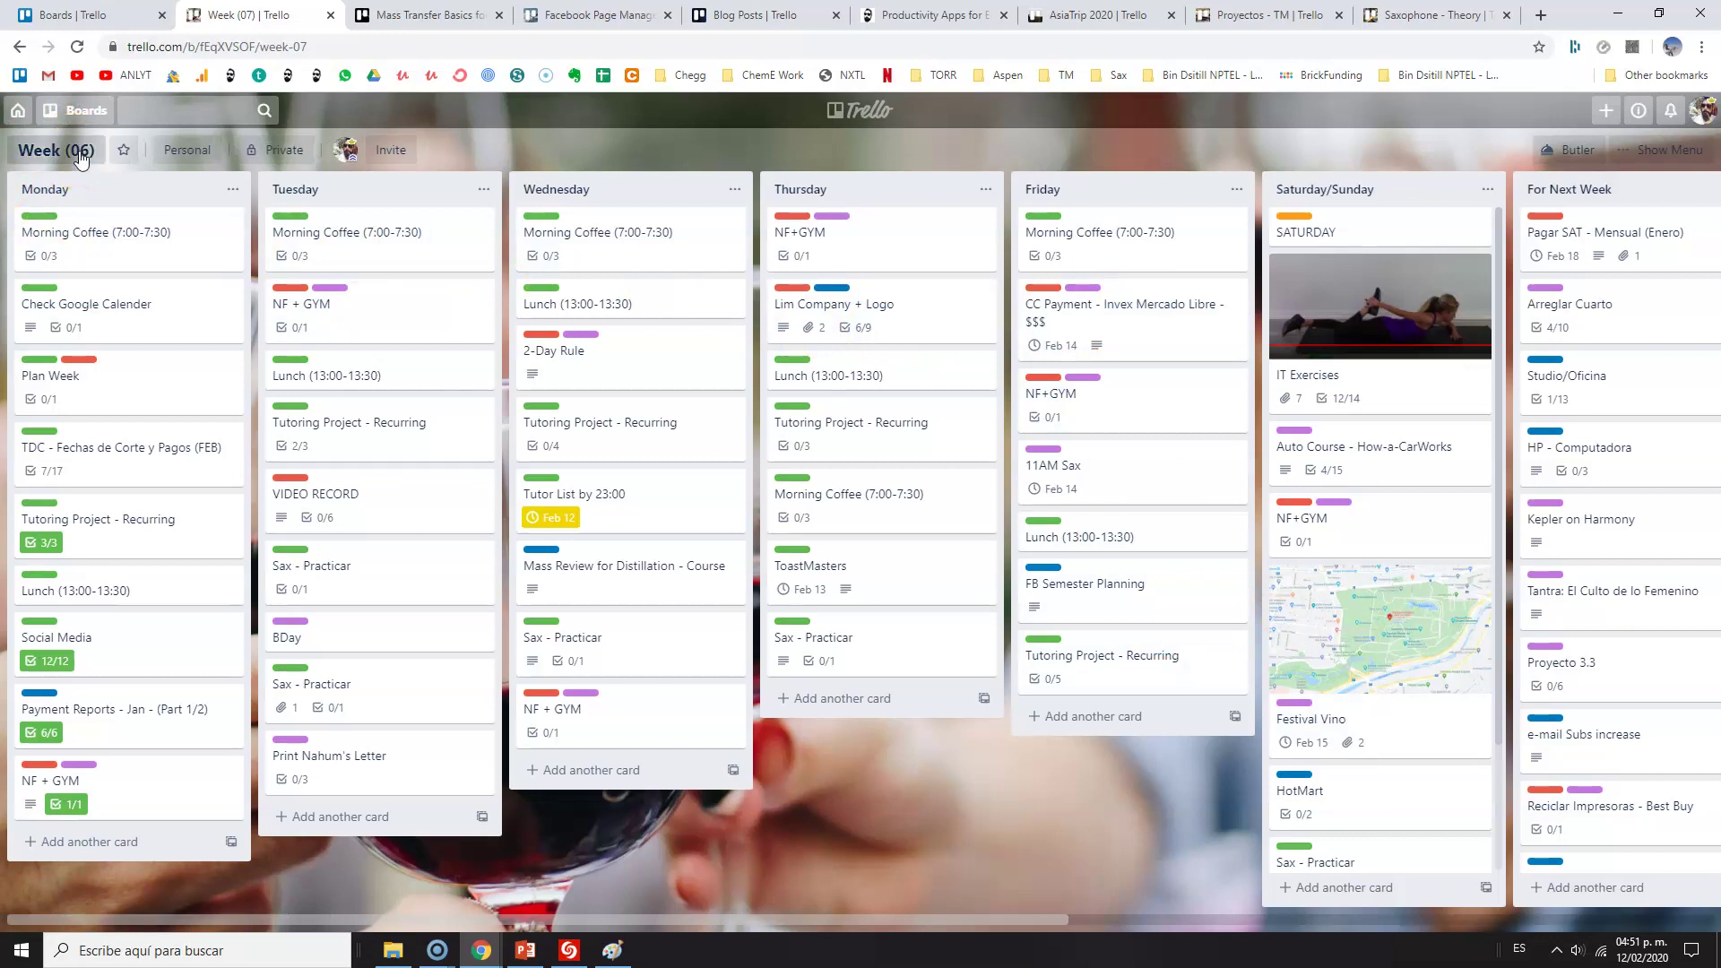
# Start a Copy Board from the board menu, then cancel it and close the menu
pyautogui.click(1667, 149)
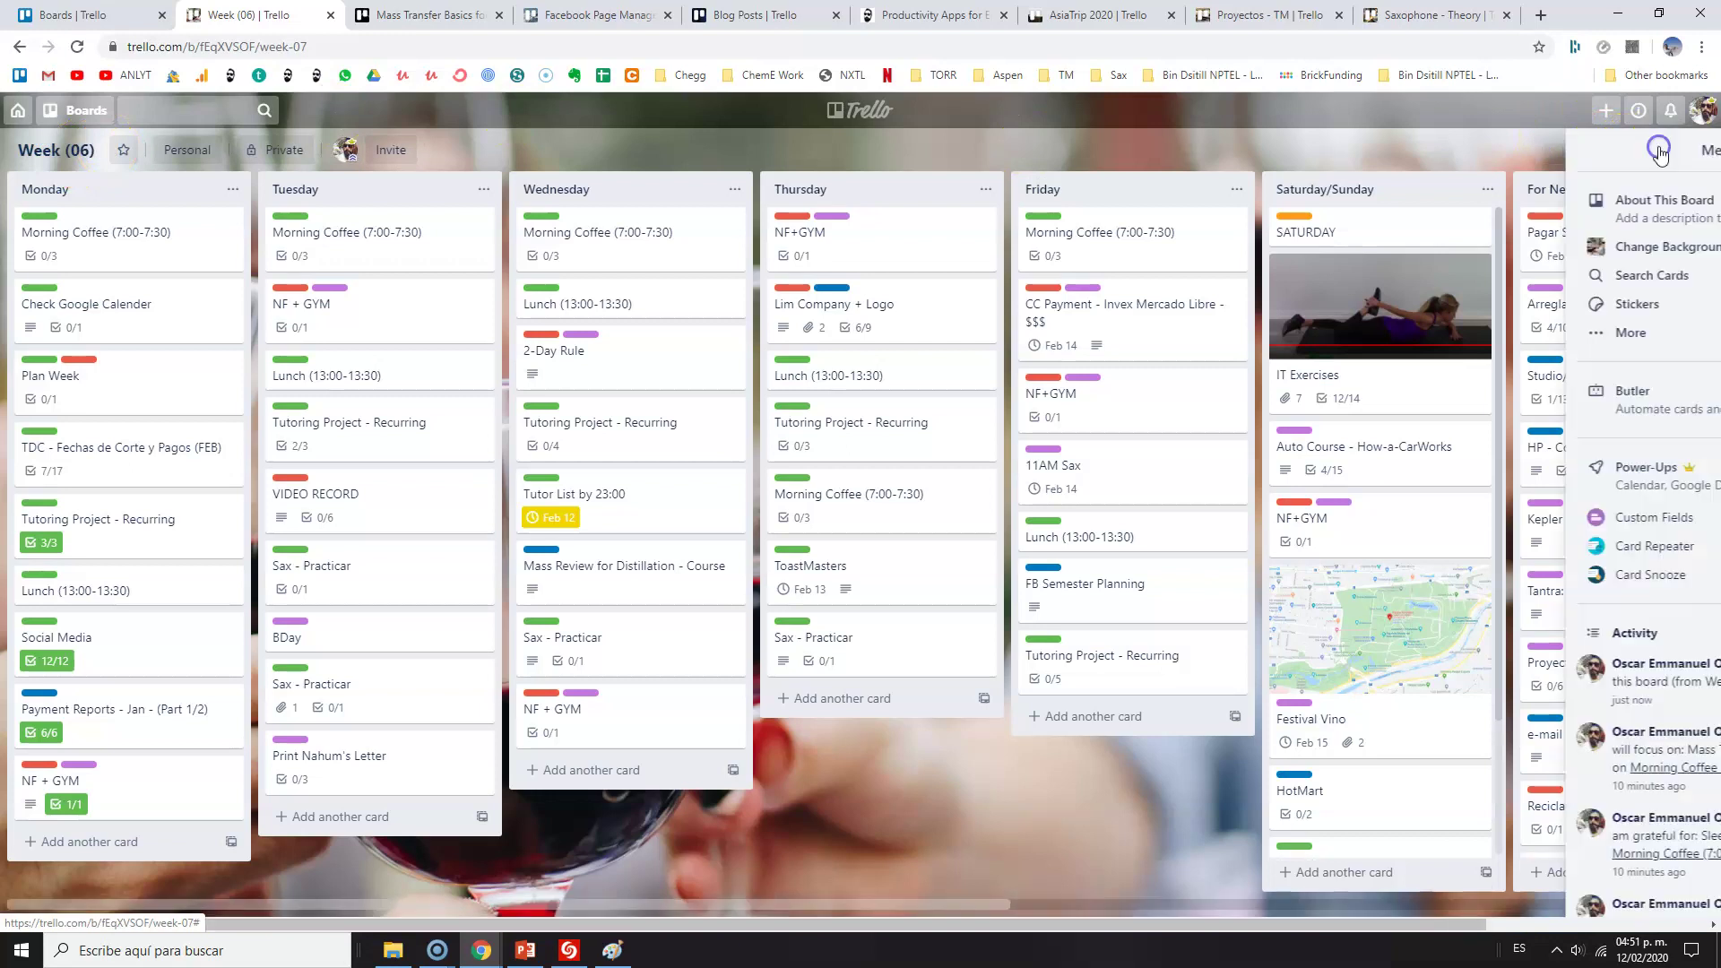
pyautogui.click(1483, 332)
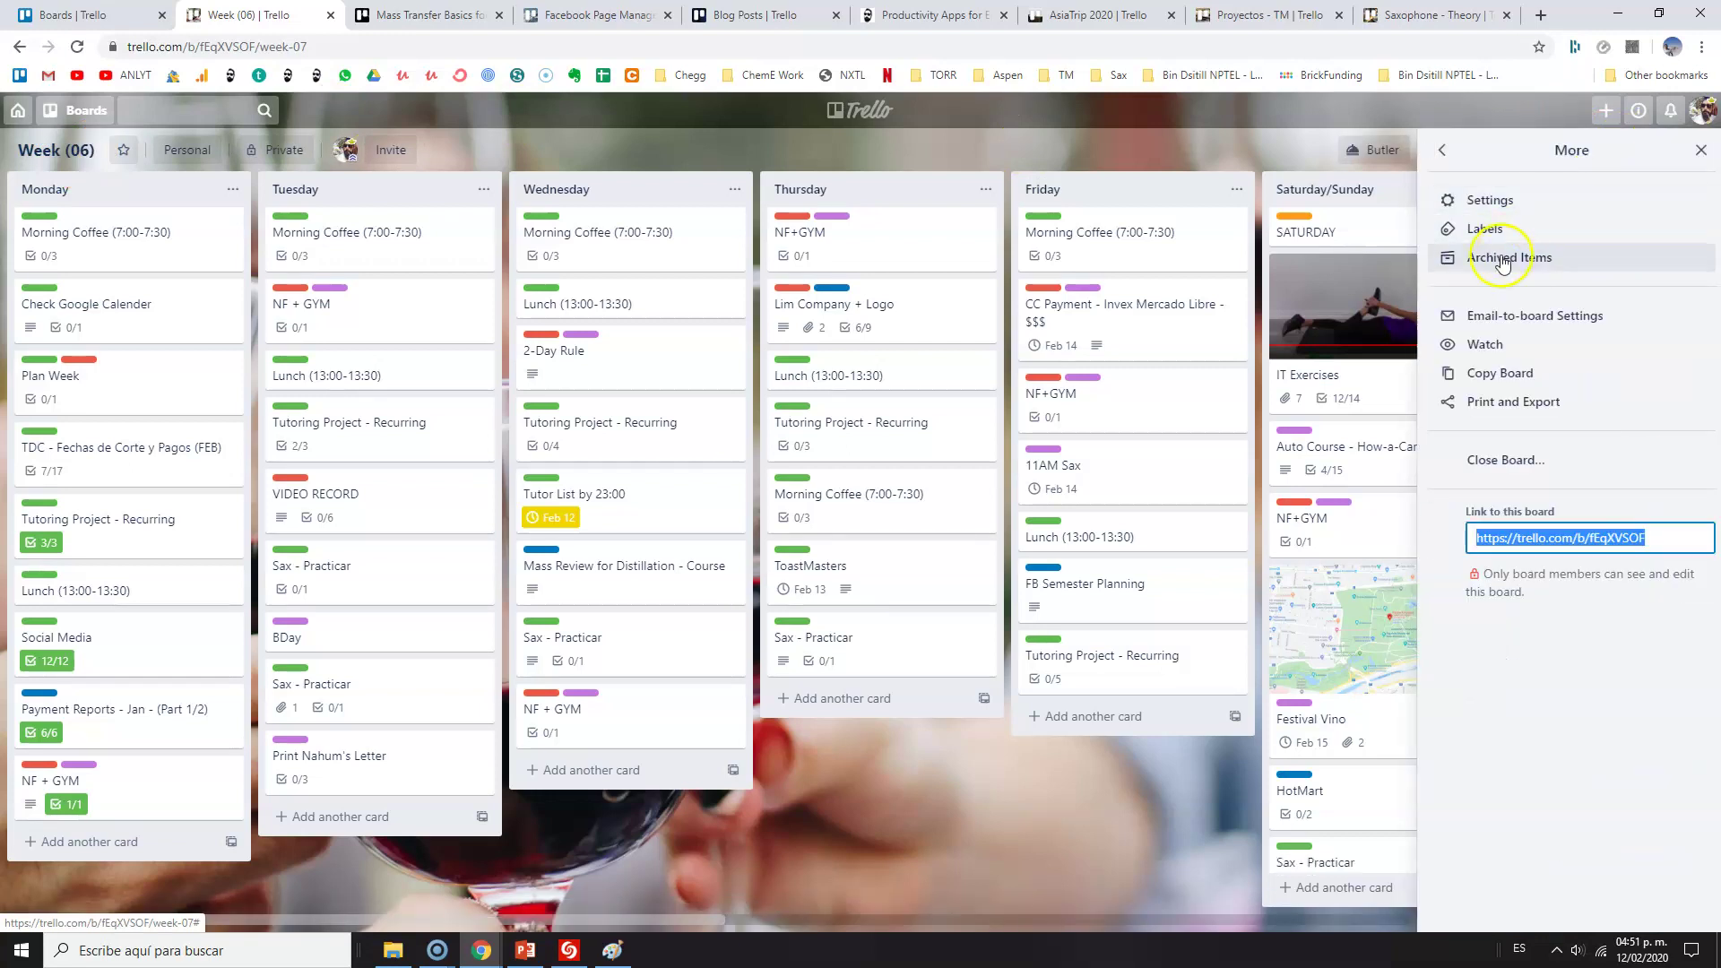
pyautogui.click(1497, 375)
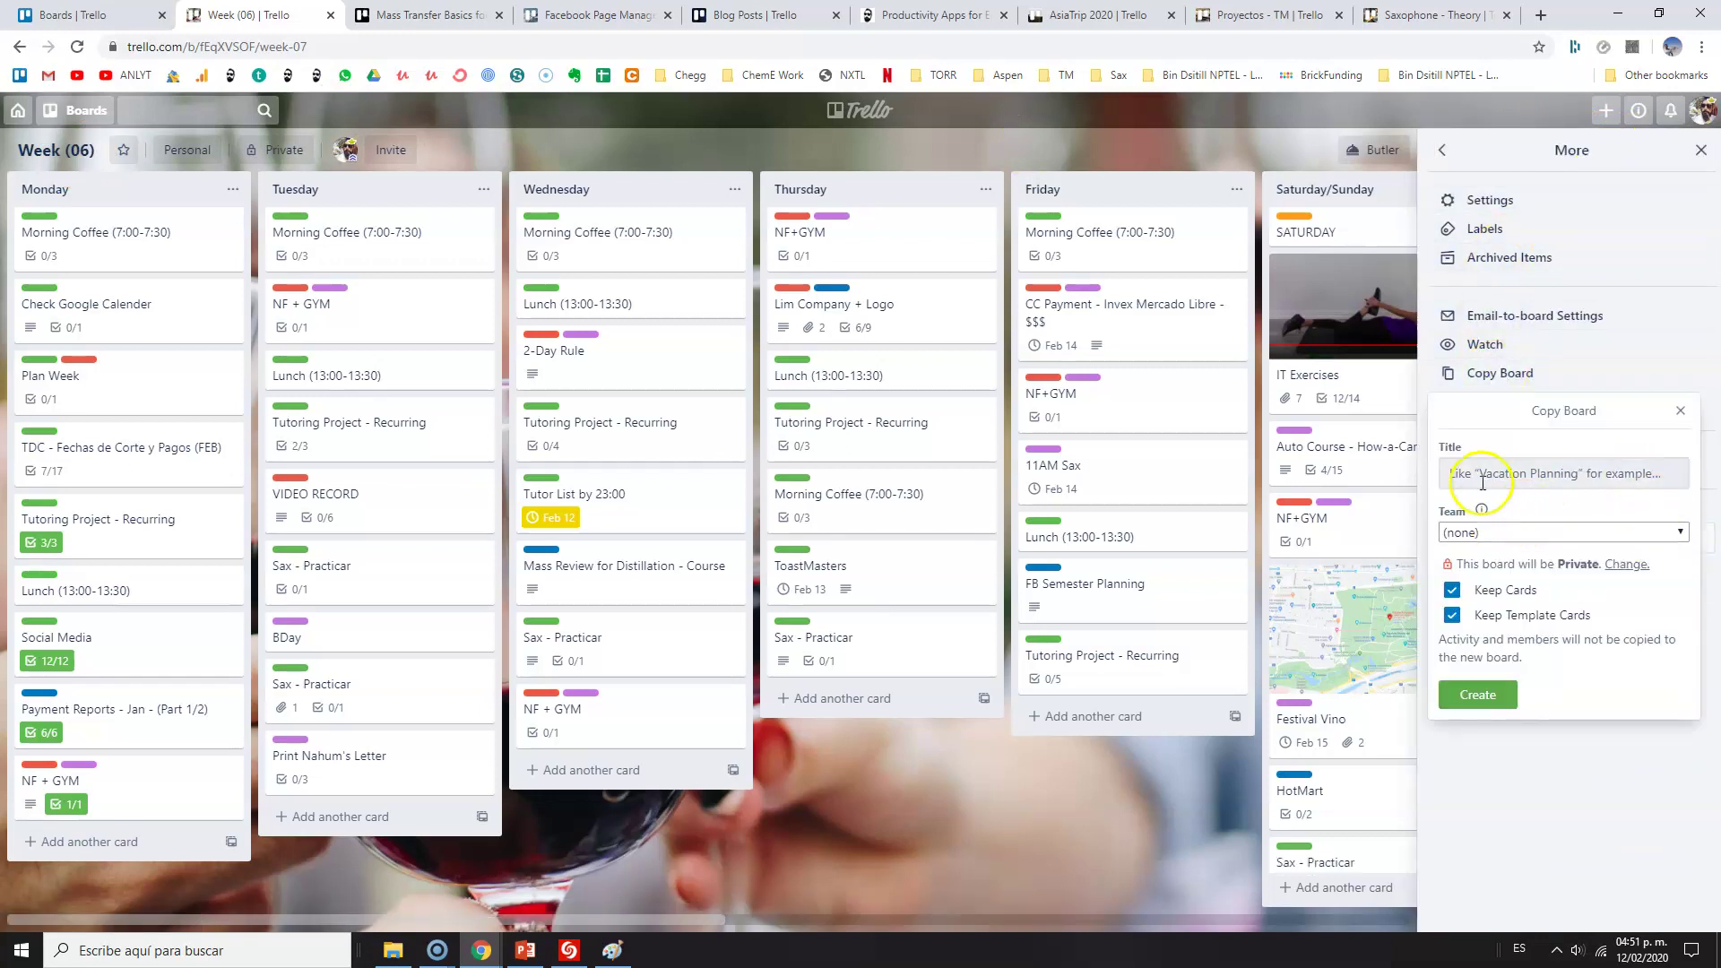
pyautogui.click(1681, 410)
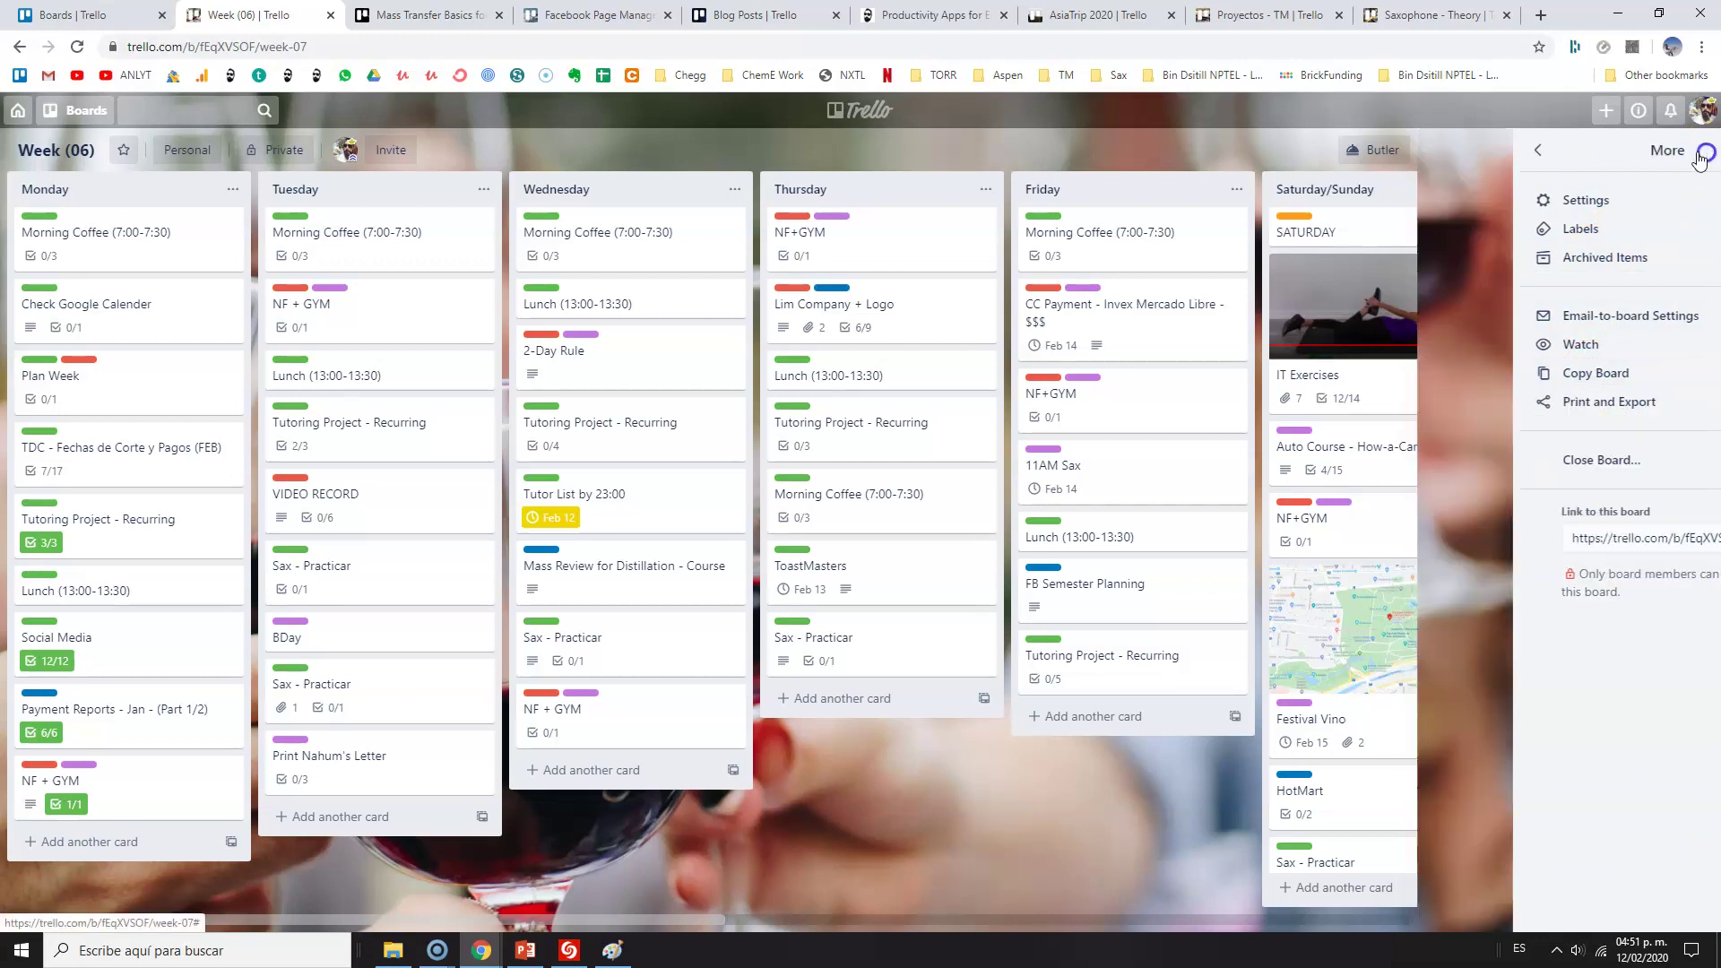
pyautogui.click(1701, 150)
# Change the board title back to Week (07)
pyautogui.click(81, 150)
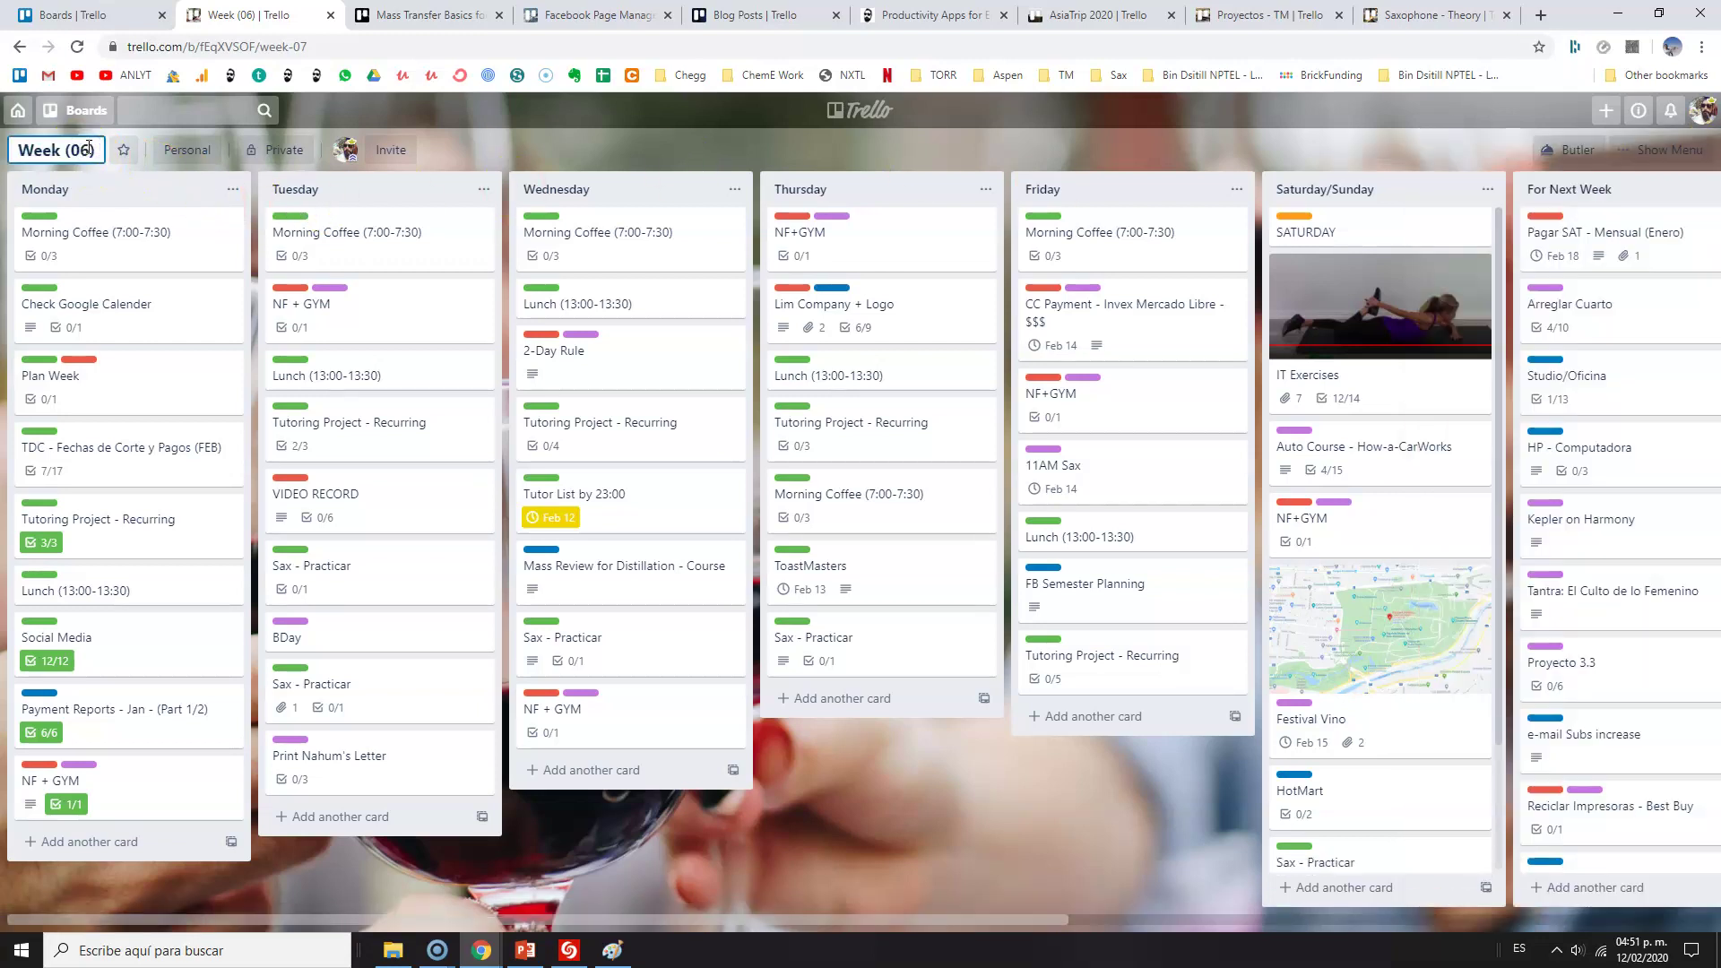
pyautogui.press('BackSpace')
pyautogui.write('7')
pyautogui.press('Return')
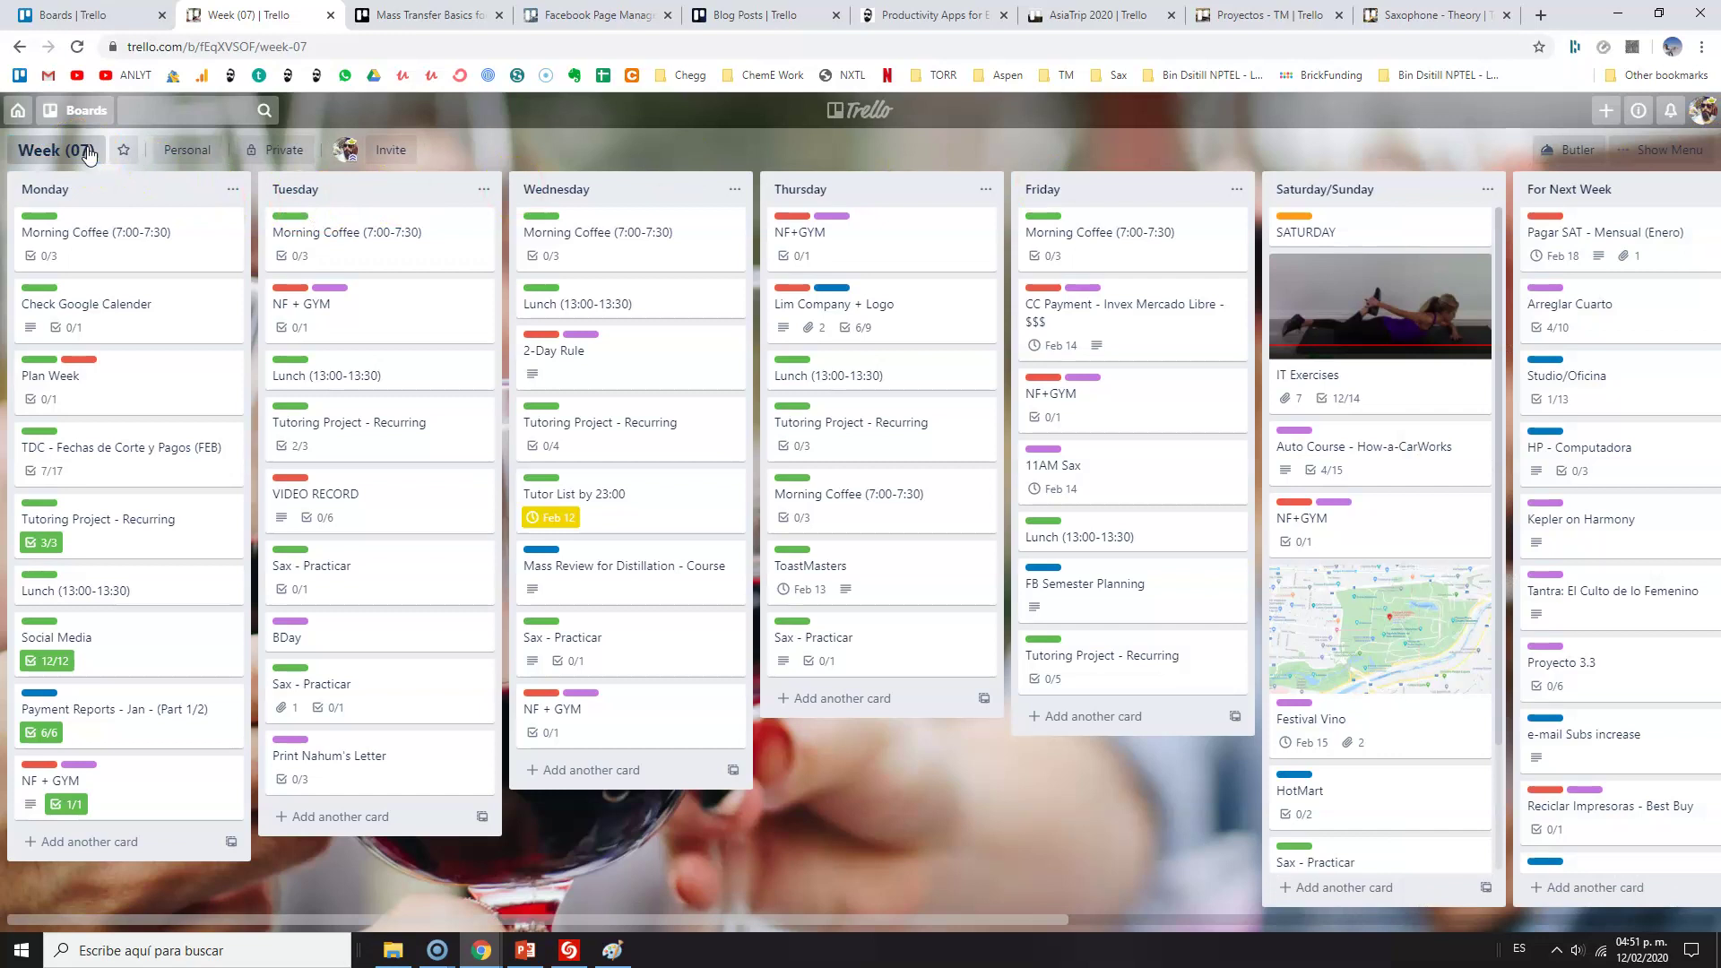
# Set the board background to a toasting wine photo found by searching 'wine'
pyautogui.click(1667, 149)
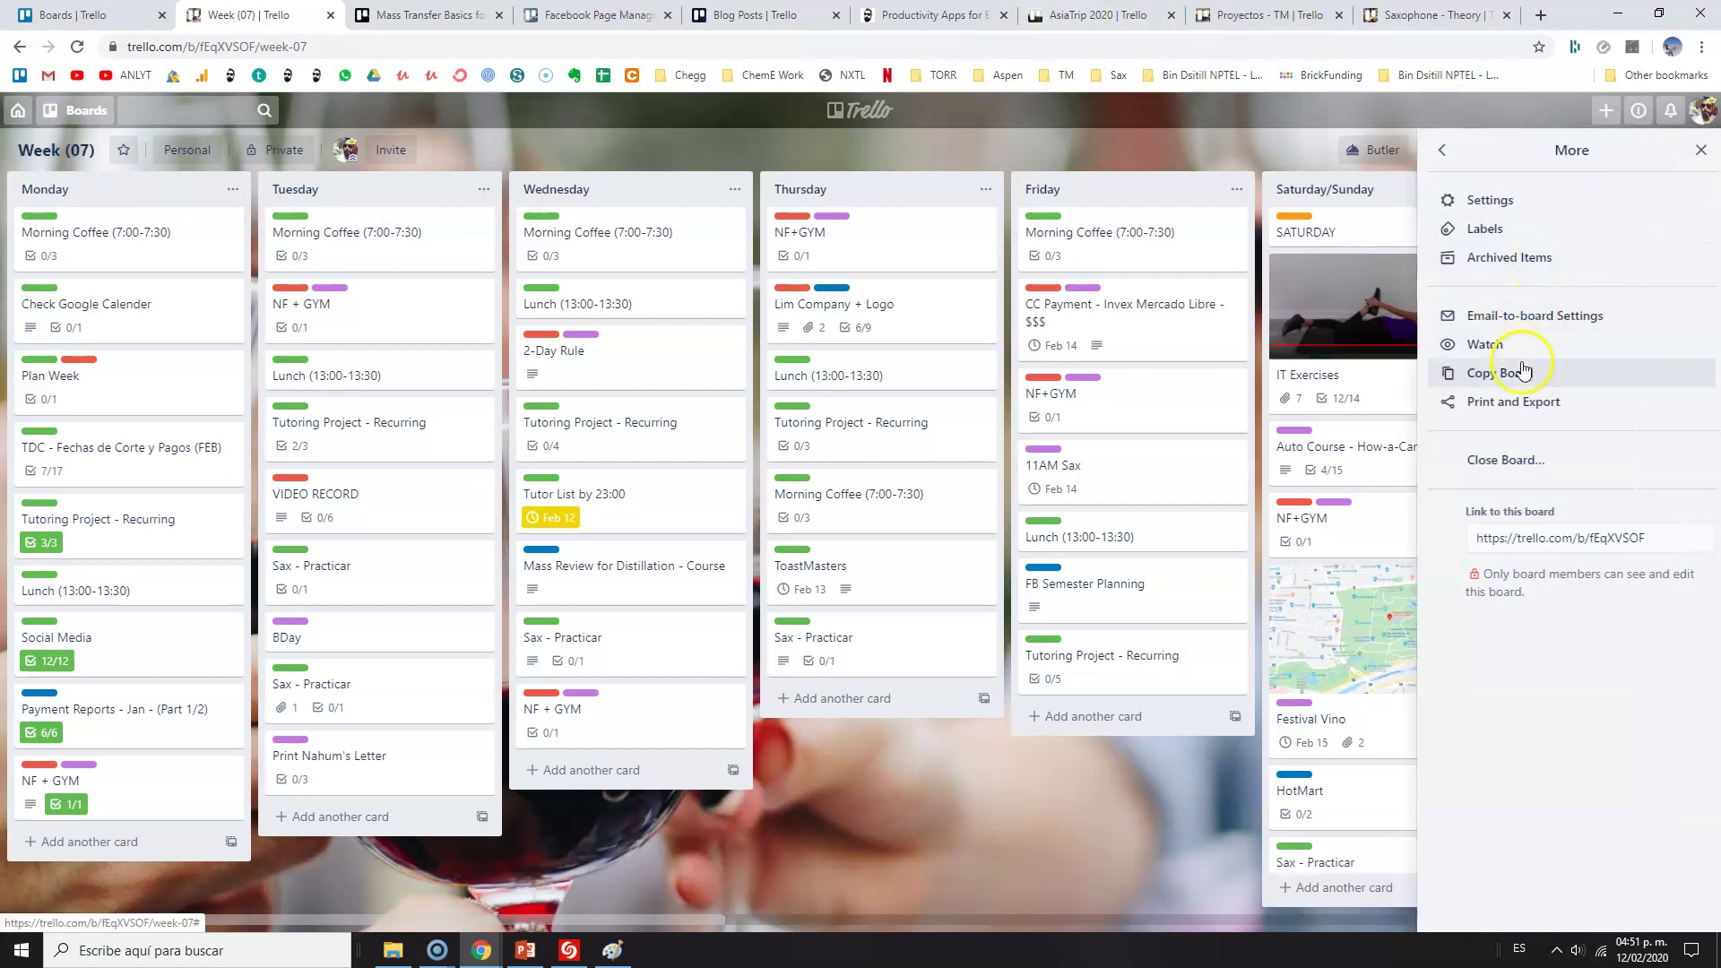
pyautogui.click(1442, 150)
pyautogui.click(1536, 249)
pyautogui.click(1524, 244)
pyautogui.click(1521, 211)
pyautogui.write('wine')
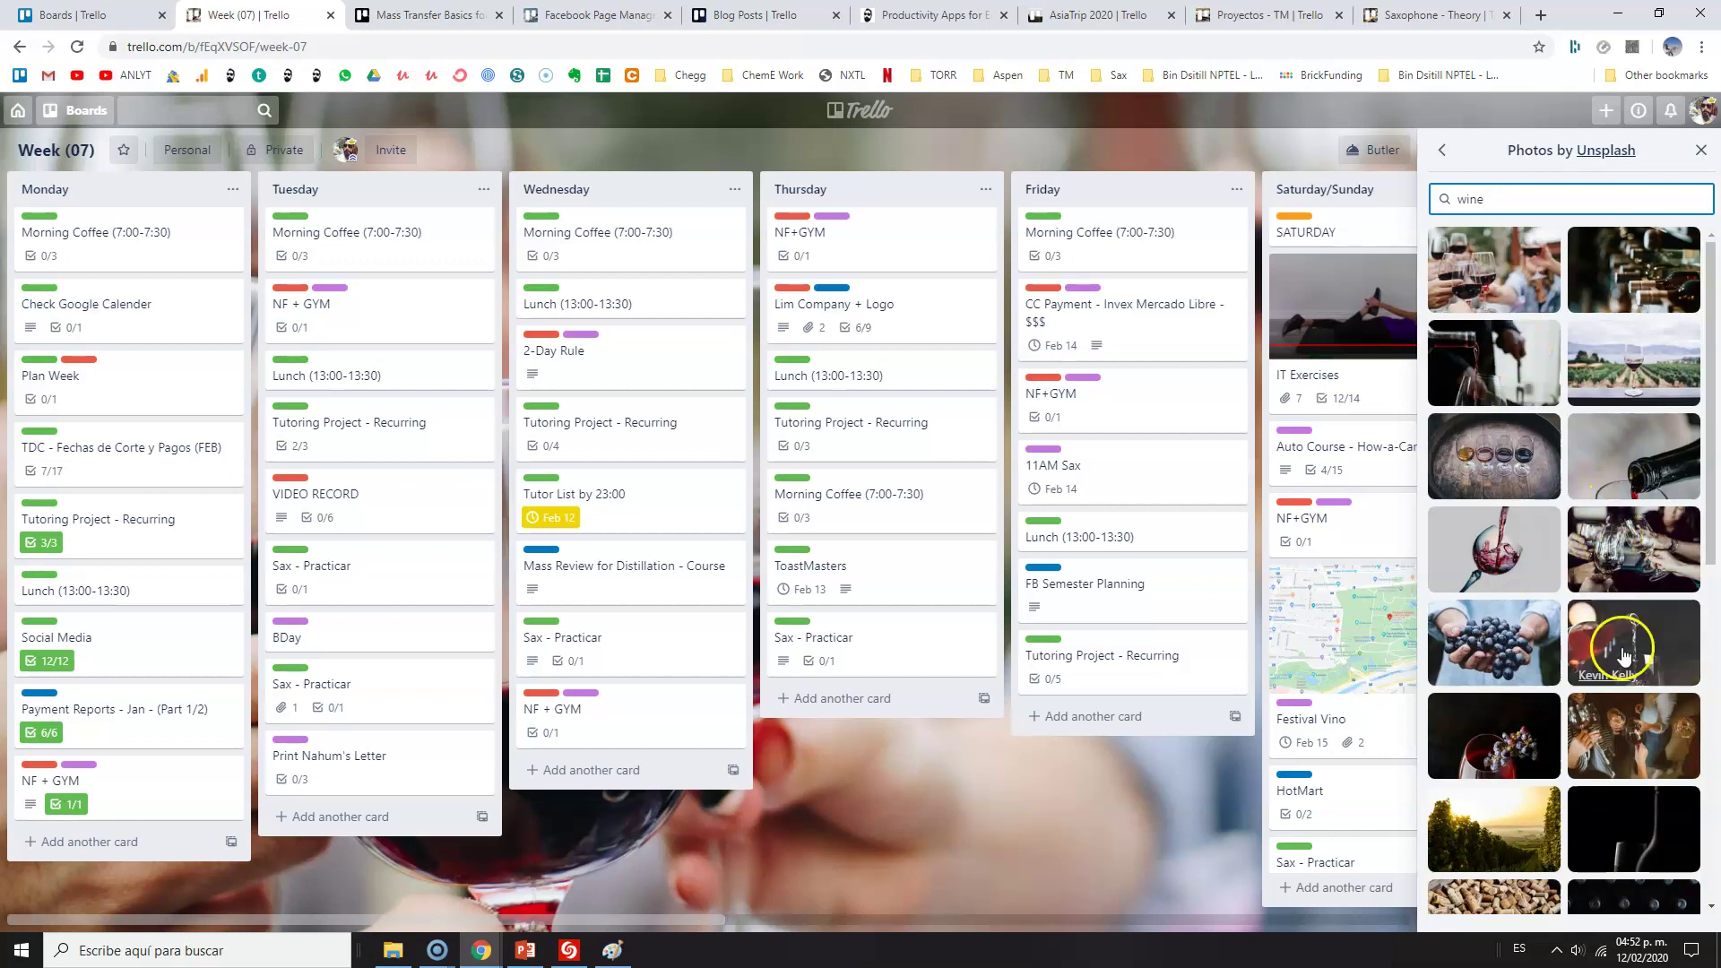
pyautogui.click(1638, 731)
pyautogui.click(1701, 150)
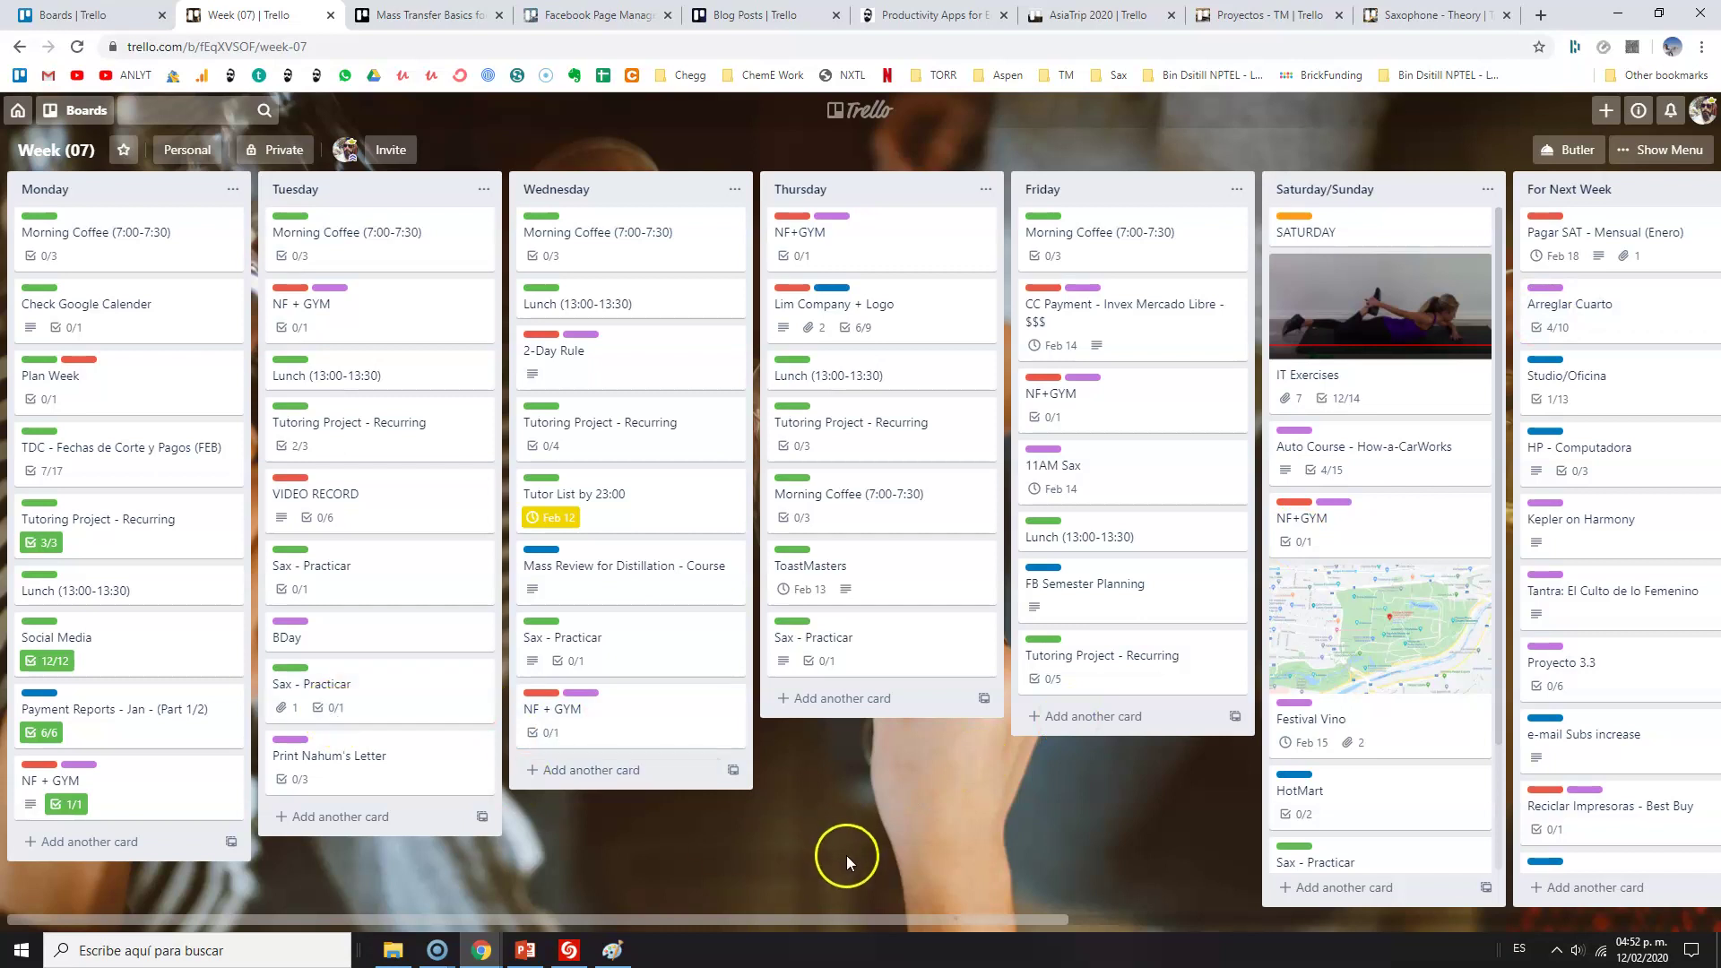
# Inspect the Morning Coffee card's title, labels and checklist items without changing them
pyautogui.click(115, 254)
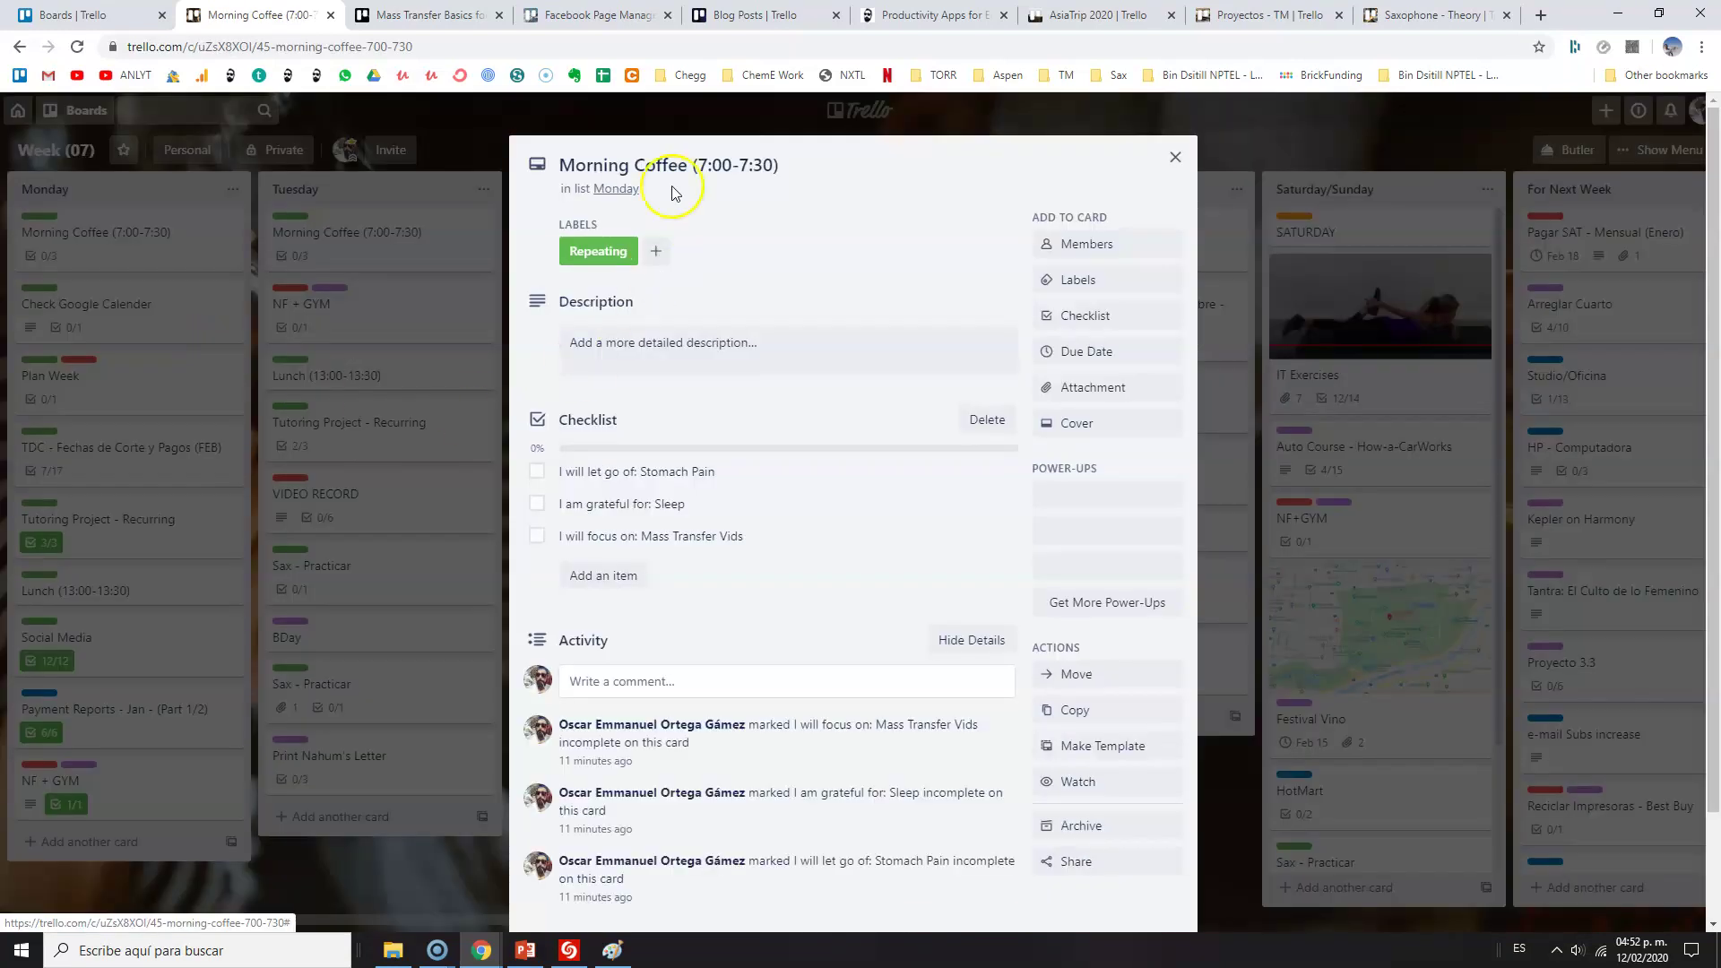
pyautogui.click(786, 166)
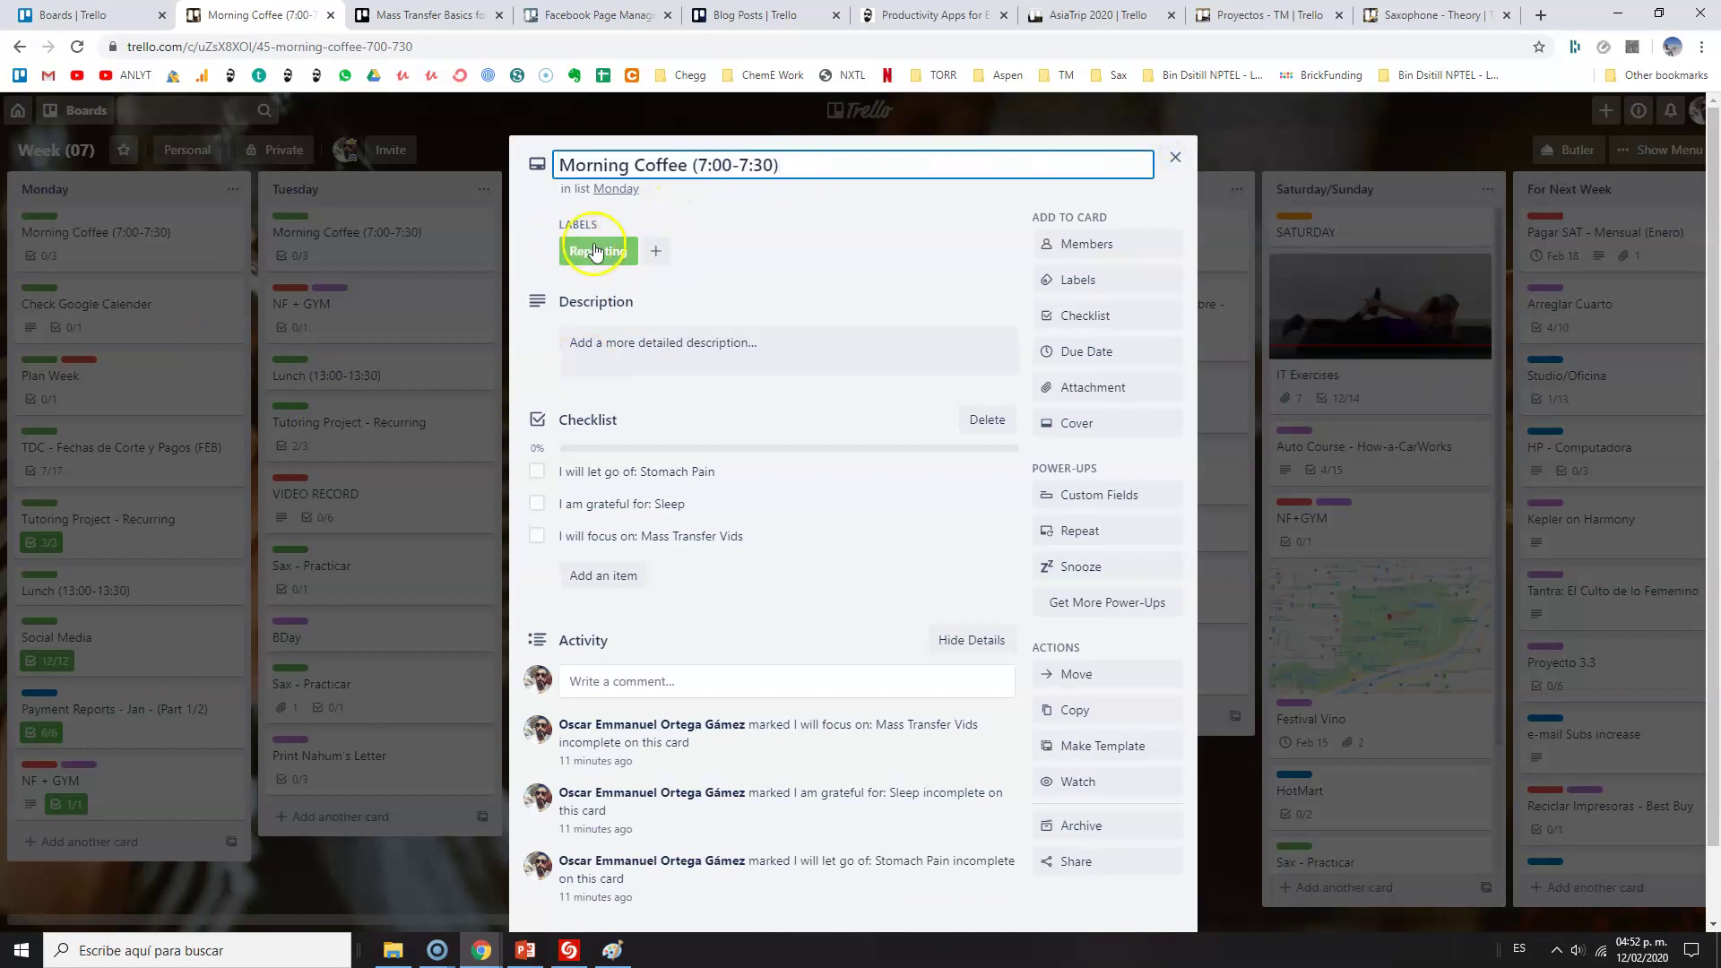
pyautogui.click(1078, 279)
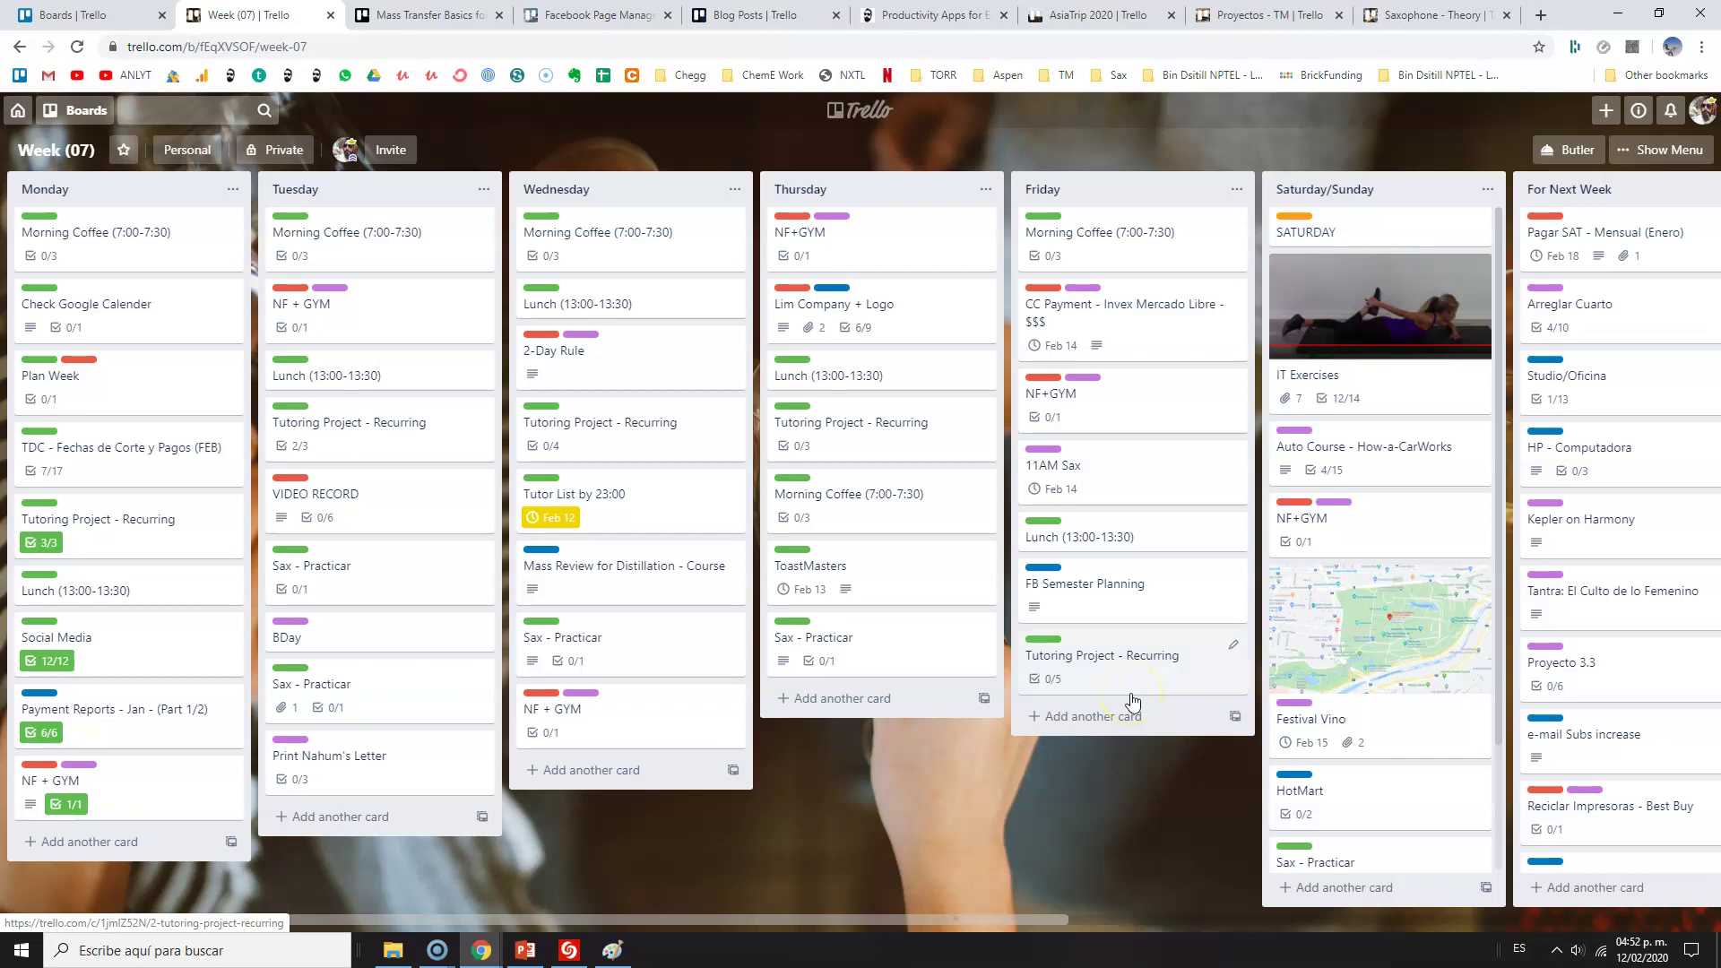
pyautogui.click(153, 233)
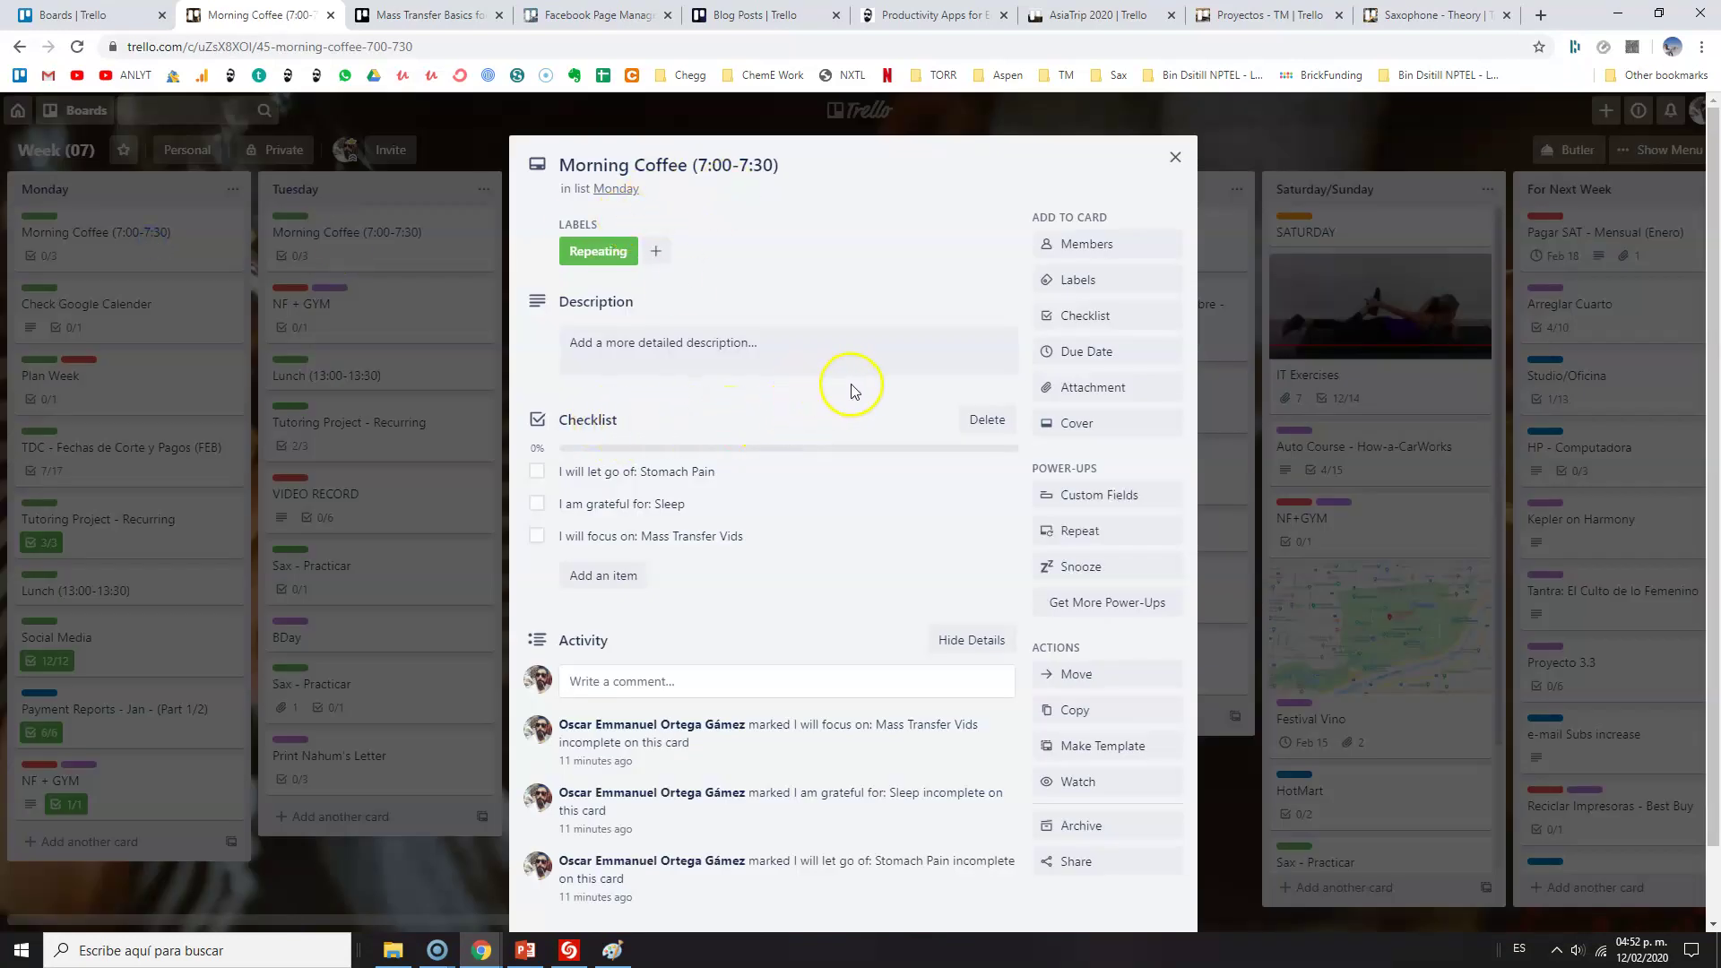
pyautogui.click(578, 478)
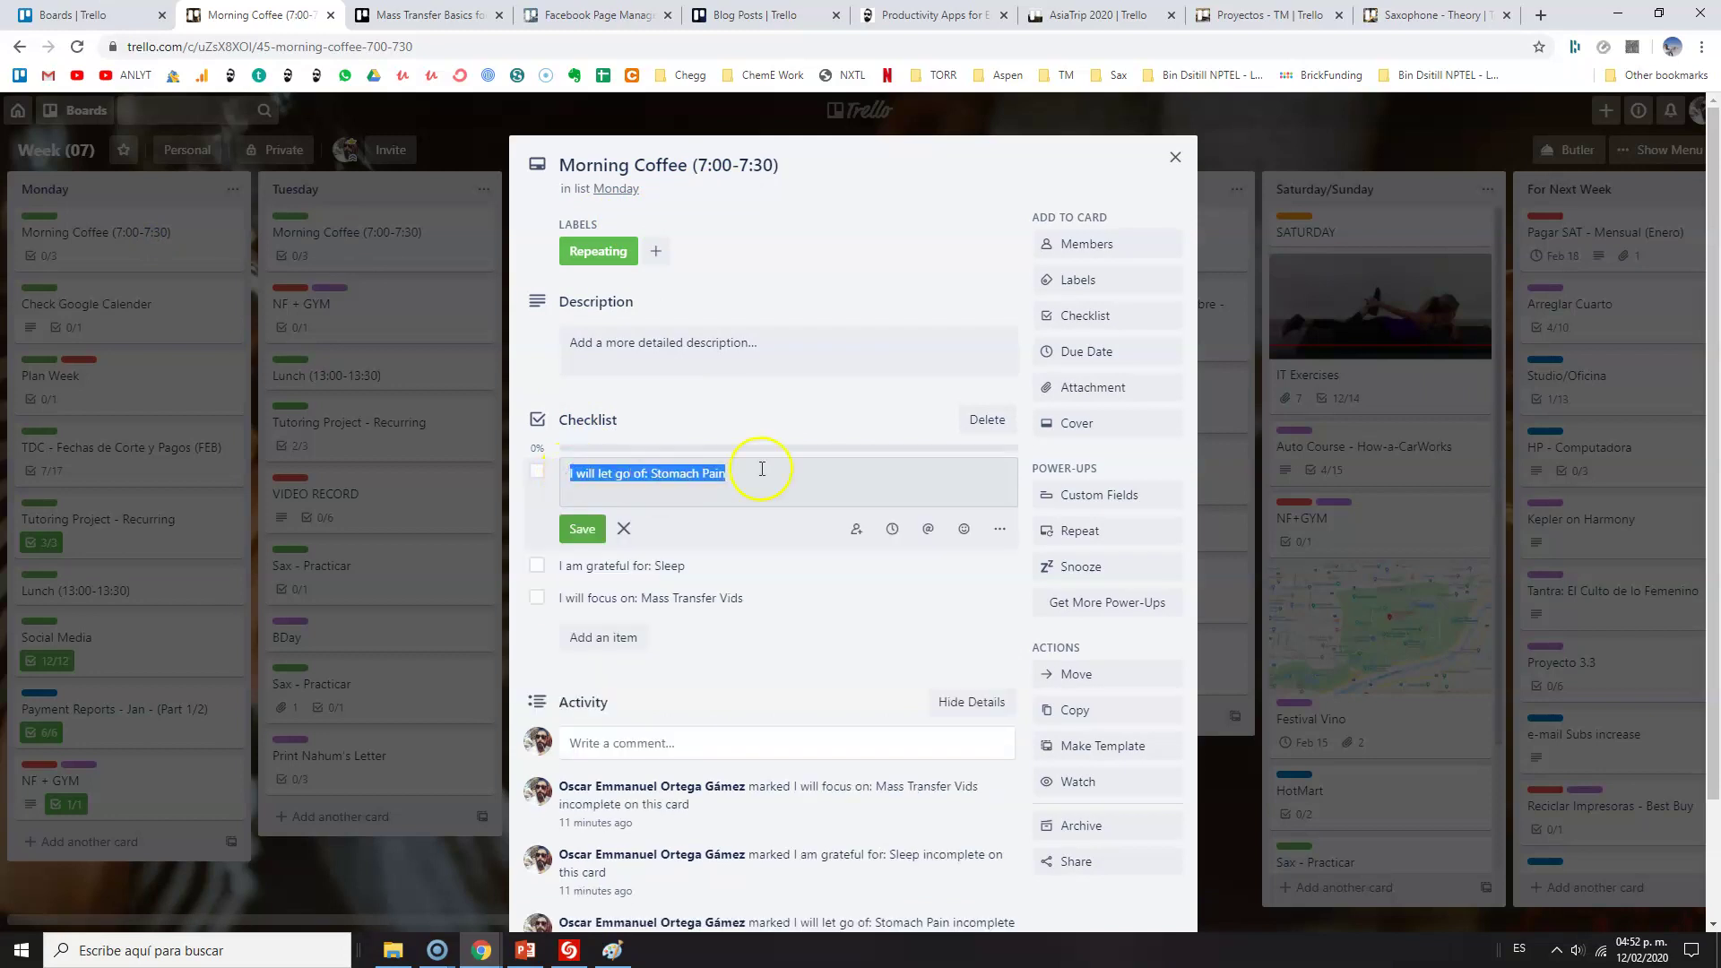
pyautogui.click(615, 529)
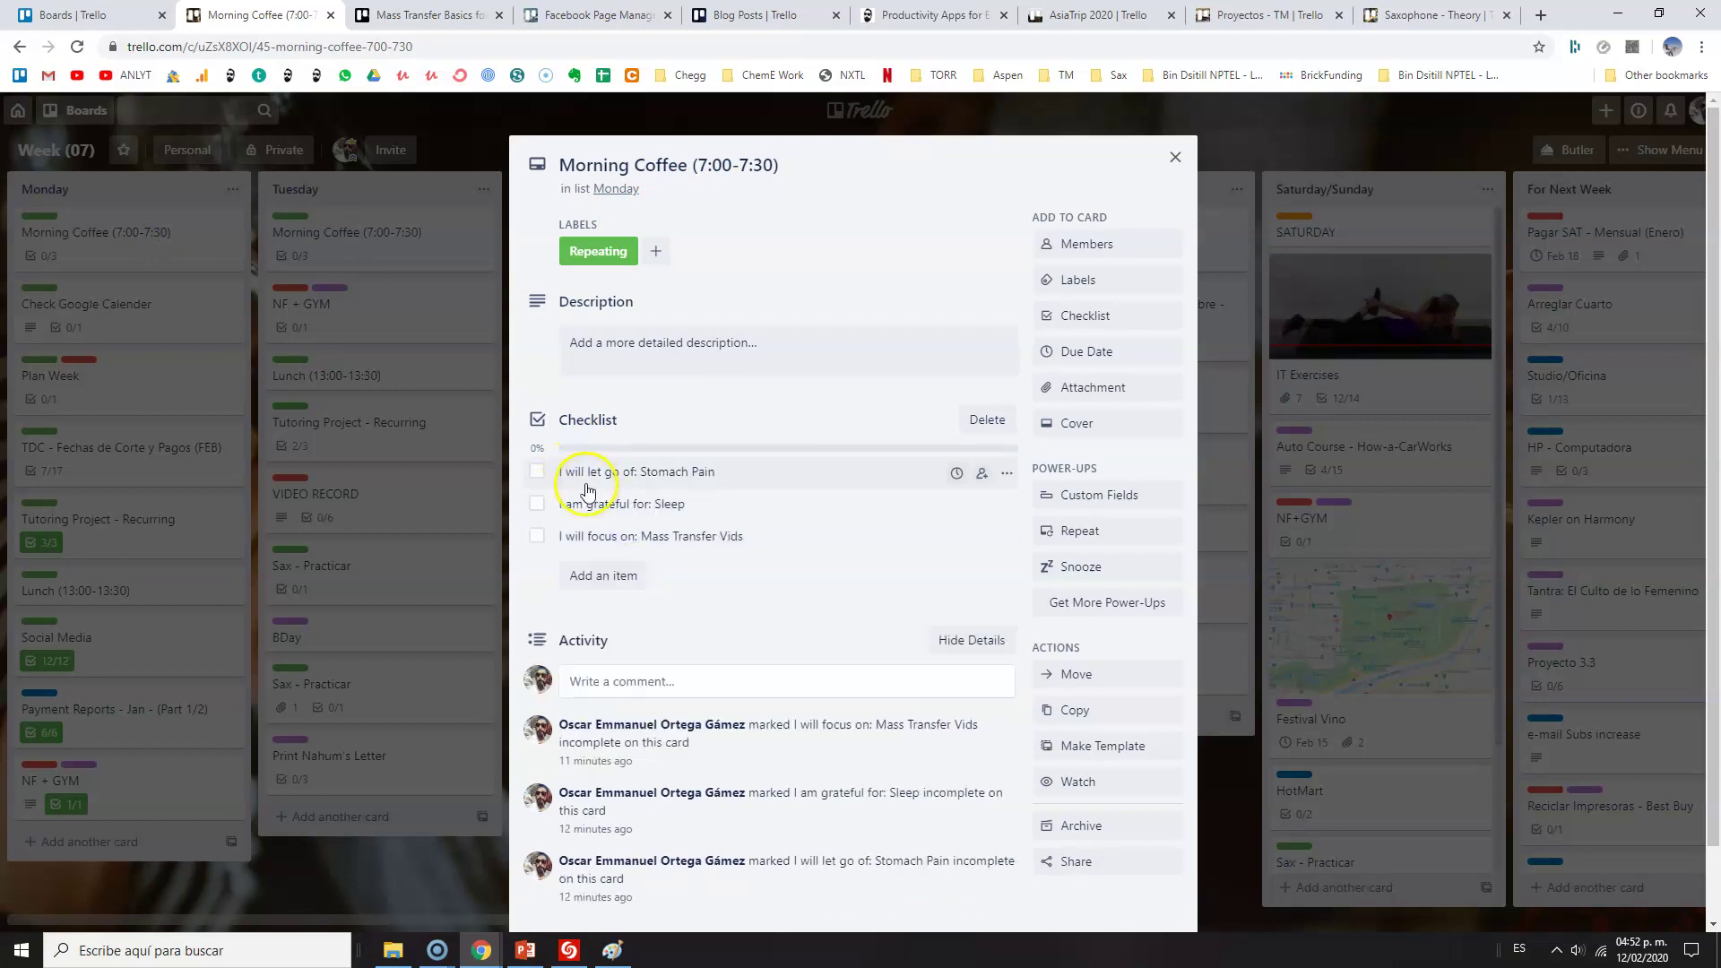
pyautogui.click(681, 481)
pyautogui.click(625, 530)
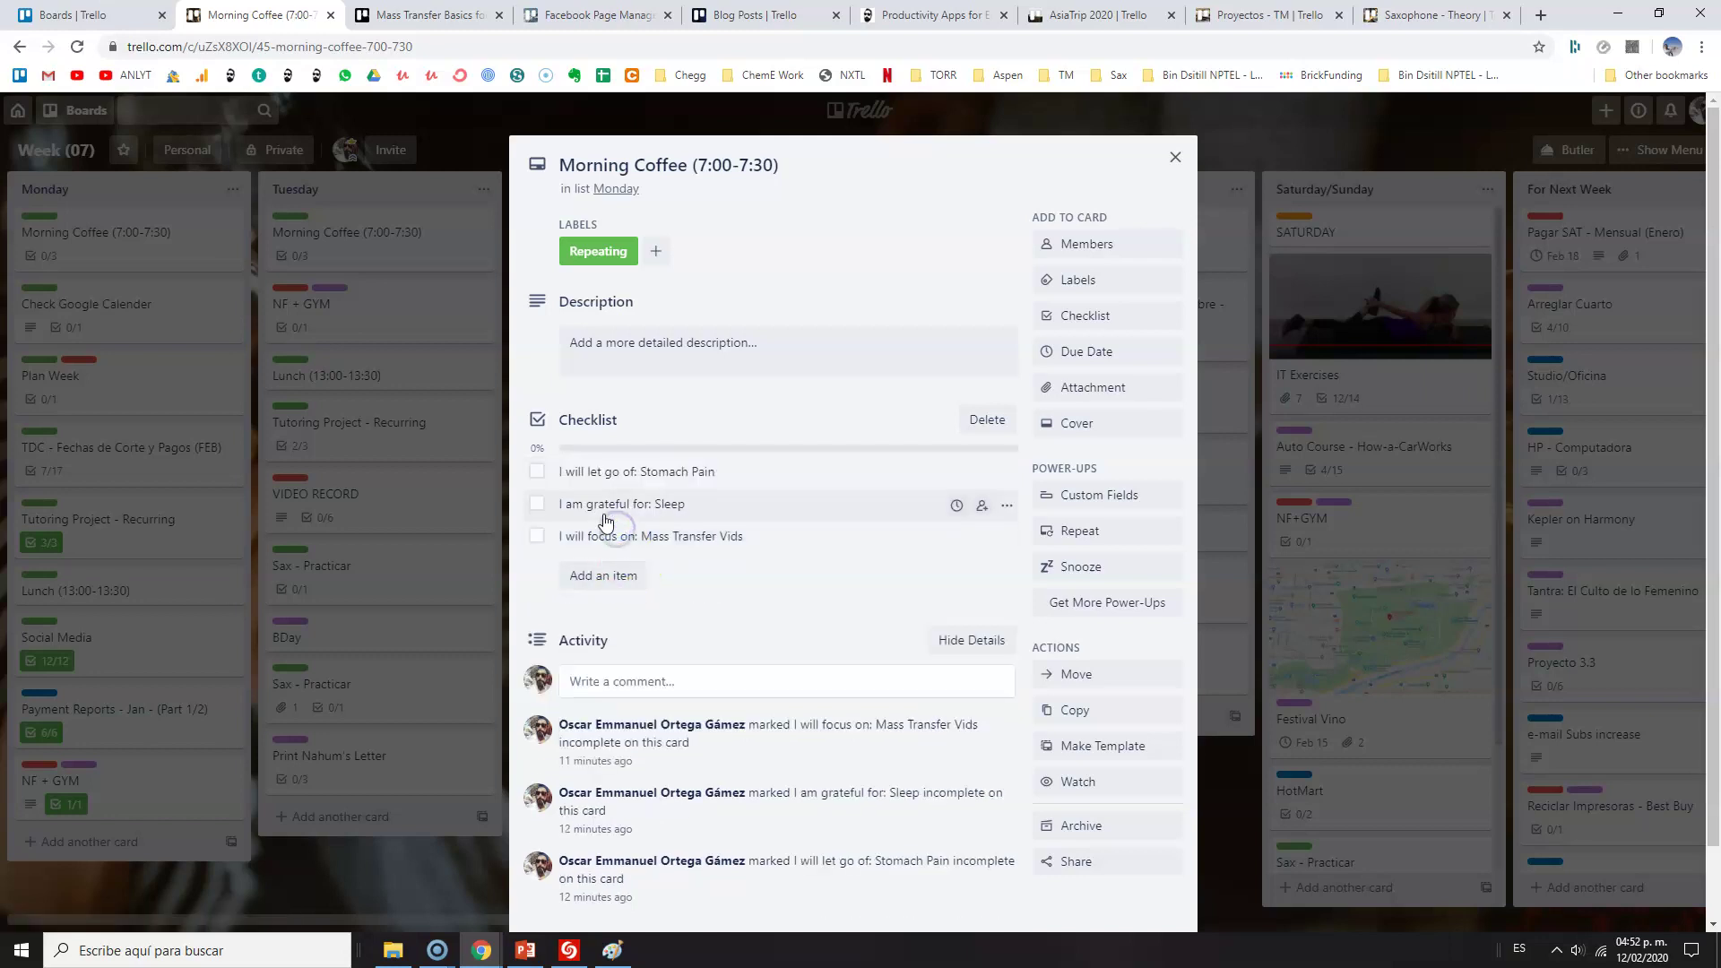
pyautogui.click(649, 513)
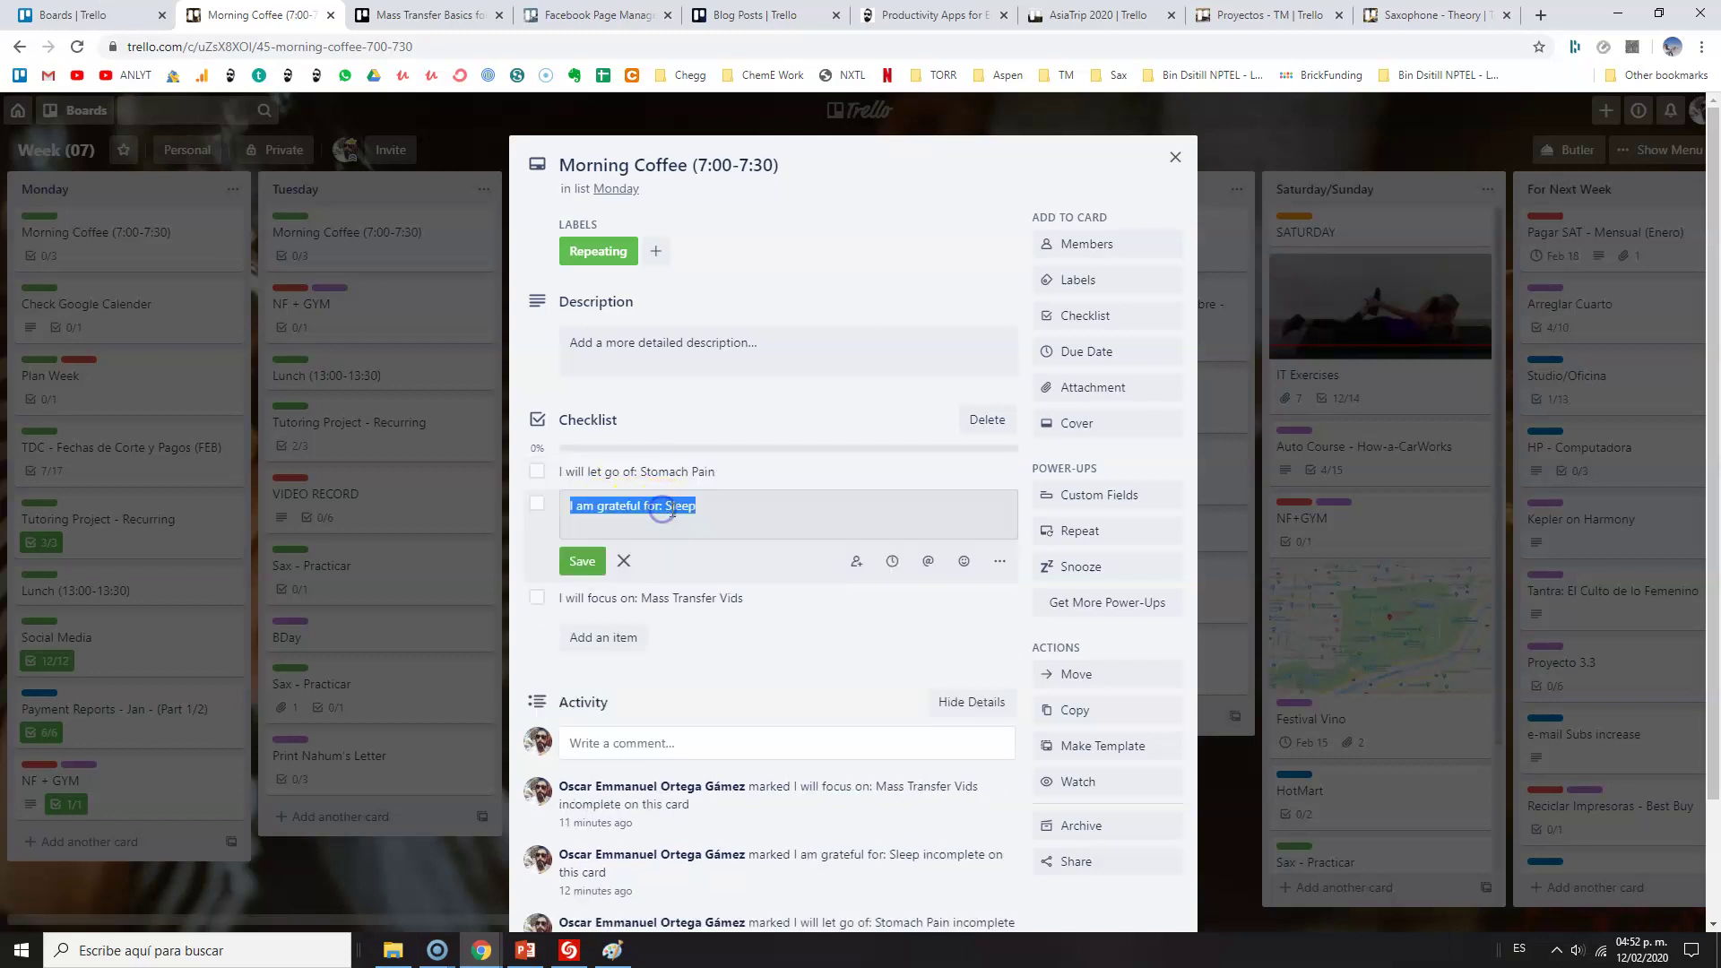
pyautogui.click(632, 560)
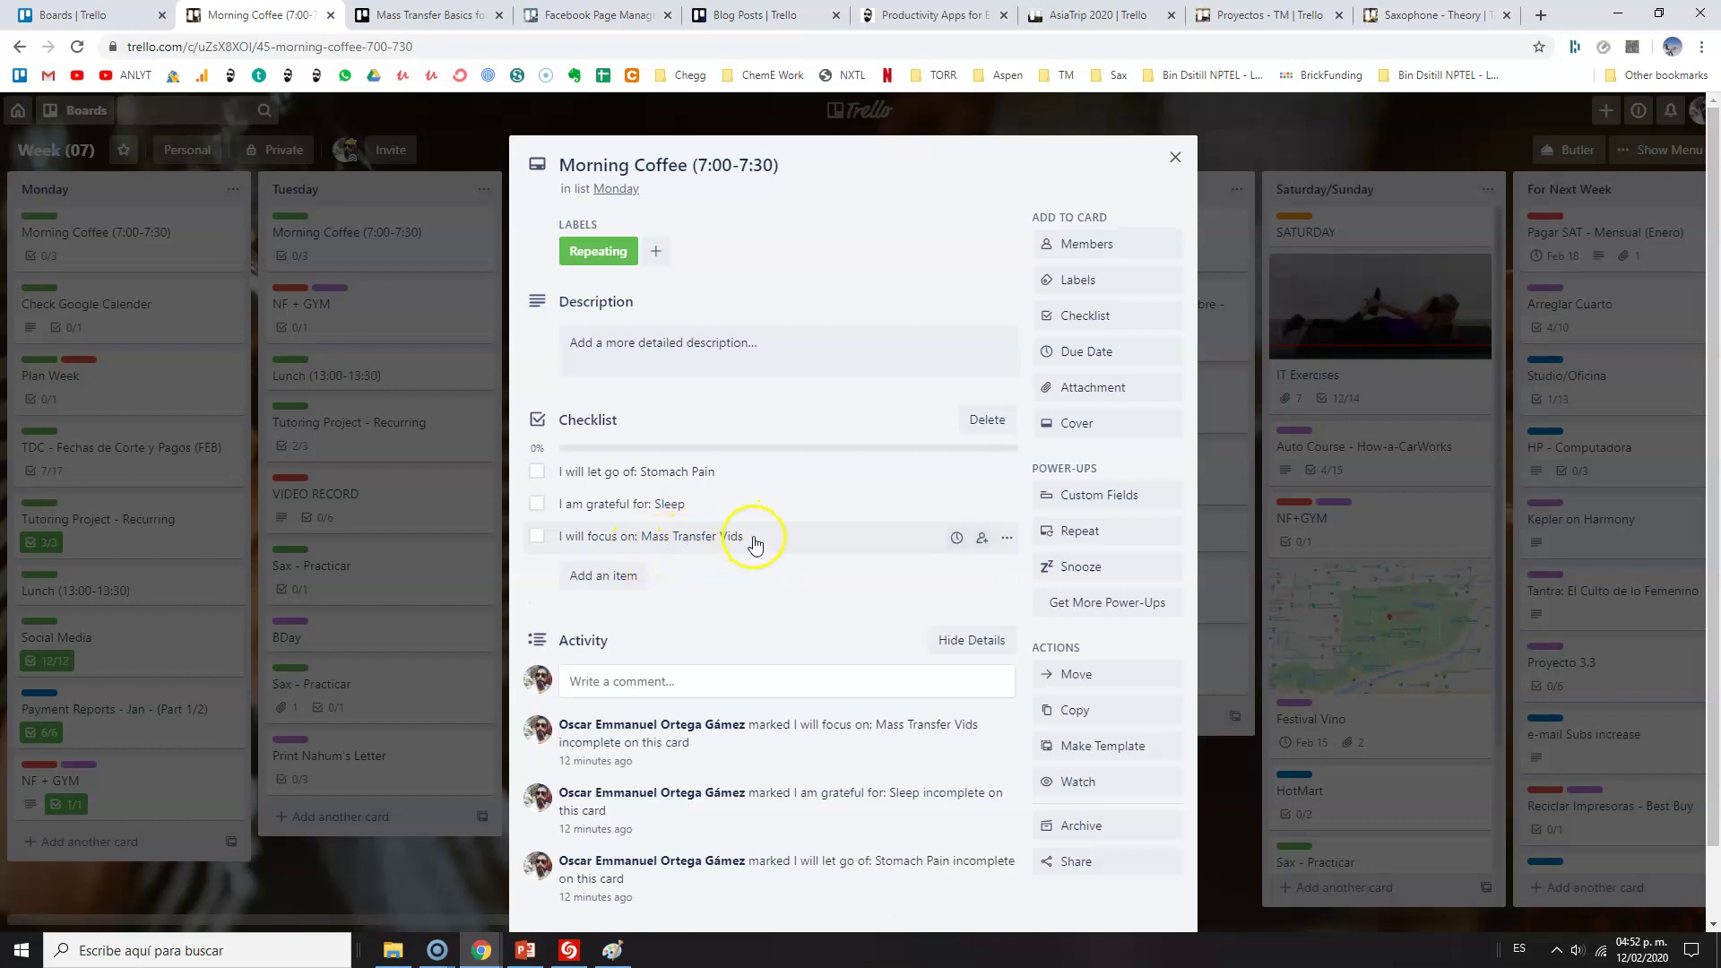
# Tick the Stomach Pain, Sleep and Mass Transfer Vids items, then close the card
pyautogui.click(536, 472)
pyautogui.click(535, 507)
pyautogui.click(536, 536)
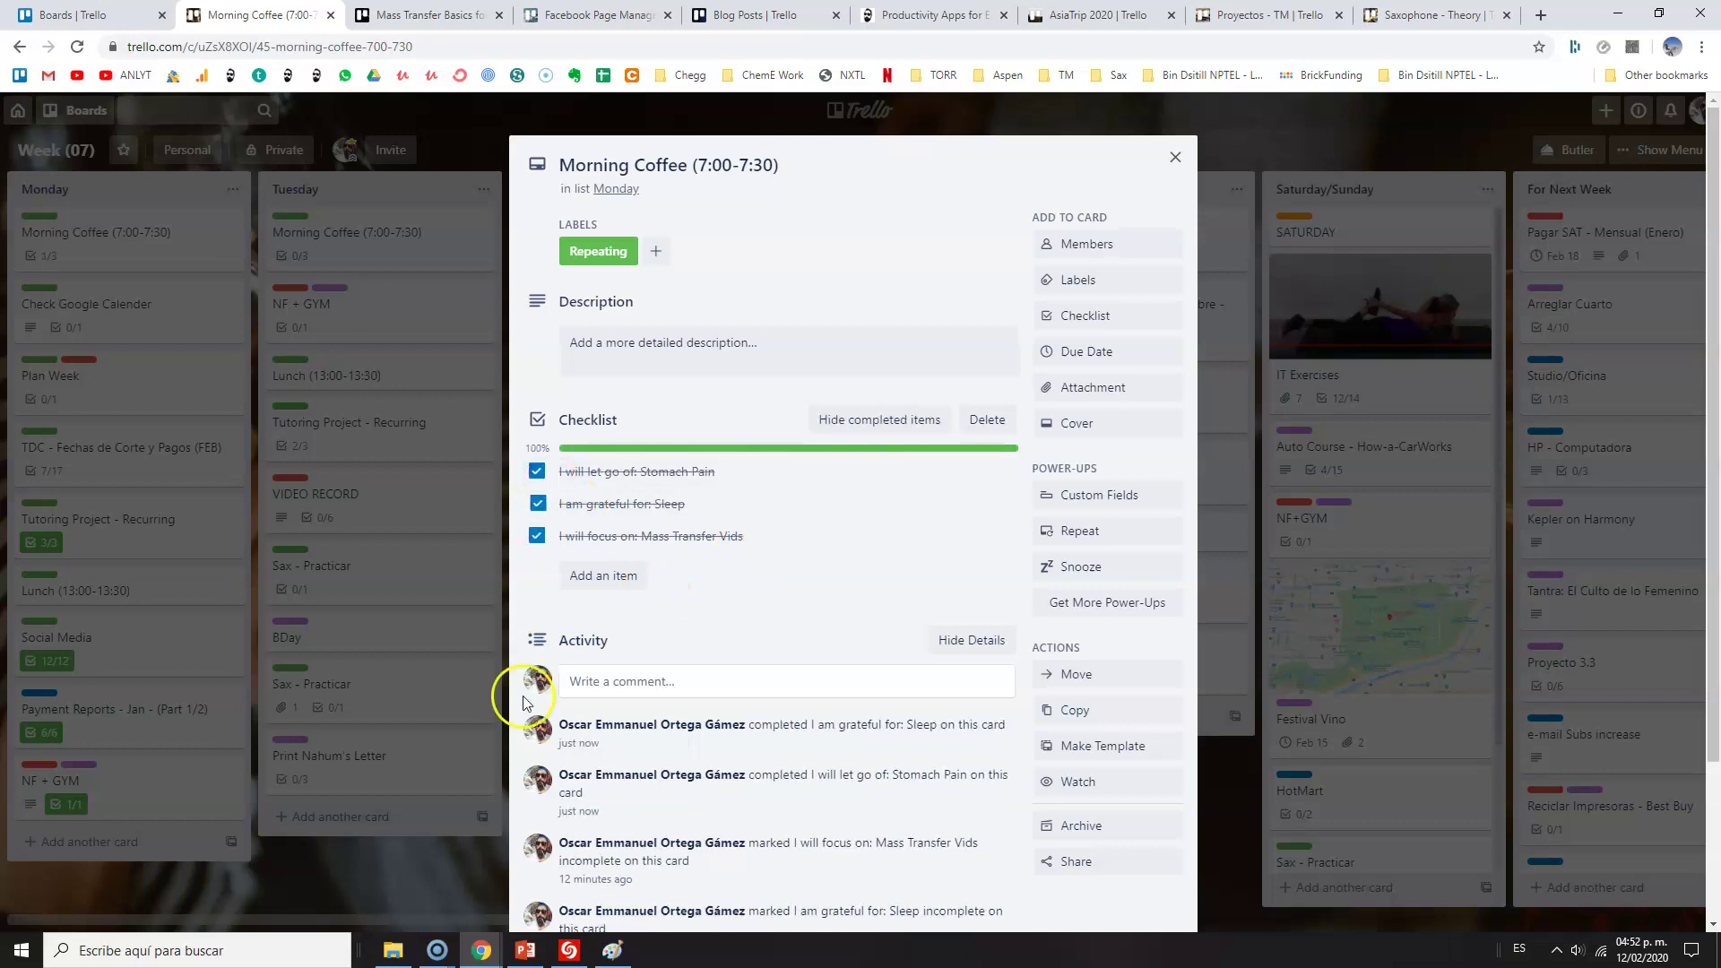
pyautogui.click(342, 649)
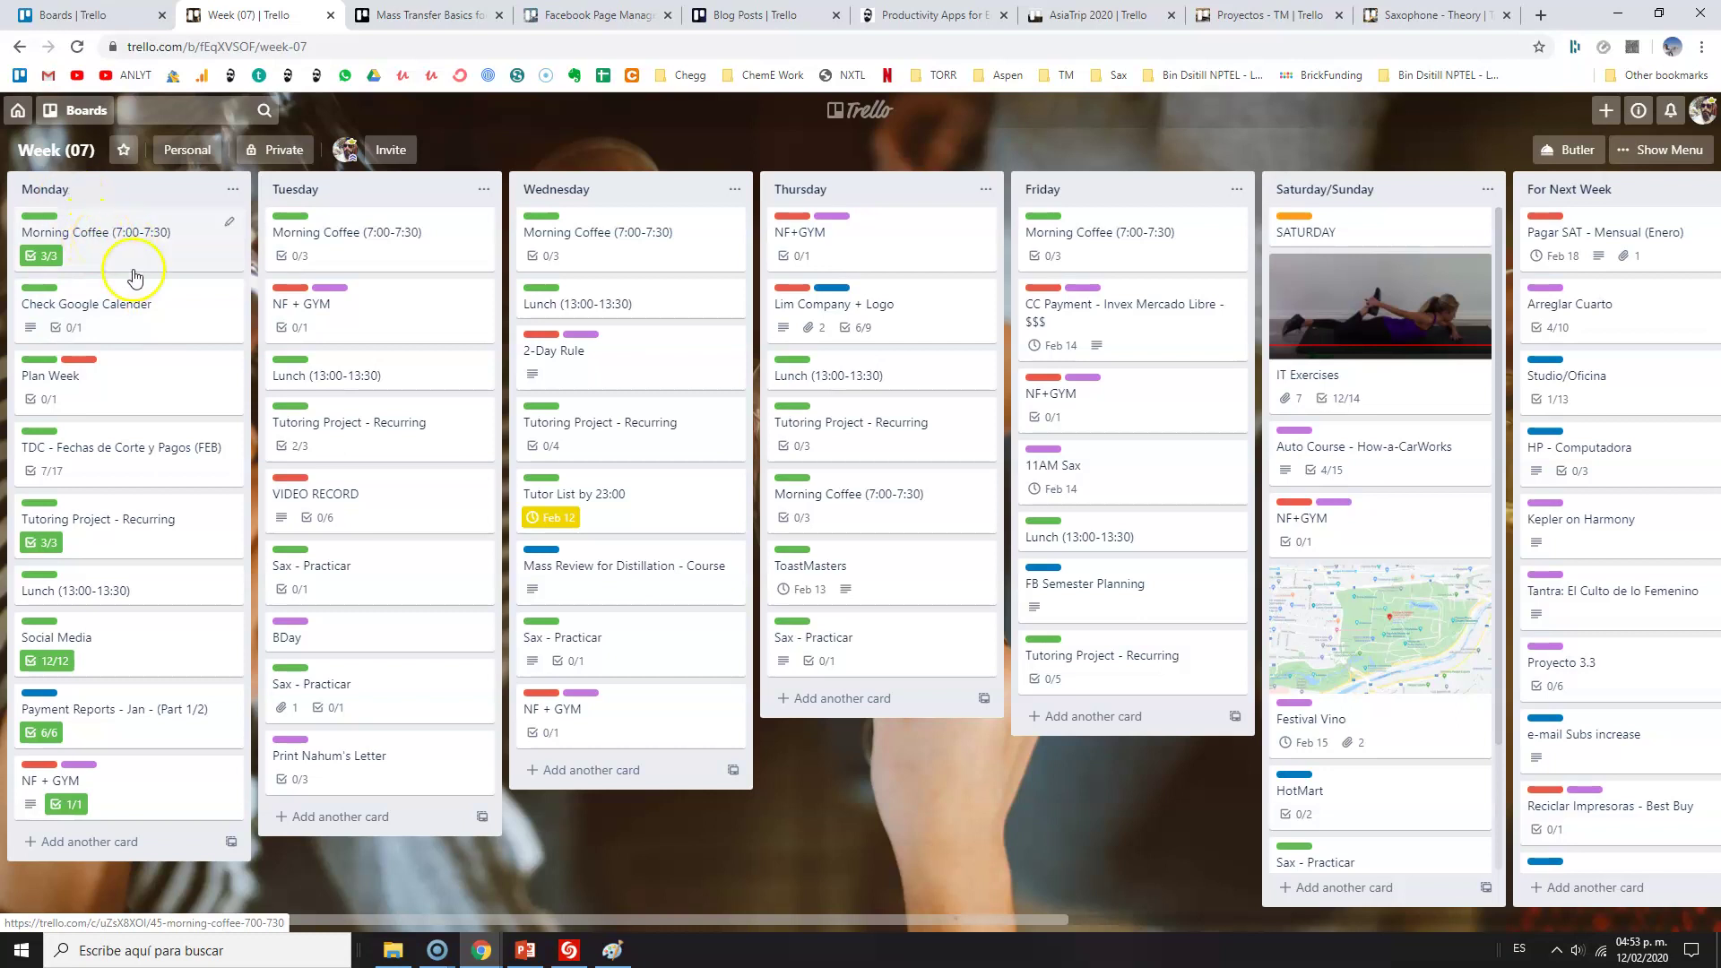
# Open the Check Google Calender card's calendar link in a new tab, view February 2020, and return
pyautogui.click(70, 319)
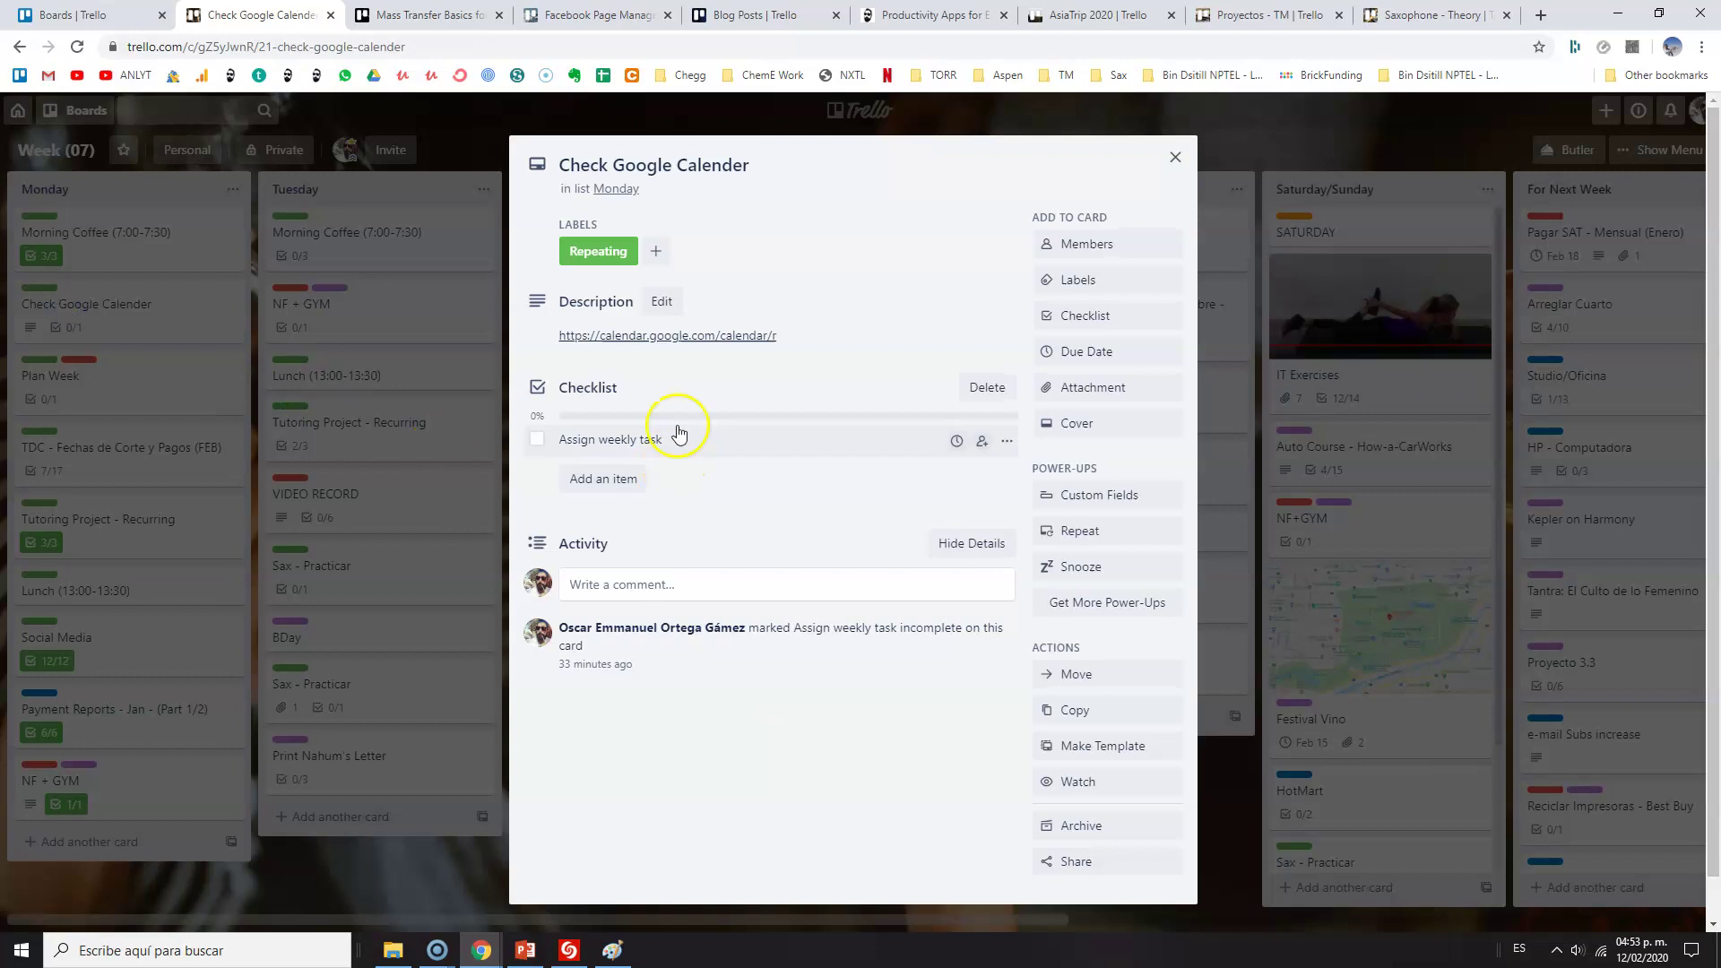
pyautogui.middleClick(681, 340)
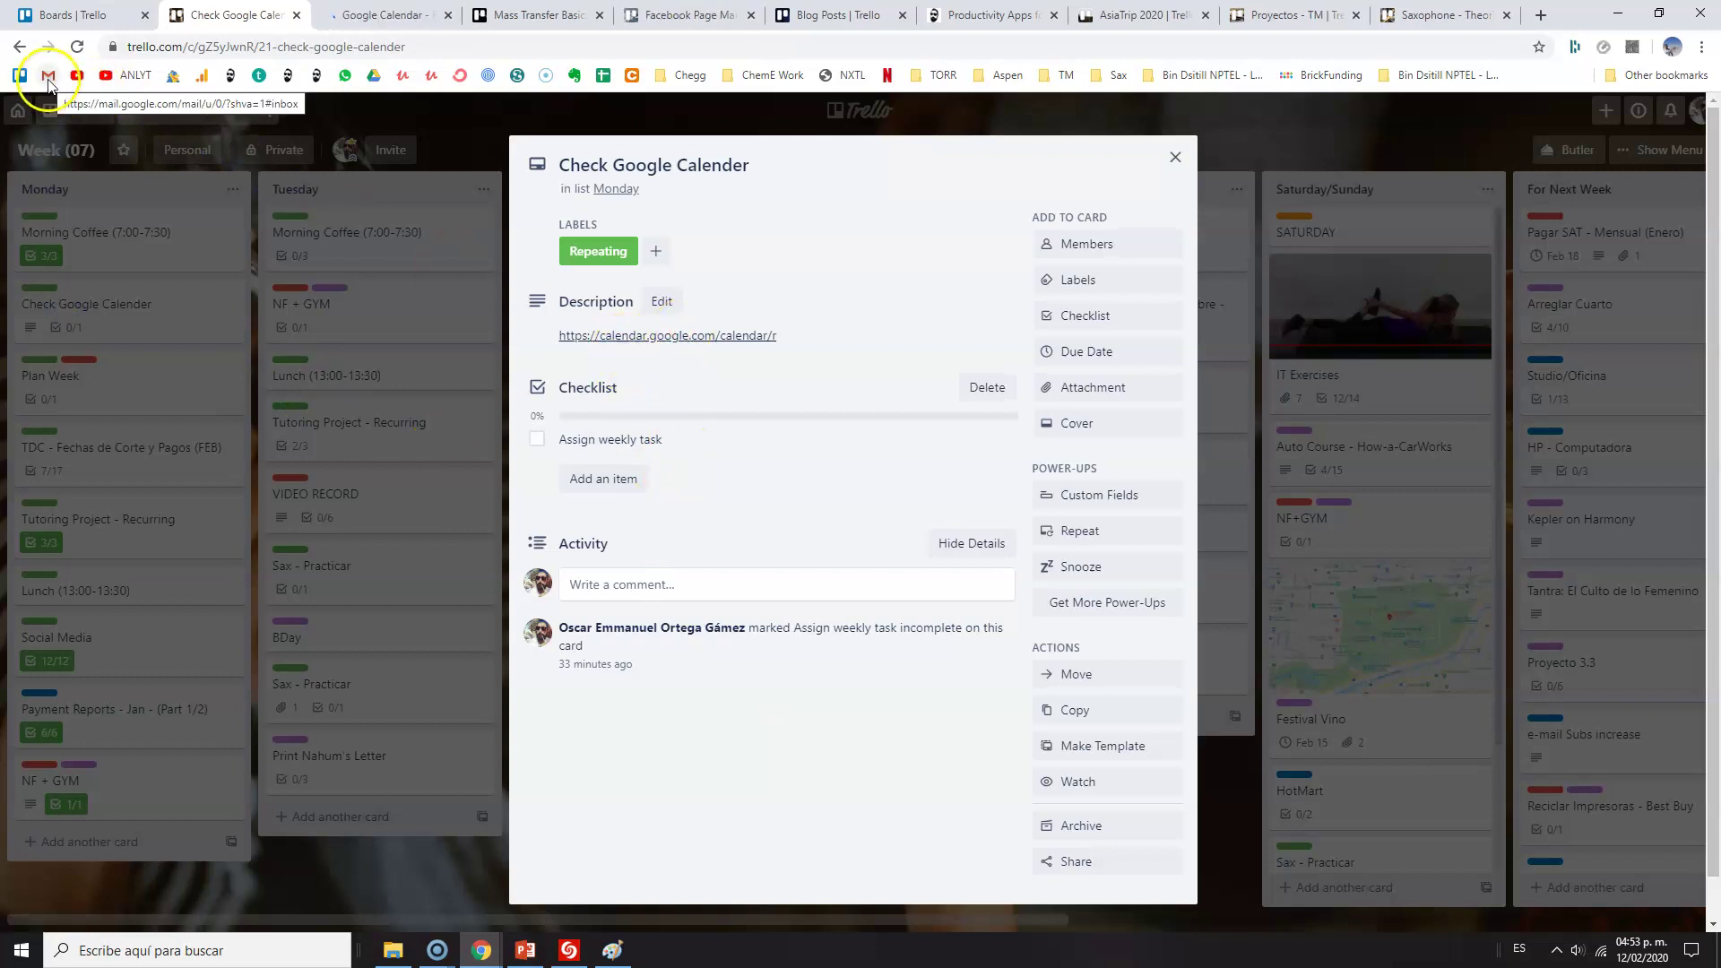
pyautogui.hotkey('ctrl', 'Tab')
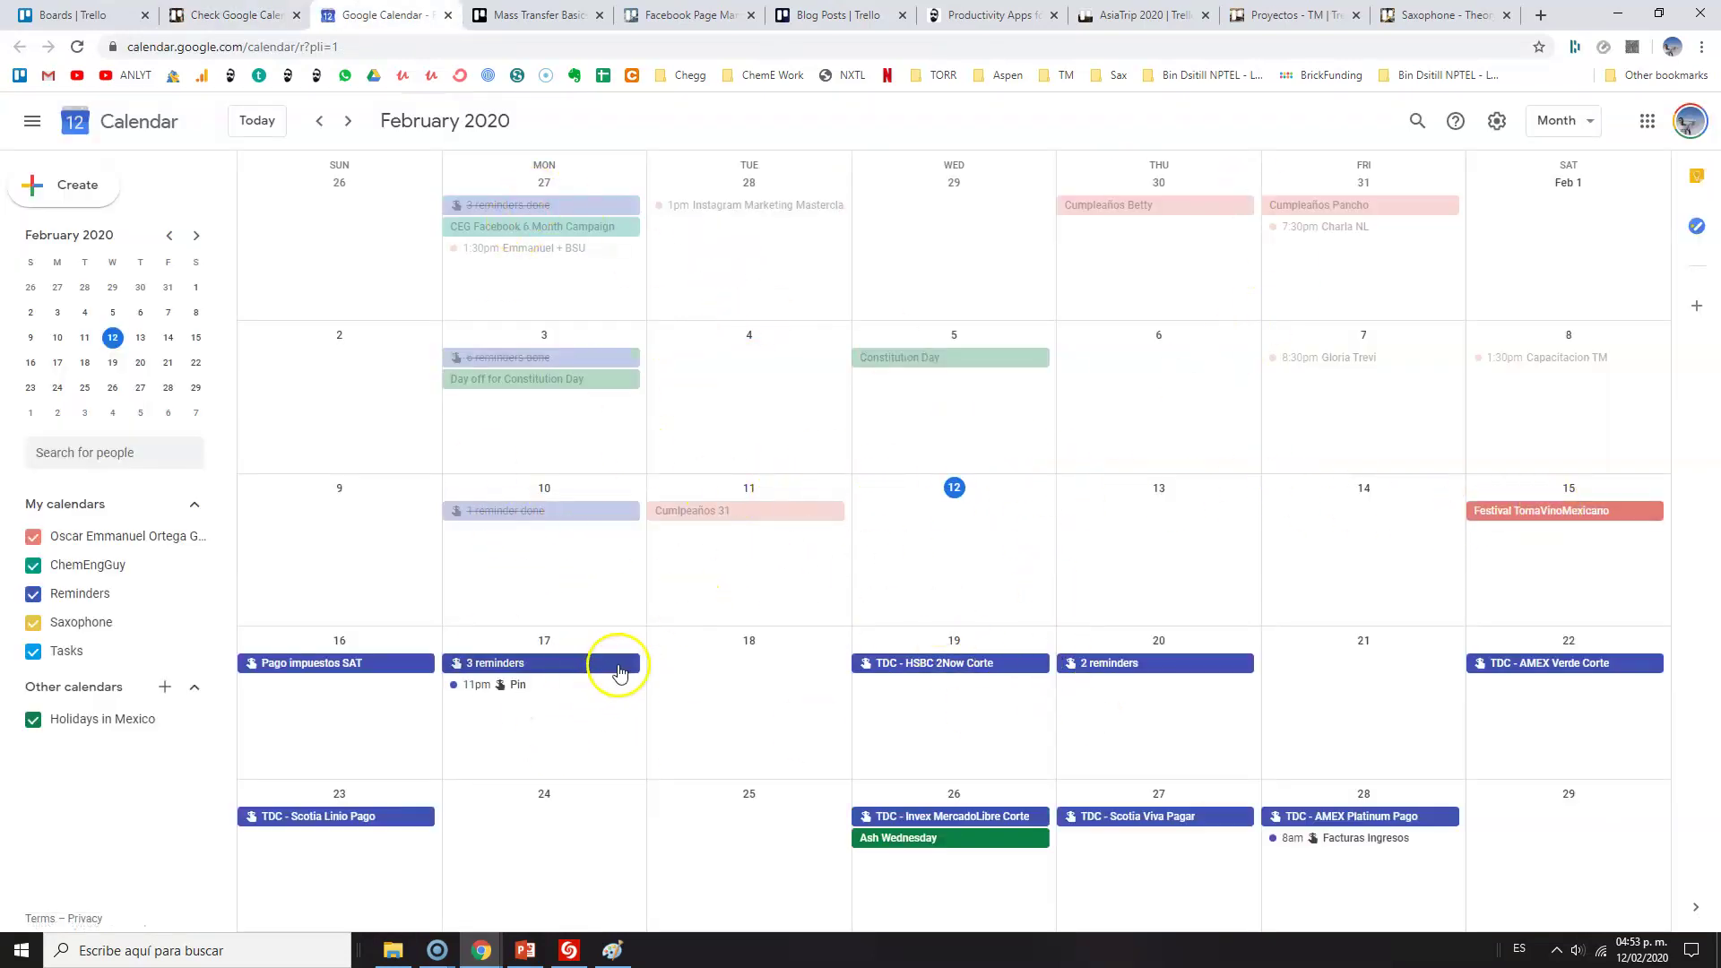
pyautogui.hotkey('ctrl', 'shift', 'Tab')
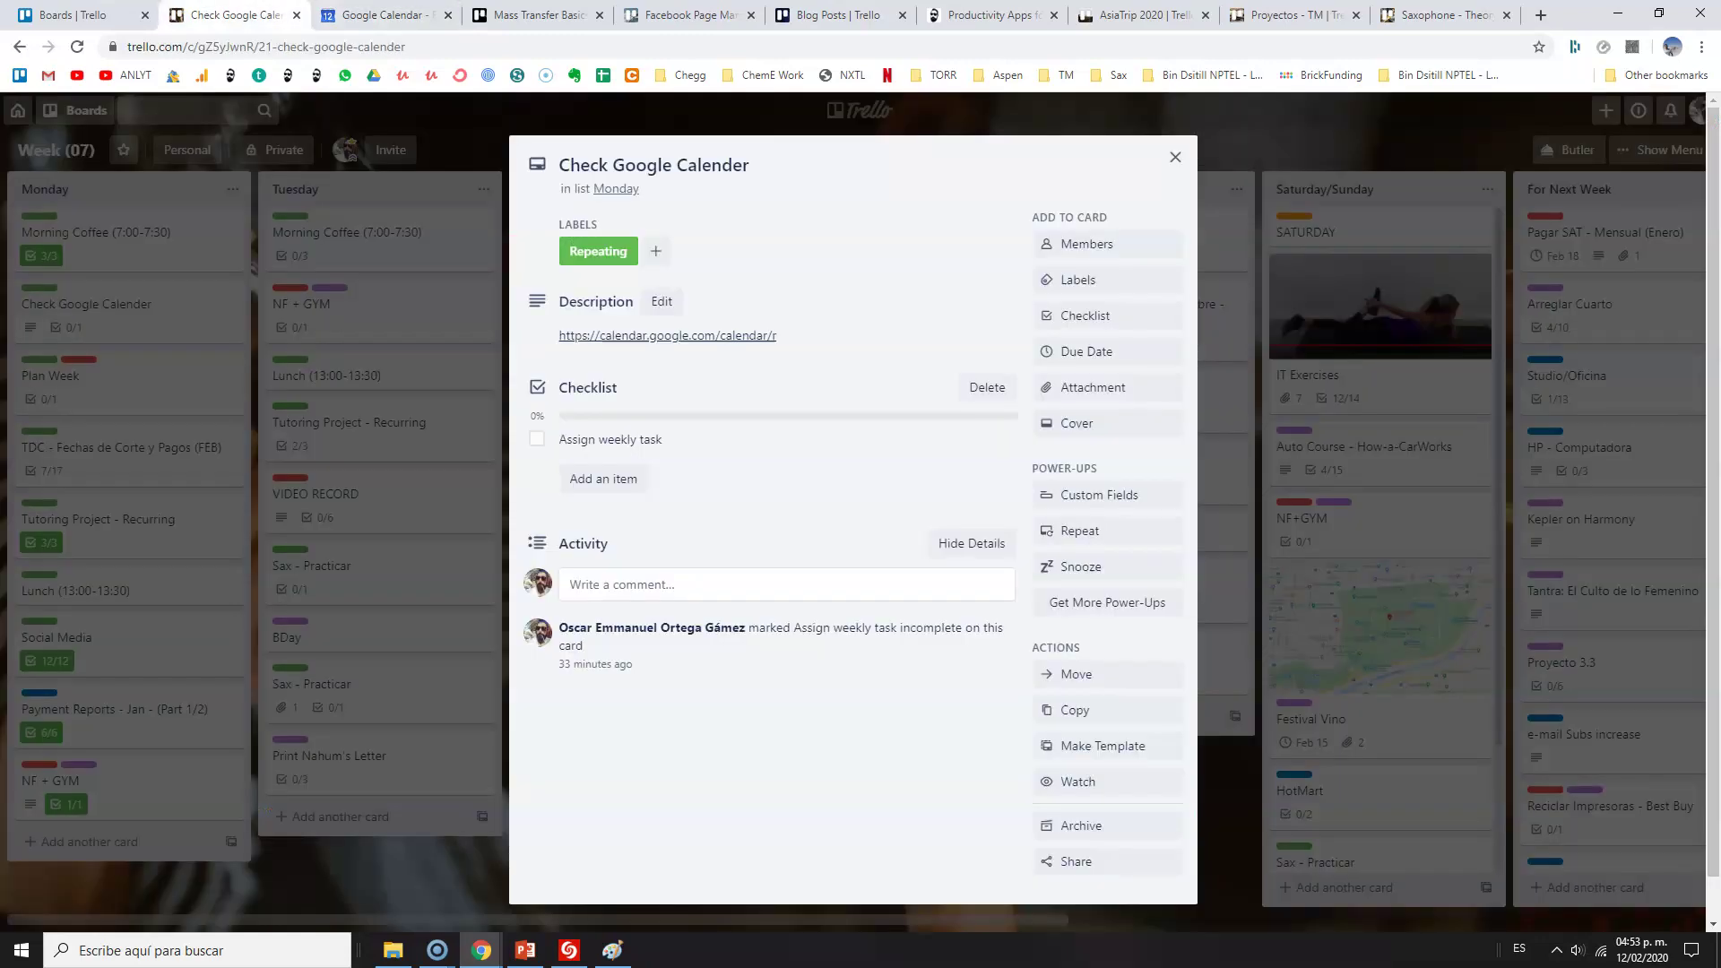
# Reposition the Wednesday list and tick Assign weekly task on the Check Google Calender card
pyautogui.click(1175, 157)
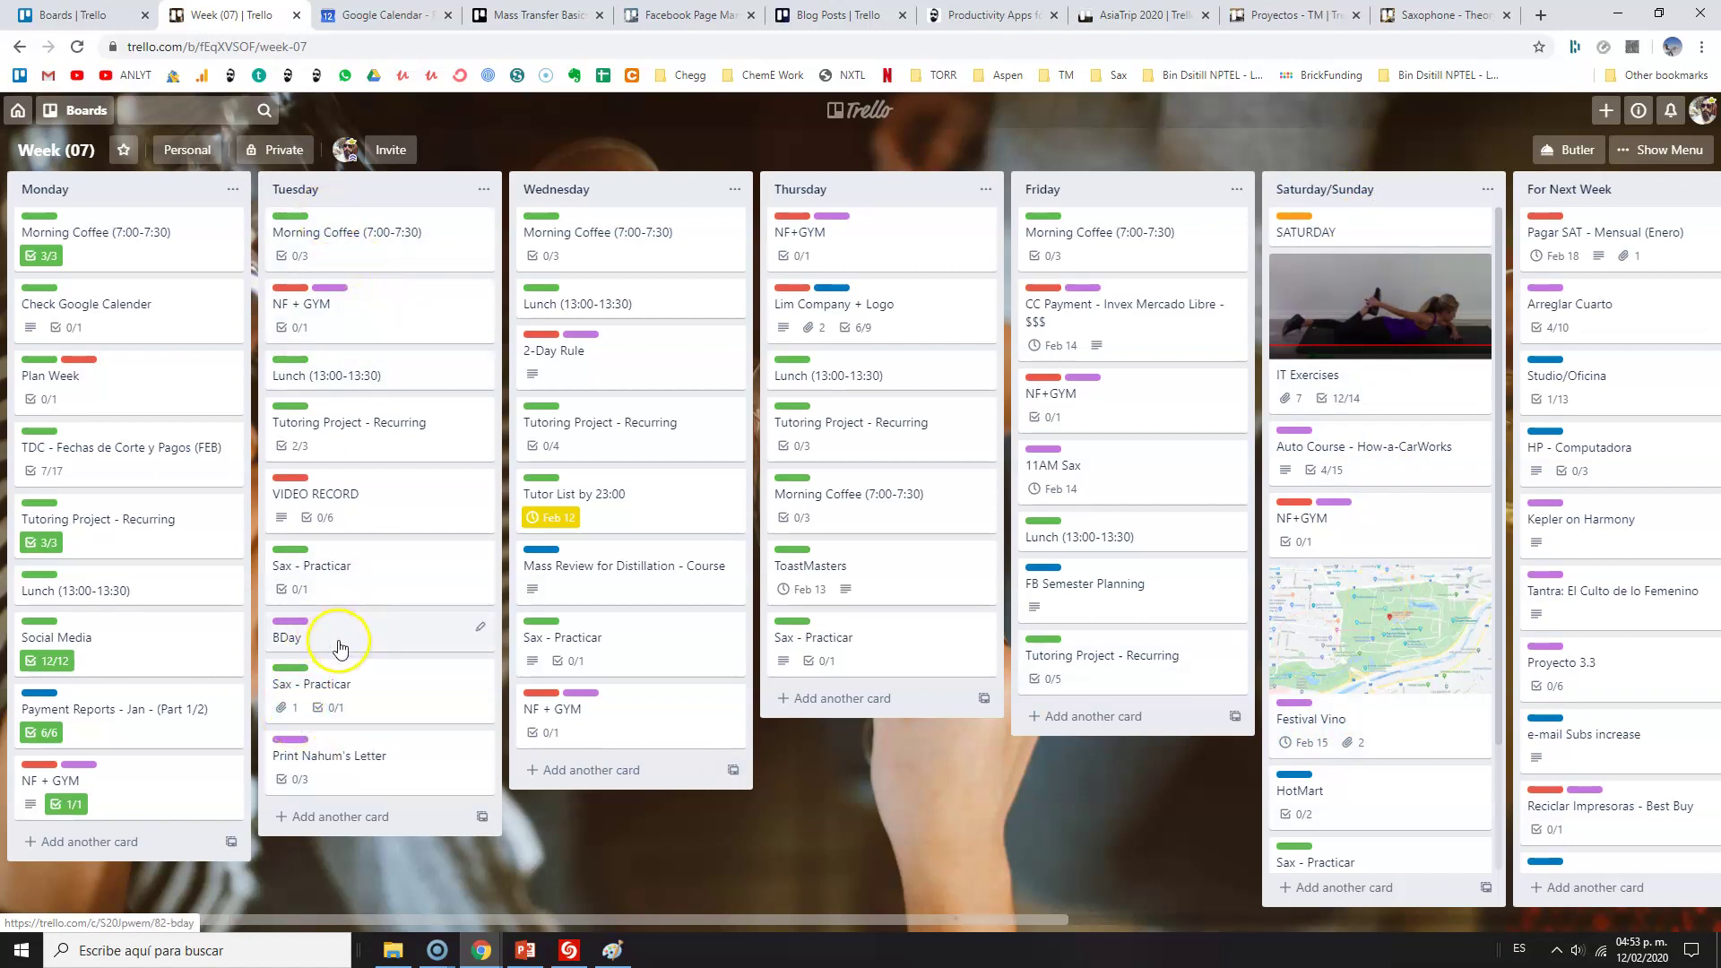
pyautogui.moveTo(615, 175)
pyautogui.mouseDown()
pyautogui.moveTo(646, 175)
pyautogui.moveTo(623, 197)
pyautogui.mouseUp()
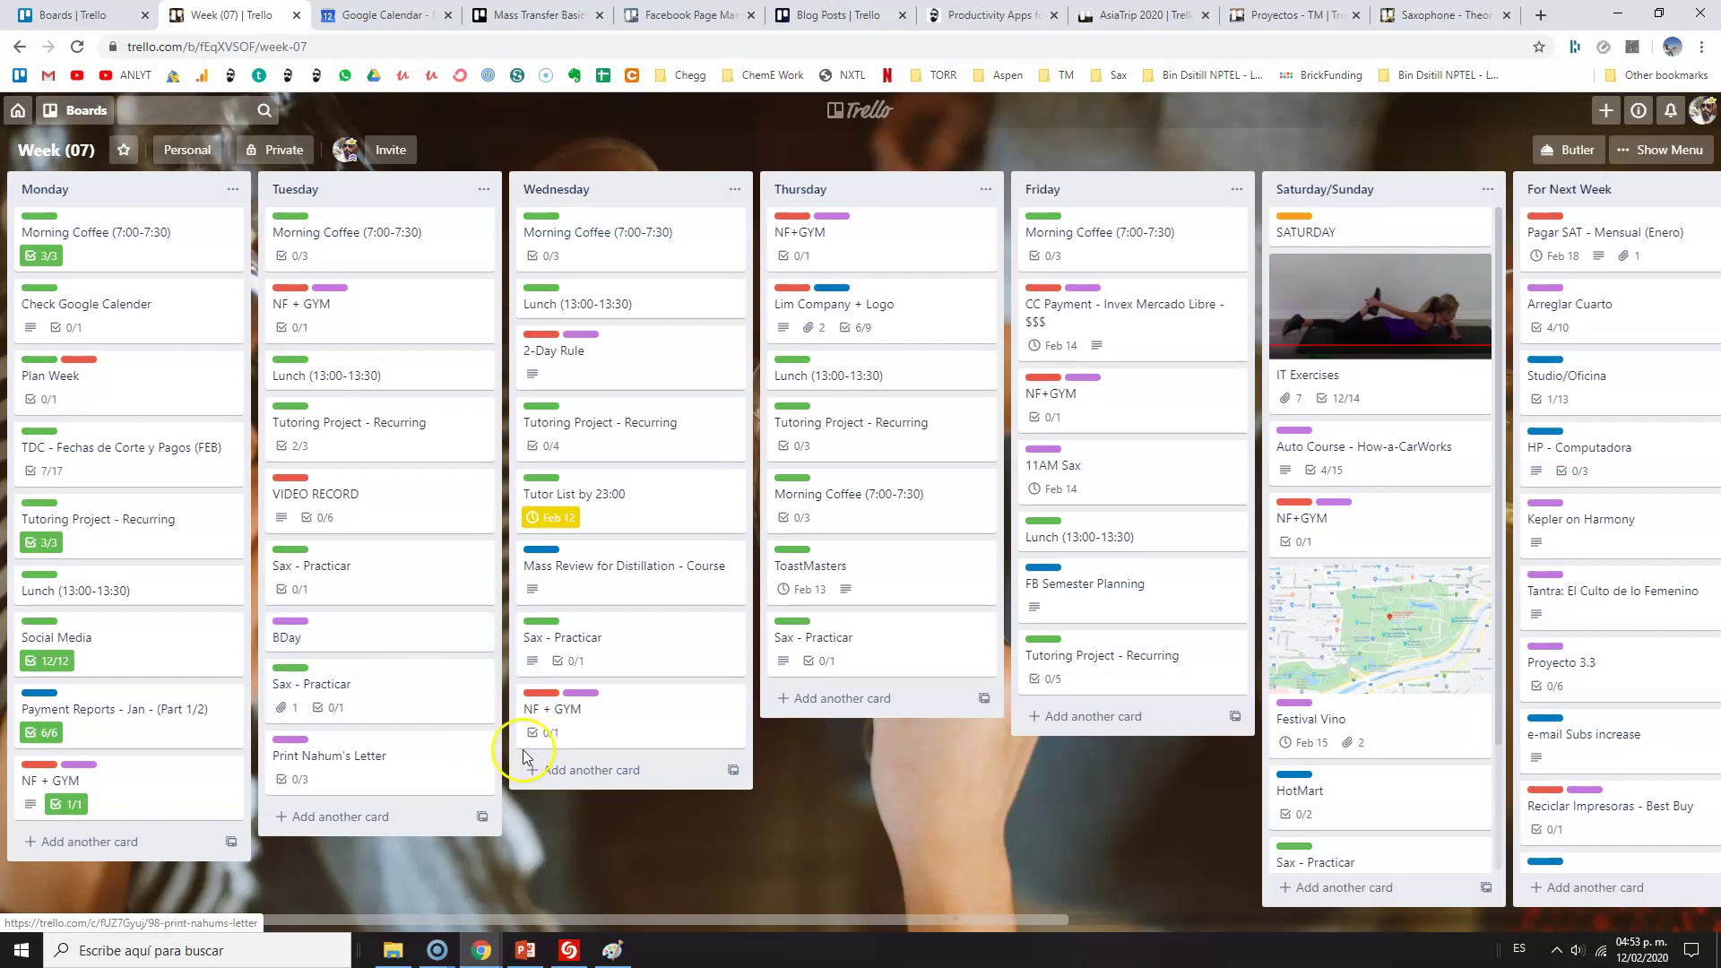
pyautogui.click(115, 330)
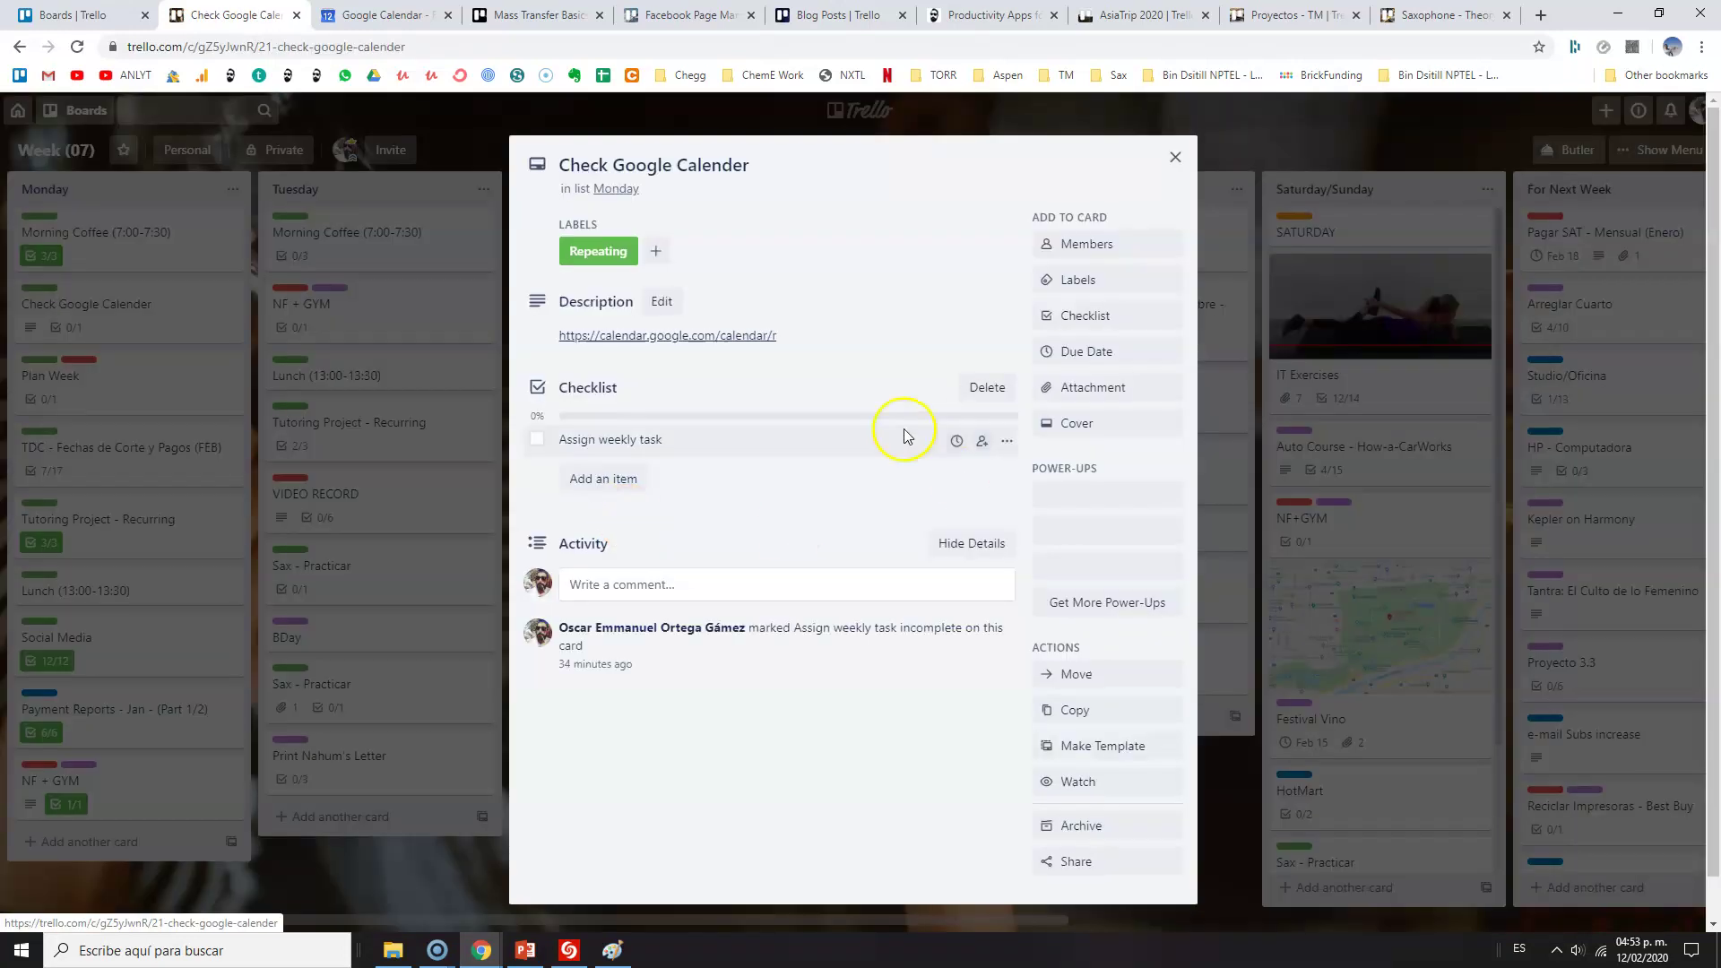
pyautogui.click(537, 439)
pyautogui.click(312, 733)
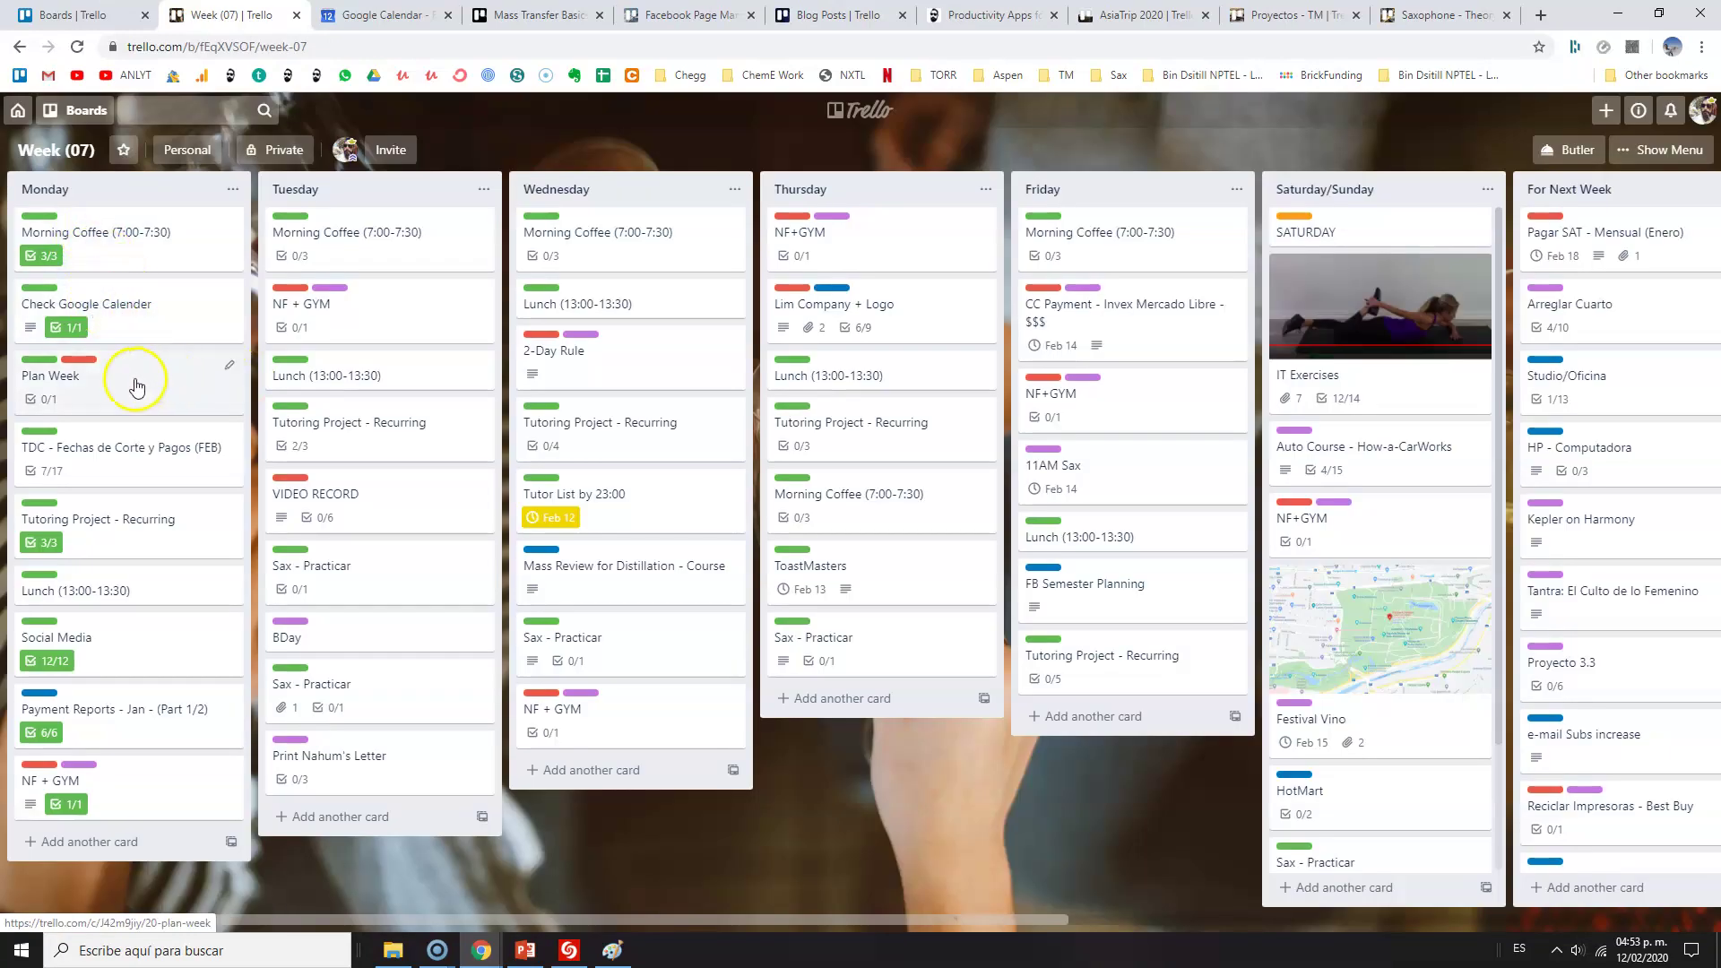
# Briefly reopen the Plan Week and Check Google Calender cards, then close them
pyautogui.click(103, 378)
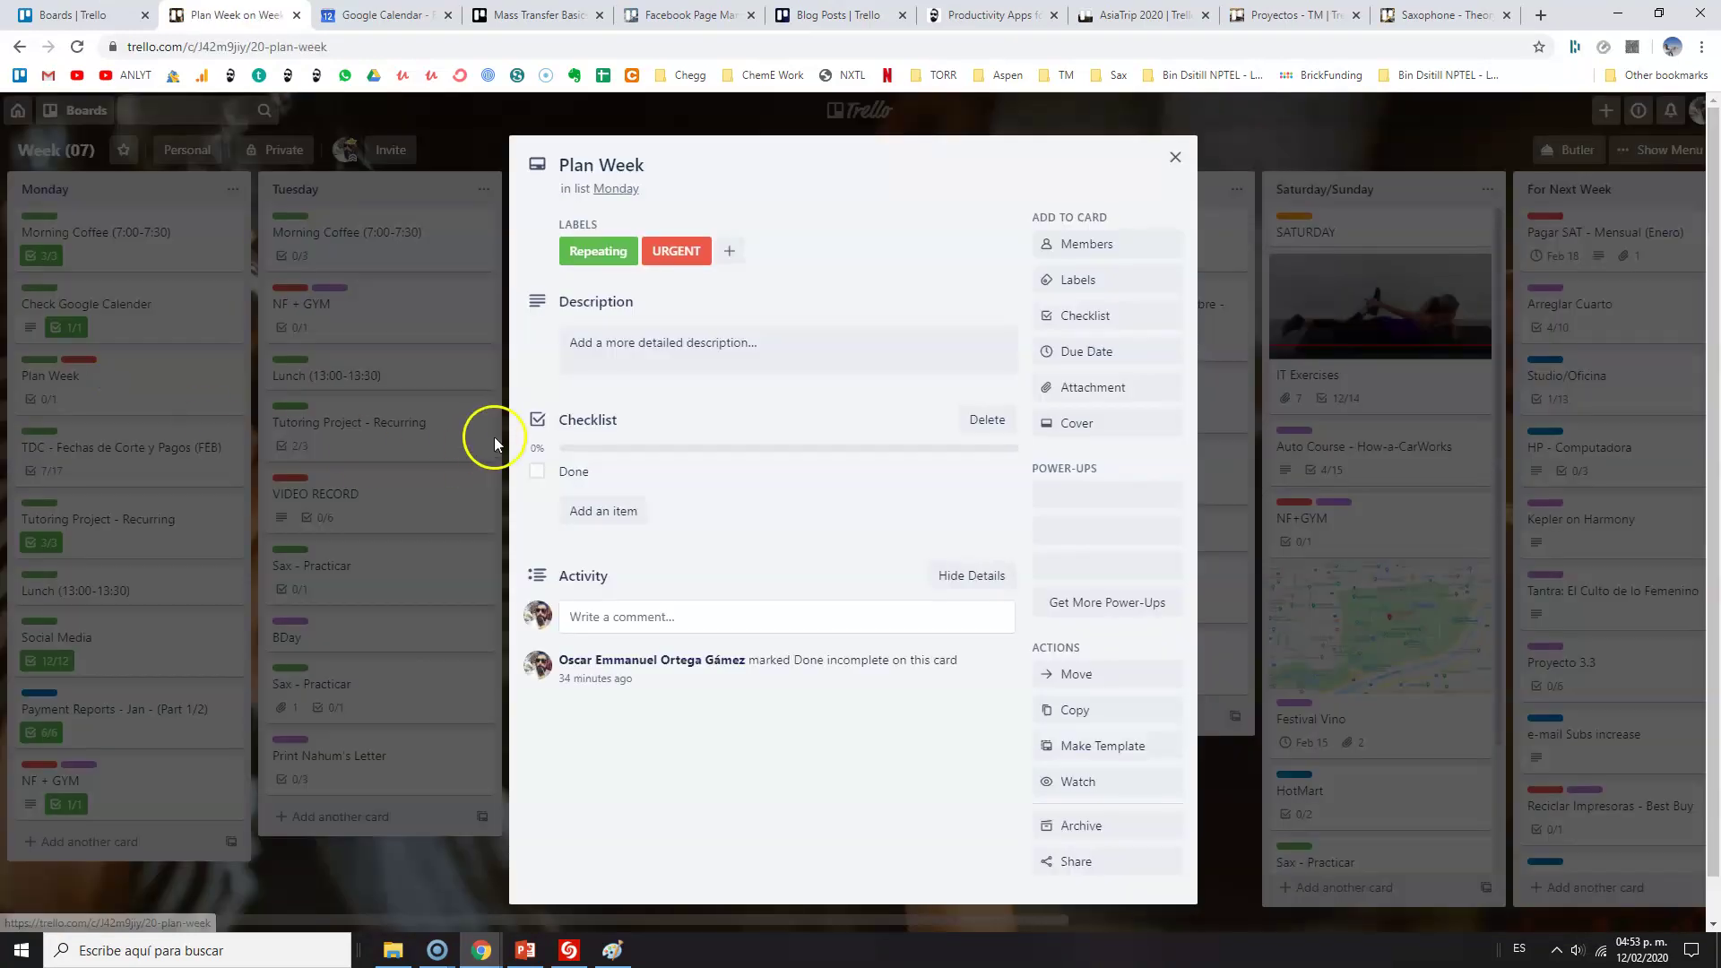
pyautogui.click(105, 503)
pyautogui.click(131, 334)
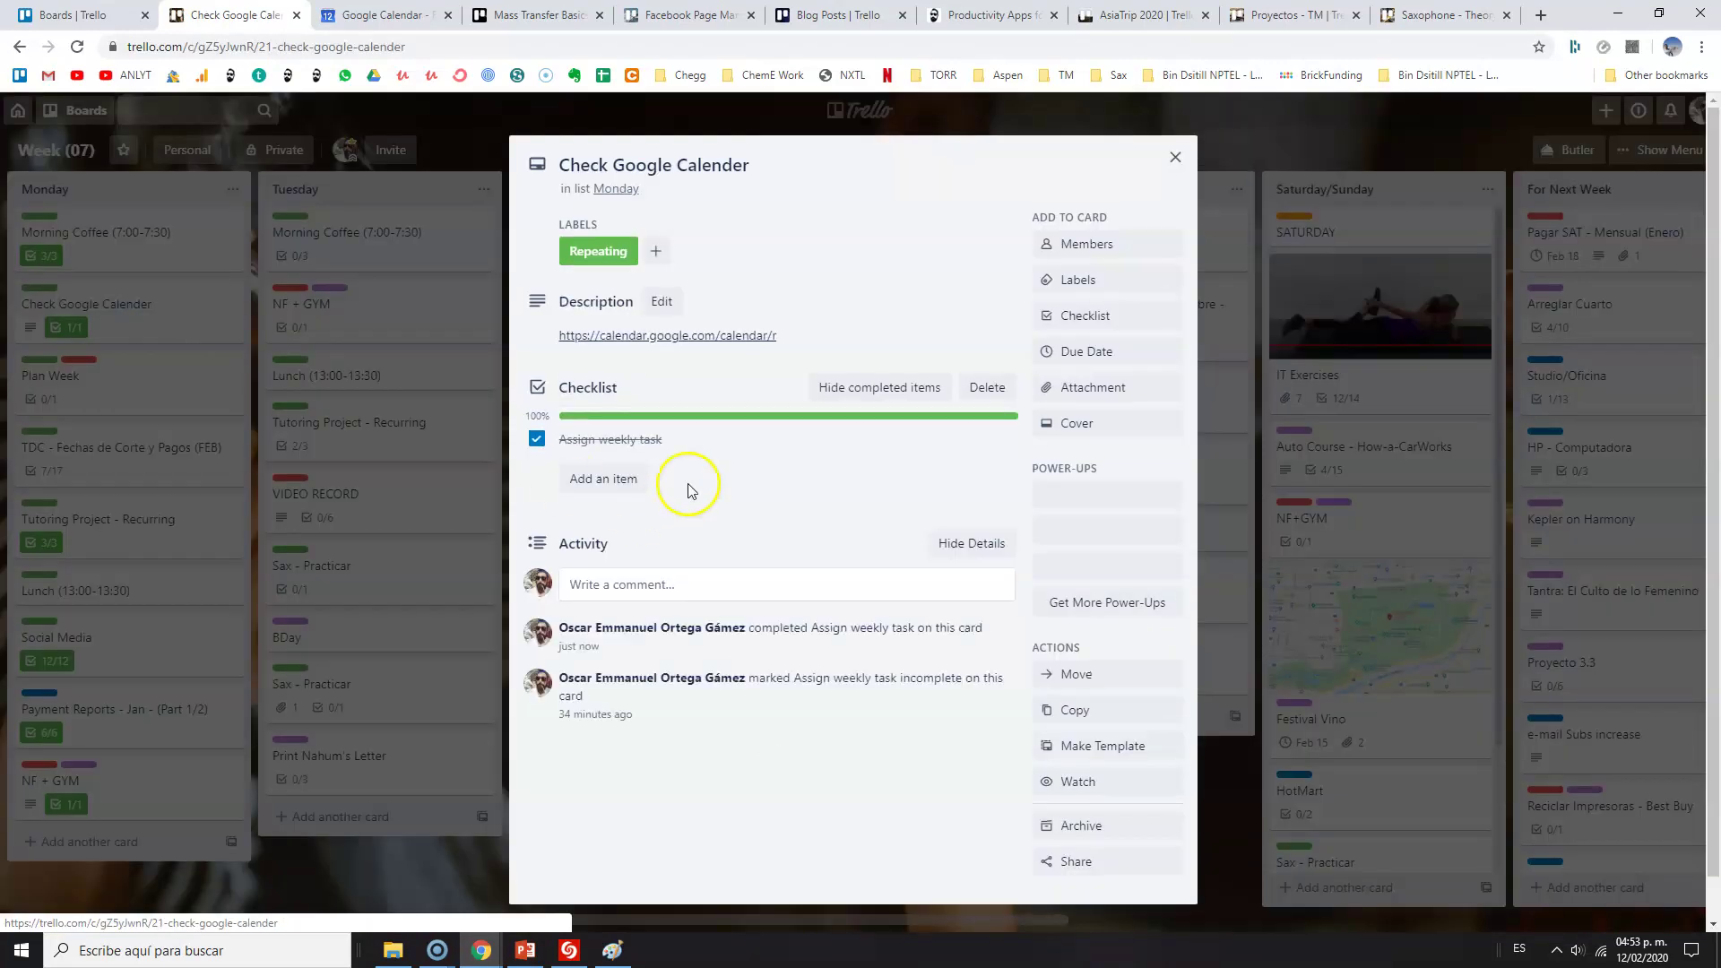
pyautogui.click(221, 549)
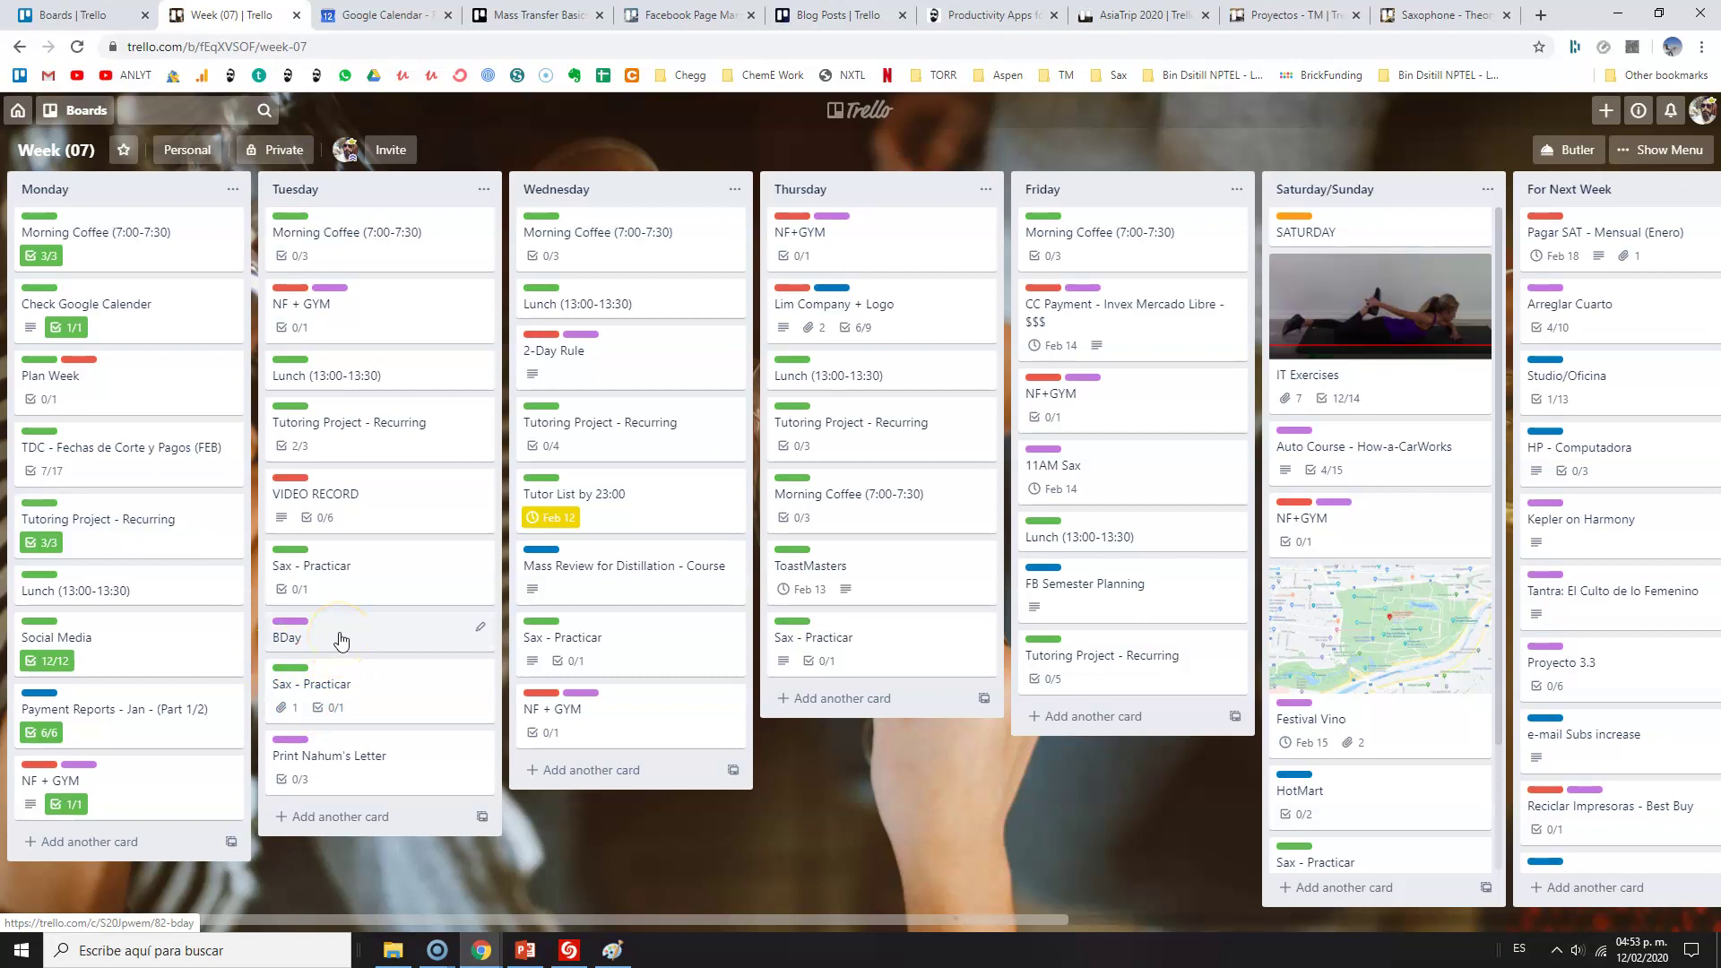
# Move BDay below Sax - Practicar and the letter-printing card to Wednesday under NF + GYM
pyautogui.moveTo(340, 637); pyautogui.dragTo(347, 711)
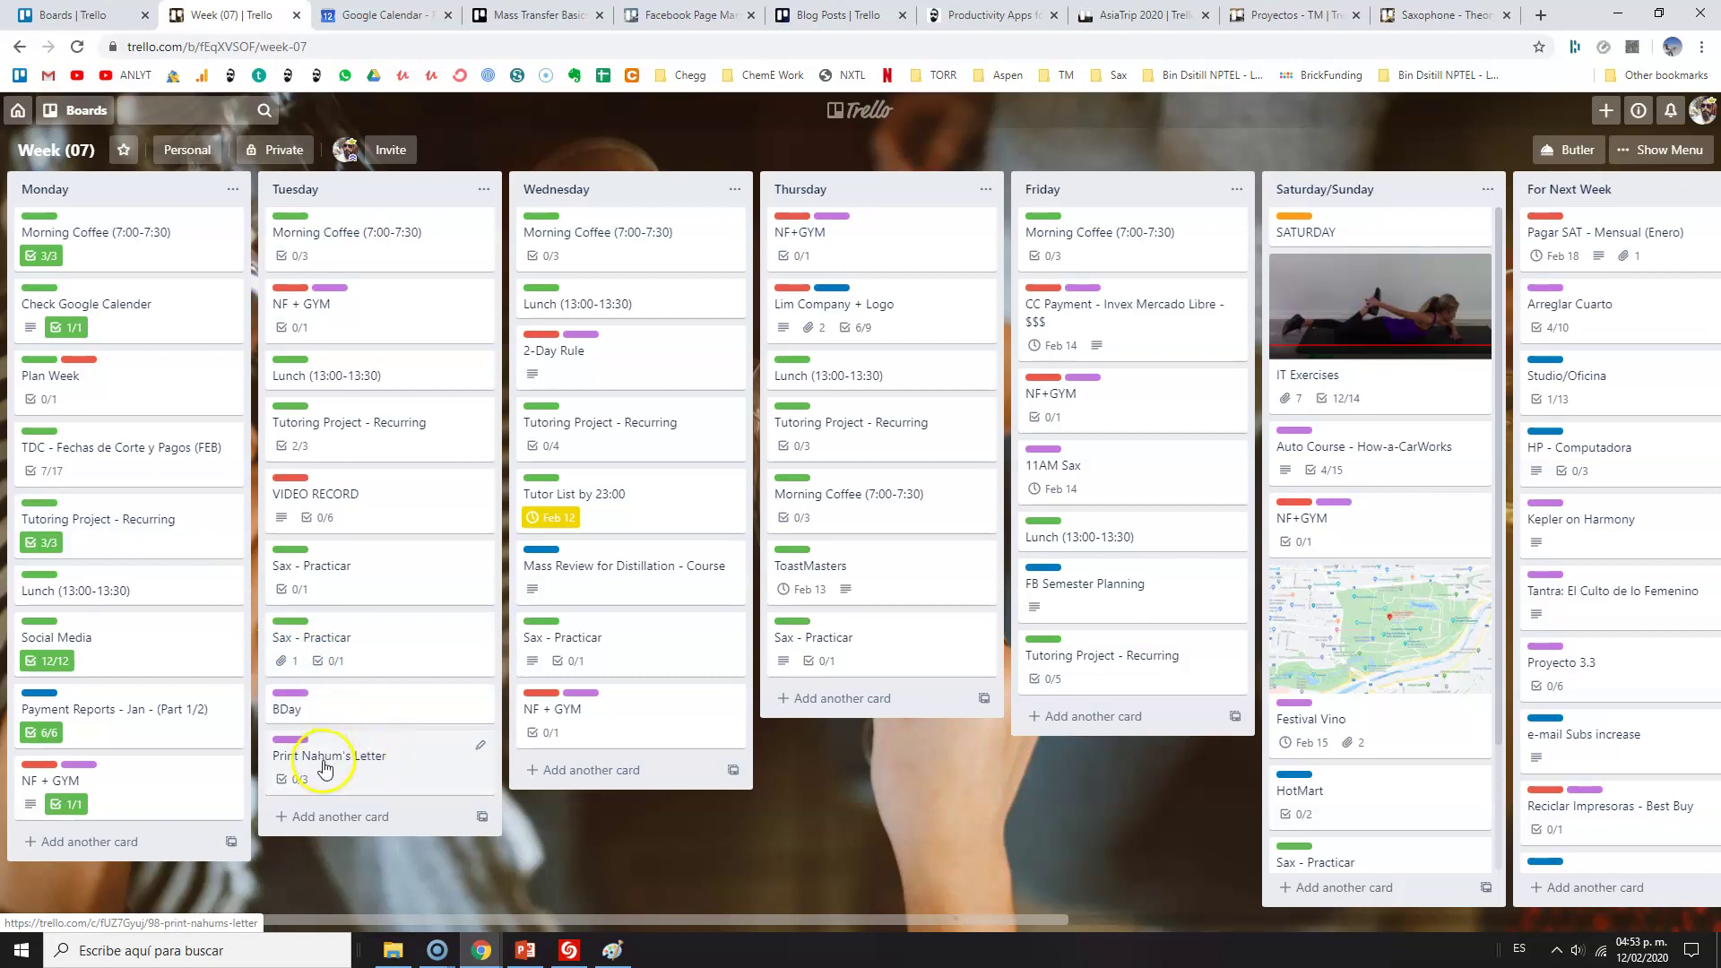
pyautogui.moveTo(325, 768); pyautogui.dragTo(588, 672)
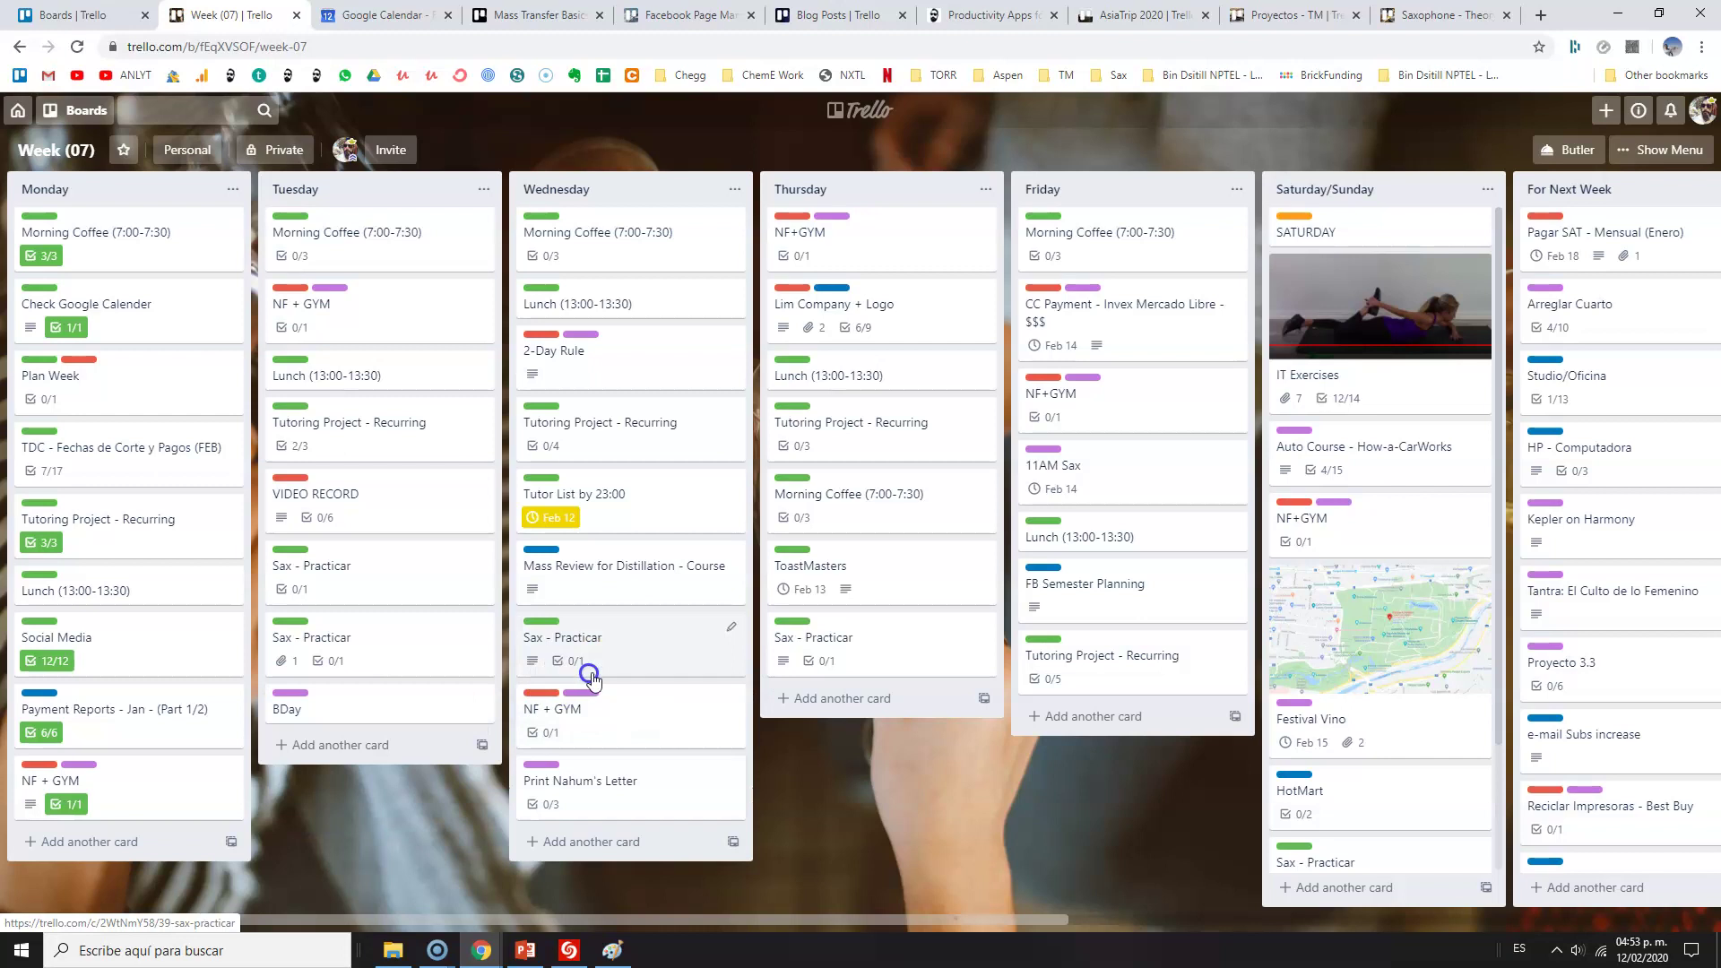
pyautogui.click(675, 724)
pyautogui.click(1126, 326)
pyautogui.click(1022, 325)
pyautogui.click(1175, 157)
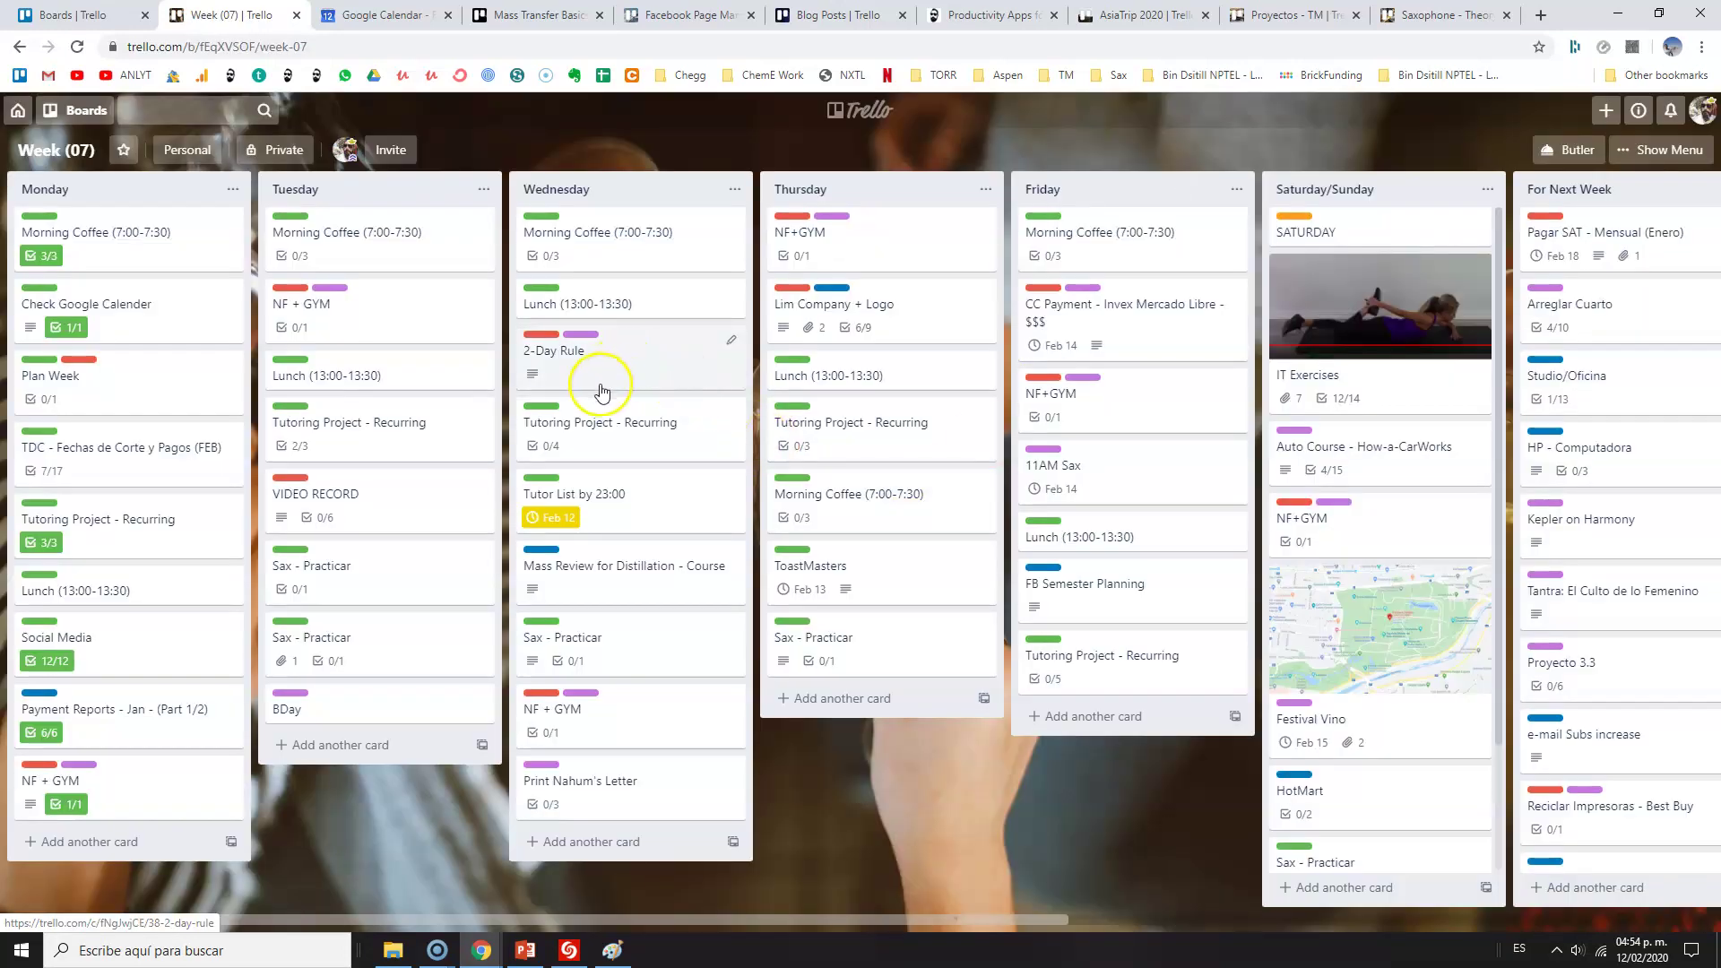
# Give the letter-printing card a Feb 13 due date and move it to Thursday
pyautogui.click(586, 804)
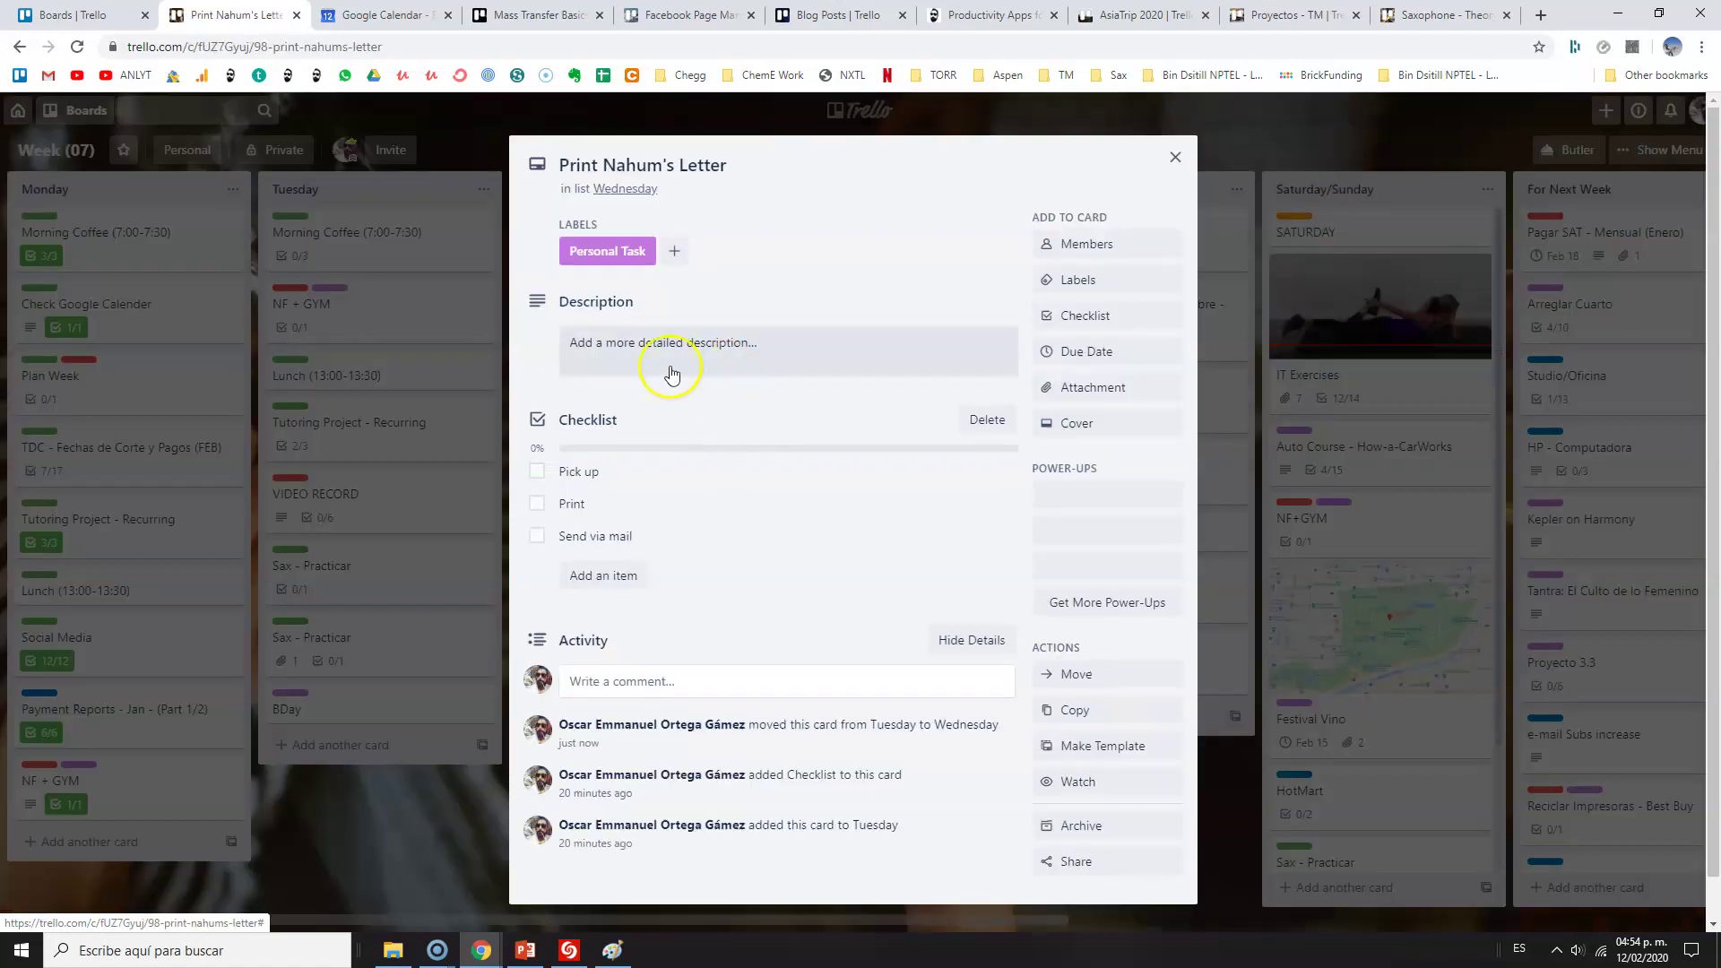
pyautogui.click(1121, 353)
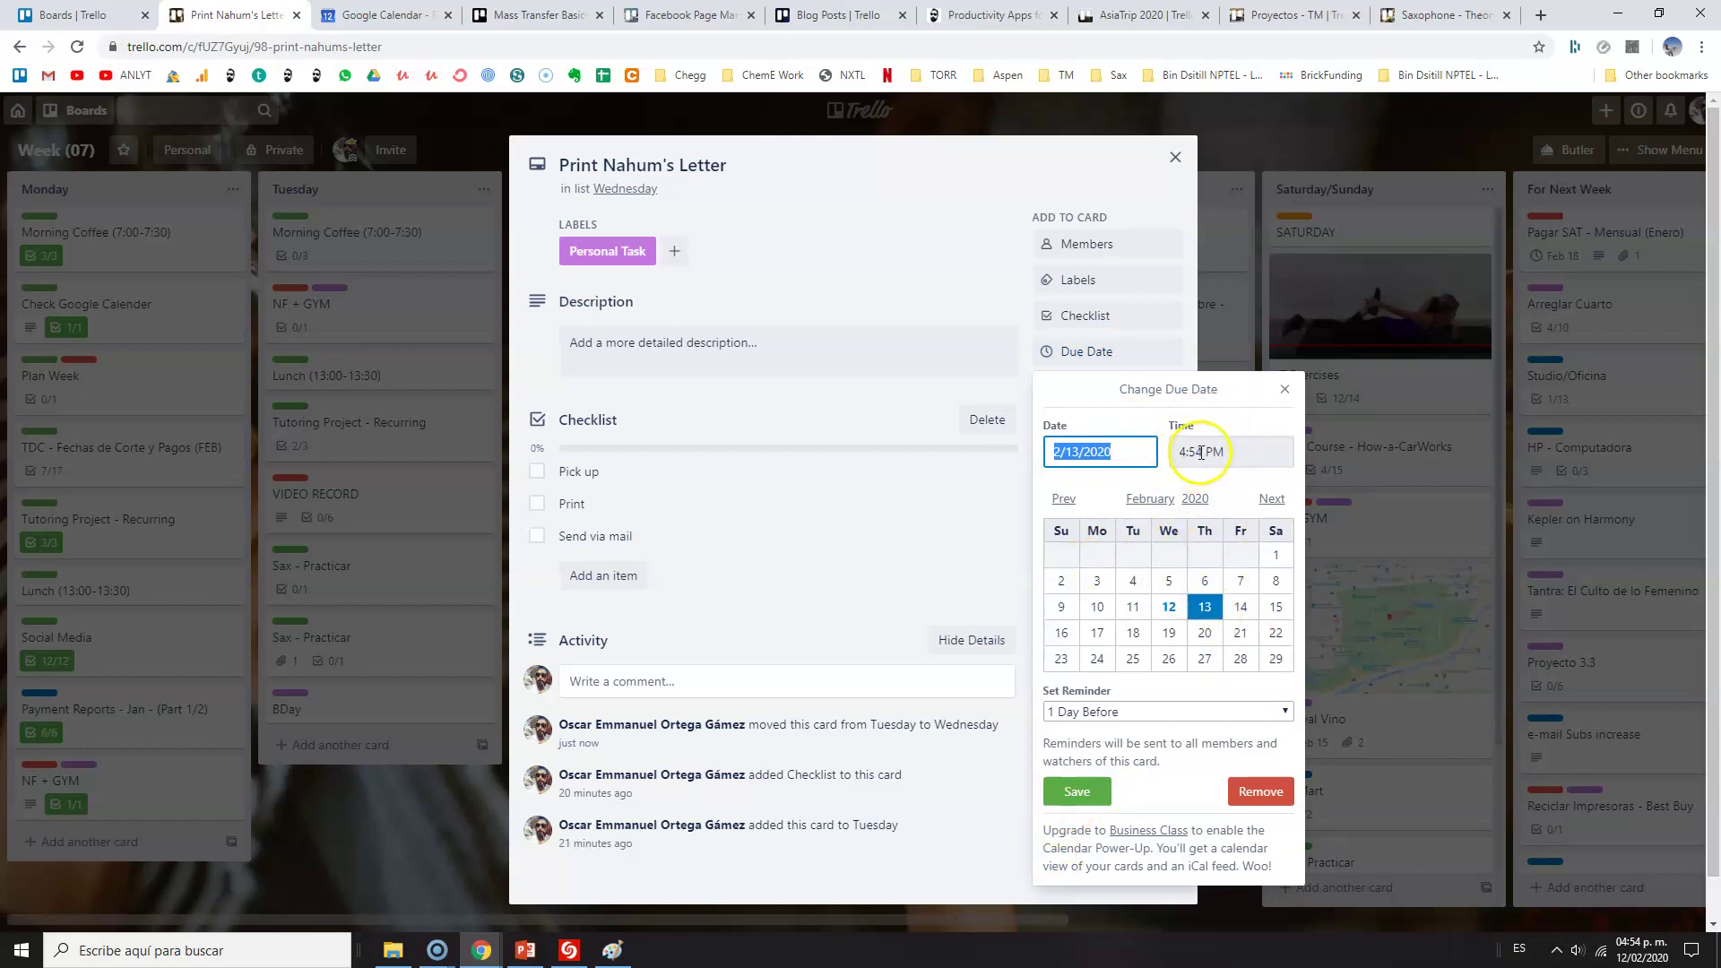
pyautogui.click(1077, 791)
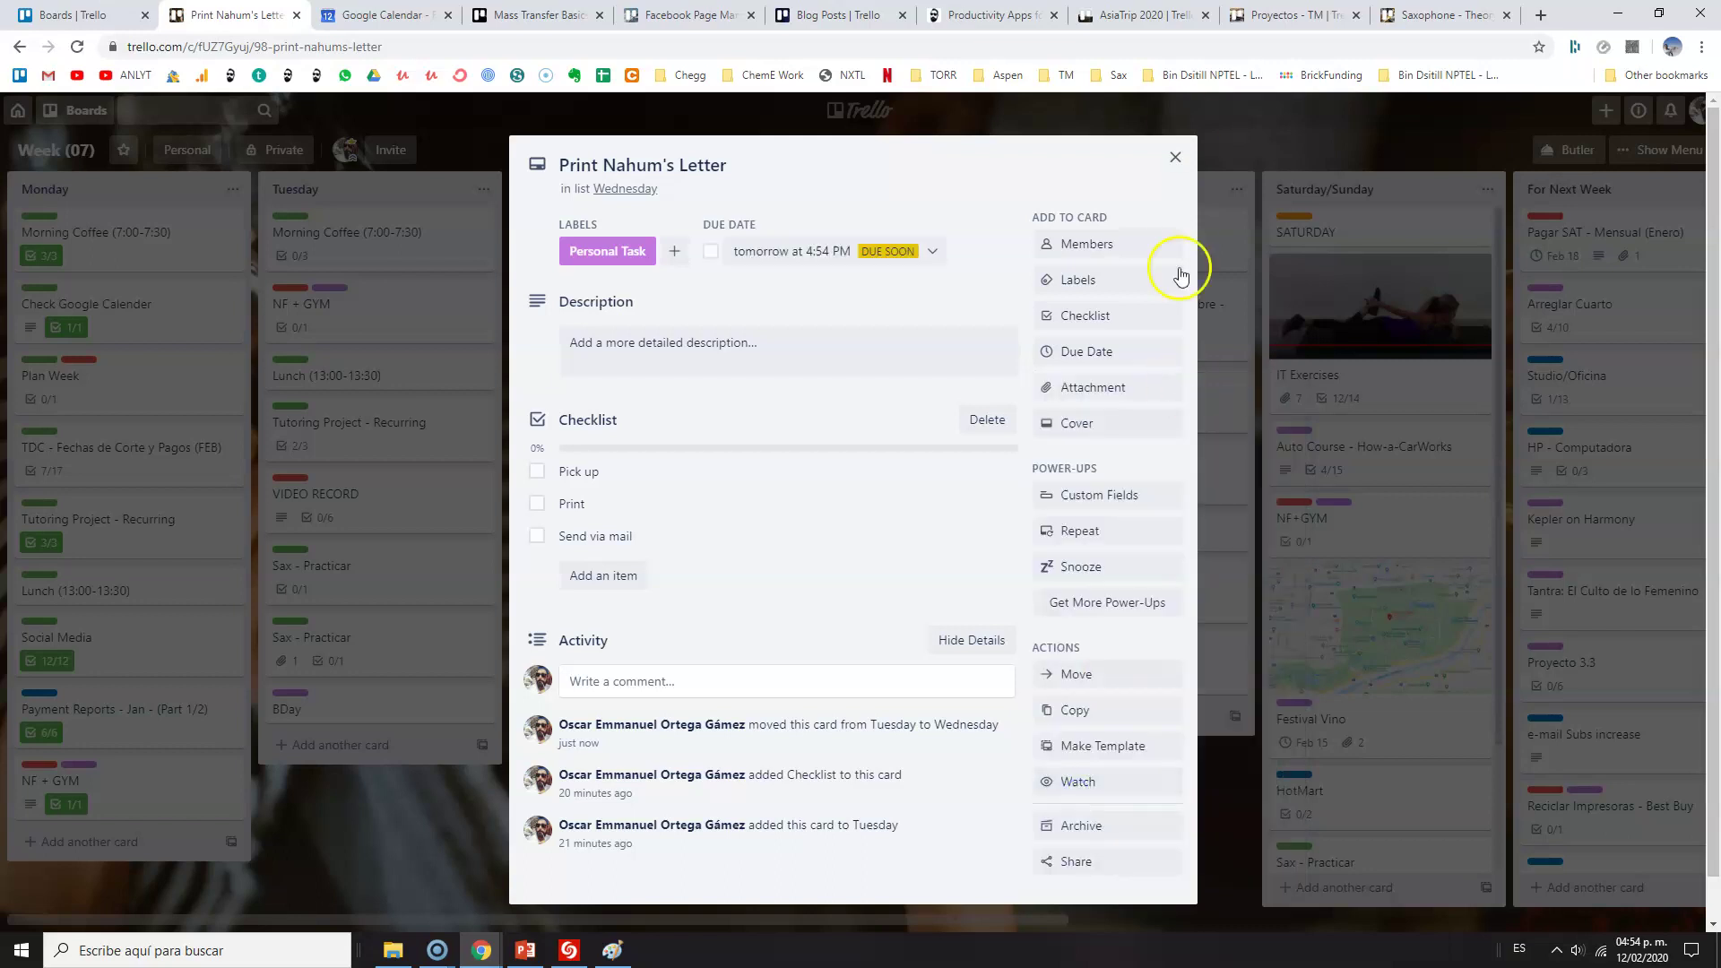
pyautogui.click(1176, 158)
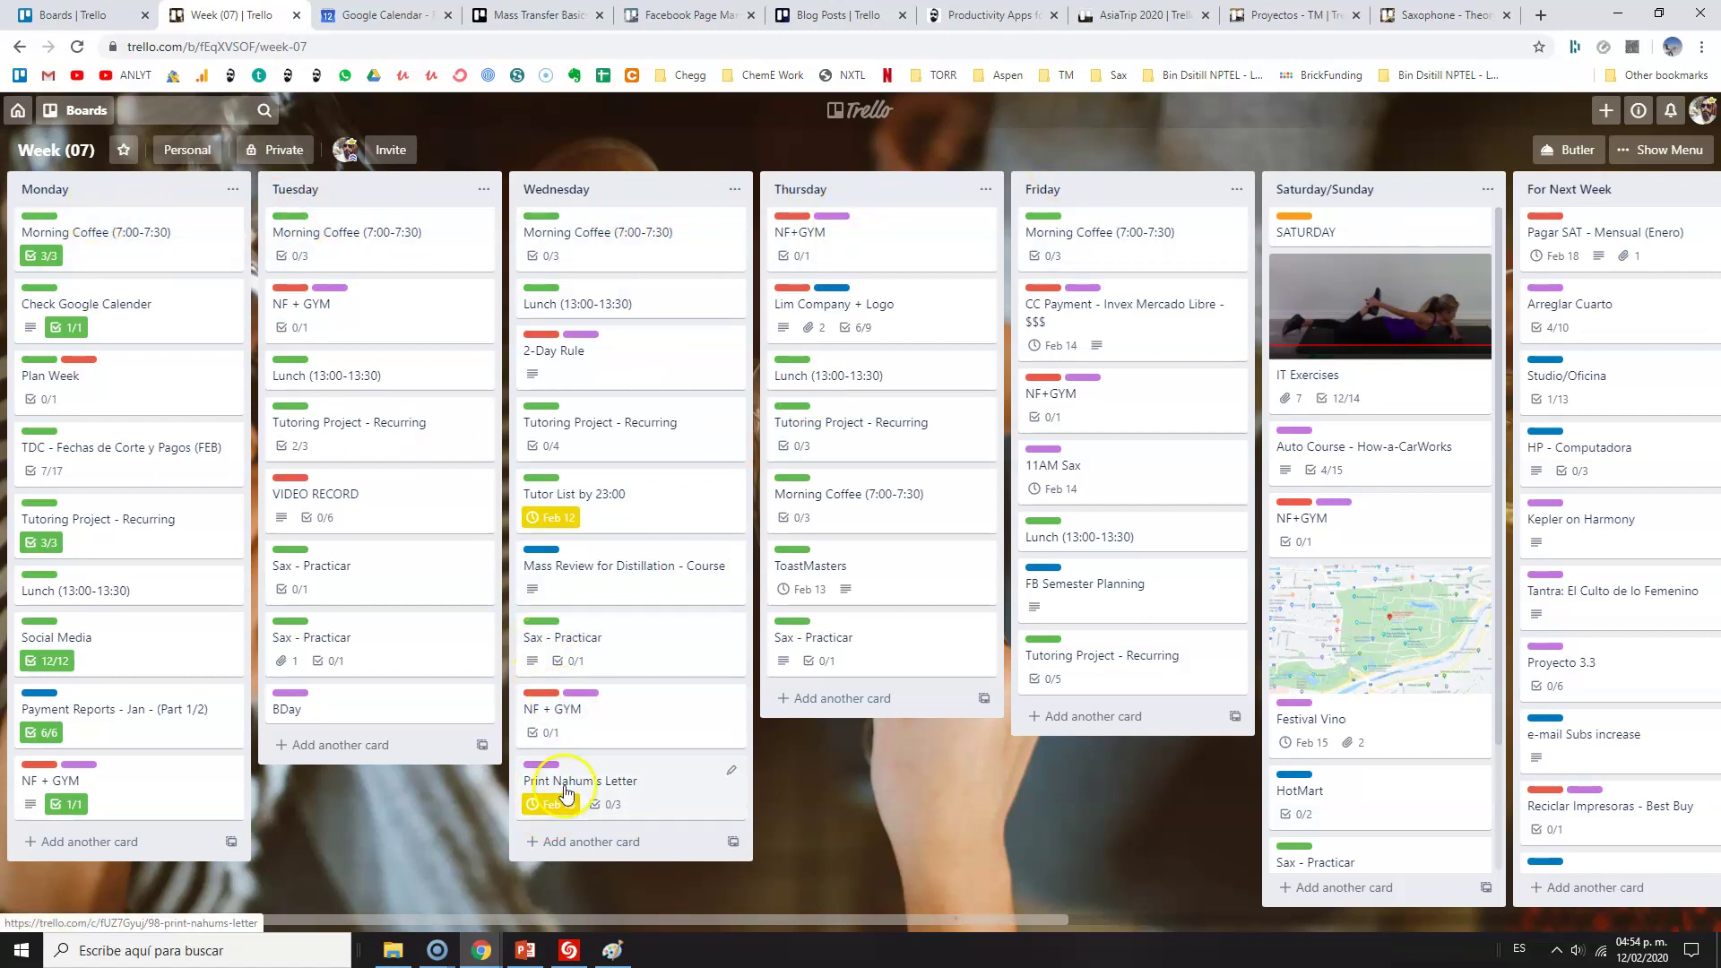
pyautogui.moveTo(570, 785); pyautogui.dragTo(852, 576)
# Tick the Done item on the Plan Week card
pyautogui.click(173, 399)
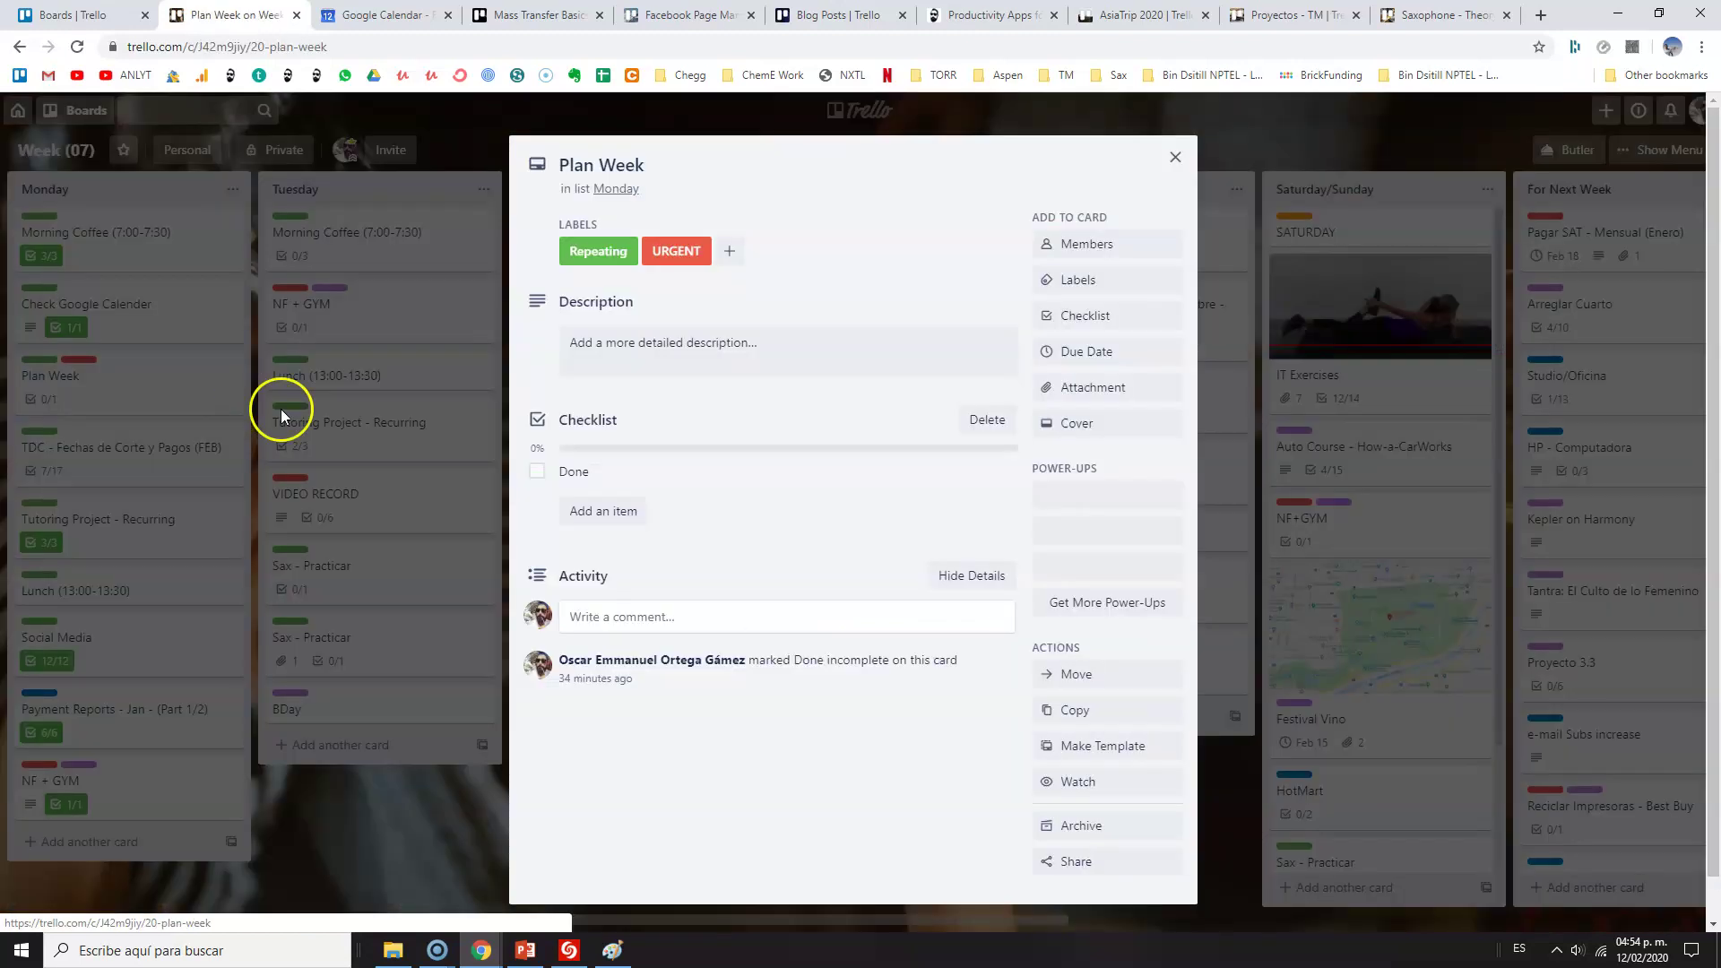
pyautogui.click(537, 470)
pyautogui.click(244, 519)
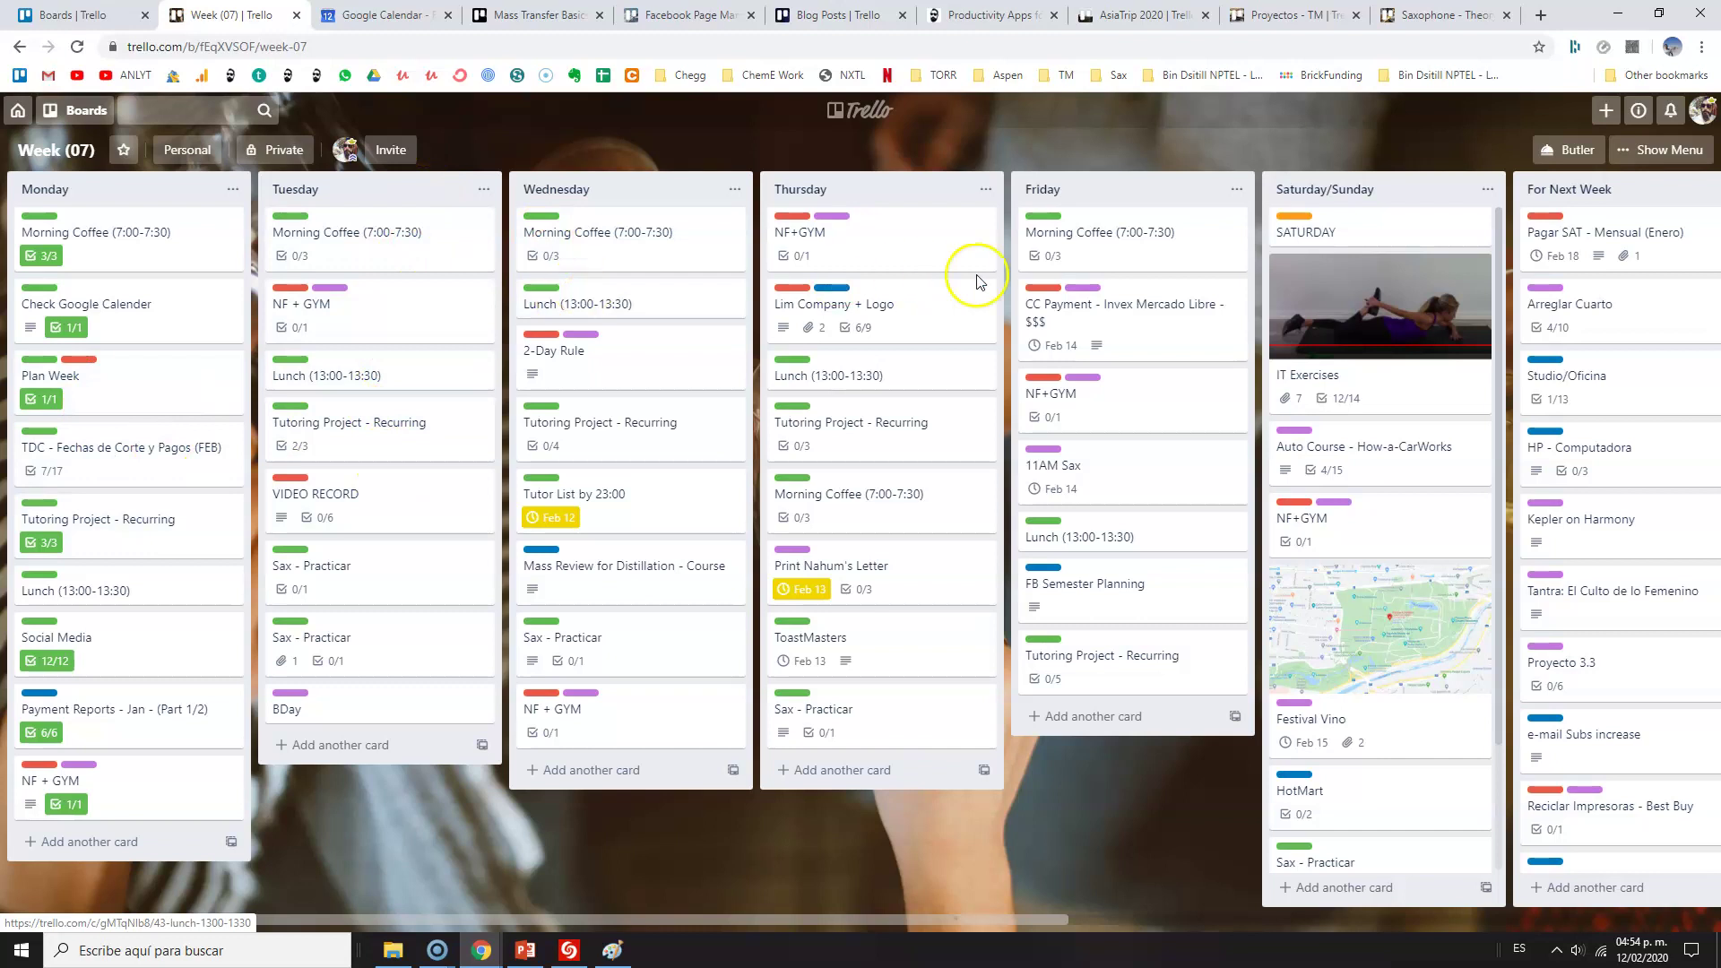
pyautogui.click(100, 460)
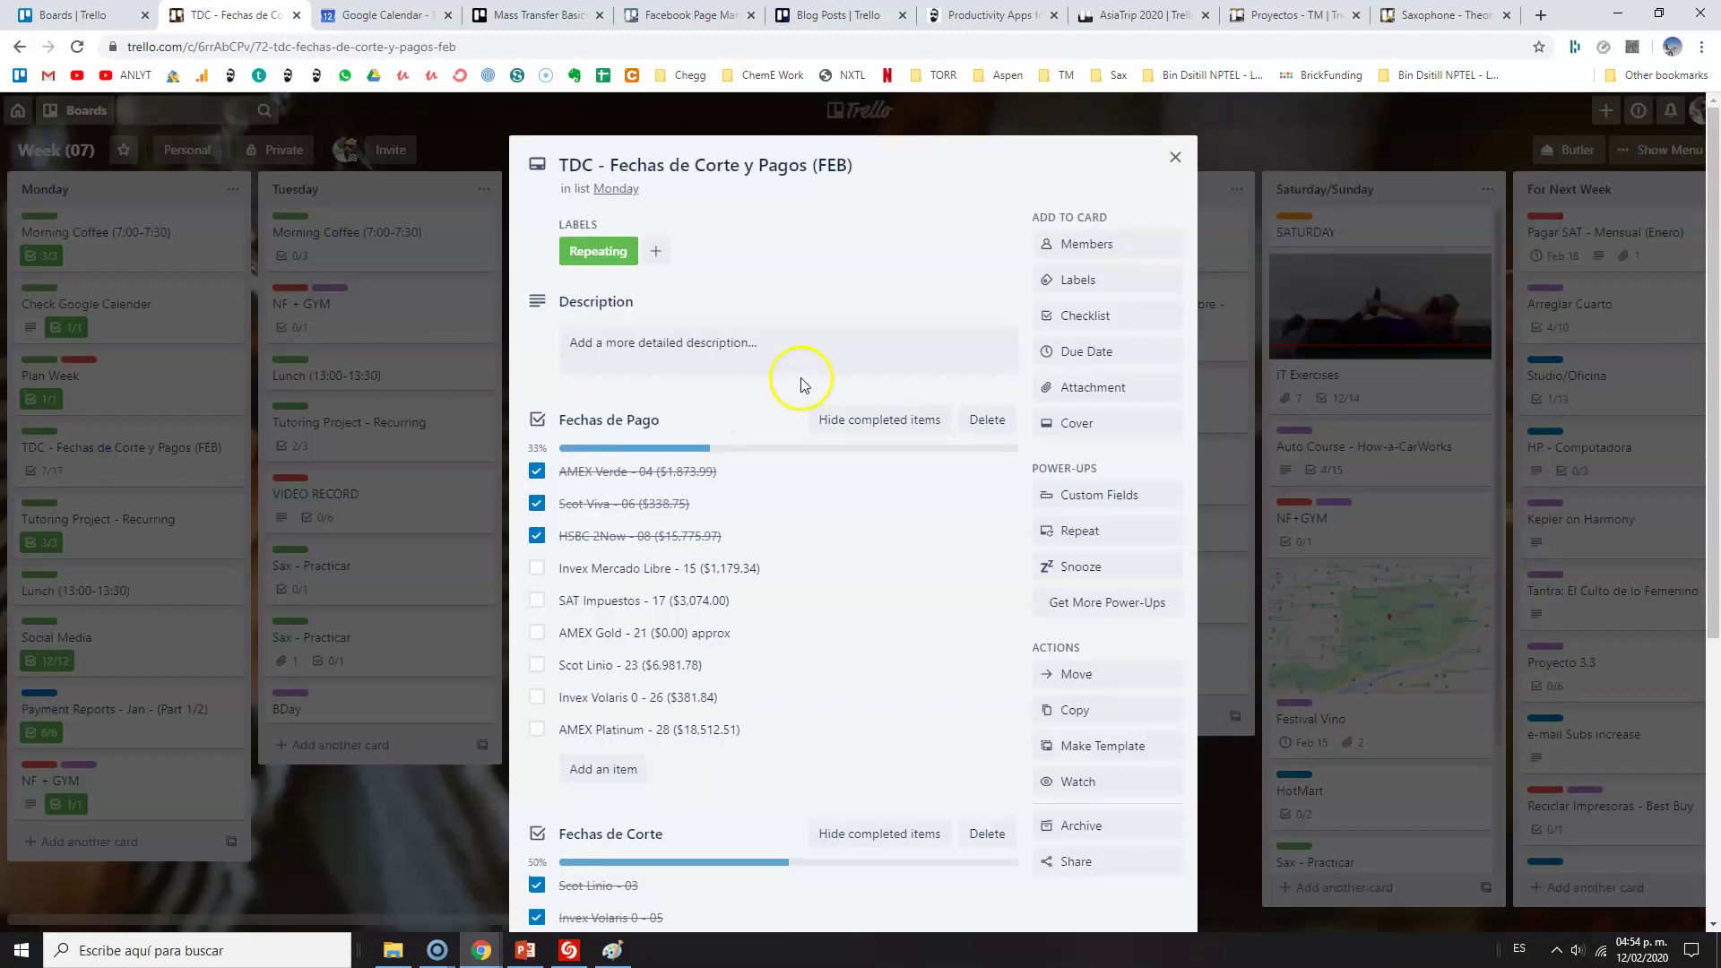
pyautogui.scroll(-3, 753, 373)
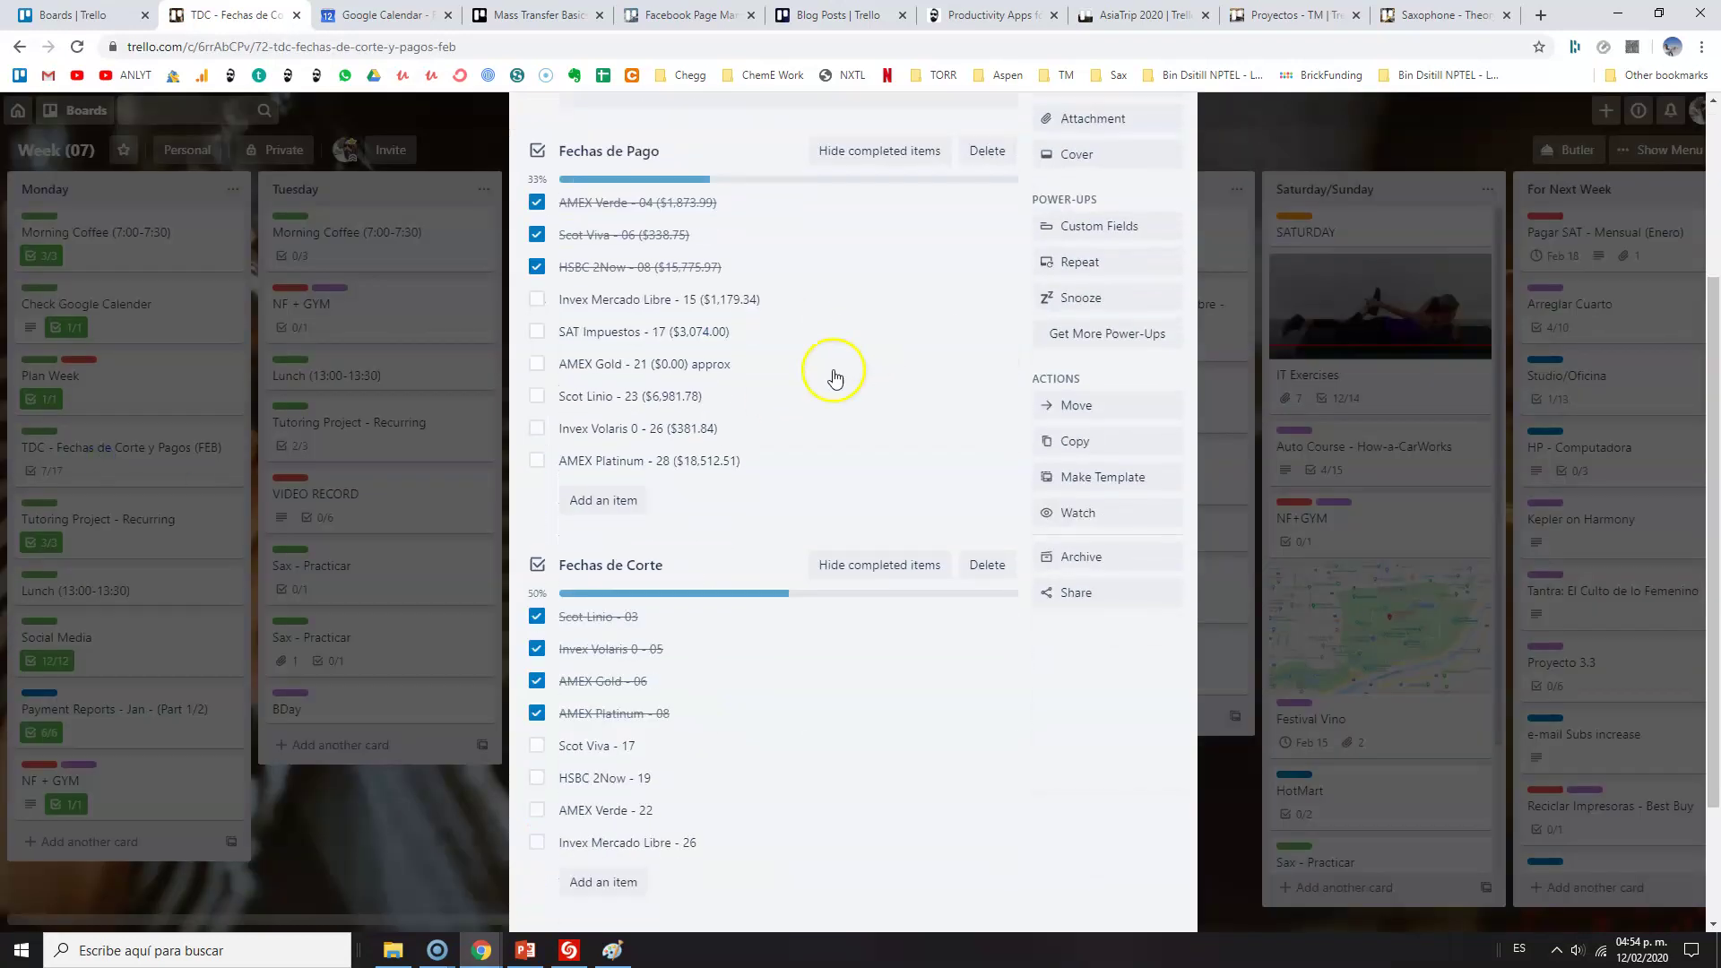
pyautogui.scroll(1, 729, 353)
pyautogui.scroll(-1, 700, 537)
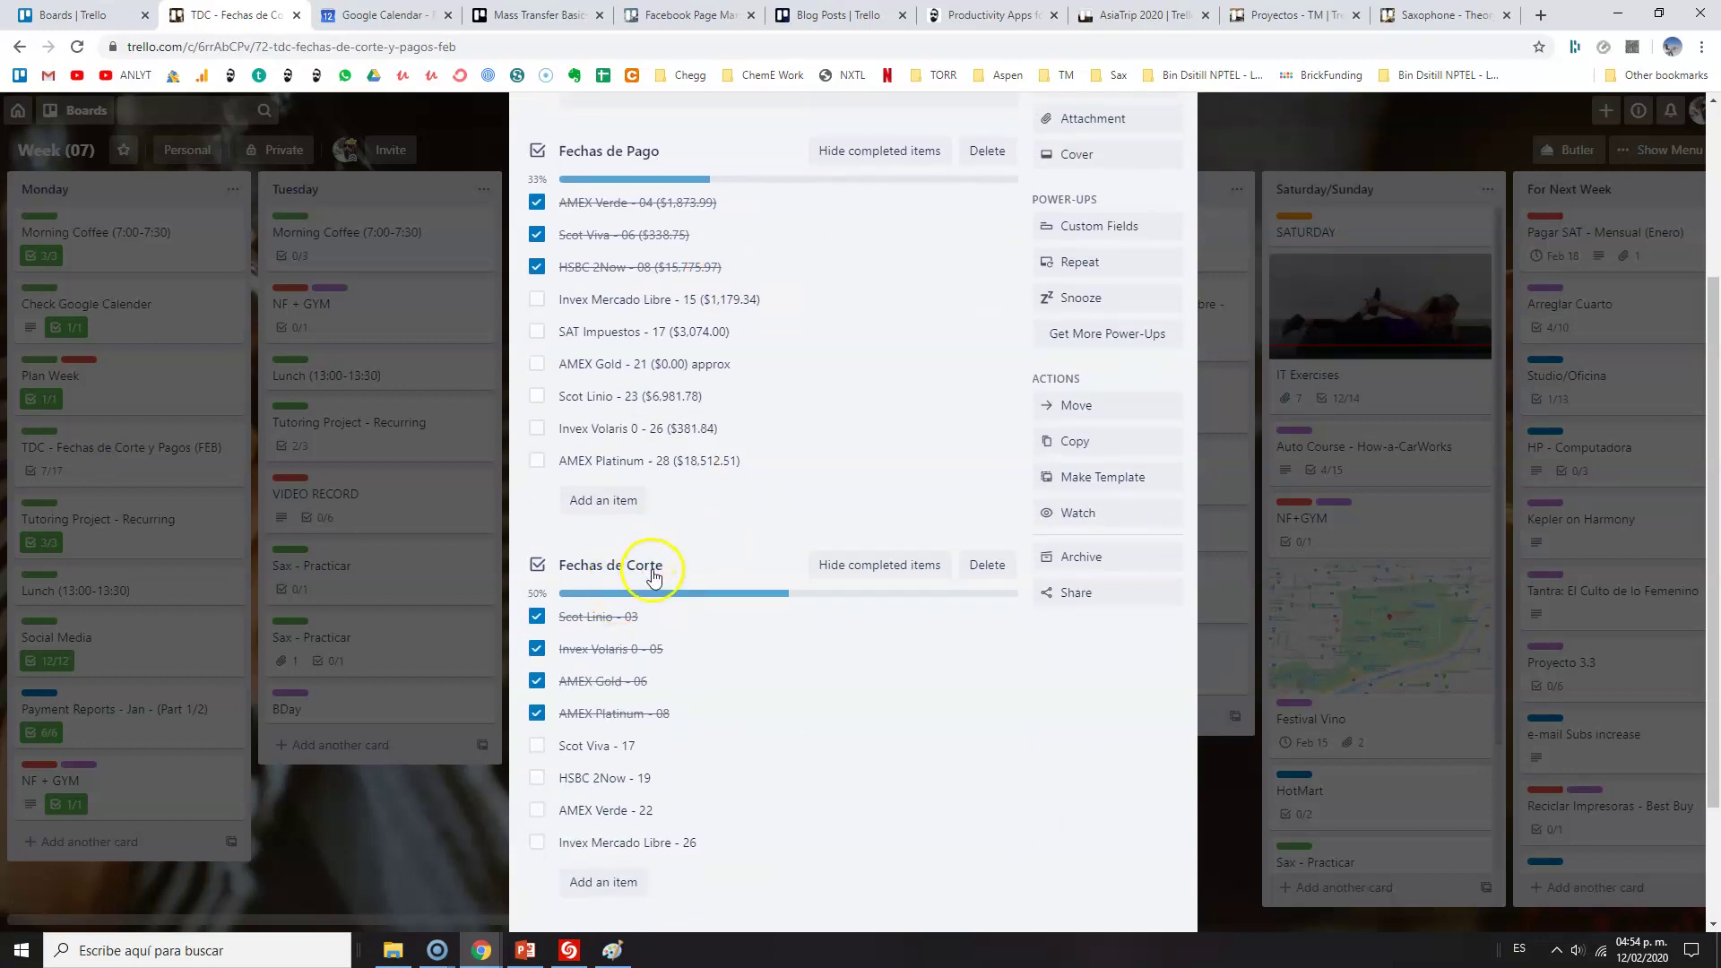
pyautogui.scroll(-1, 658, 569)
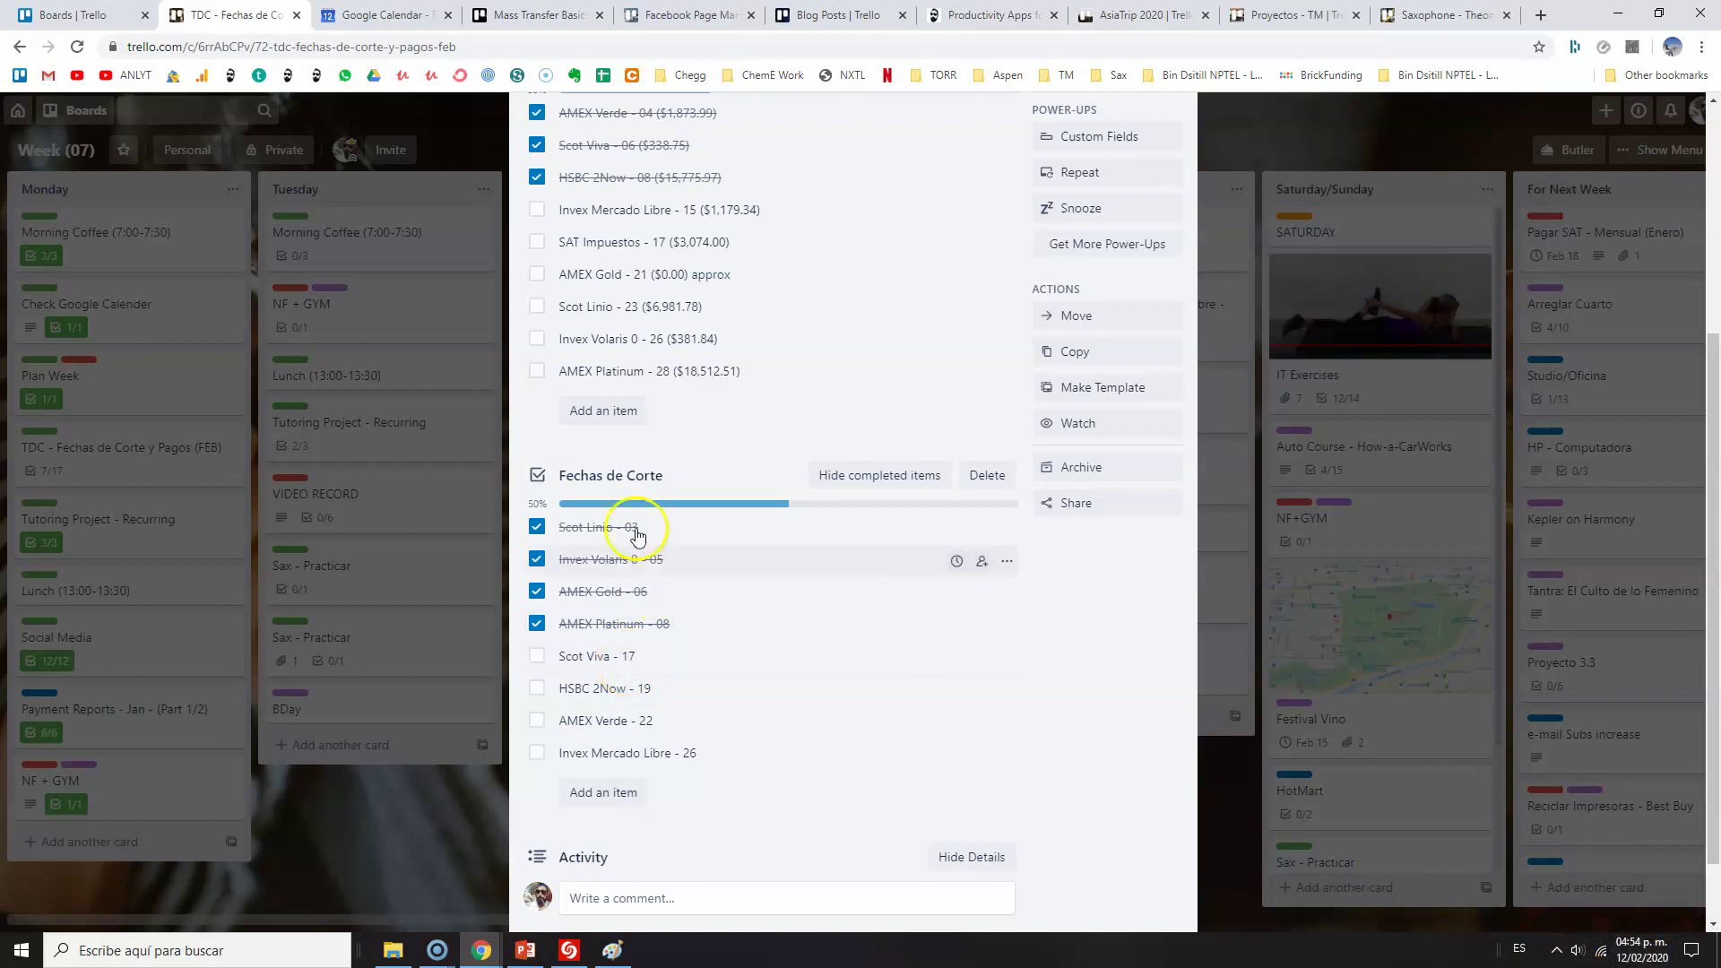
pyautogui.scroll(1, 661, 373)
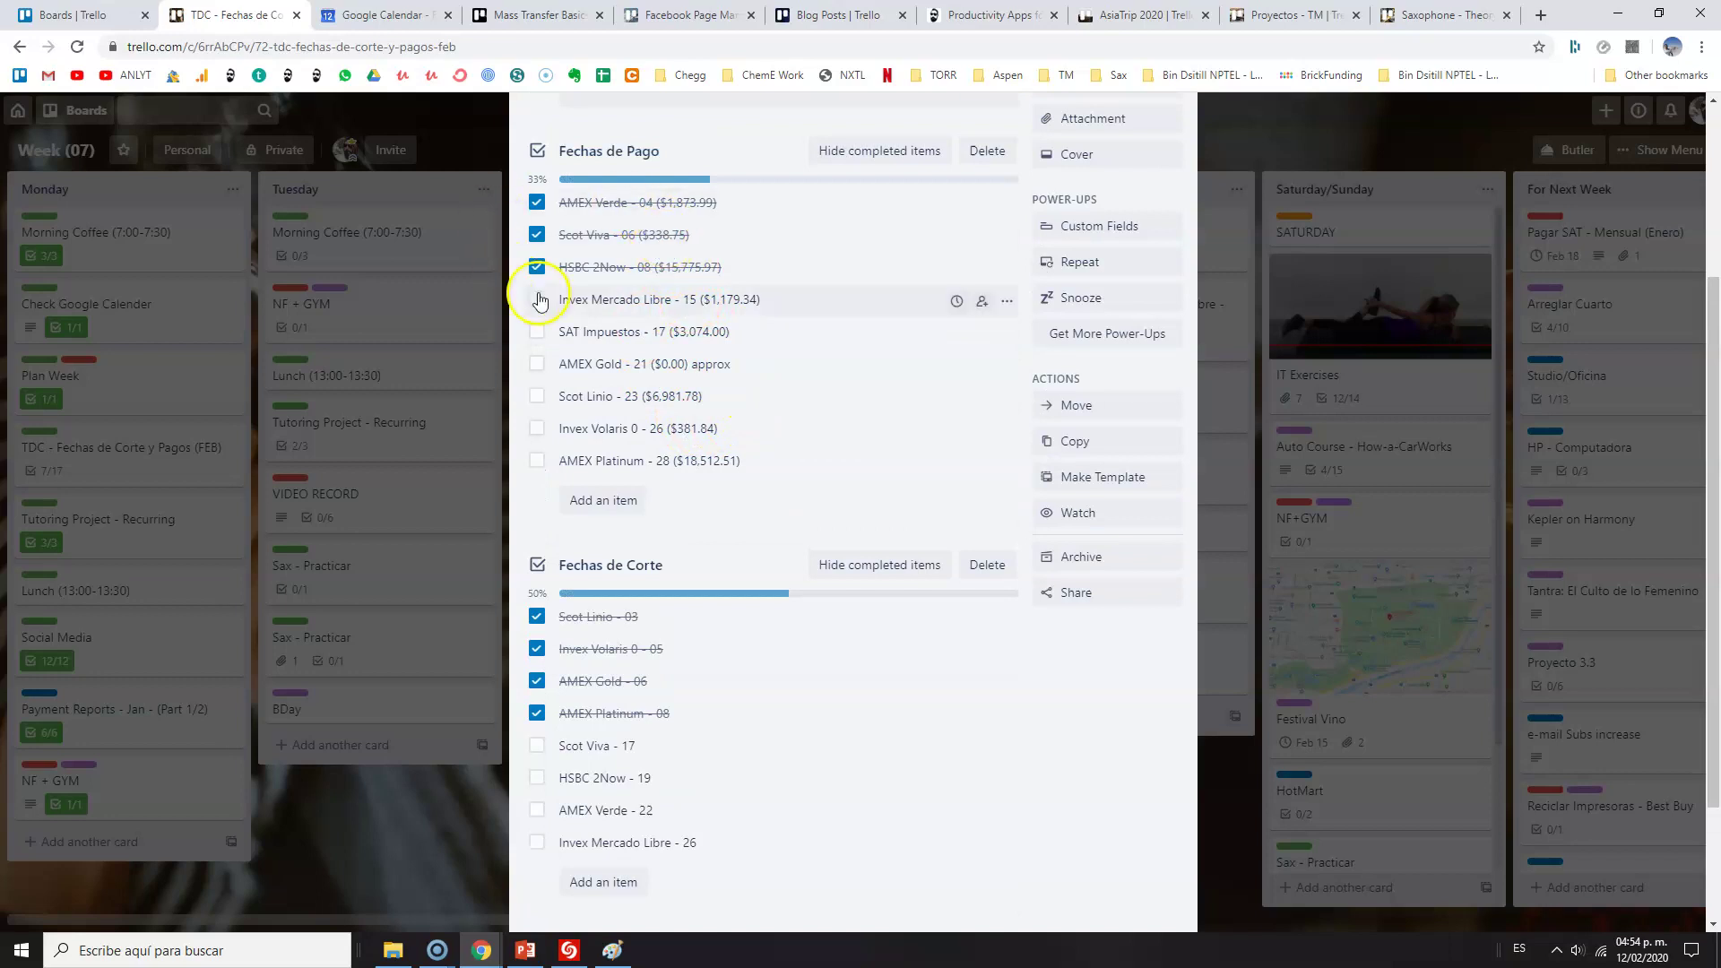
pyautogui.scroll(1, 610, 372)
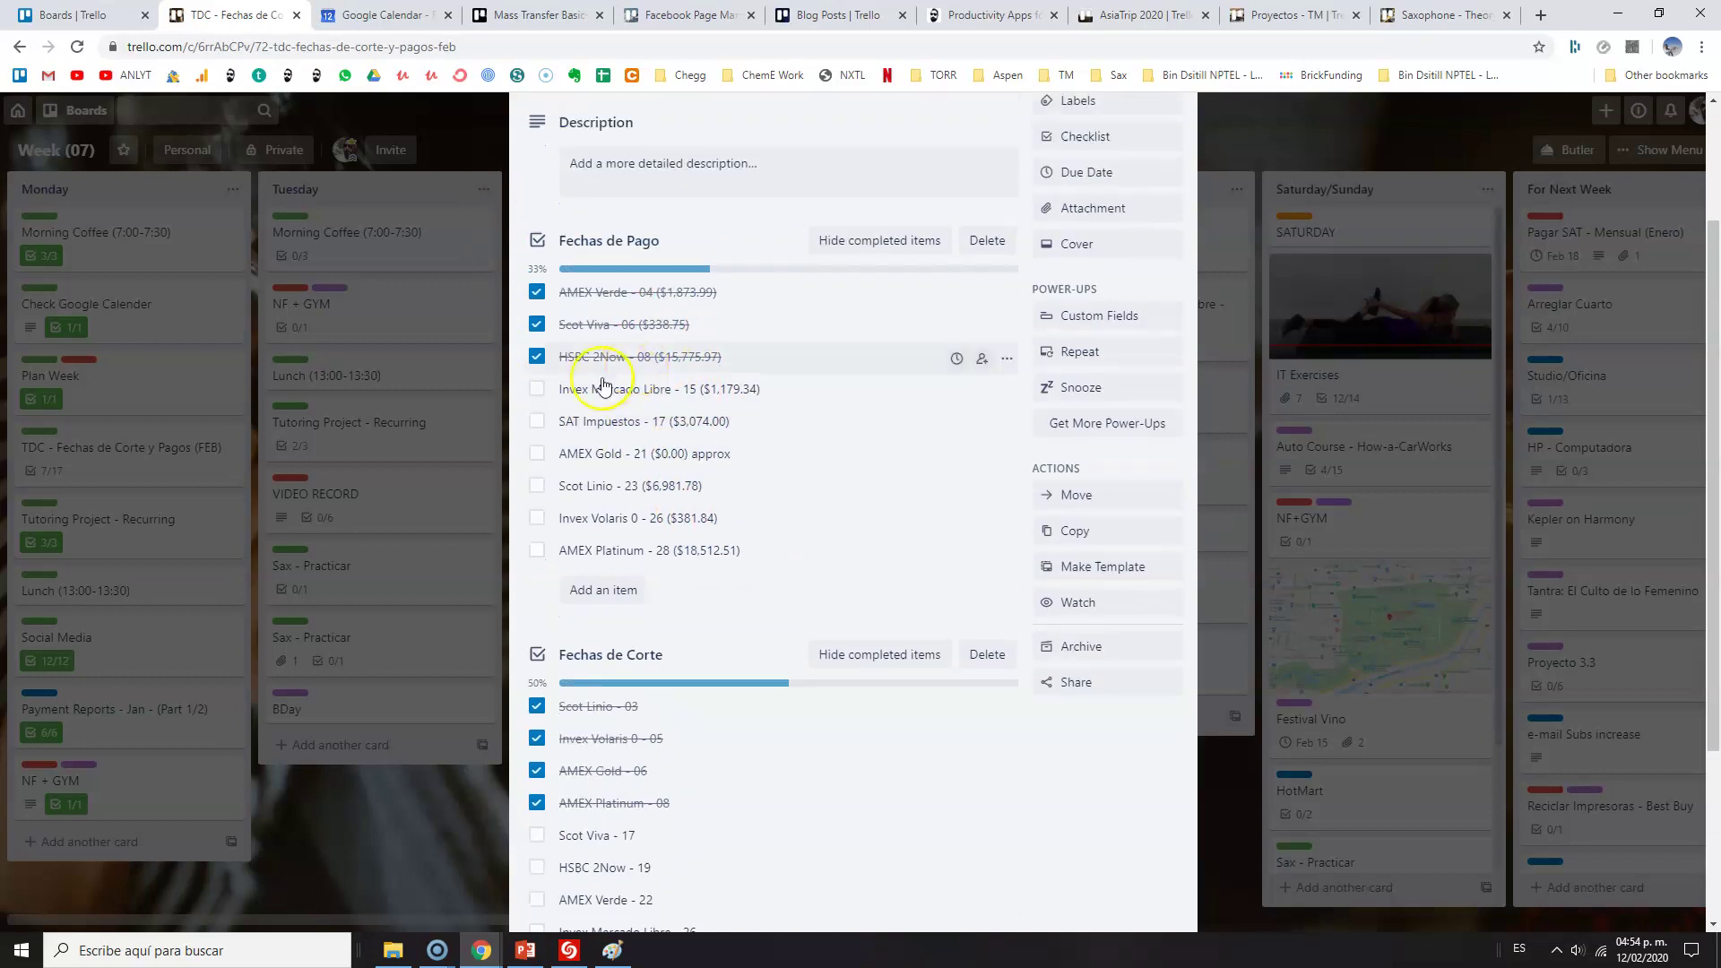
pyautogui.click(690, 394)
pyautogui.click(644, 443)
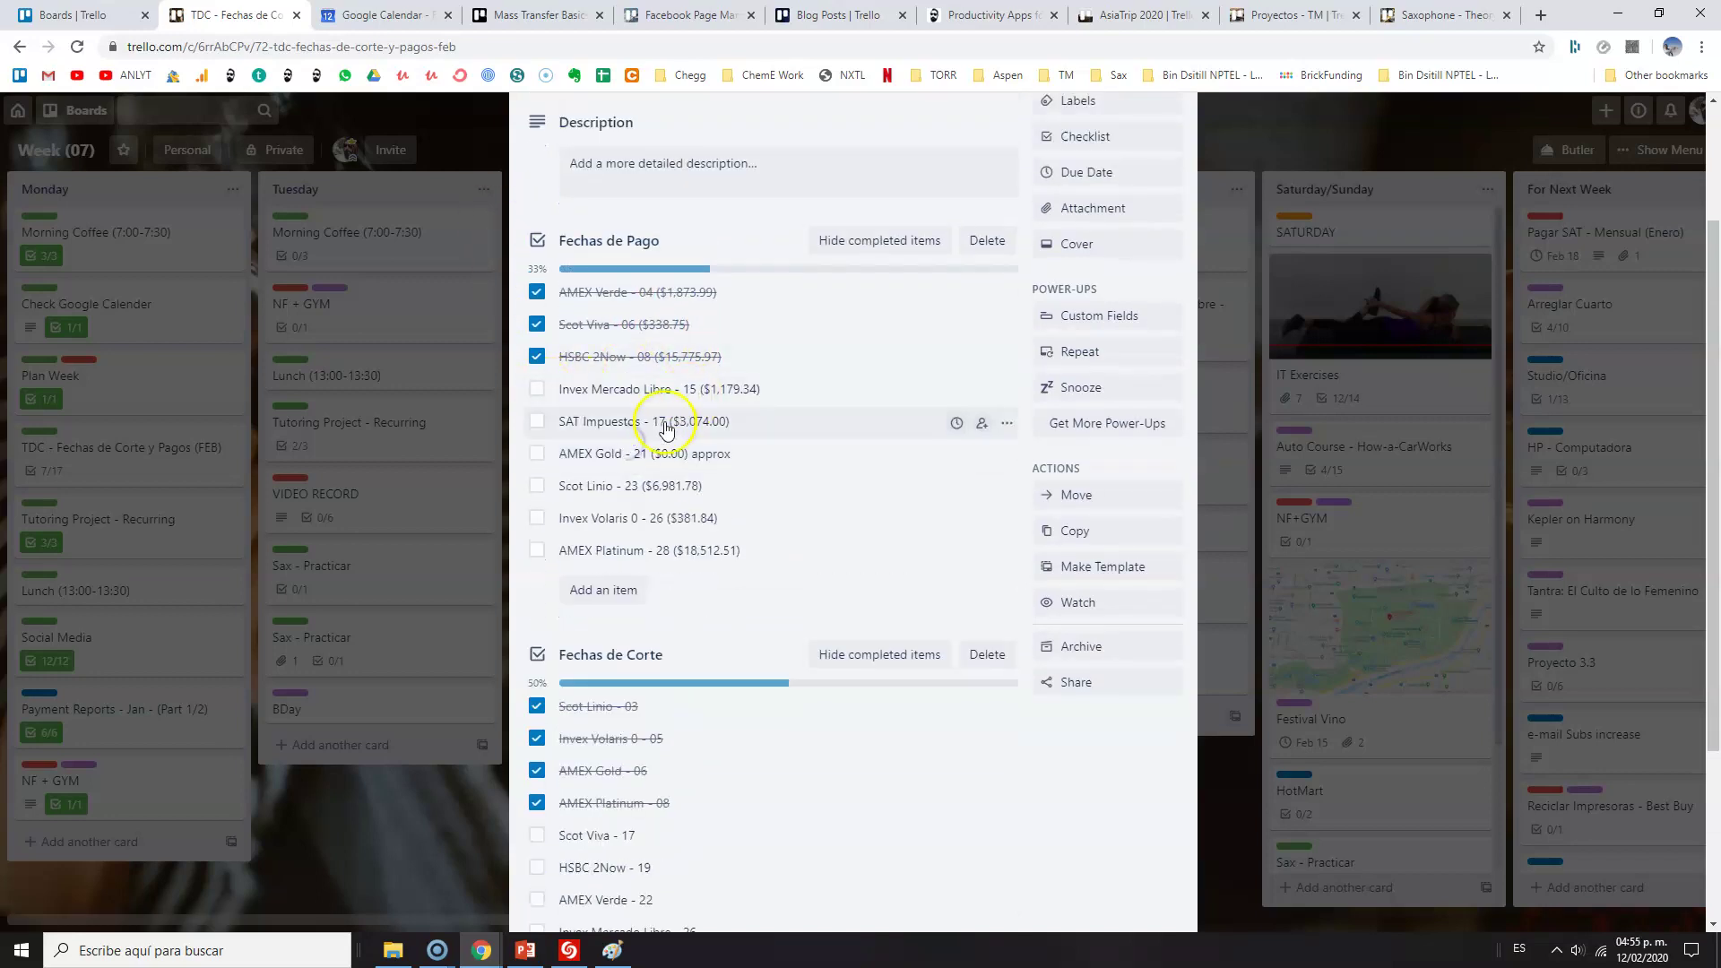
pyautogui.click(396, 687)
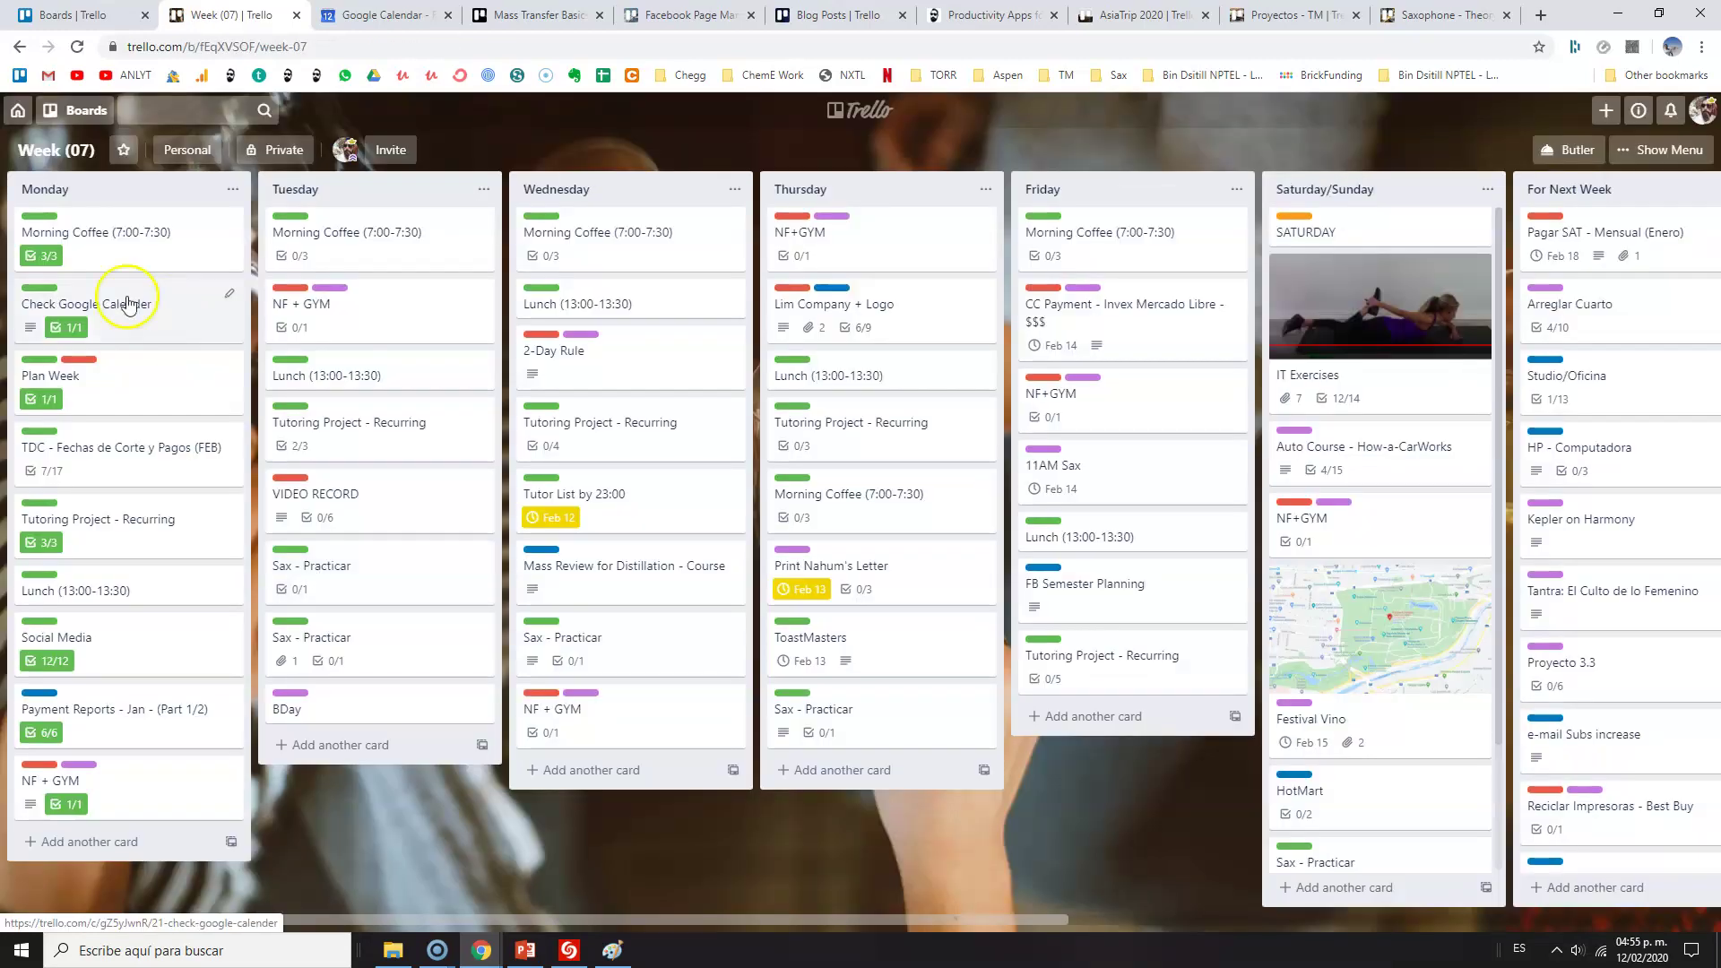
# Open the CC Payment card, select its $$$$ description, and toggle the due date complete and back
pyautogui.click(1122, 324)
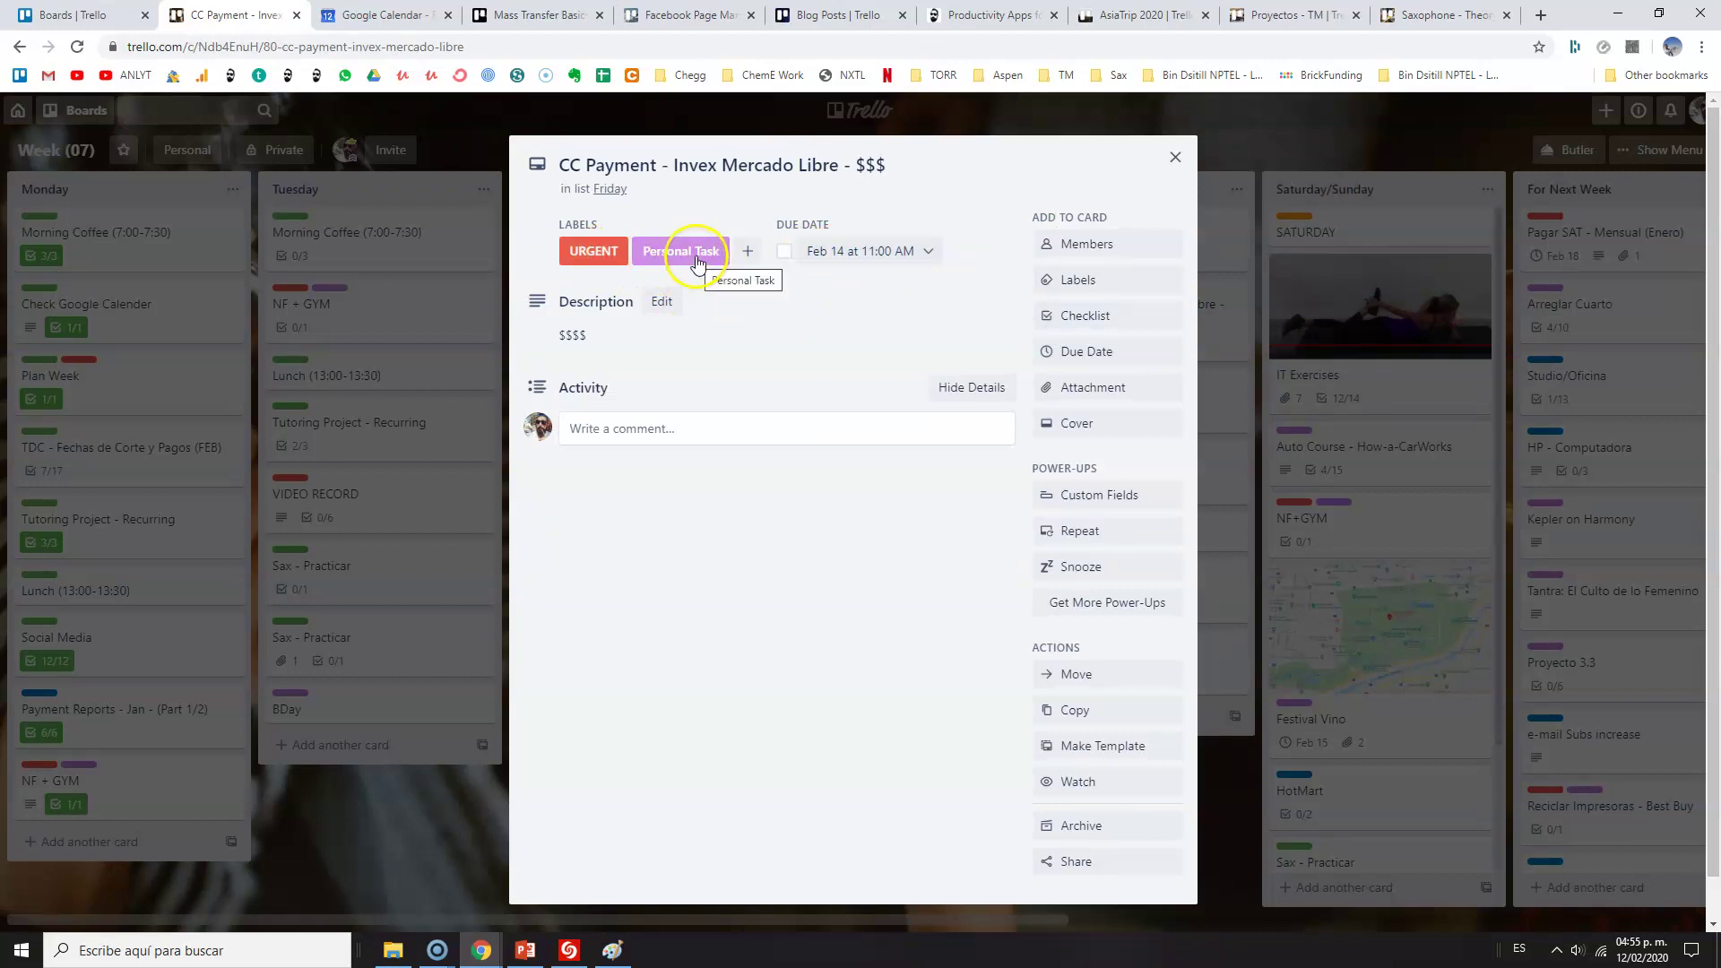
pyautogui.click(589, 334)
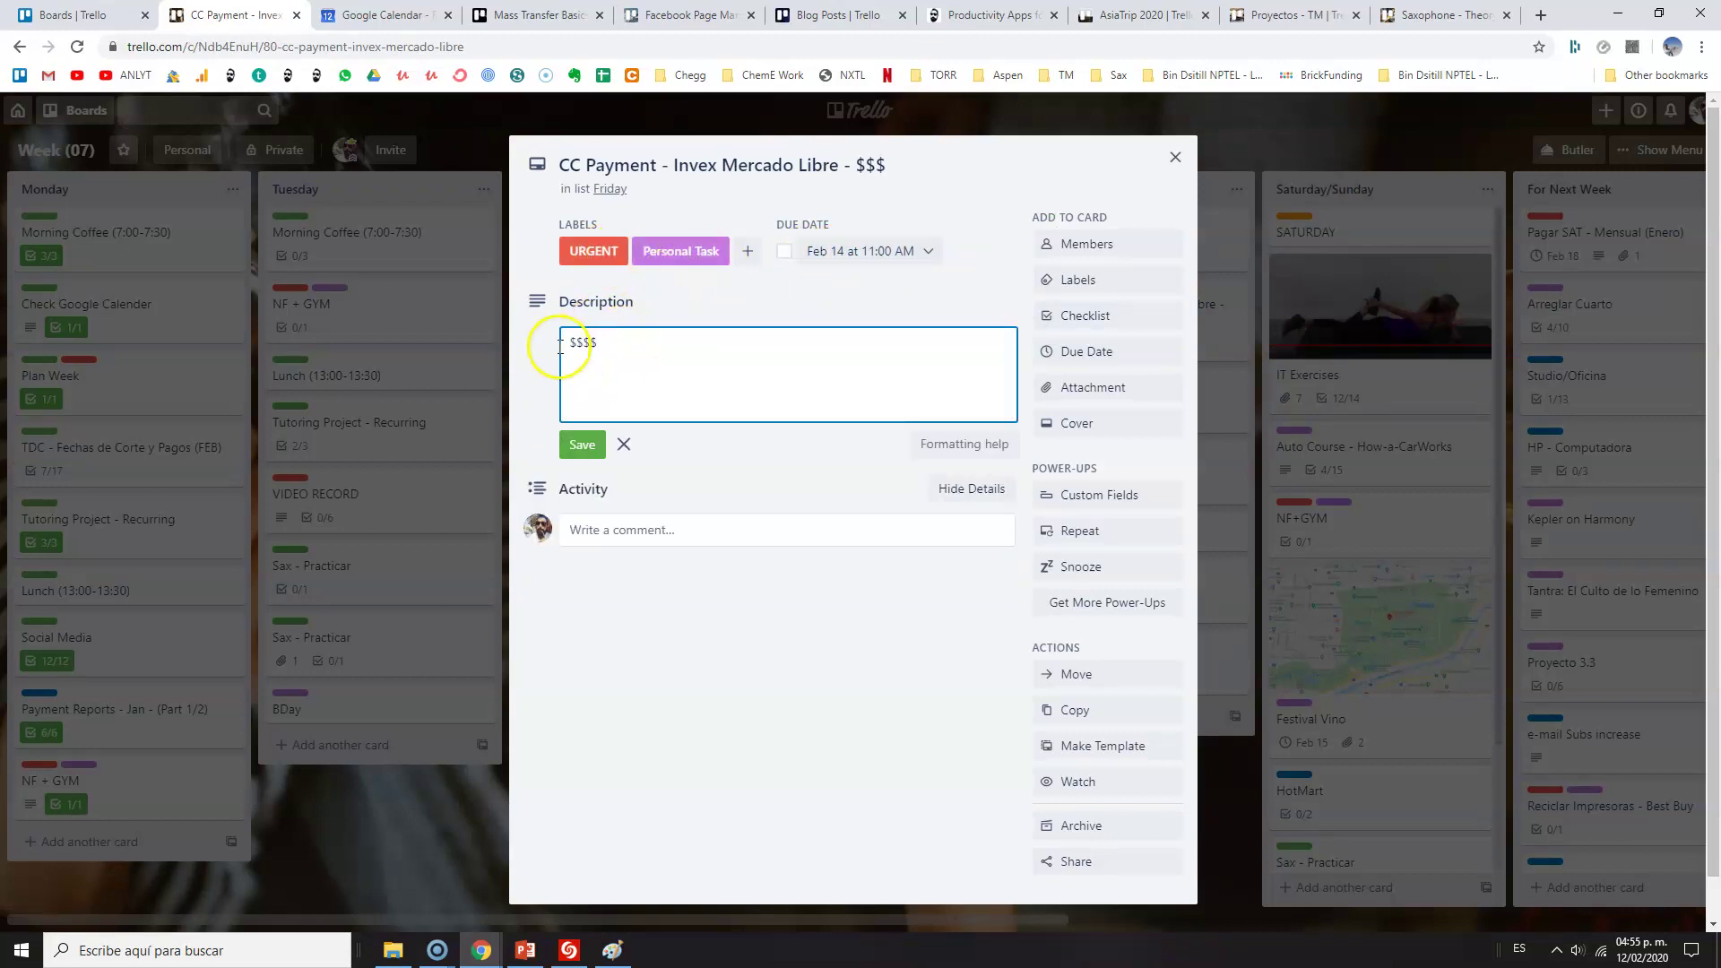
pyautogui.moveTo(558, 352); pyautogui.dragTo(653, 350)
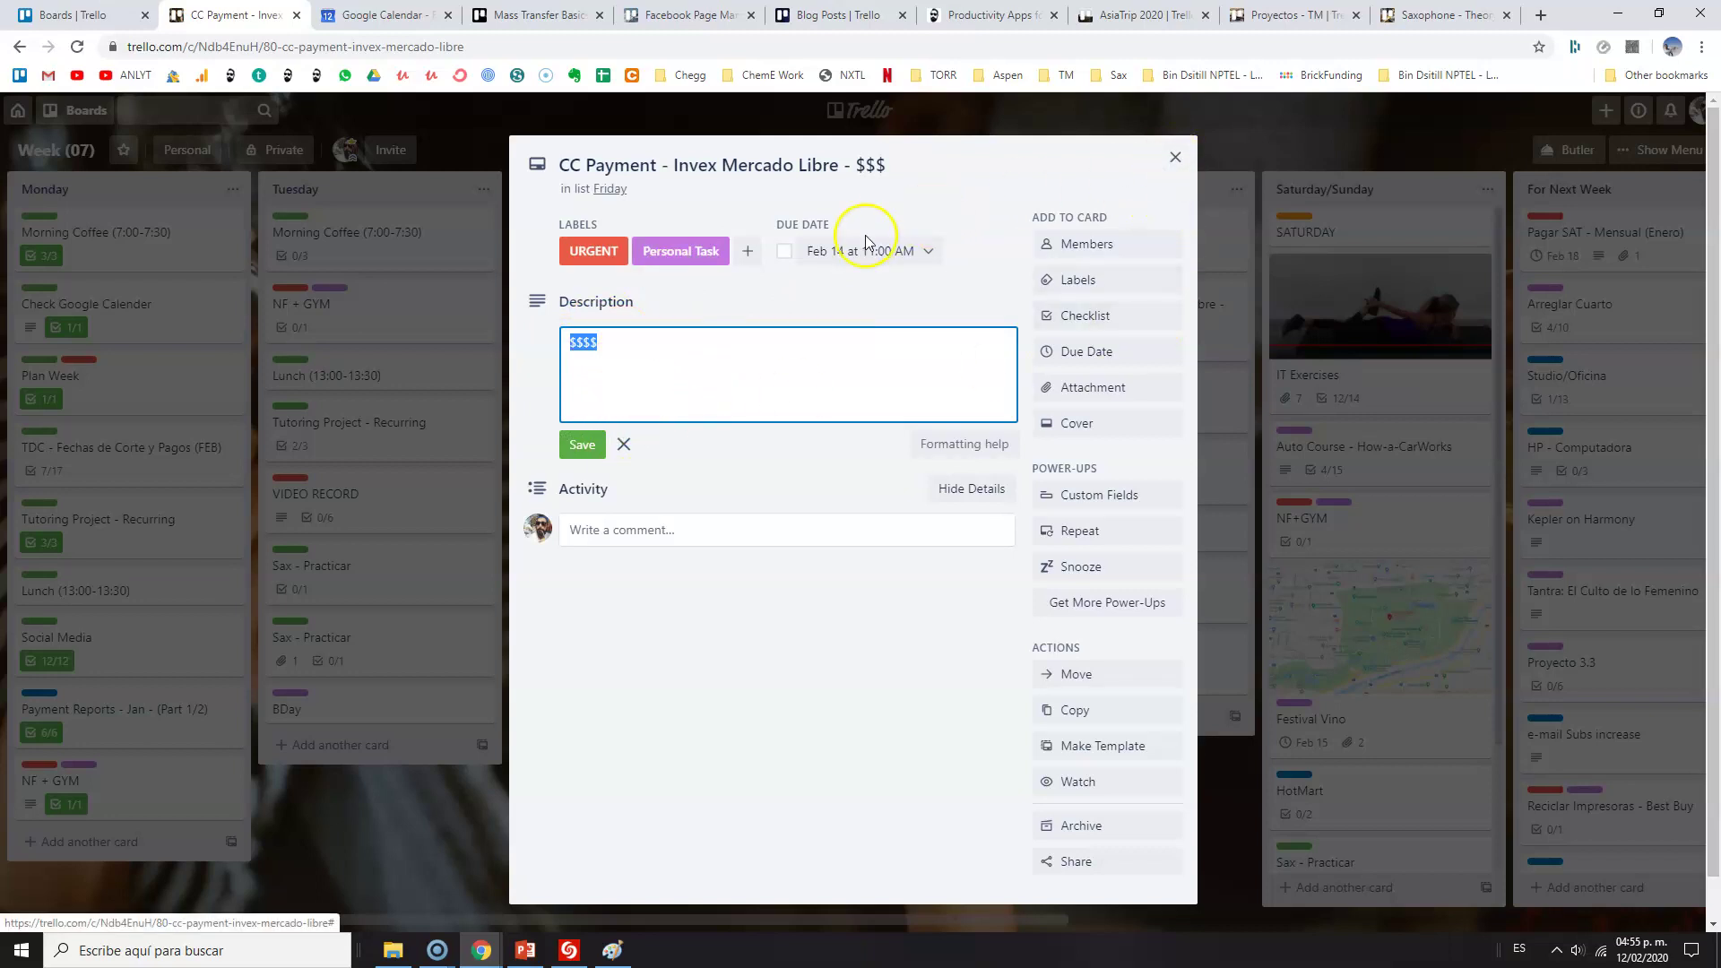
pyautogui.click(785, 251)
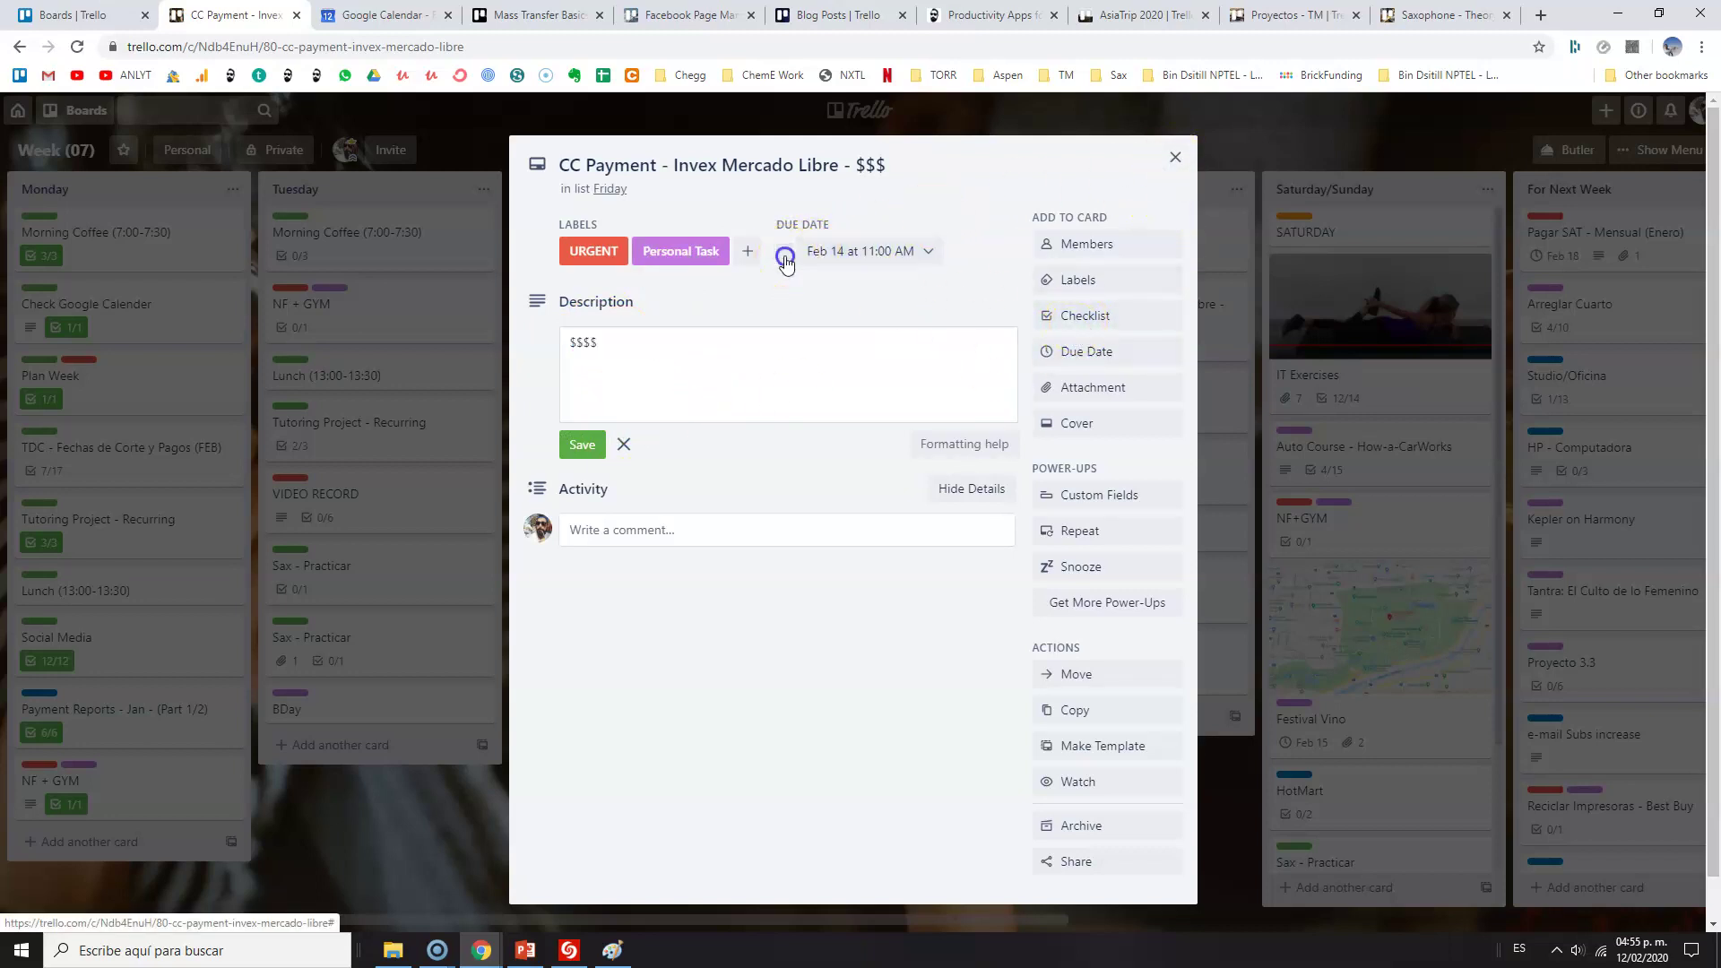
pyautogui.click(566, 321)
# Add a checklist with Done, Go for Cash in ATM and Go to bank, moving Go to bank above Done
pyautogui.click(1125, 321)
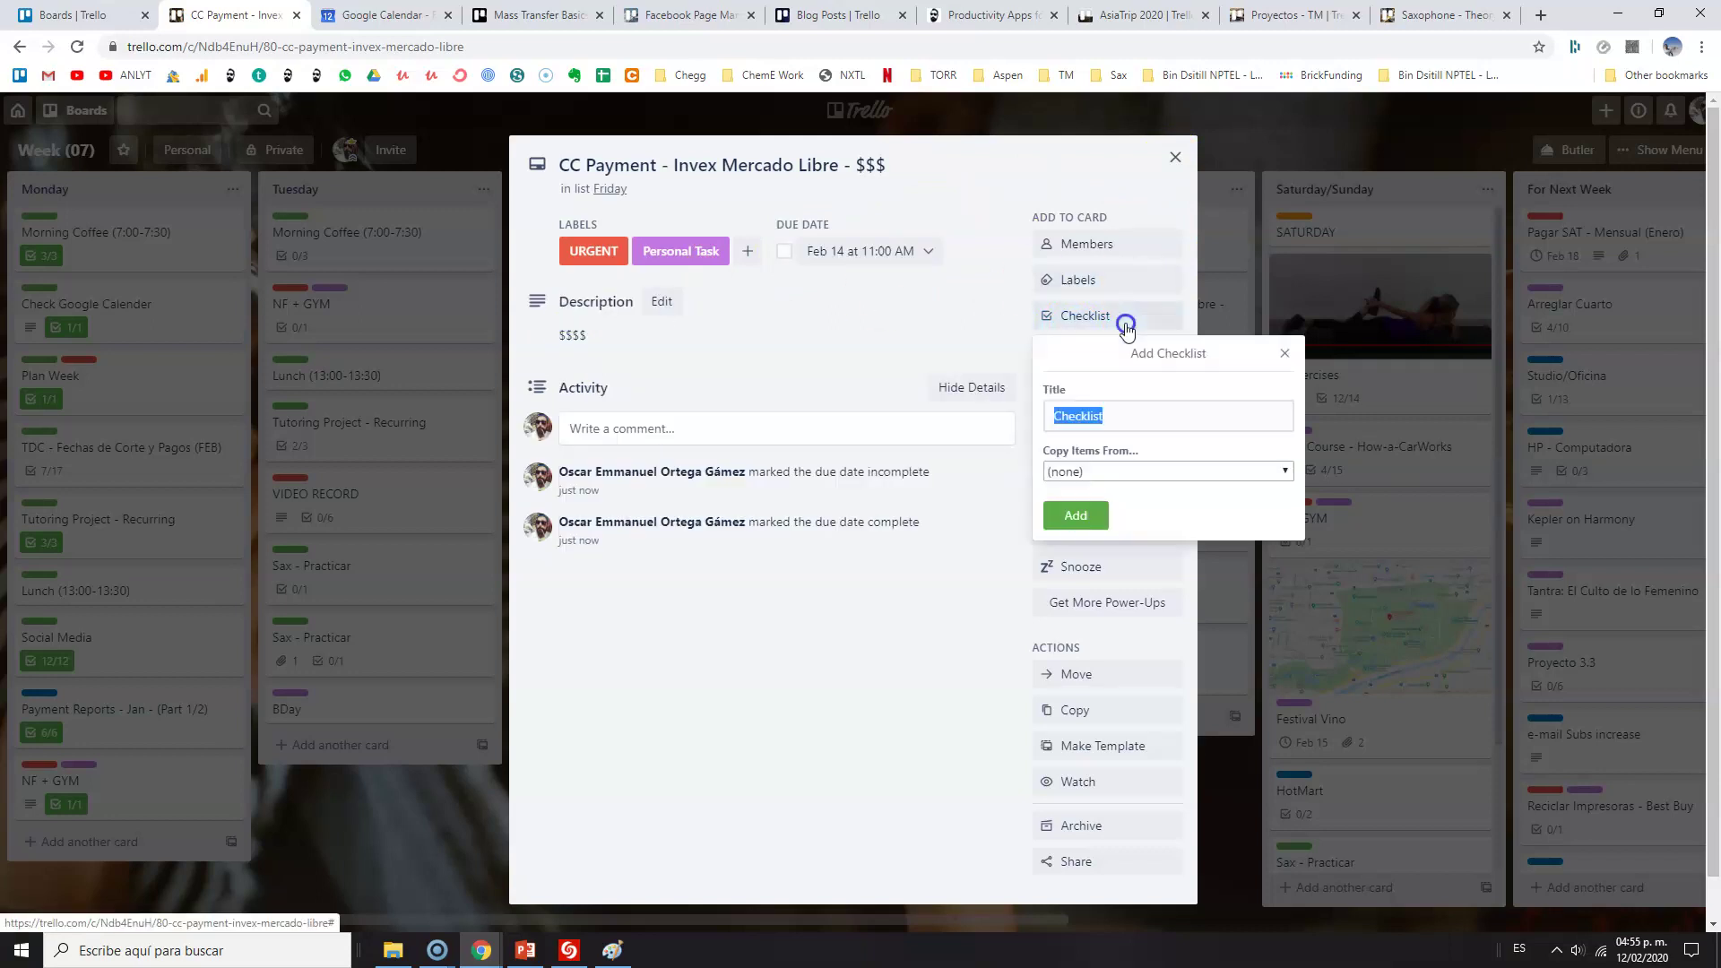
pyautogui.press('Return')
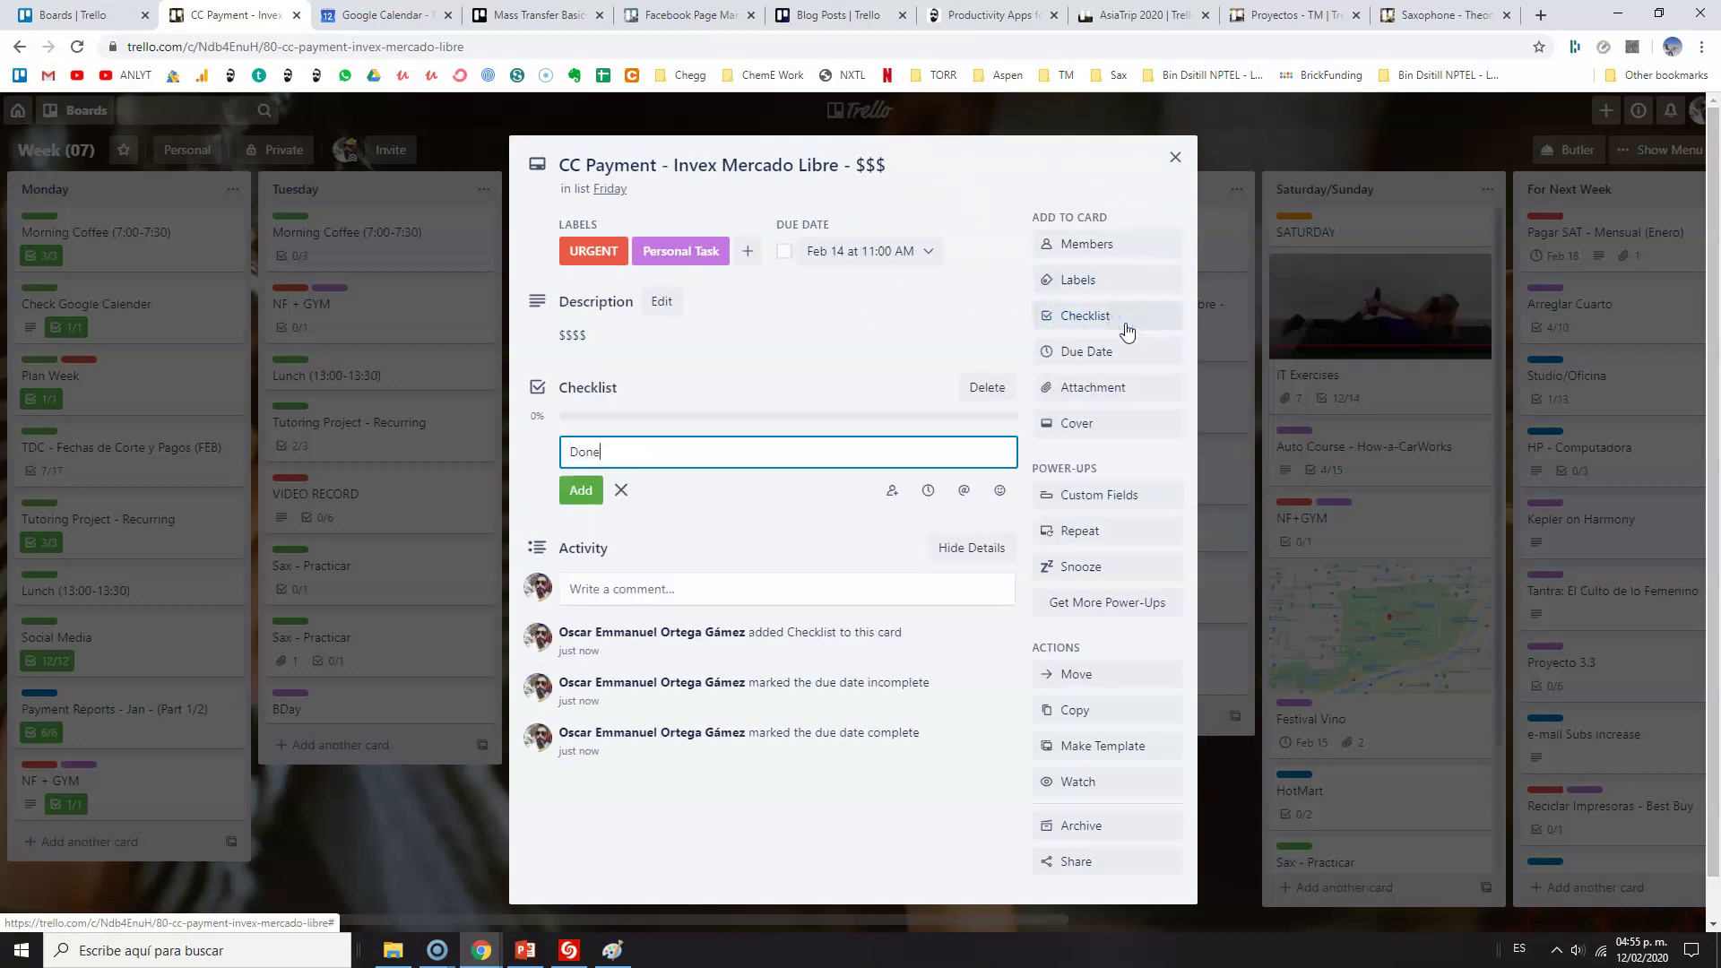
pyautogui.press('Return')
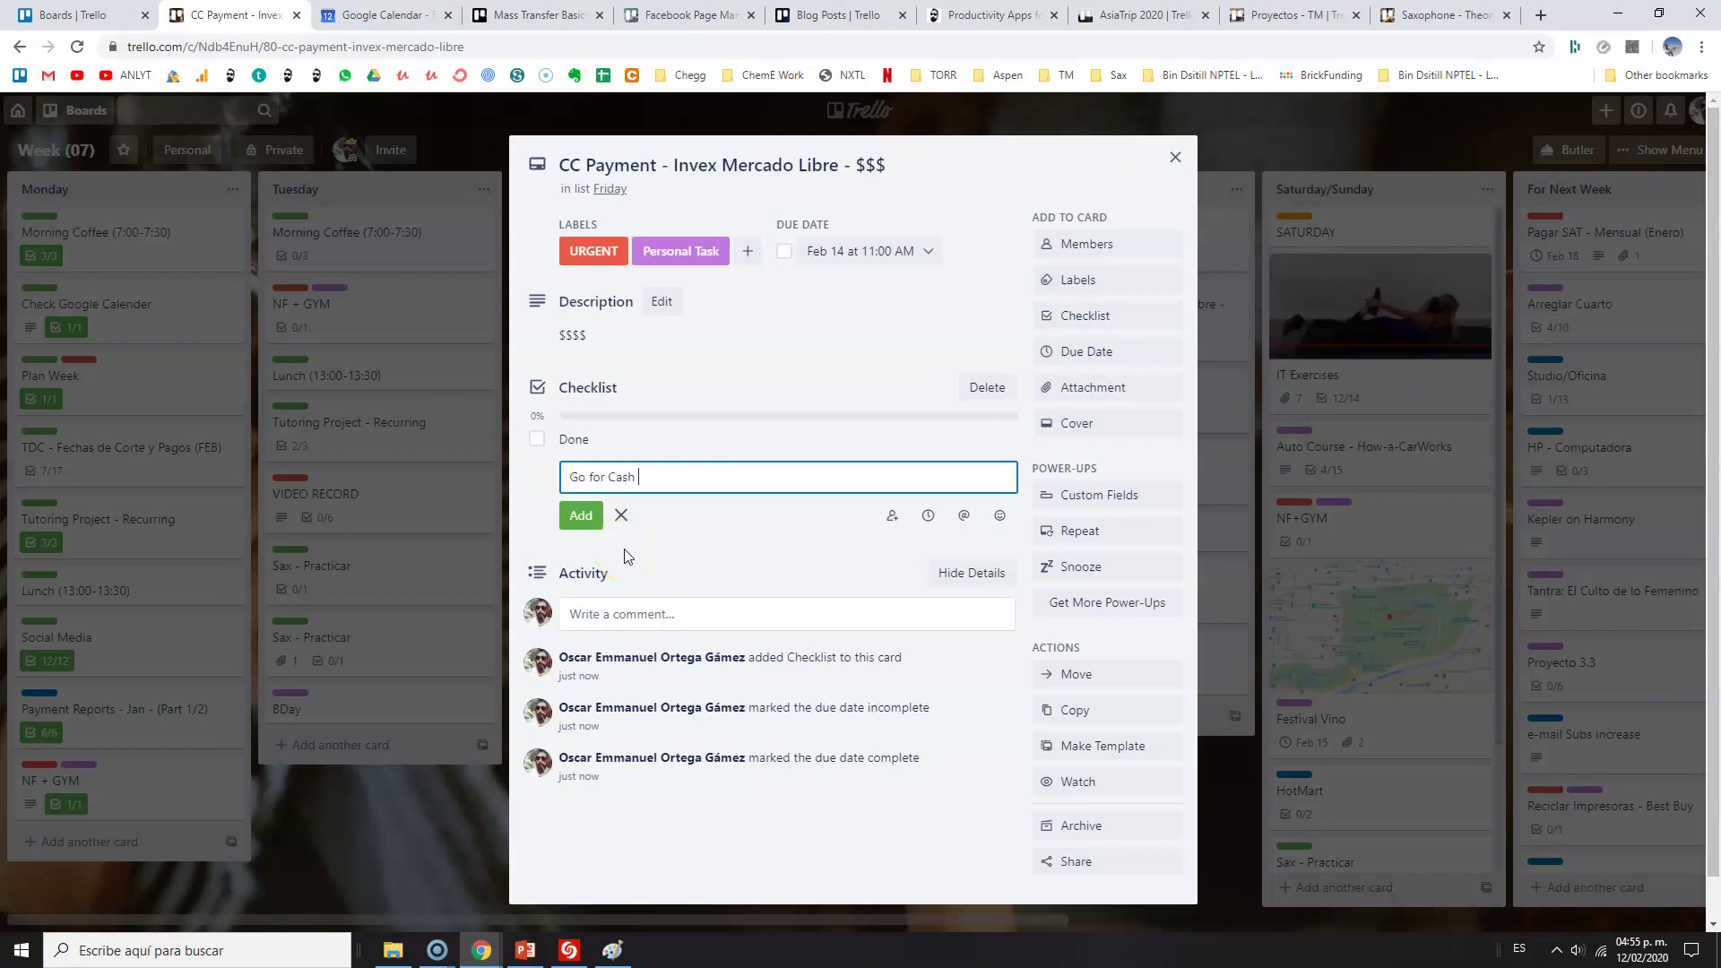
pyautogui.write('Go for Cash in ATM')
pyautogui.press('Return')
pyautogui.write('Go to')
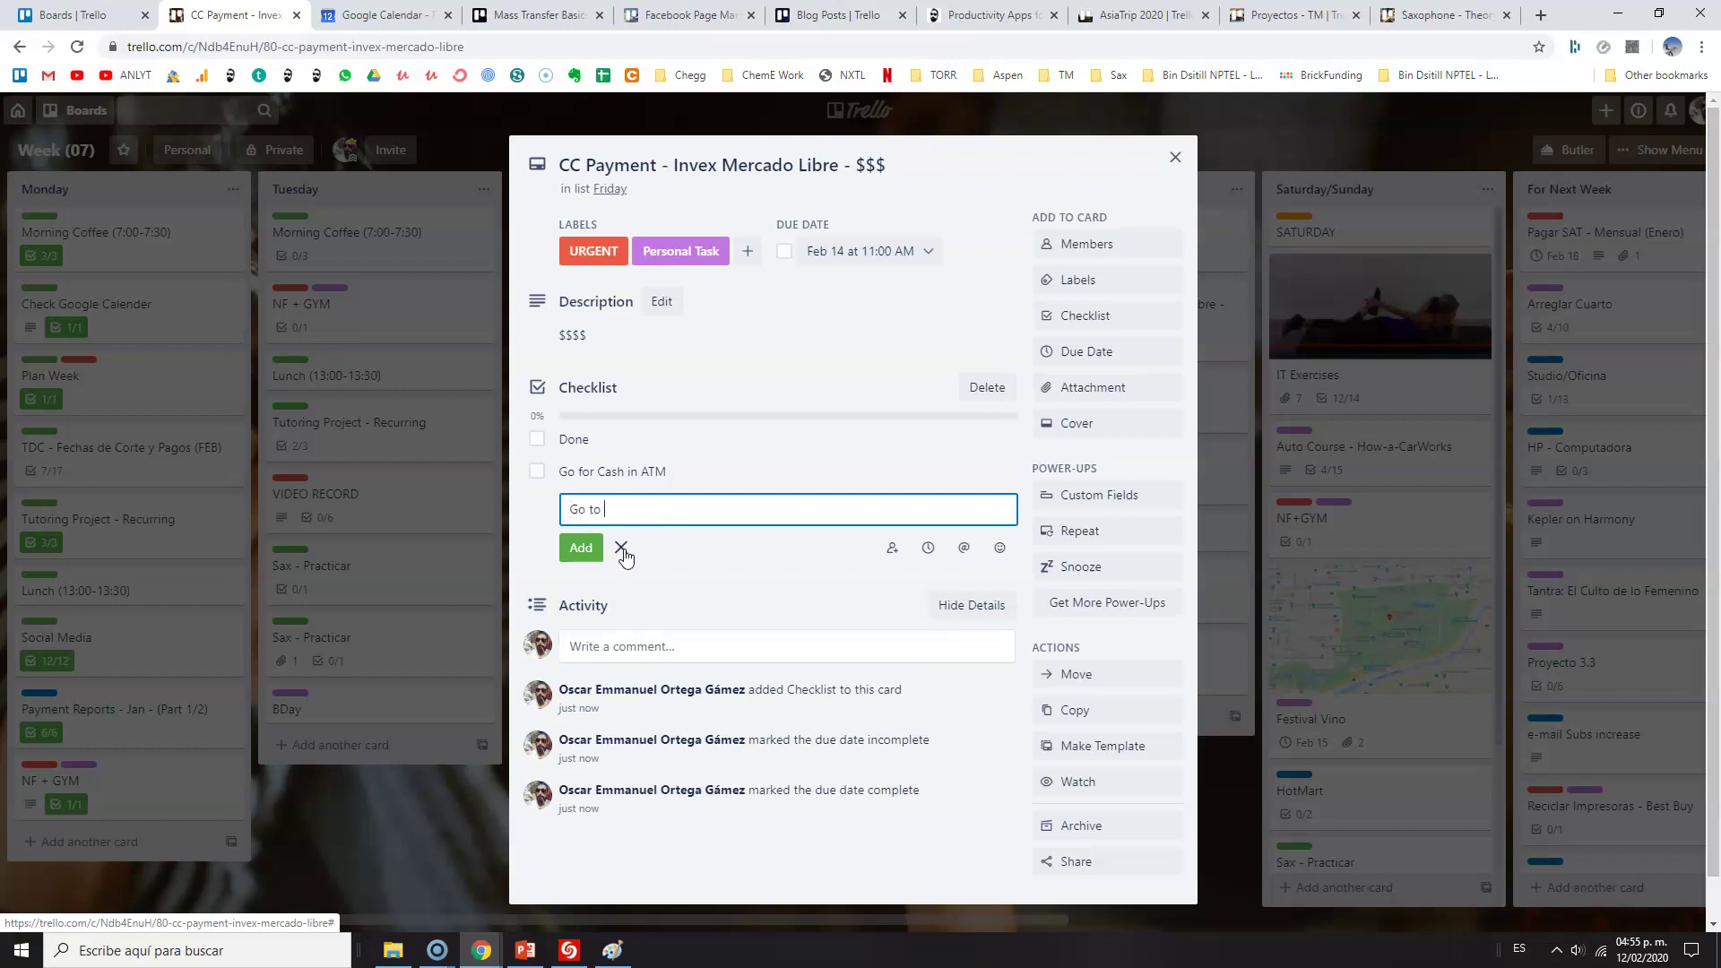
pyautogui.press('Return')
pyautogui.moveTo(625, 505); pyautogui.dragTo(541, 449)
# Tick Go for Cash in ATM and Go to bank, delete the Done item, and close the card
pyautogui.click(535, 442)
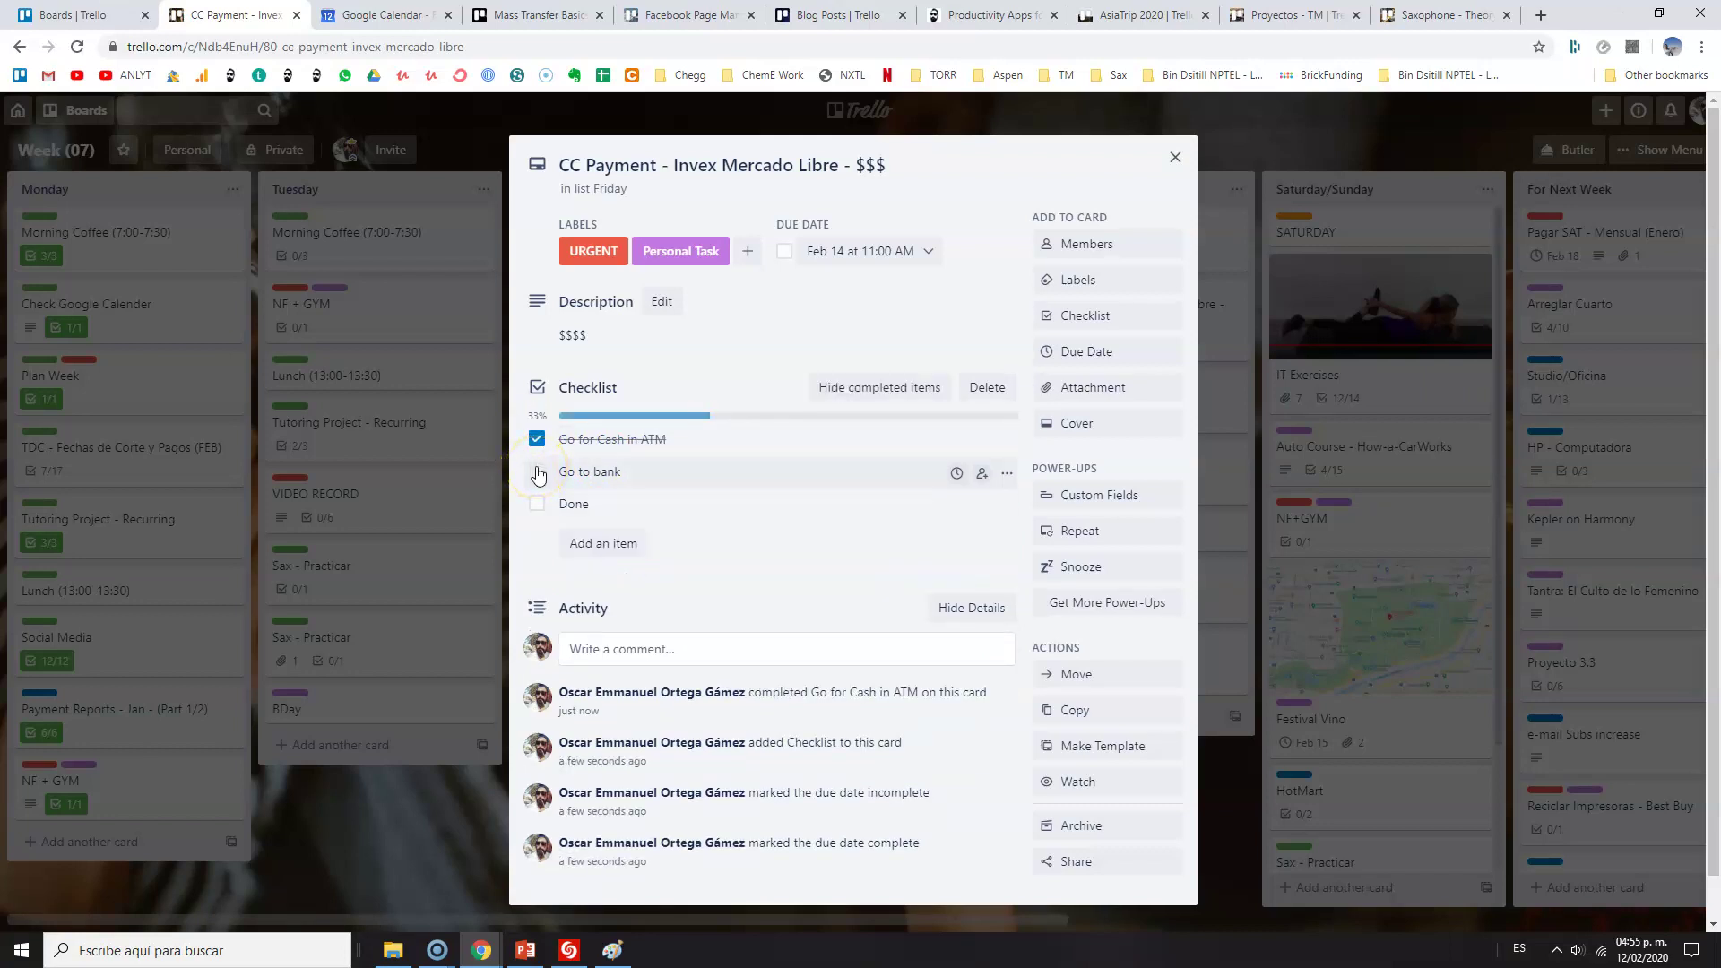
pyautogui.click(537, 473)
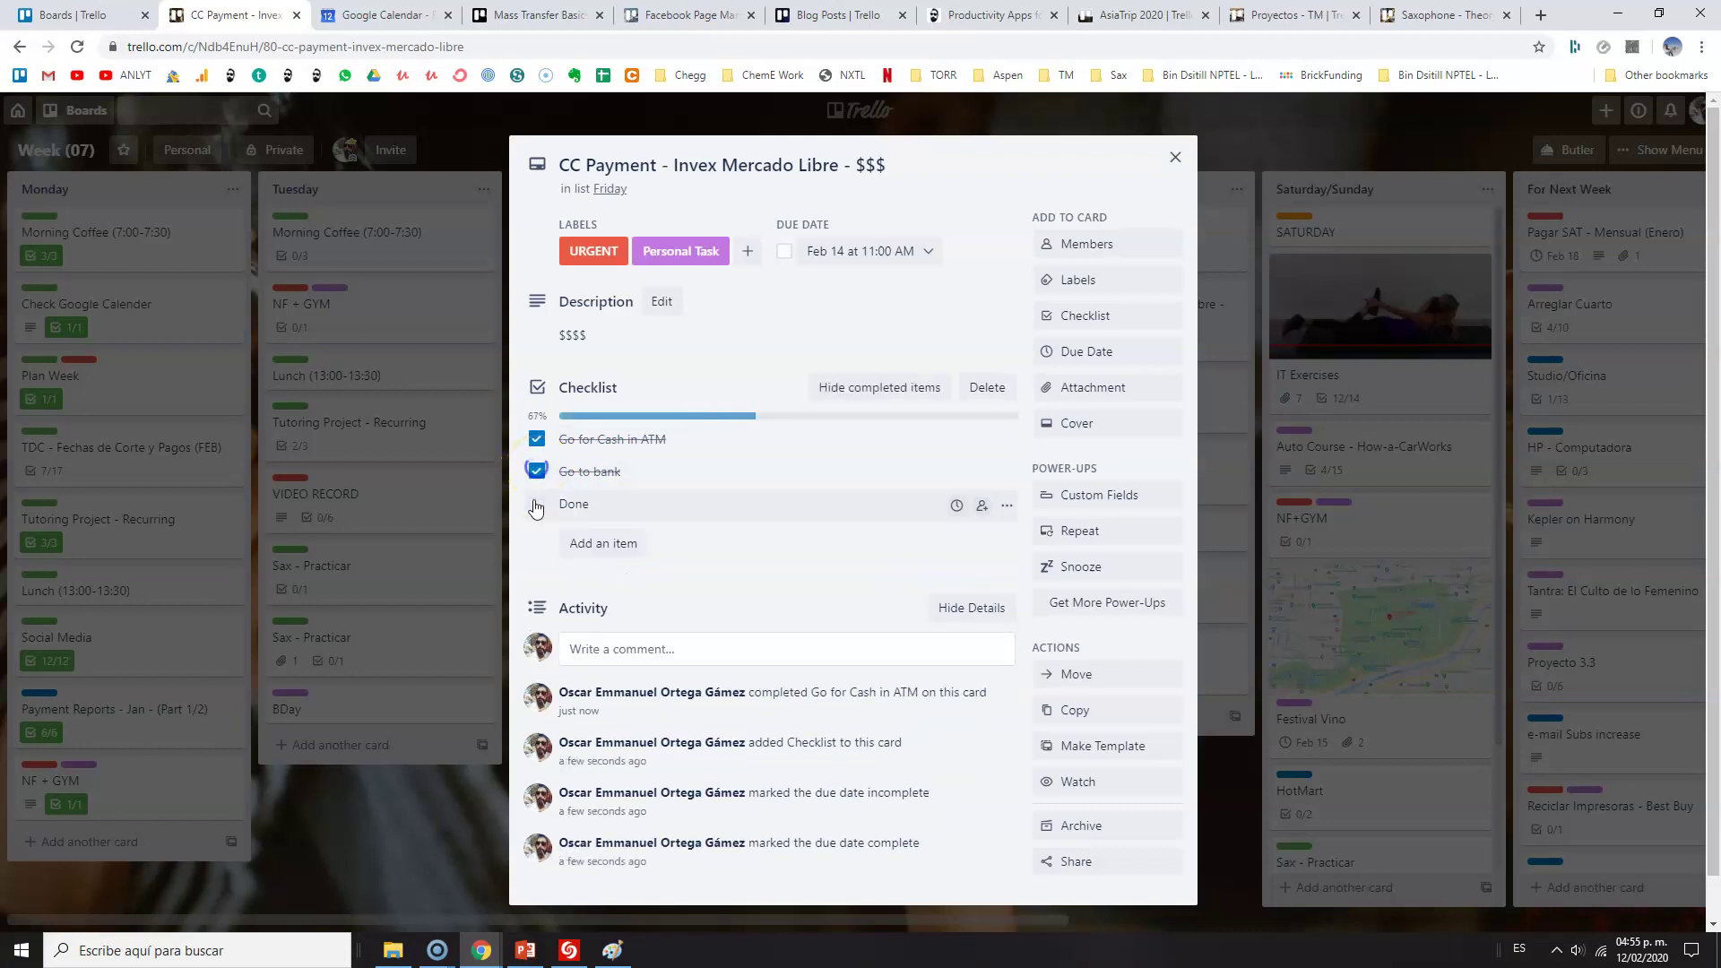
pyautogui.click(1007, 507)
pyautogui.click(1029, 587)
pyautogui.click(1175, 157)
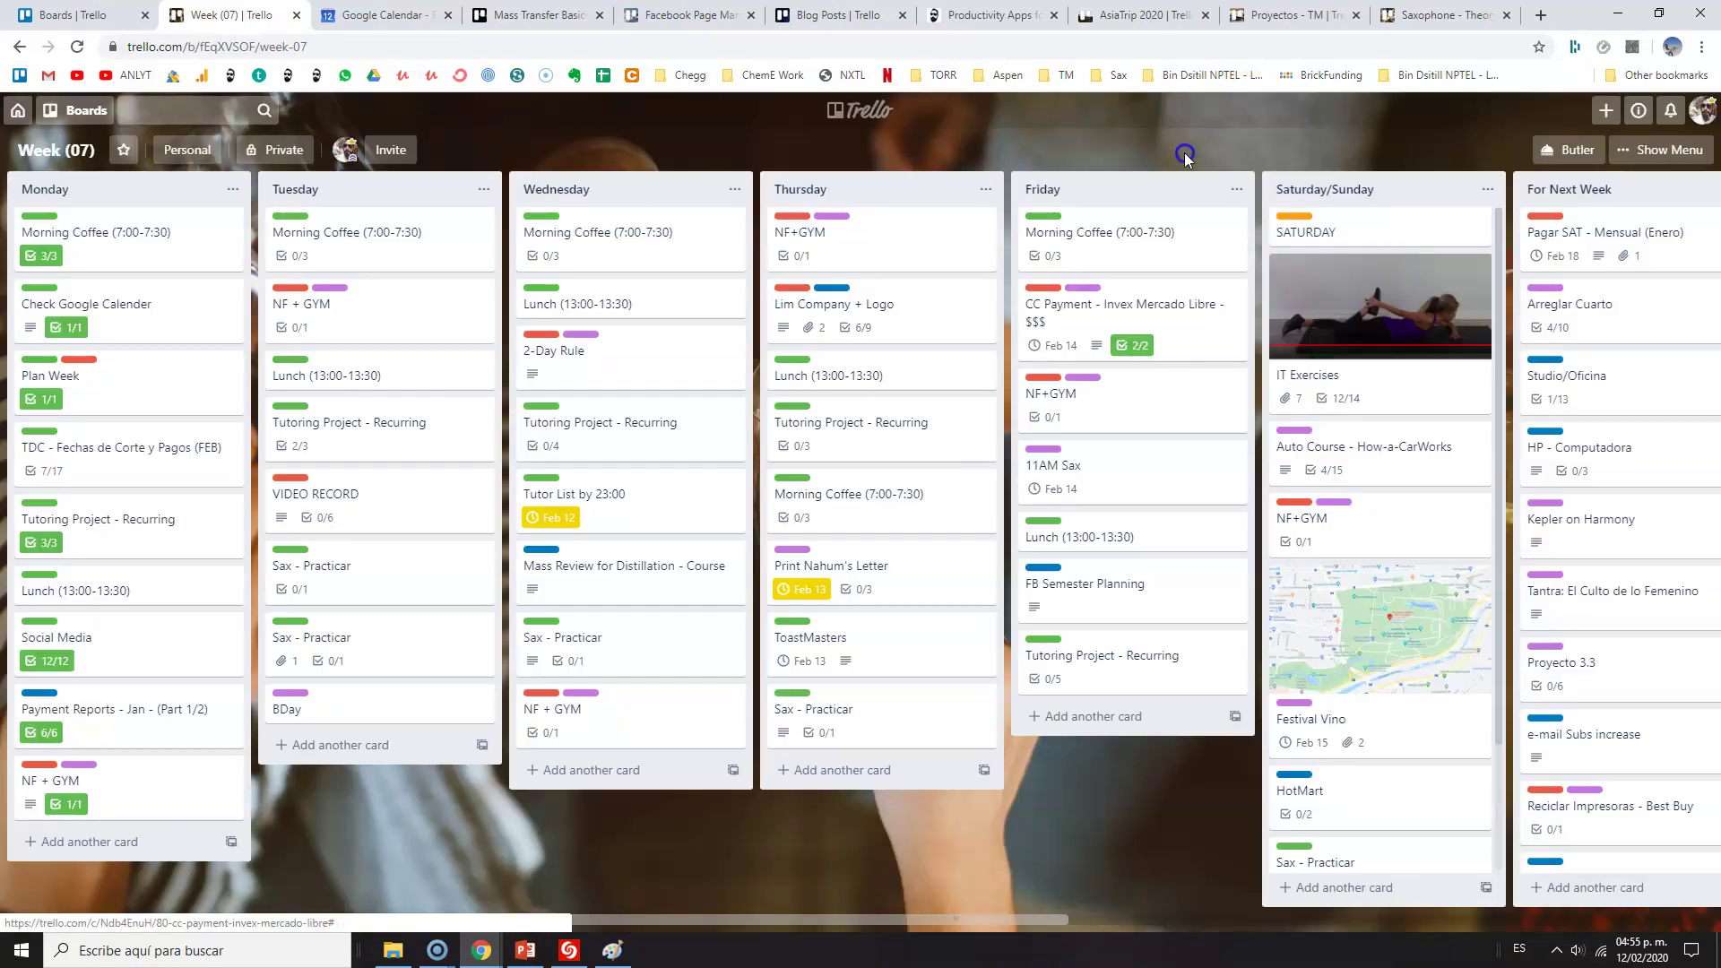
# Reopen CC Payment, untick both checklist items, and delete the checklist
pyautogui.click(1095, 326)
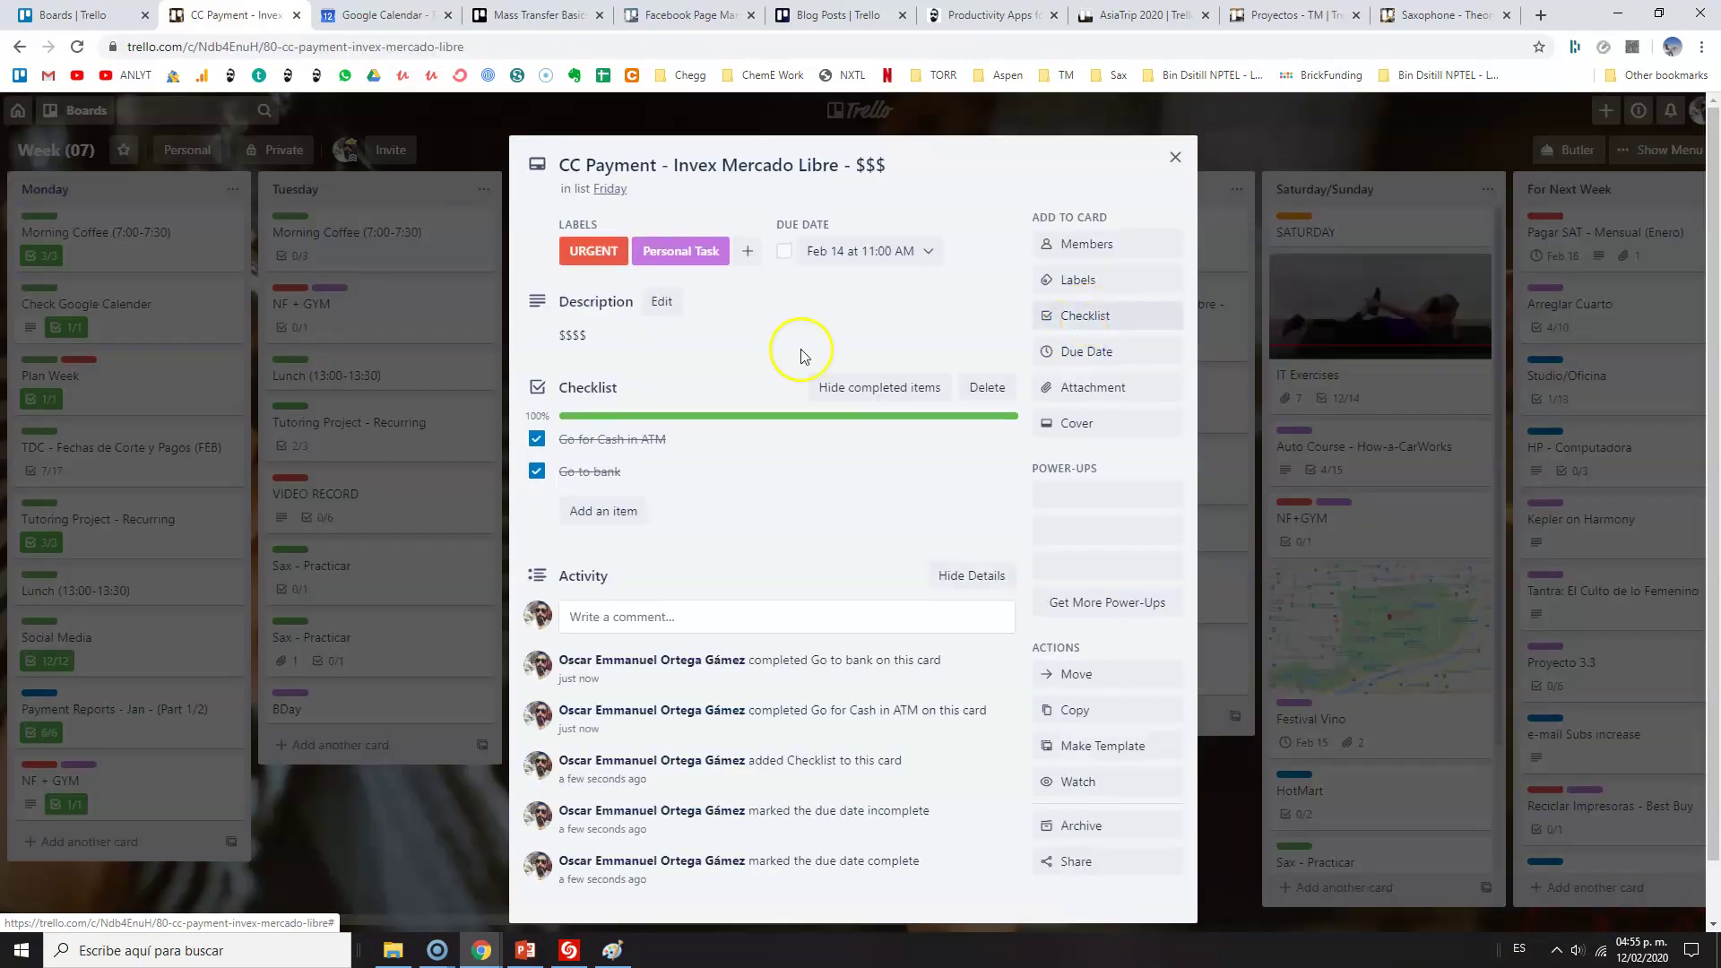
pyautogui.click(538, 440)
pyautogui.click(536, 471)
pyautogui.click(987, 387)
pyautogui.click(1102, 512)
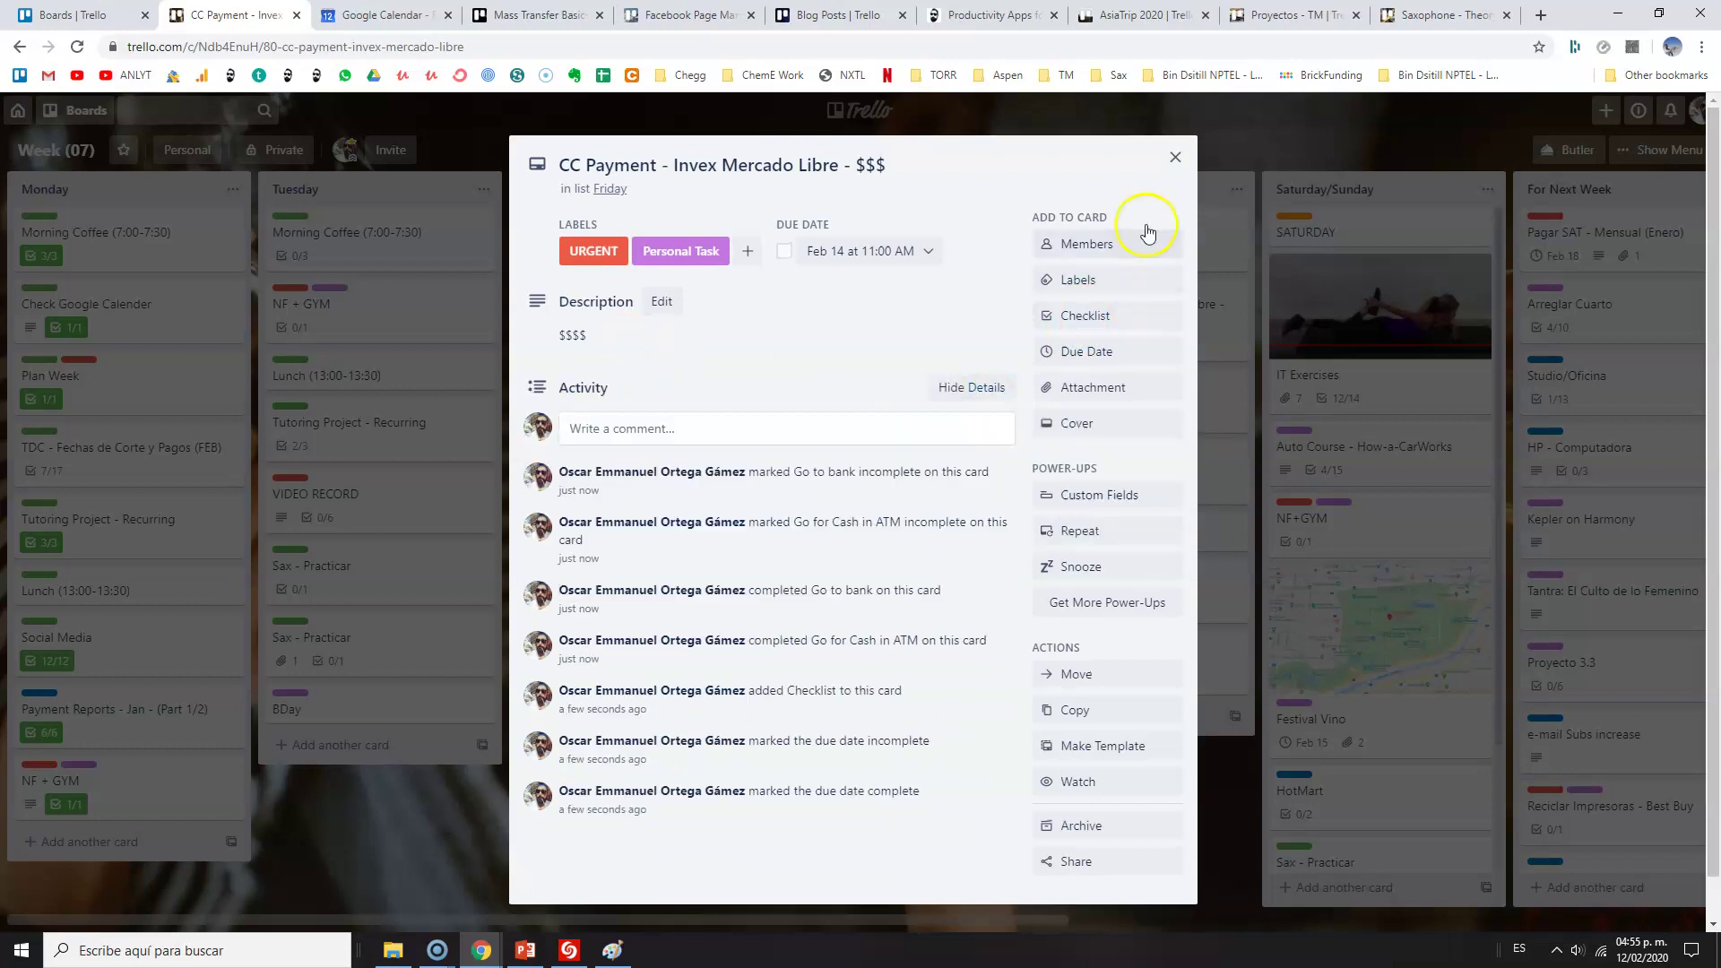
# Close the CC Payment card and briefly peek at the TDC card
pyautogui.click(1176, 157)
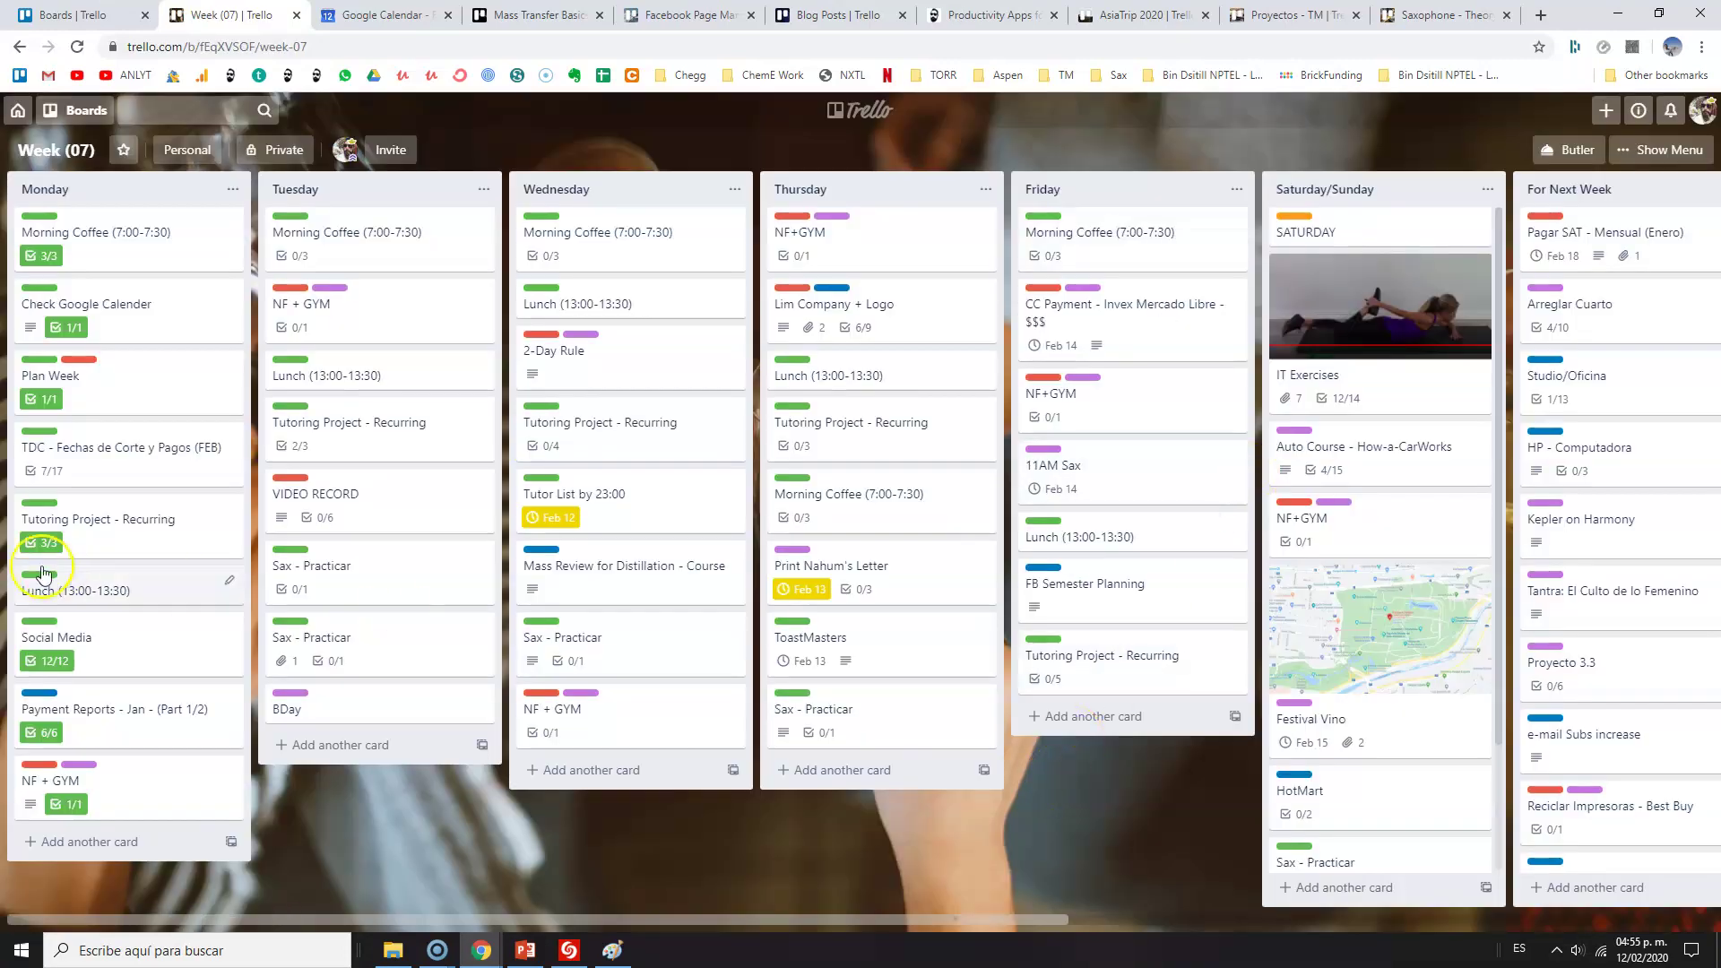
pyautogui.click(85, 452)
pyautogui.click(75, 523)
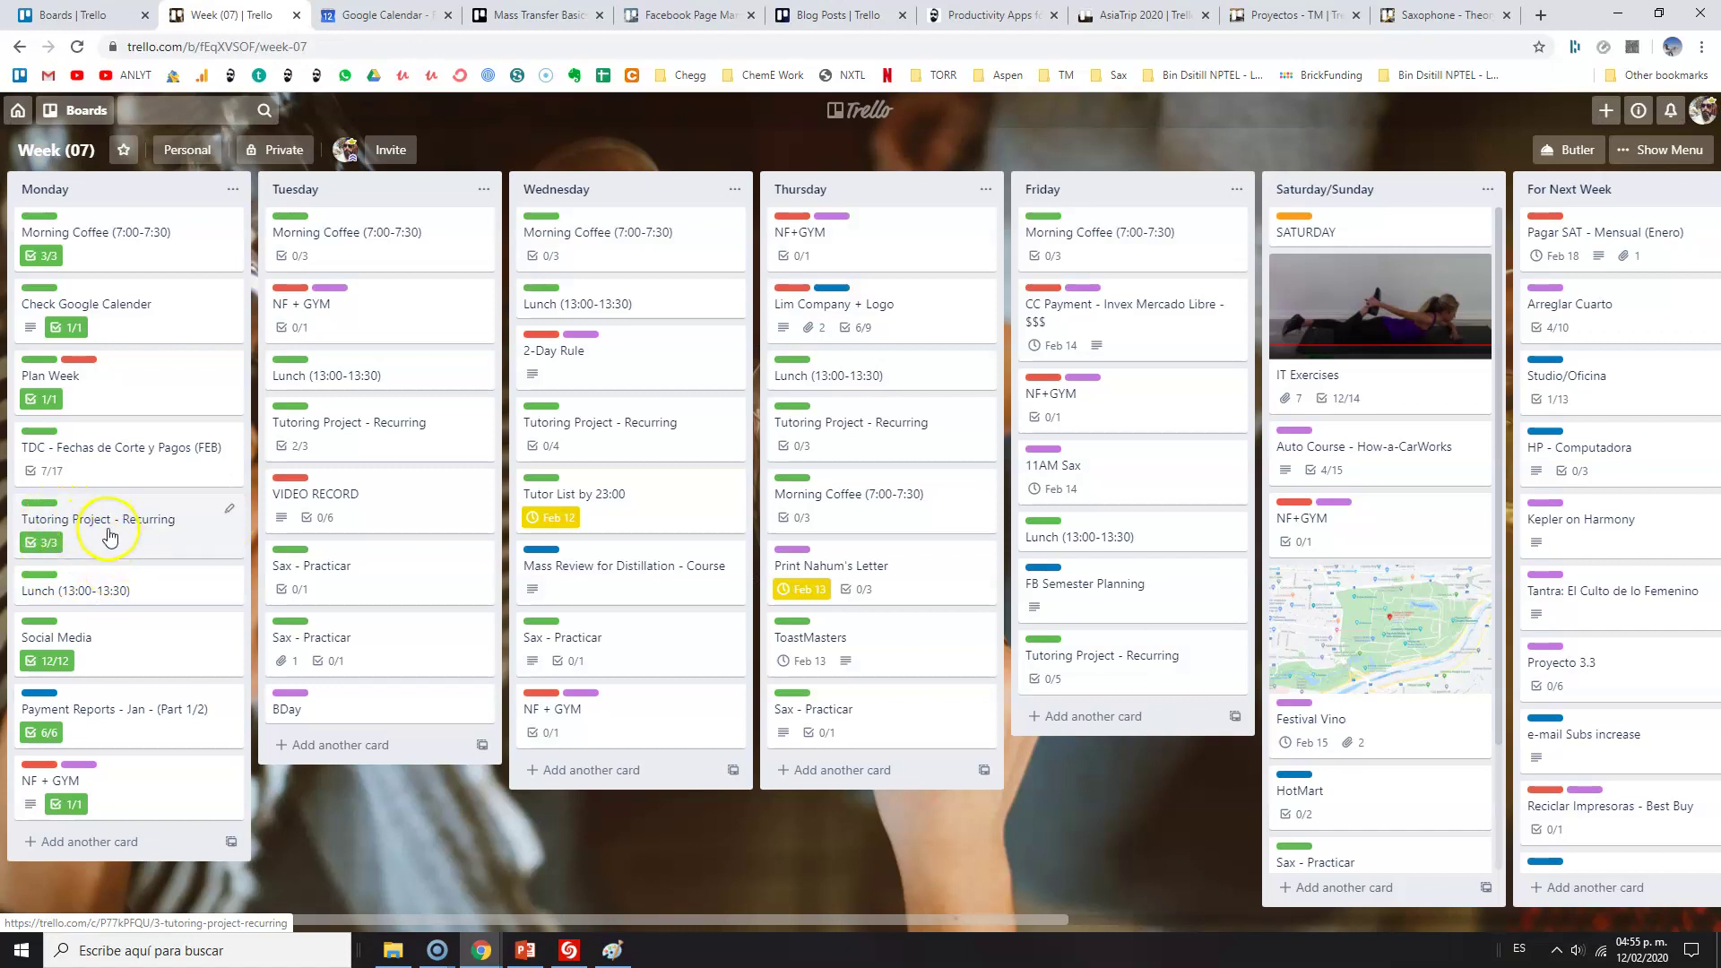
# Toggle the CHECK - Hotmail, Reply e-mail recruiting and Post 8-10 FB Ads items off and on again
pyautogui.click(78, 548)
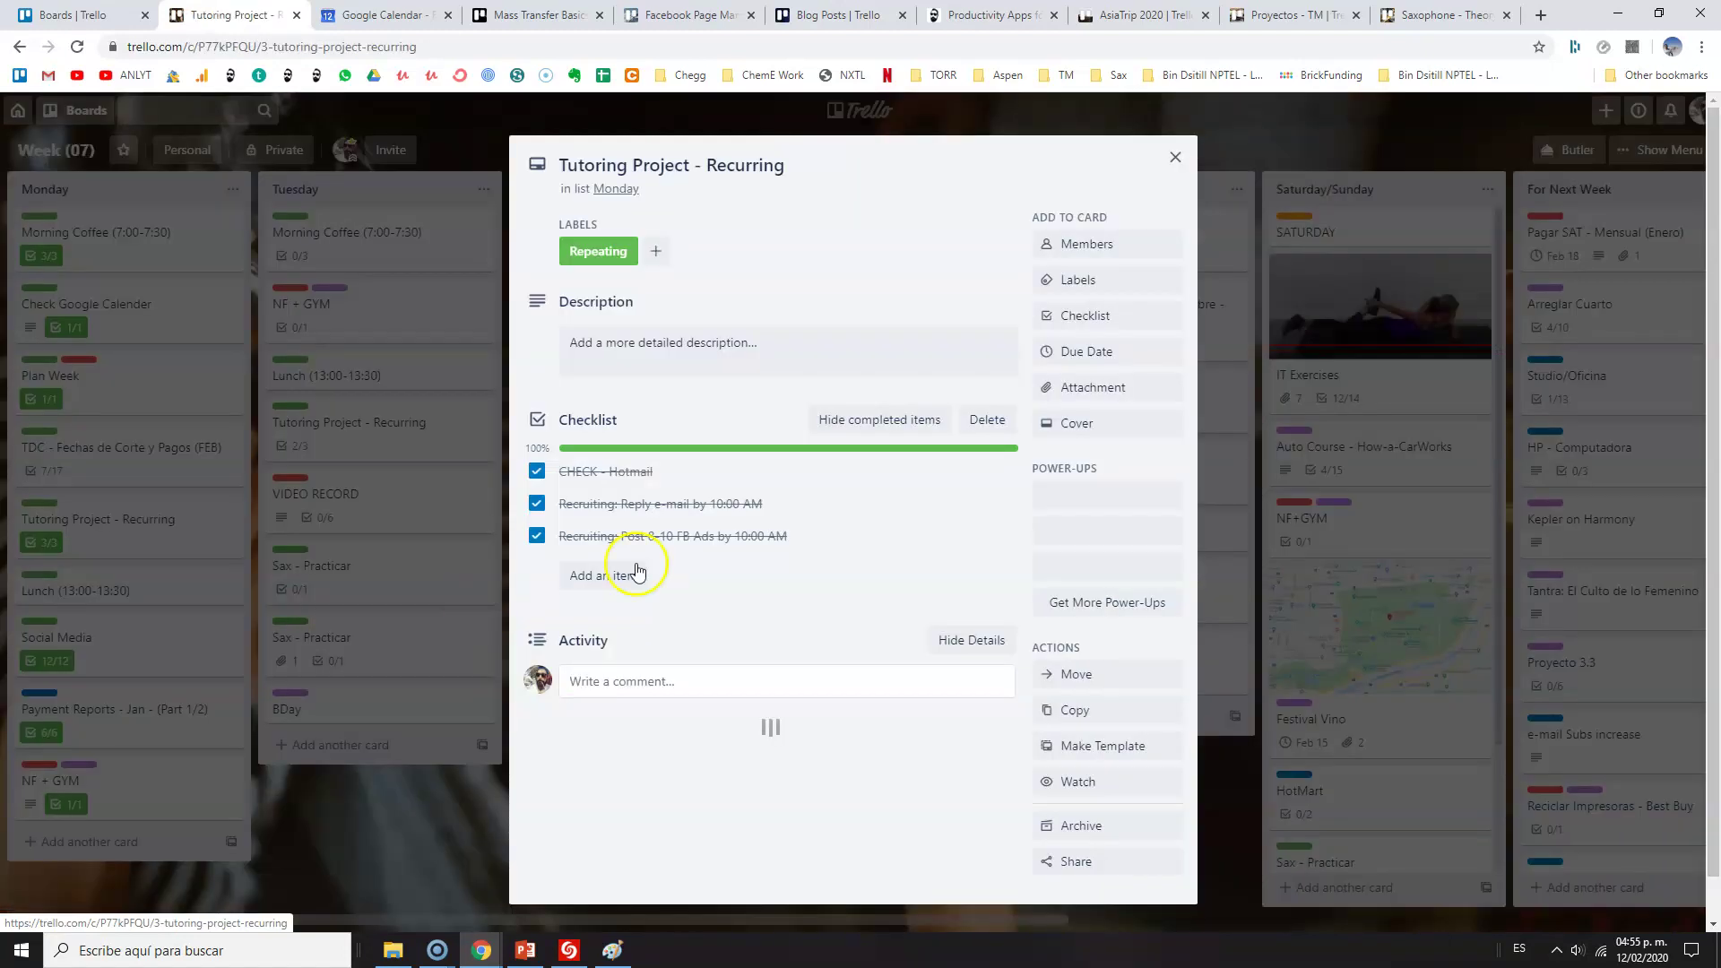
pyautogui.click(538, 473)
pyautogui.click(537, 472)
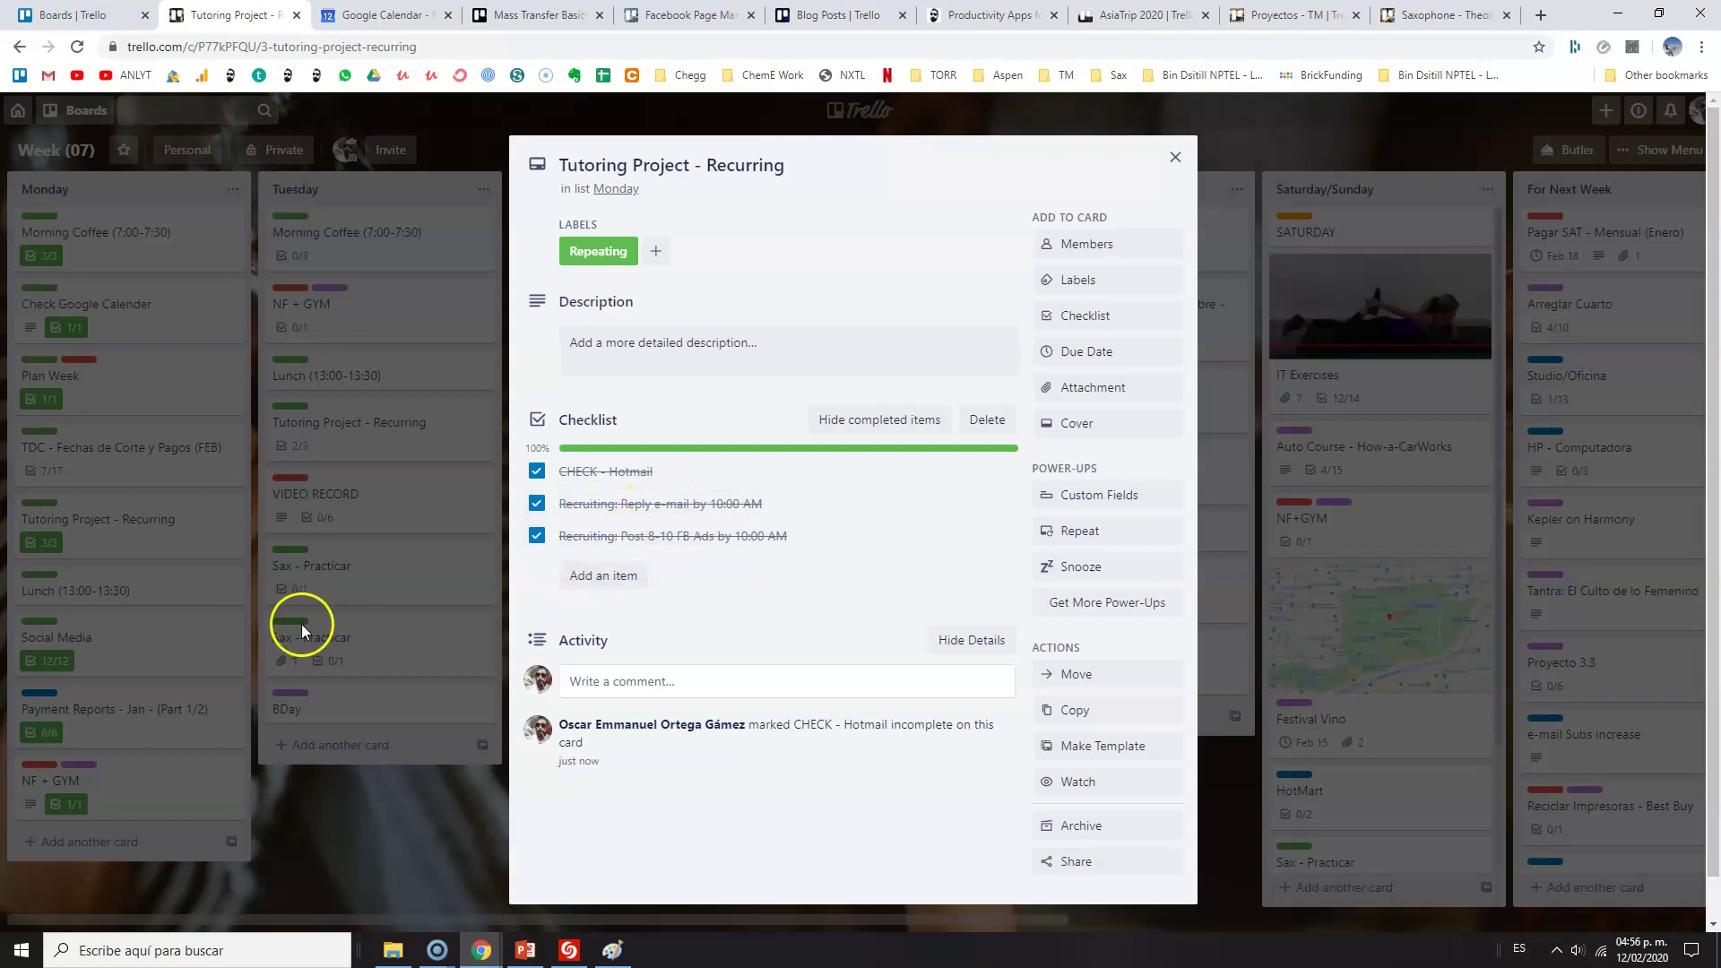
pyautogui.click(534, 473)
pyautogui.click(537, 505)
pyautogui.click(536, 537)
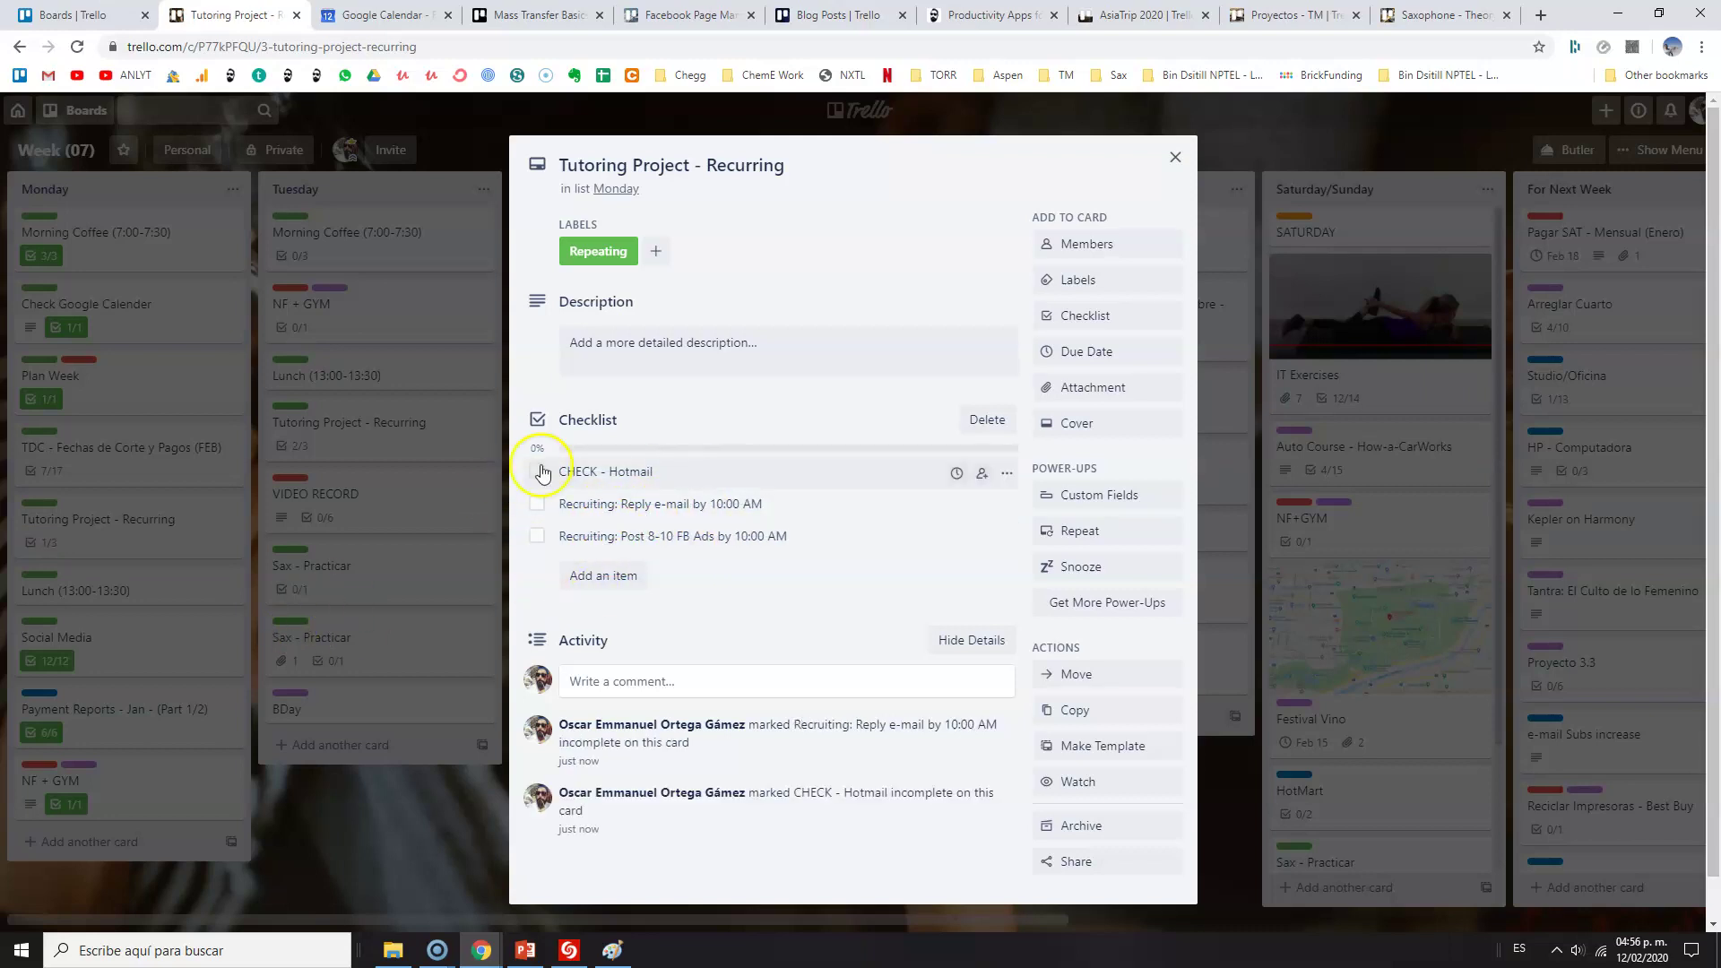
pyautogui.click(536, 504)
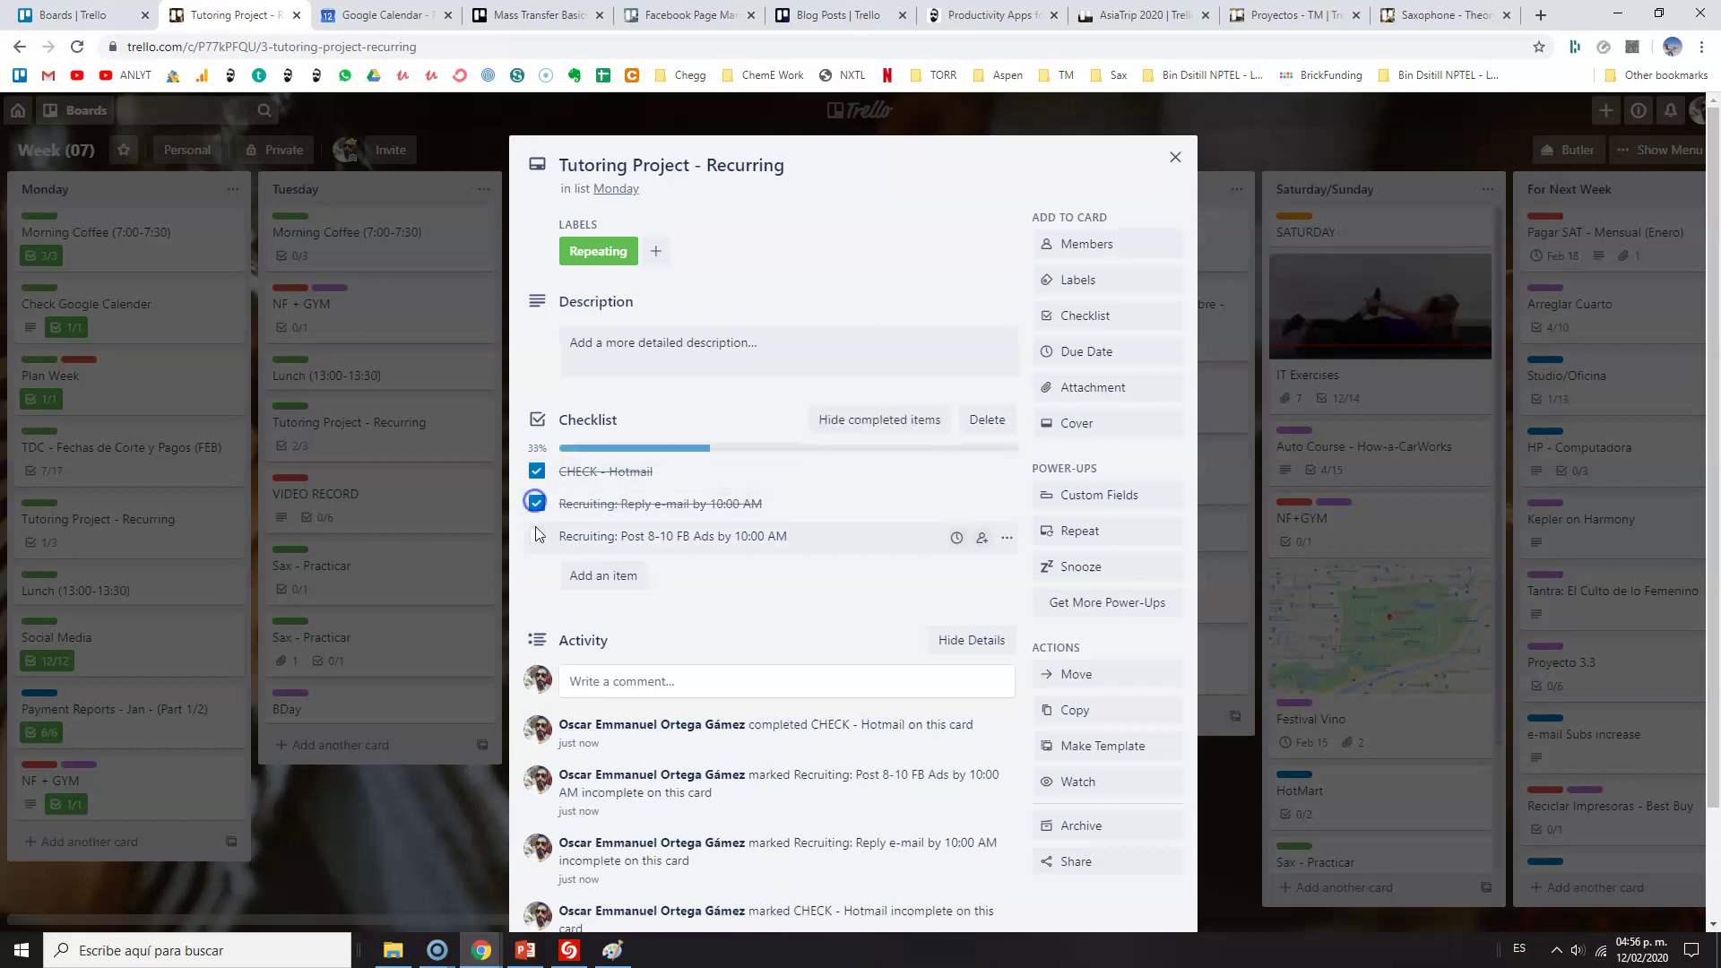
pyautogui.click(536, 536)
pyautogui.click(422, 469)
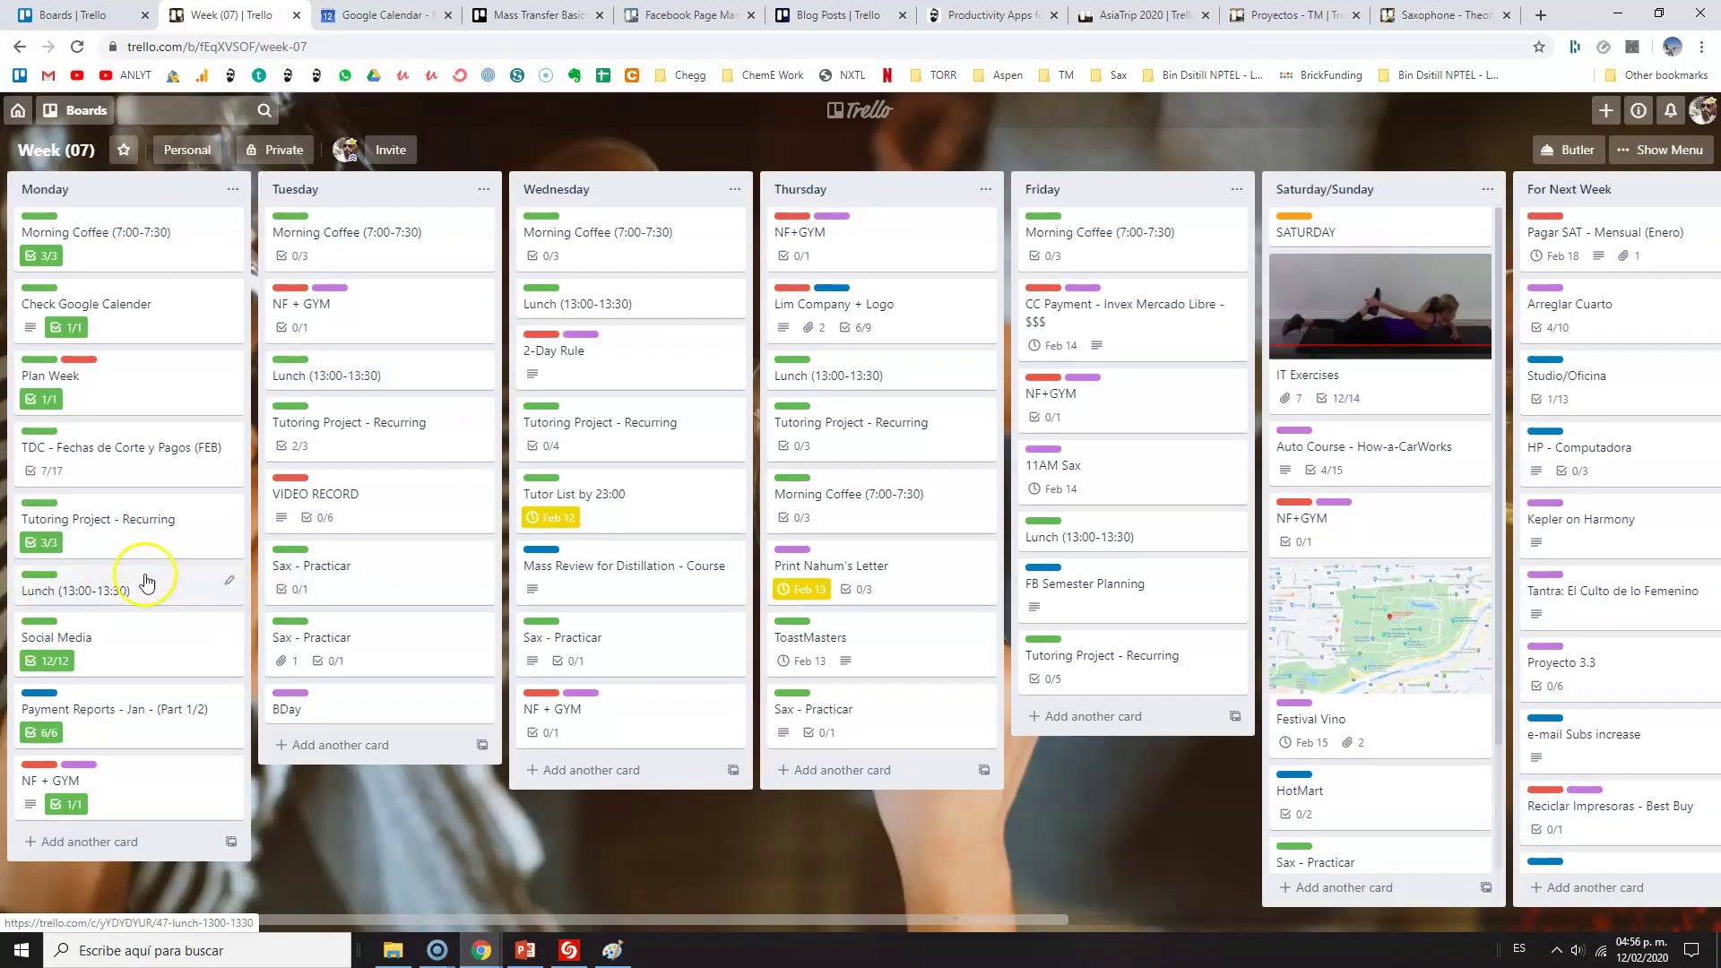
# Add the Work Task label to Monday's Social Media card
pyautogui.click(162, 639)
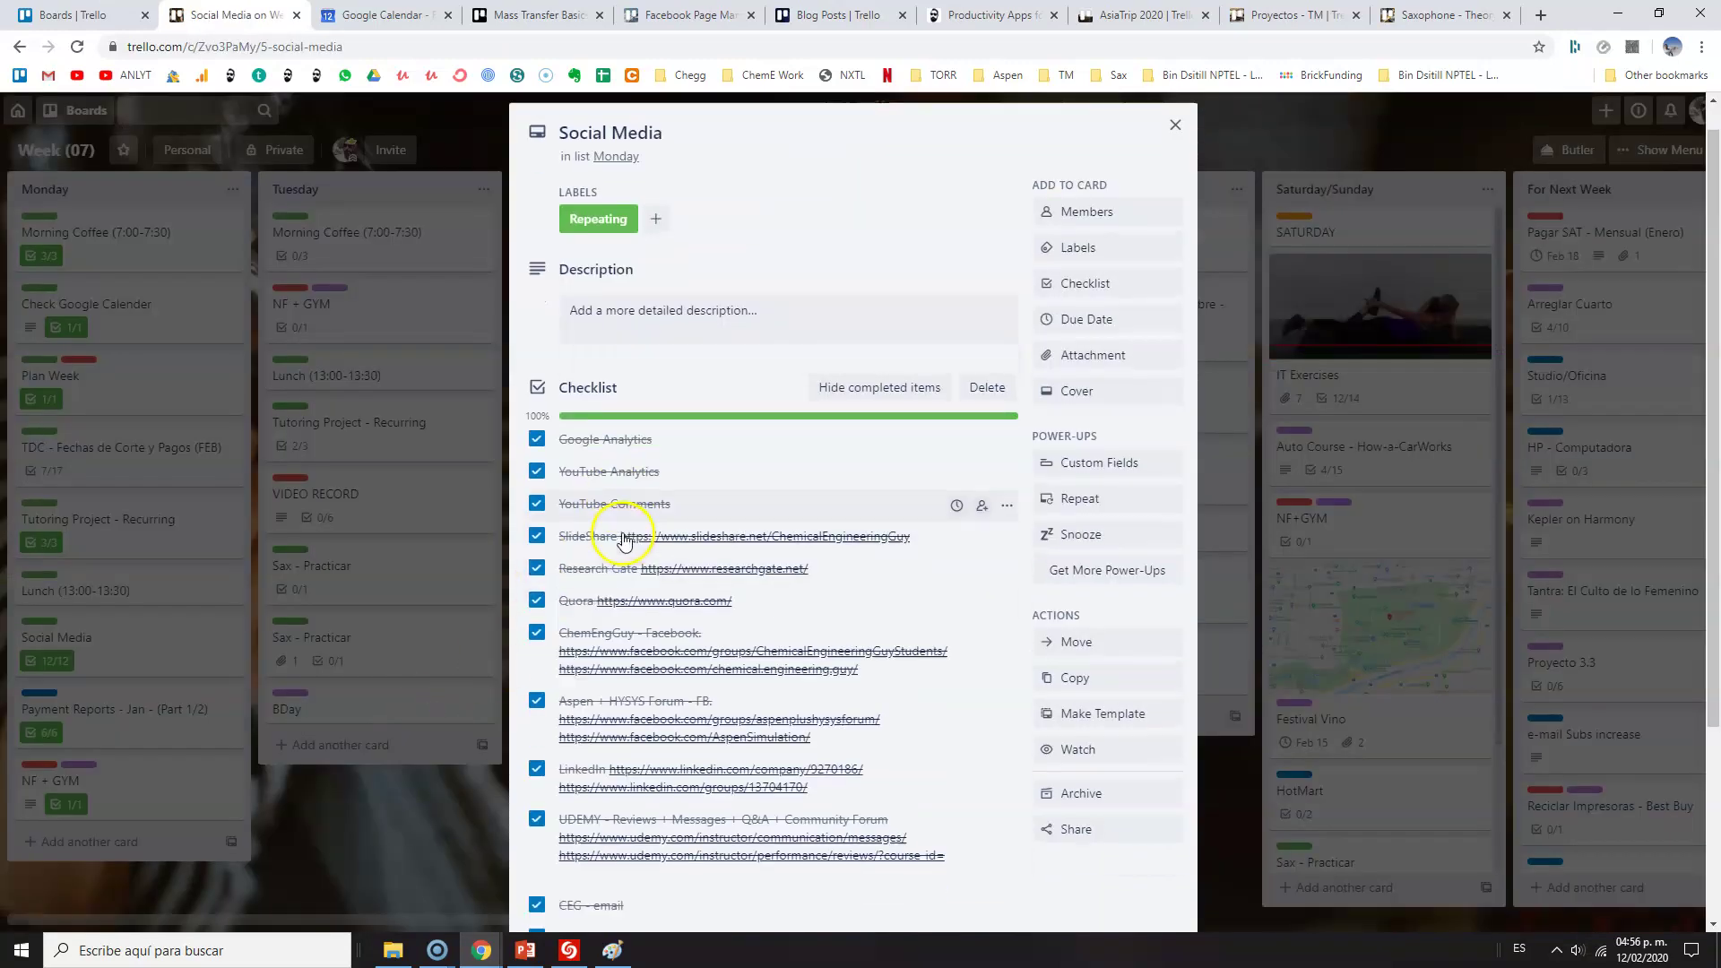
pyautogui.scroll(-2, 615, 538)
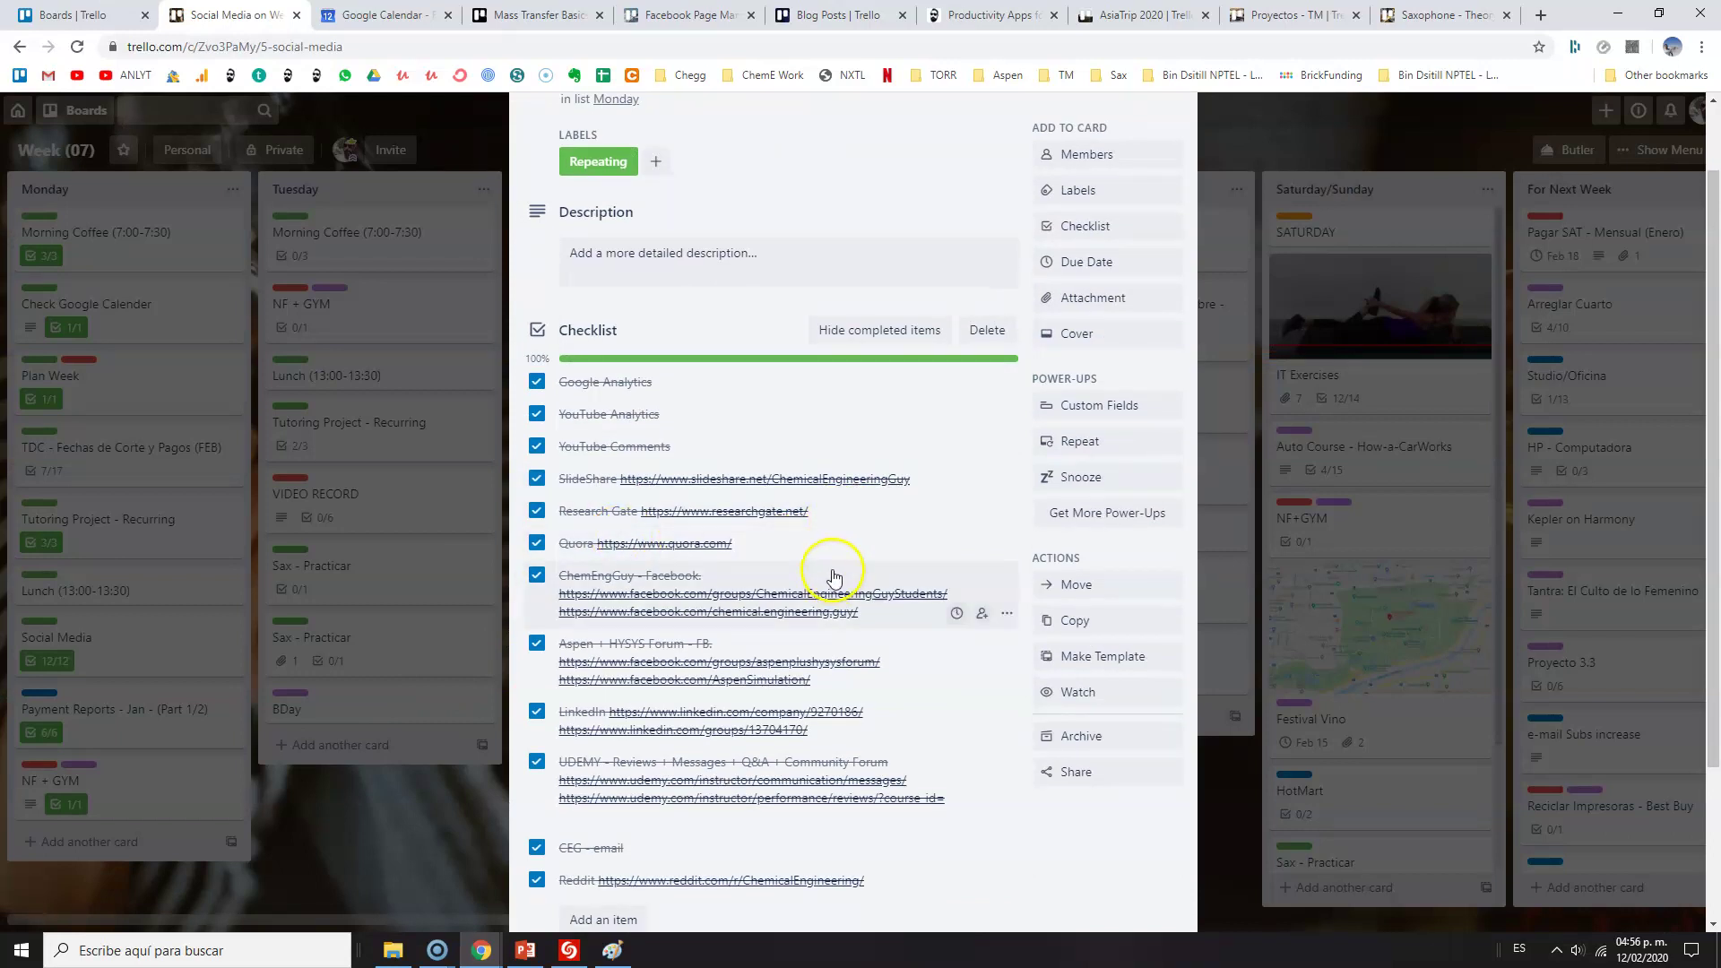
pyautogui.scroll(2, 789, 430)
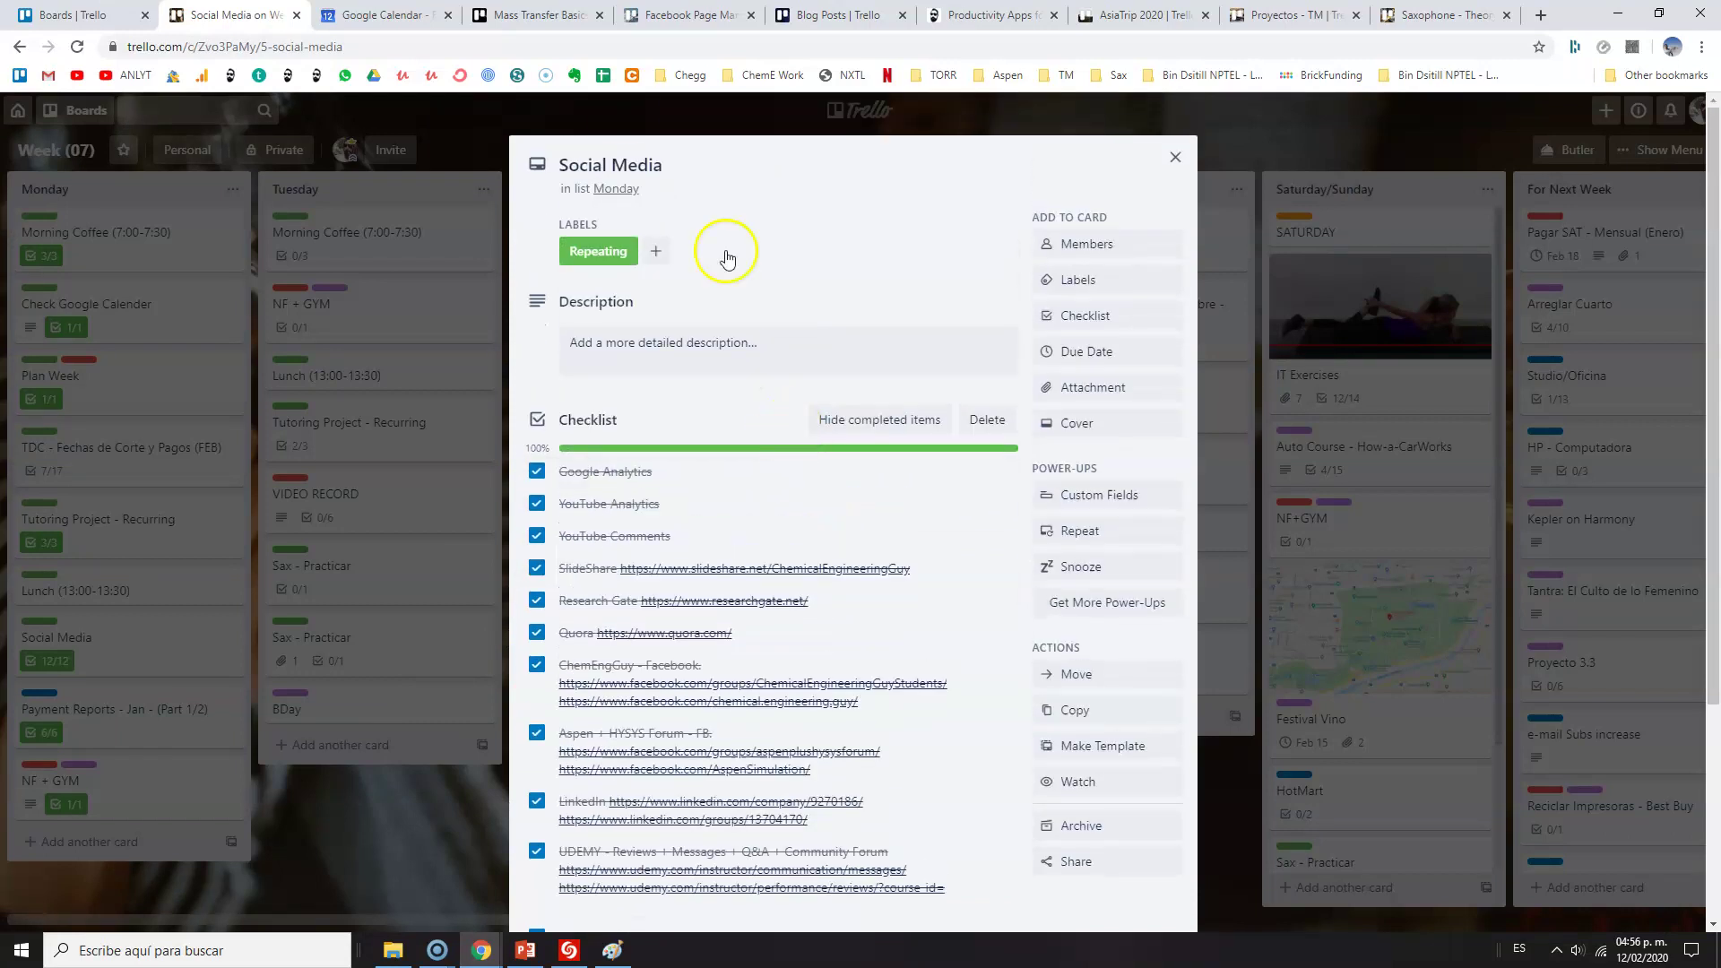
pyautogui.click(1138, 282)
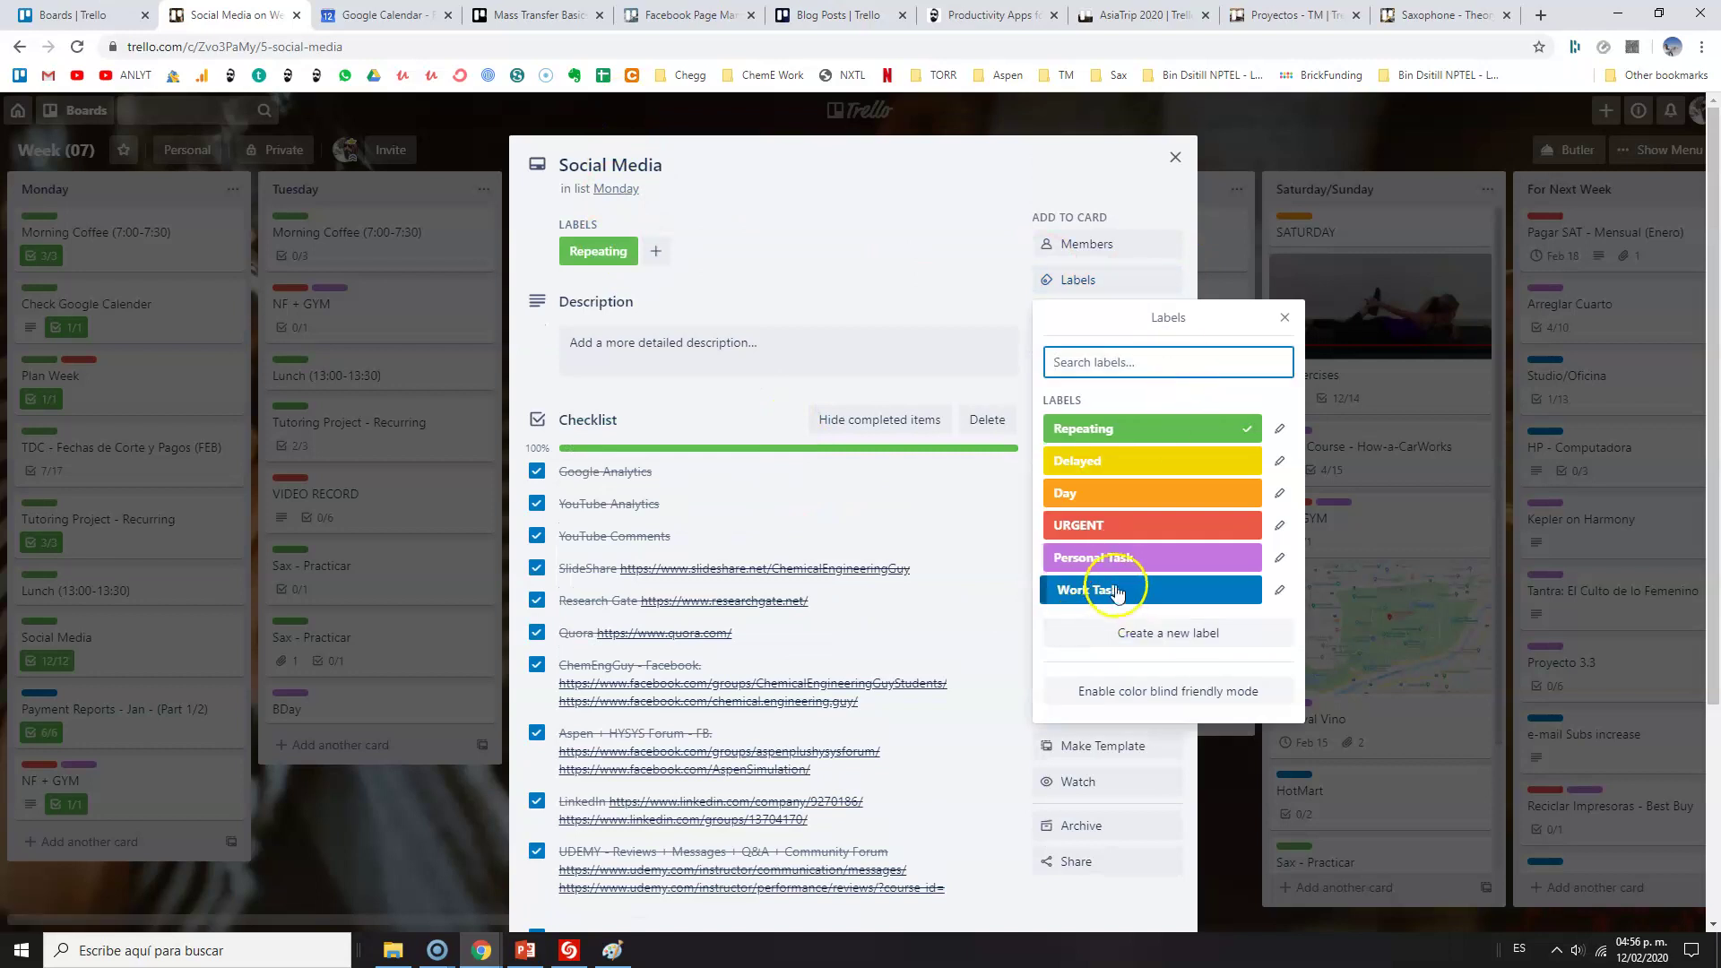
pyautogui.click(1111, 590)
pyautogui.click(1284, 319)
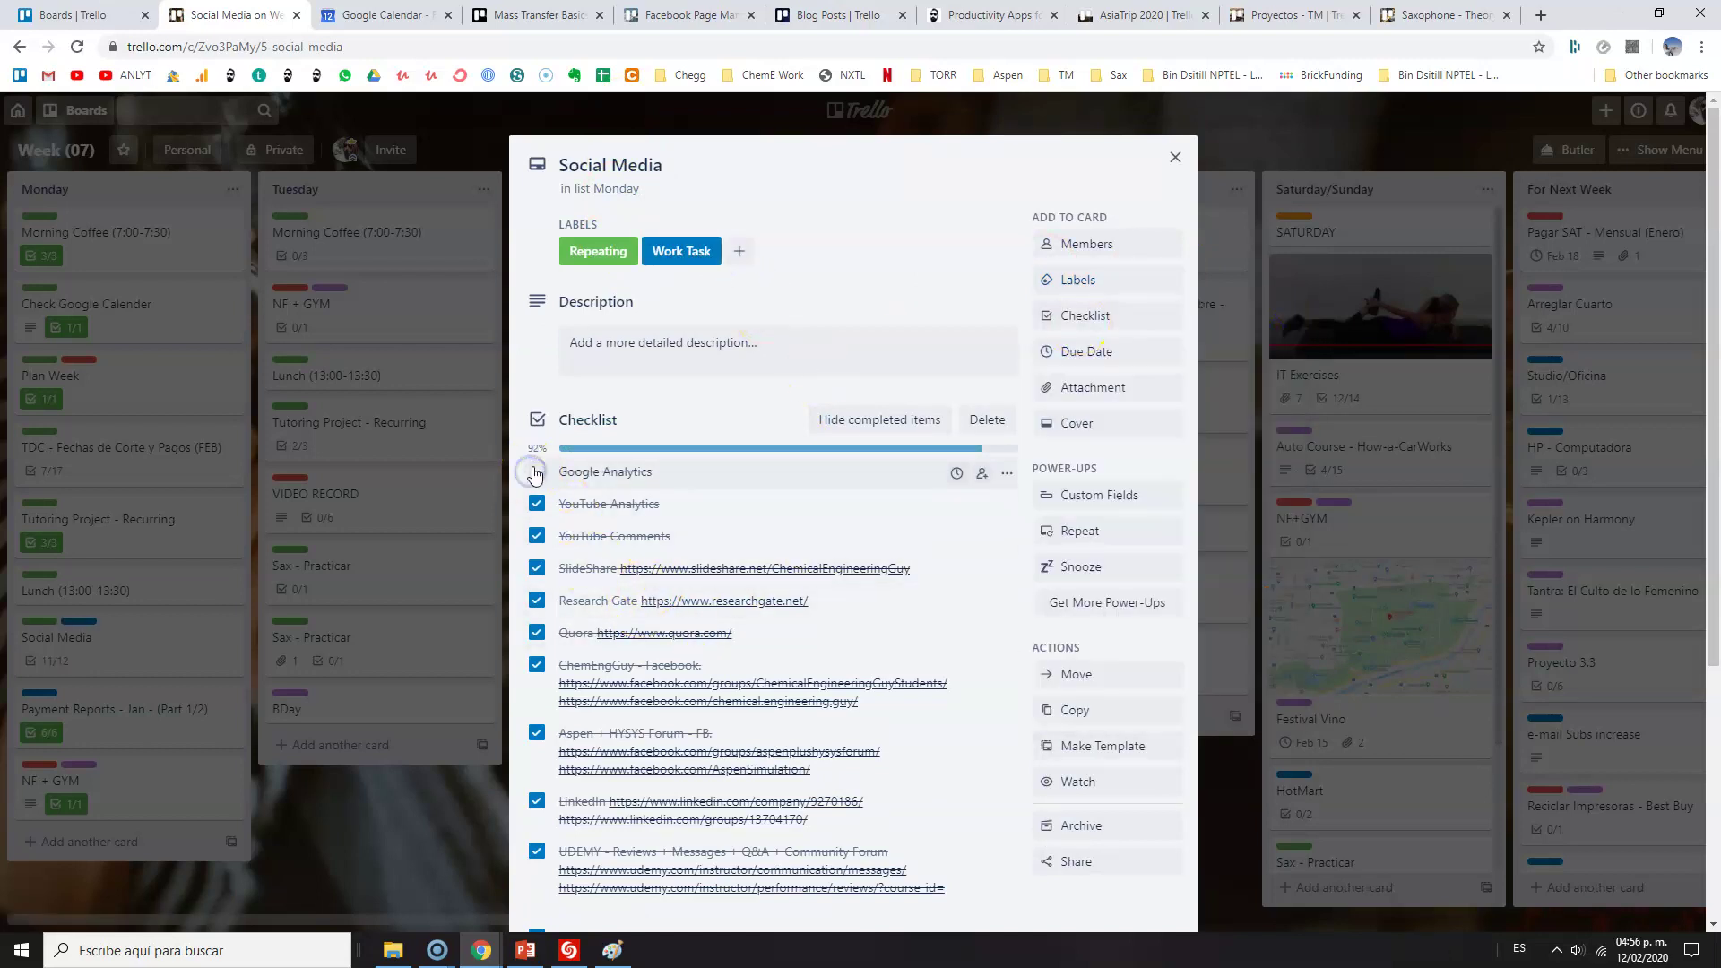
# Re-tick the toggled checklist items so Social Media stays at 12/12, then close the card
pyautogui.click(531, 475)
pyautogui.click(536, 508)
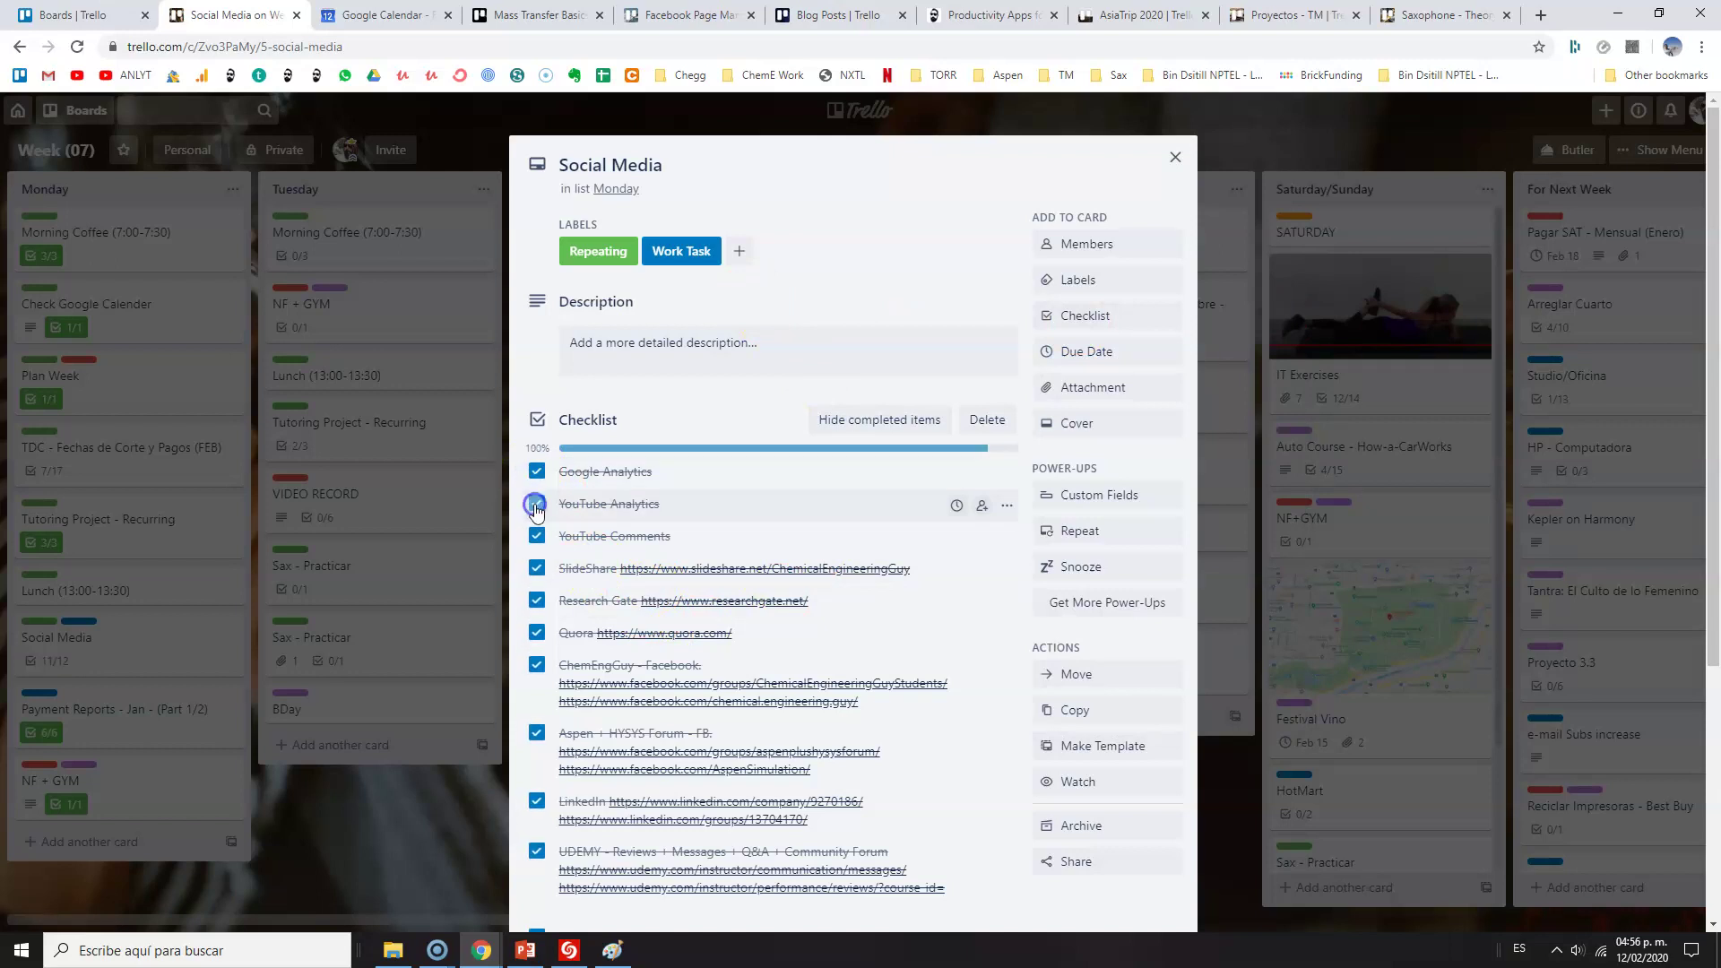
pyautogui.click(536, 541)
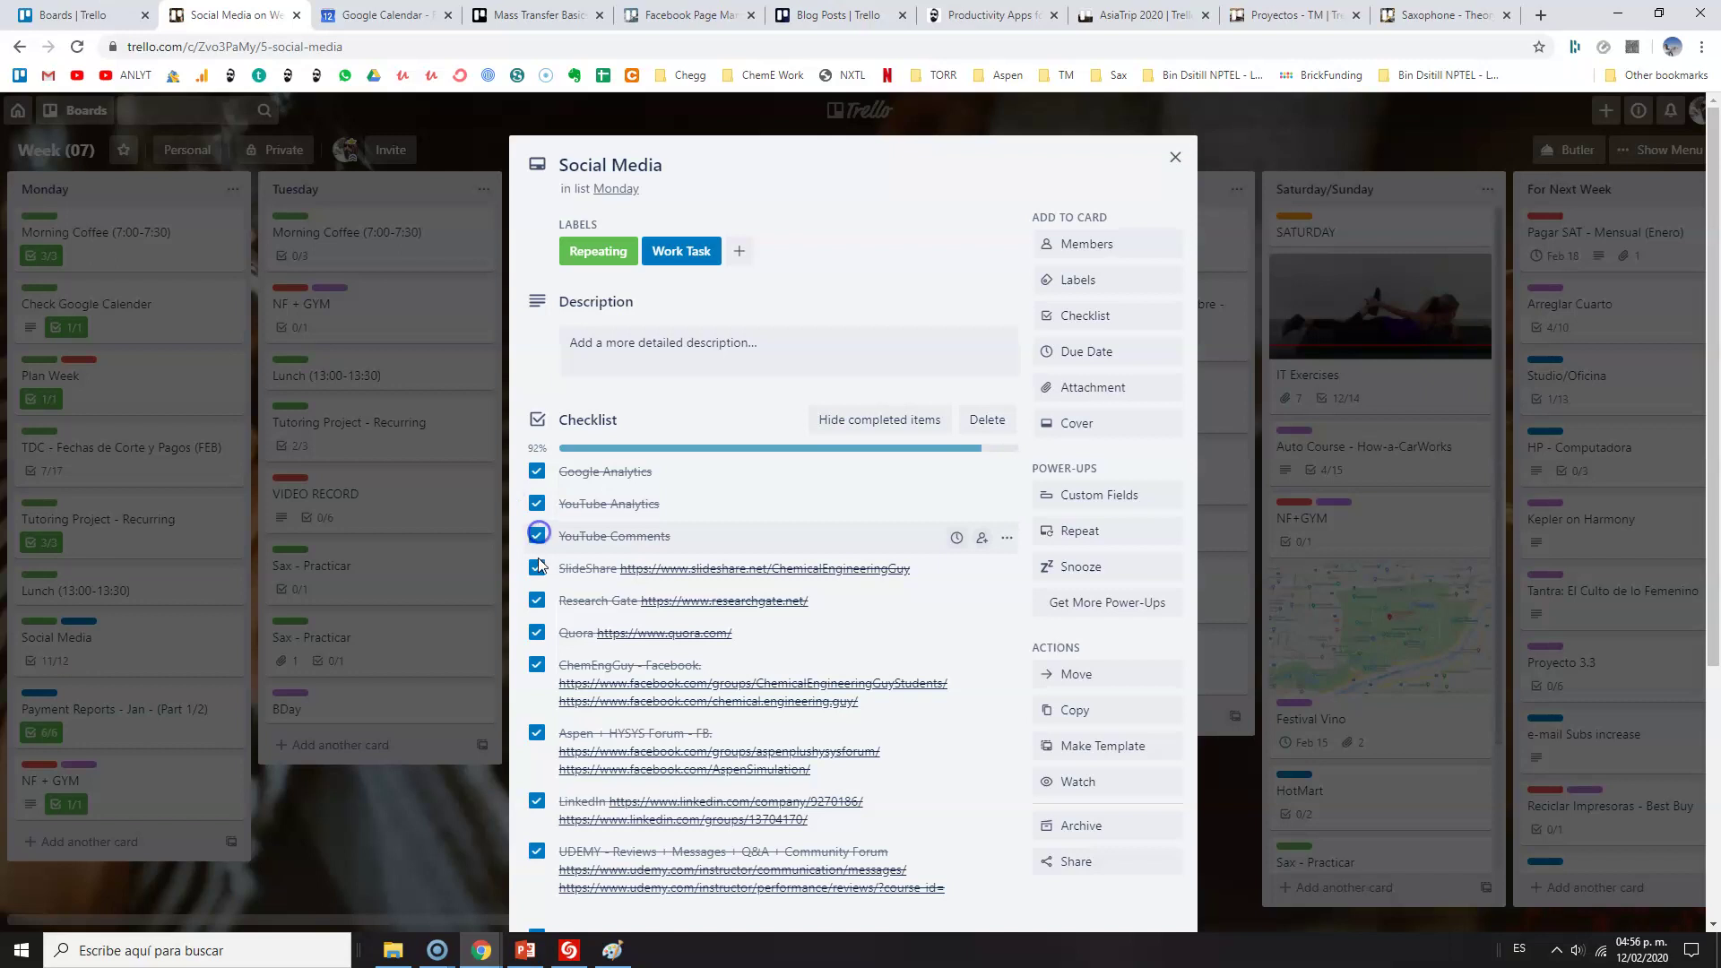
pyautogui.click(537, 538)
pyautogui.scroll(-1, 652, 564)
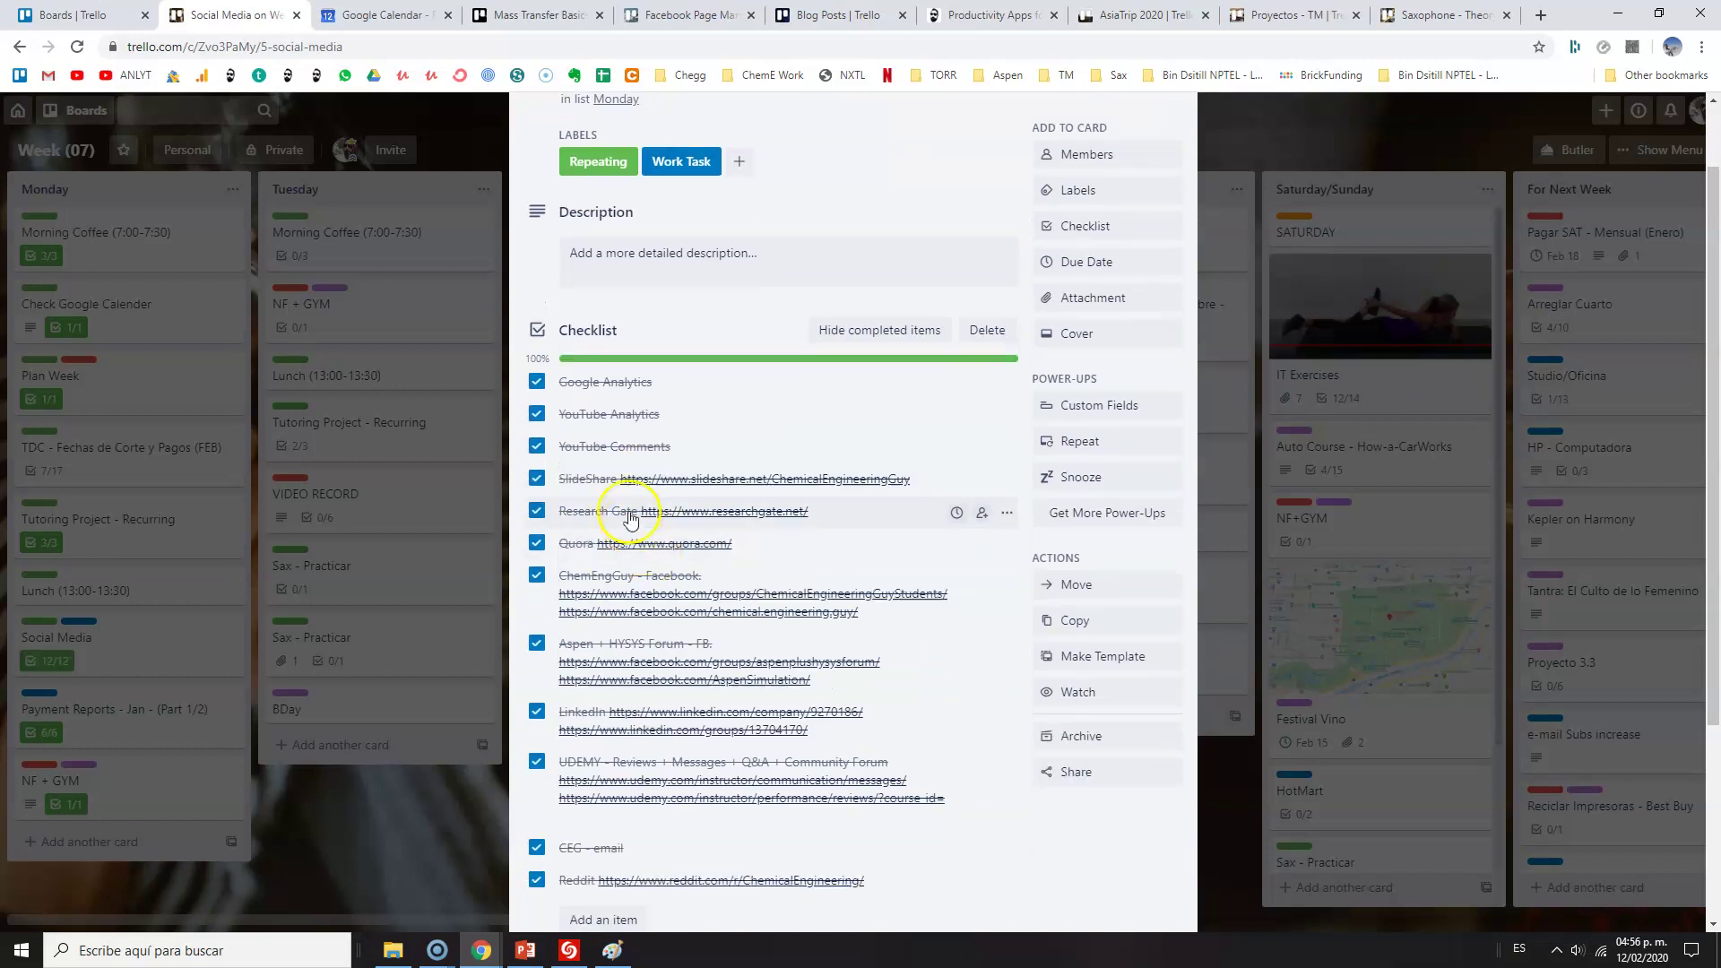
pyautogui.click(536, 574)
pyautogui.click(532, 581)
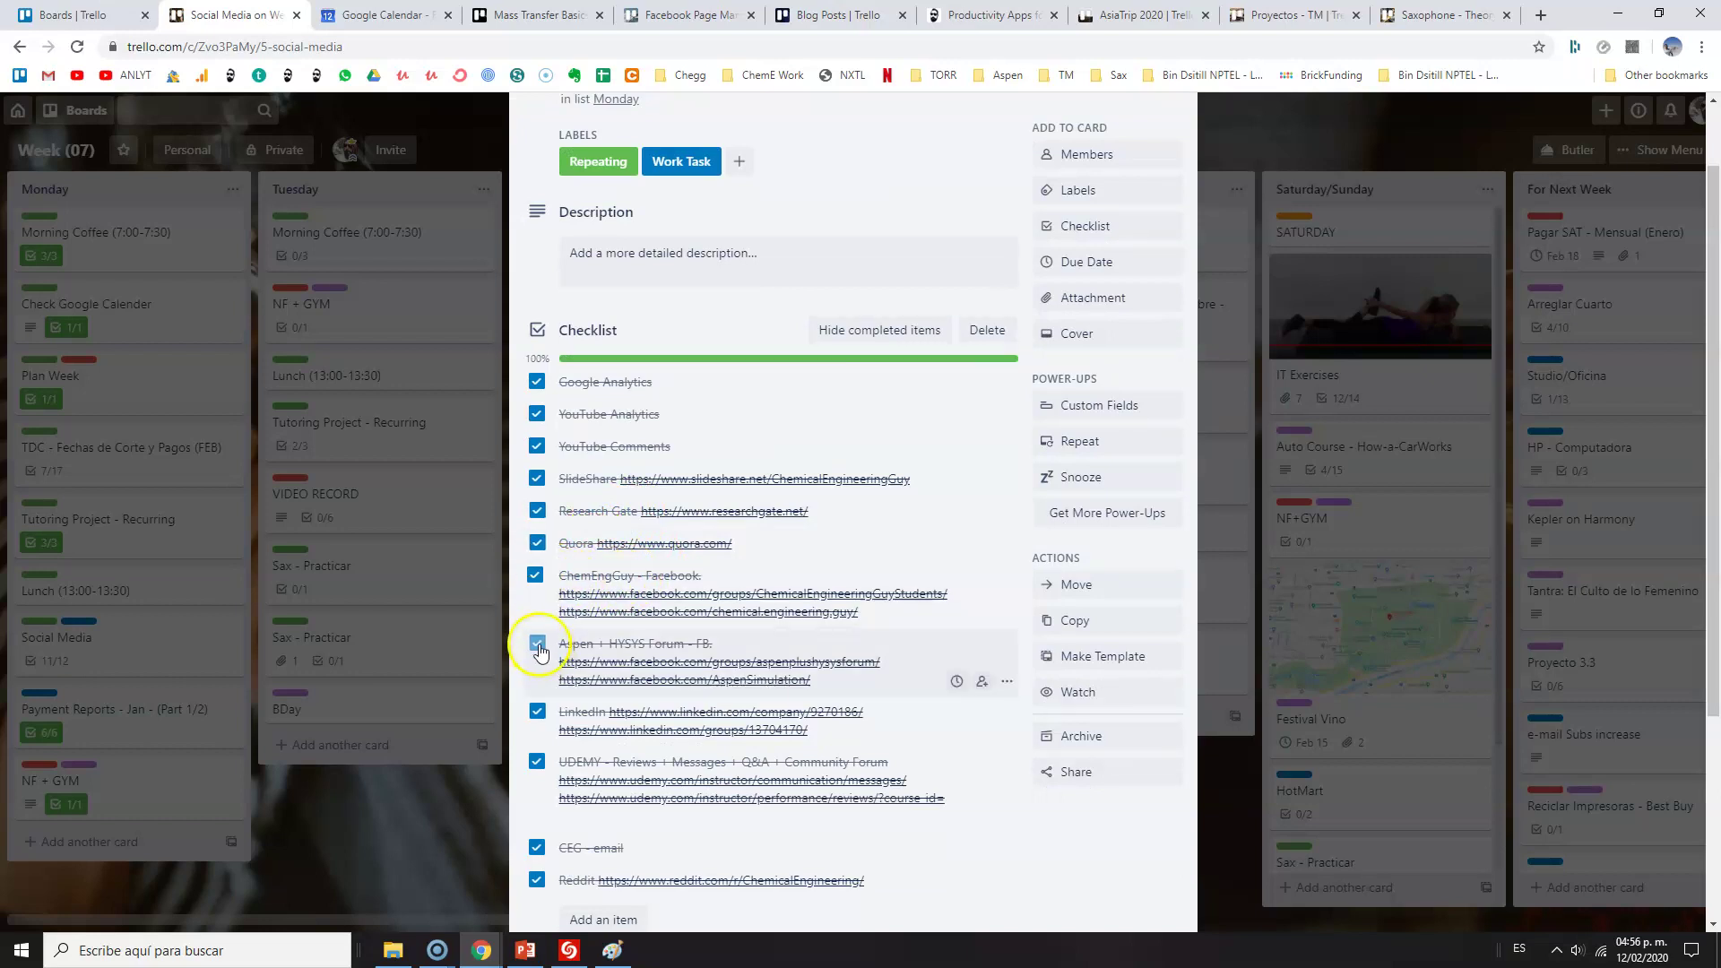
pyautogui.scroll(-1, 547, 632)
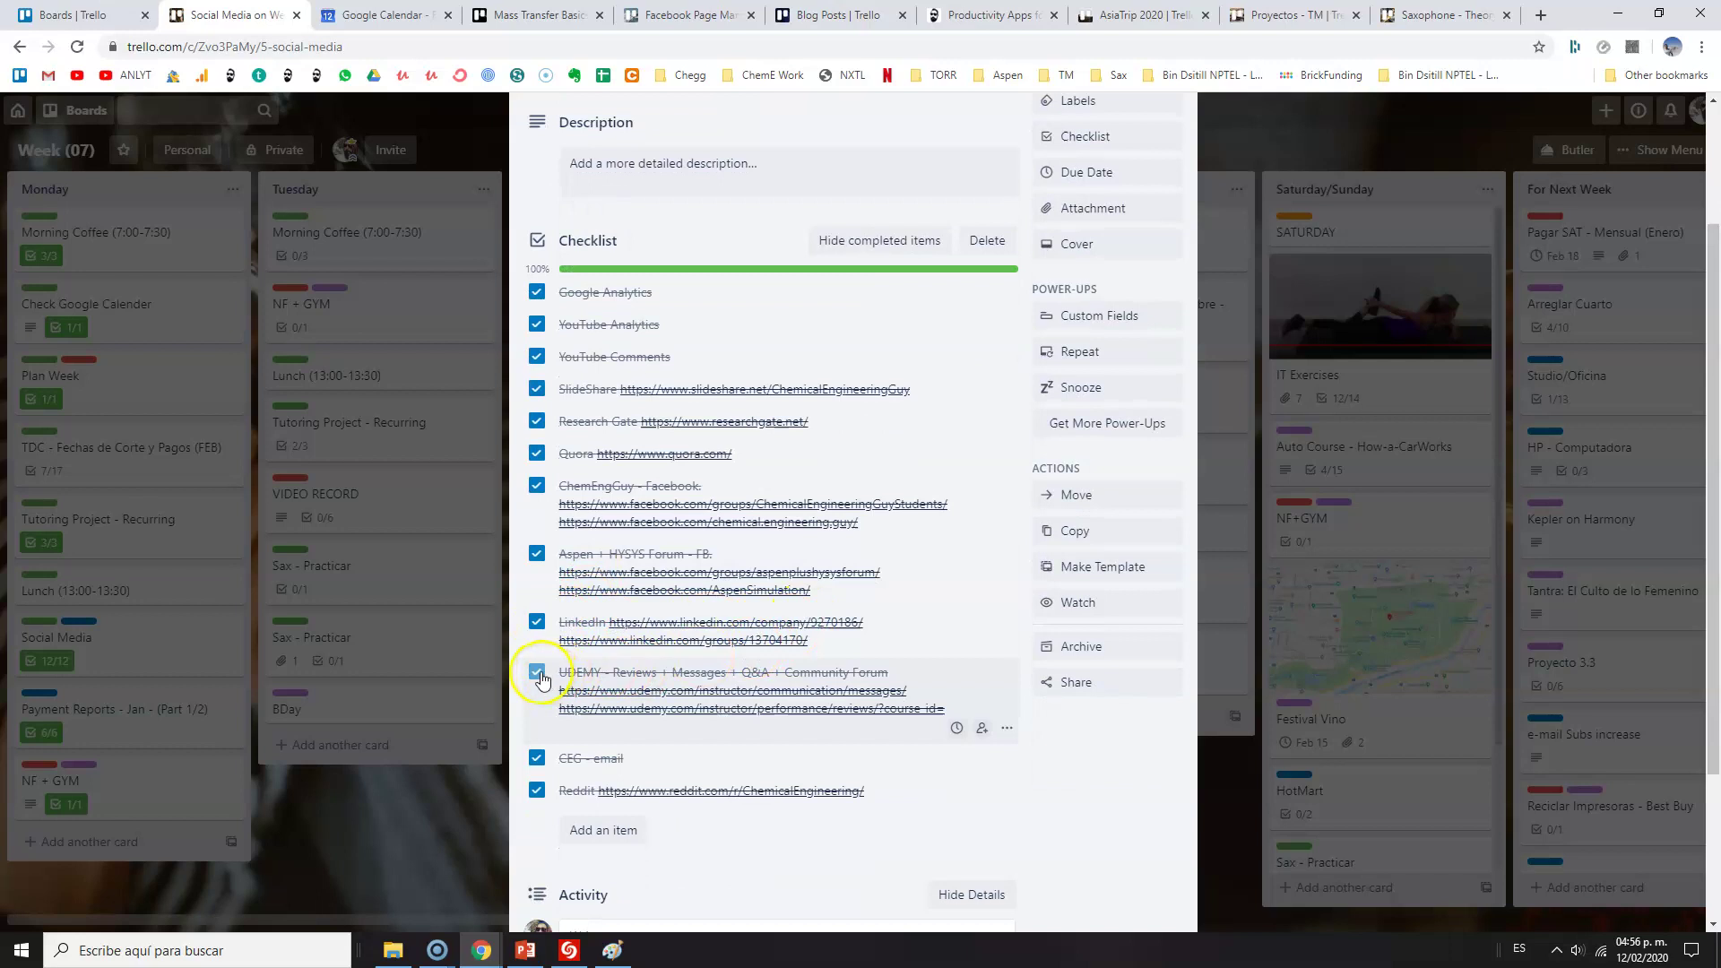
pyautogui.scroll(-2, 541, 678)
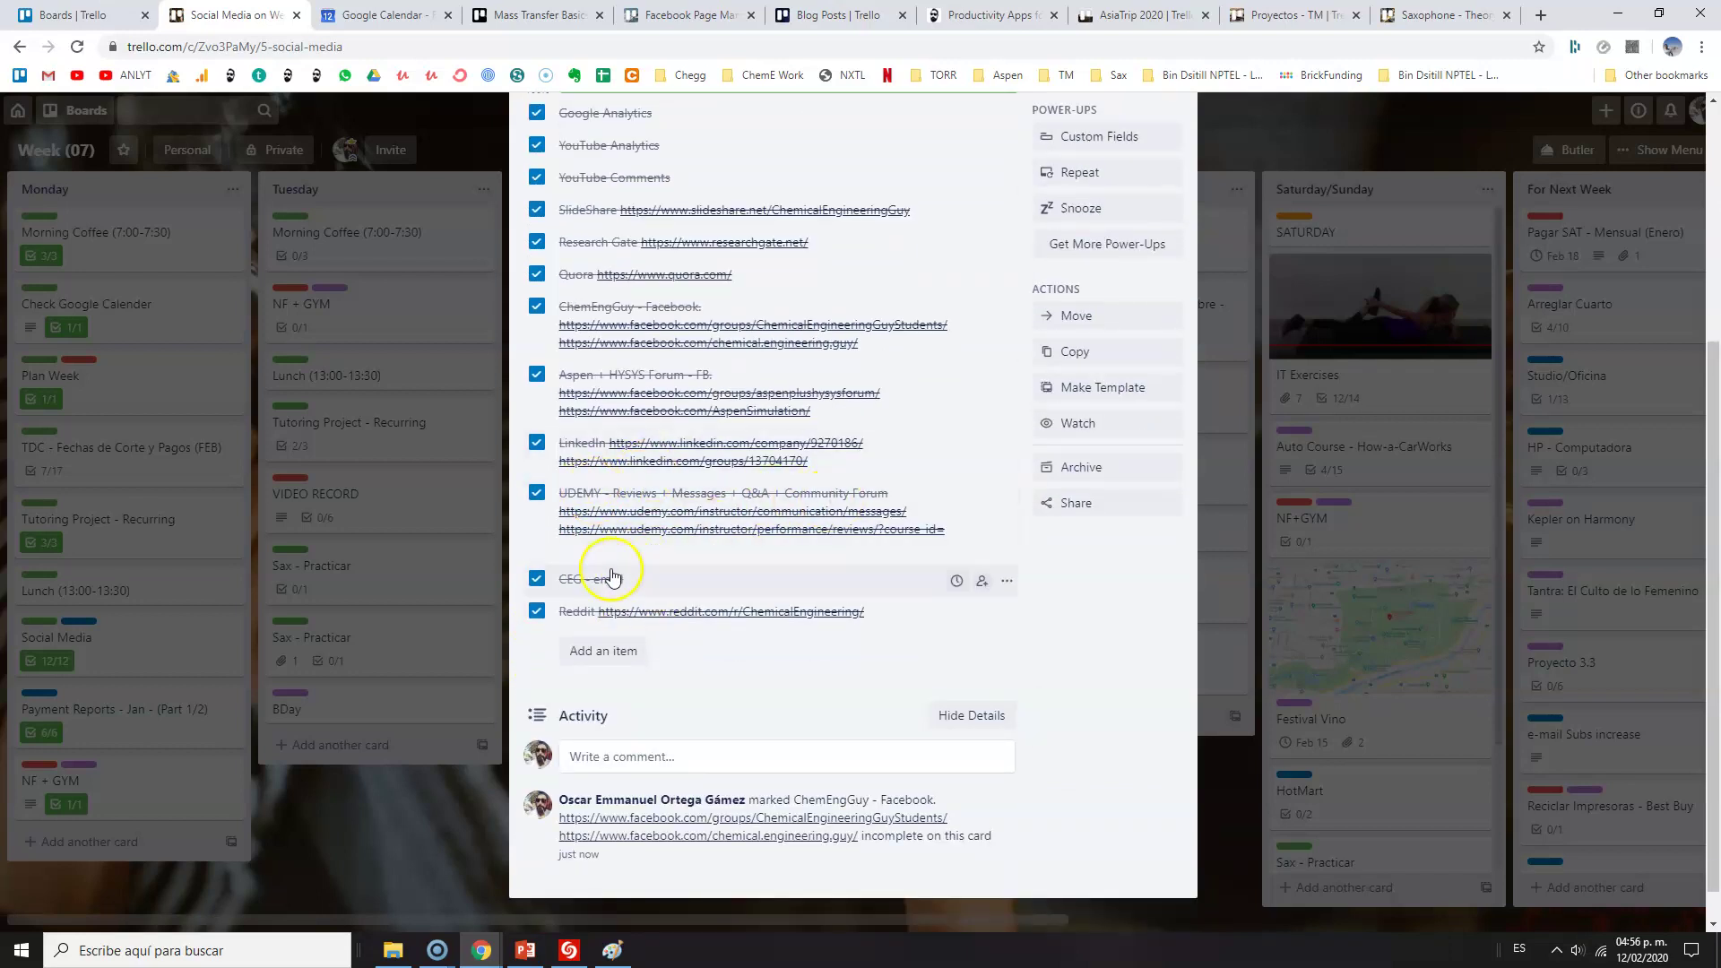
pyautogui.click(389, 773)
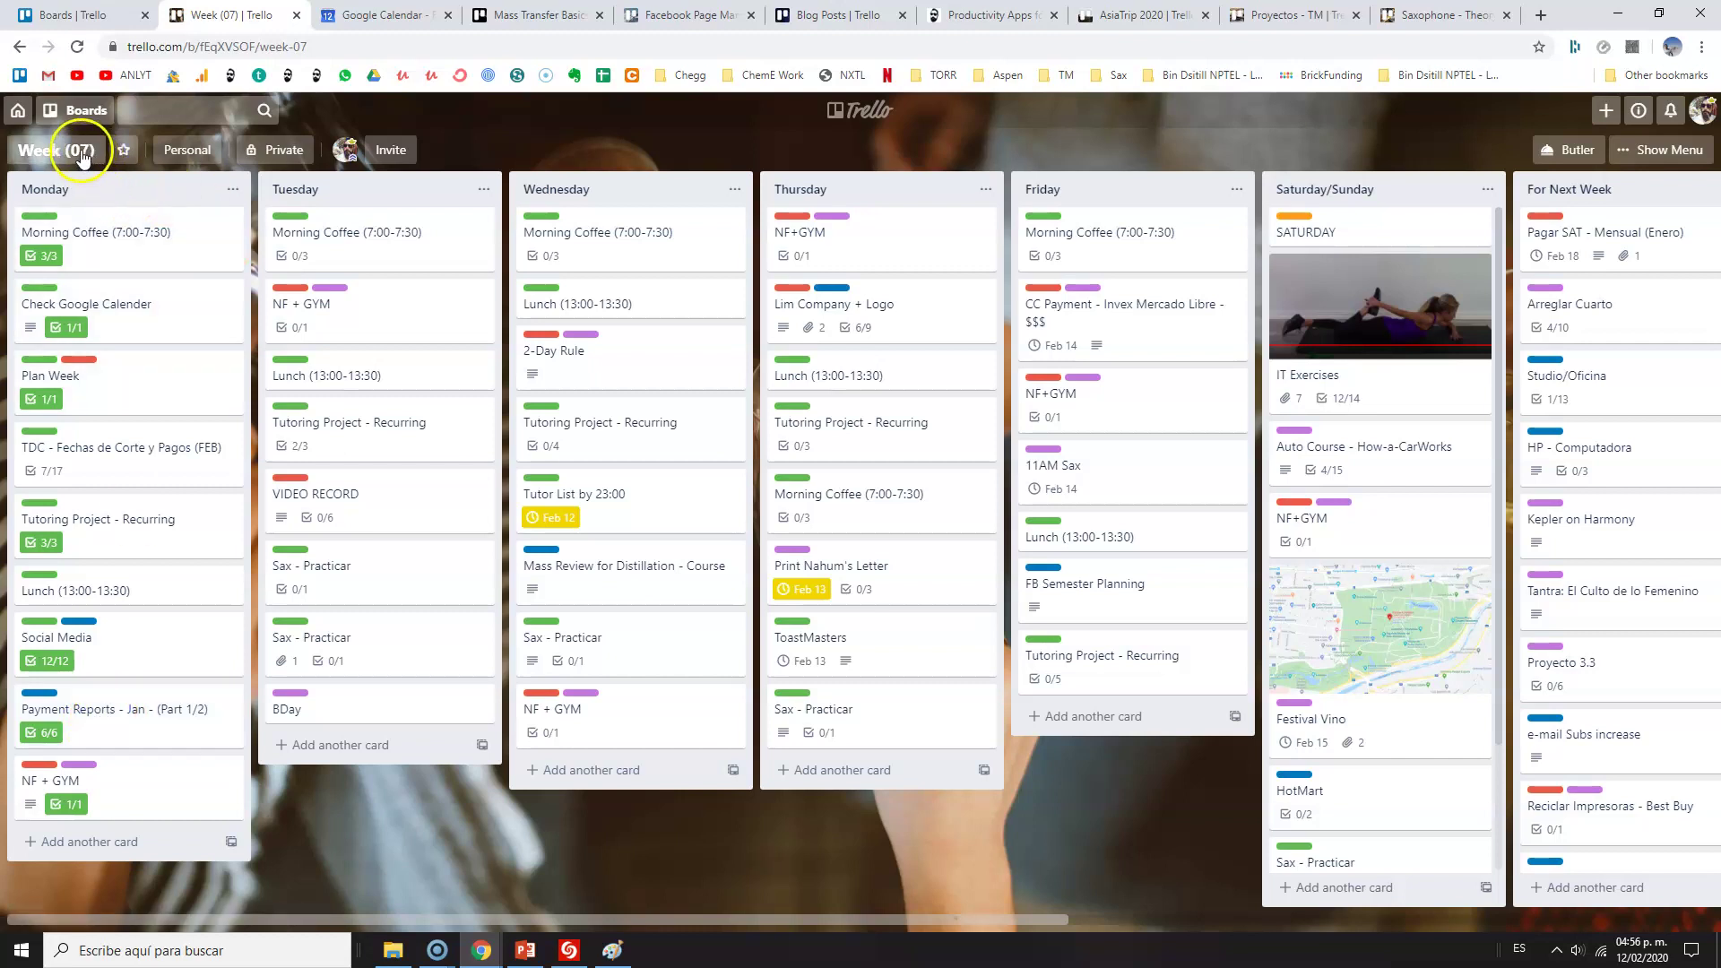
pyautogui.click(196, 728)
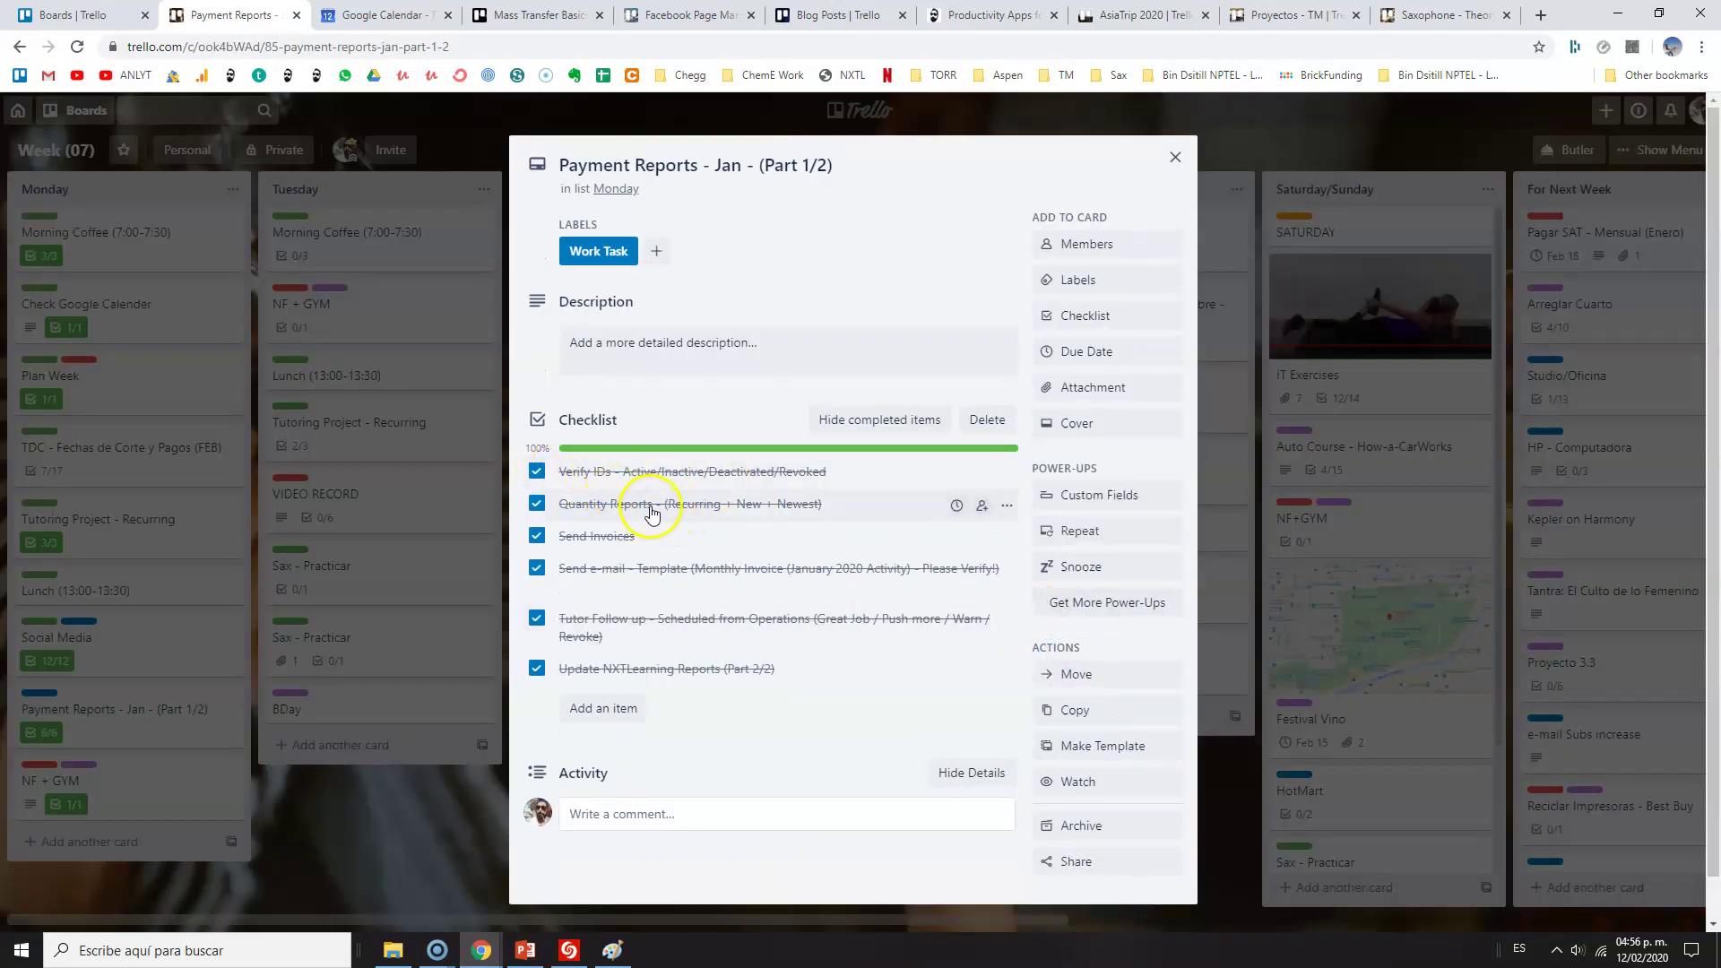
pyautogui.click(424, 787)
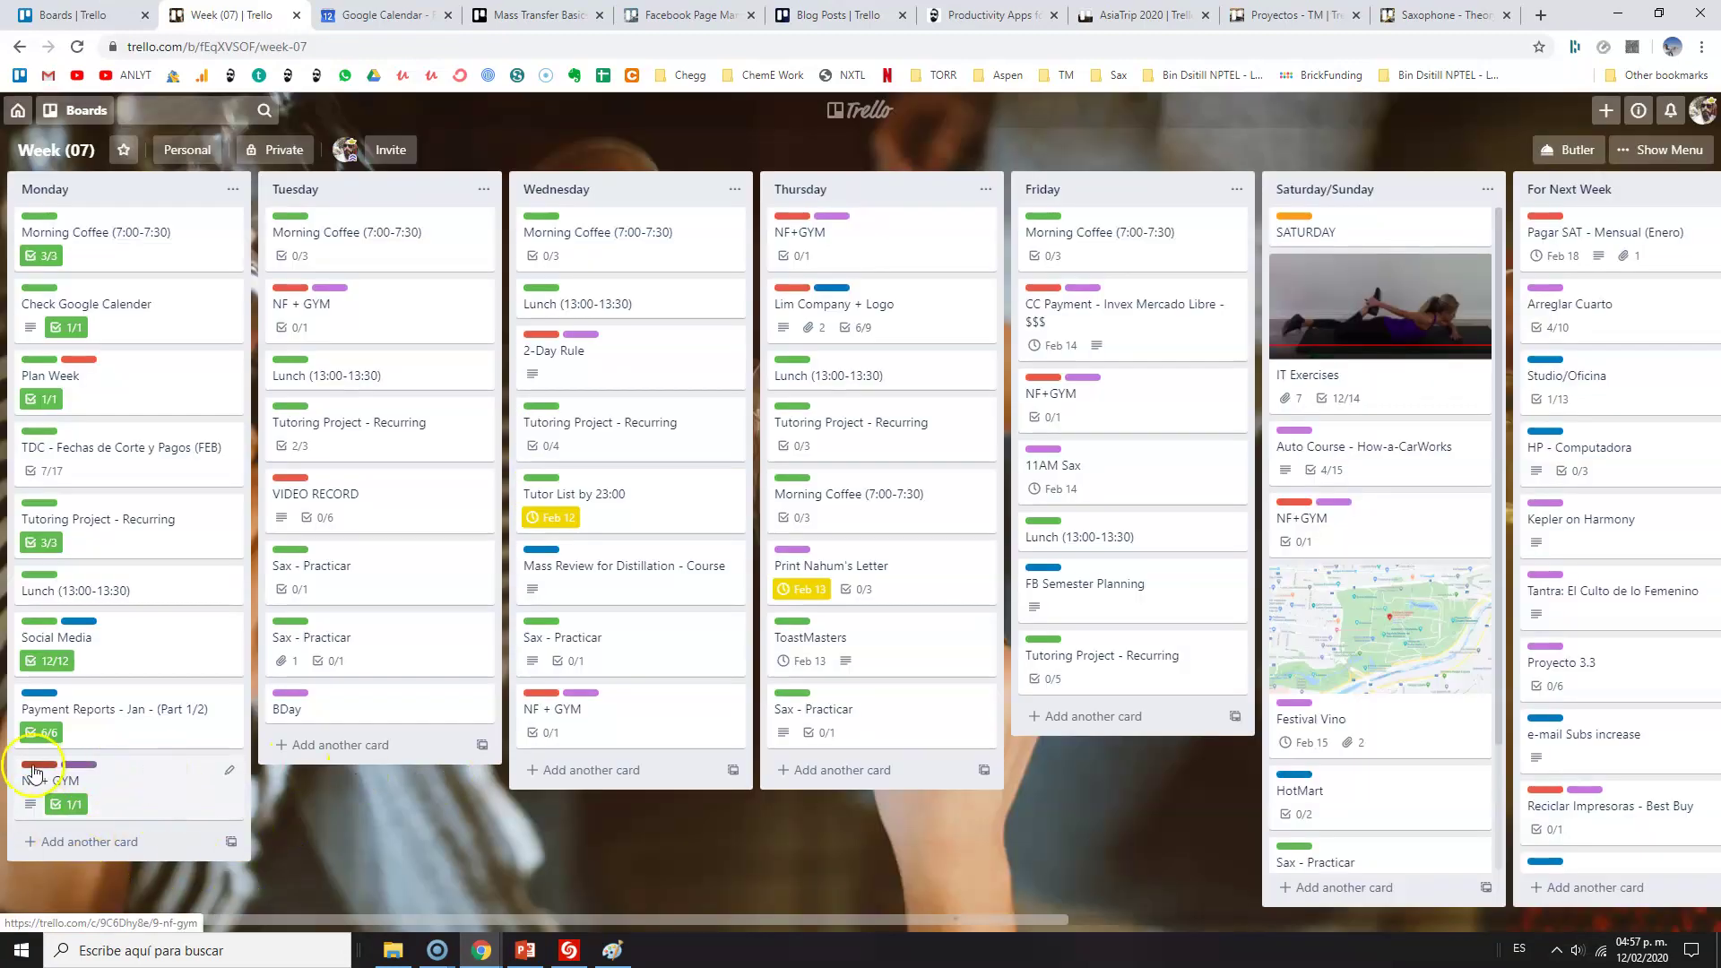
pyautogui.click(79, 767)
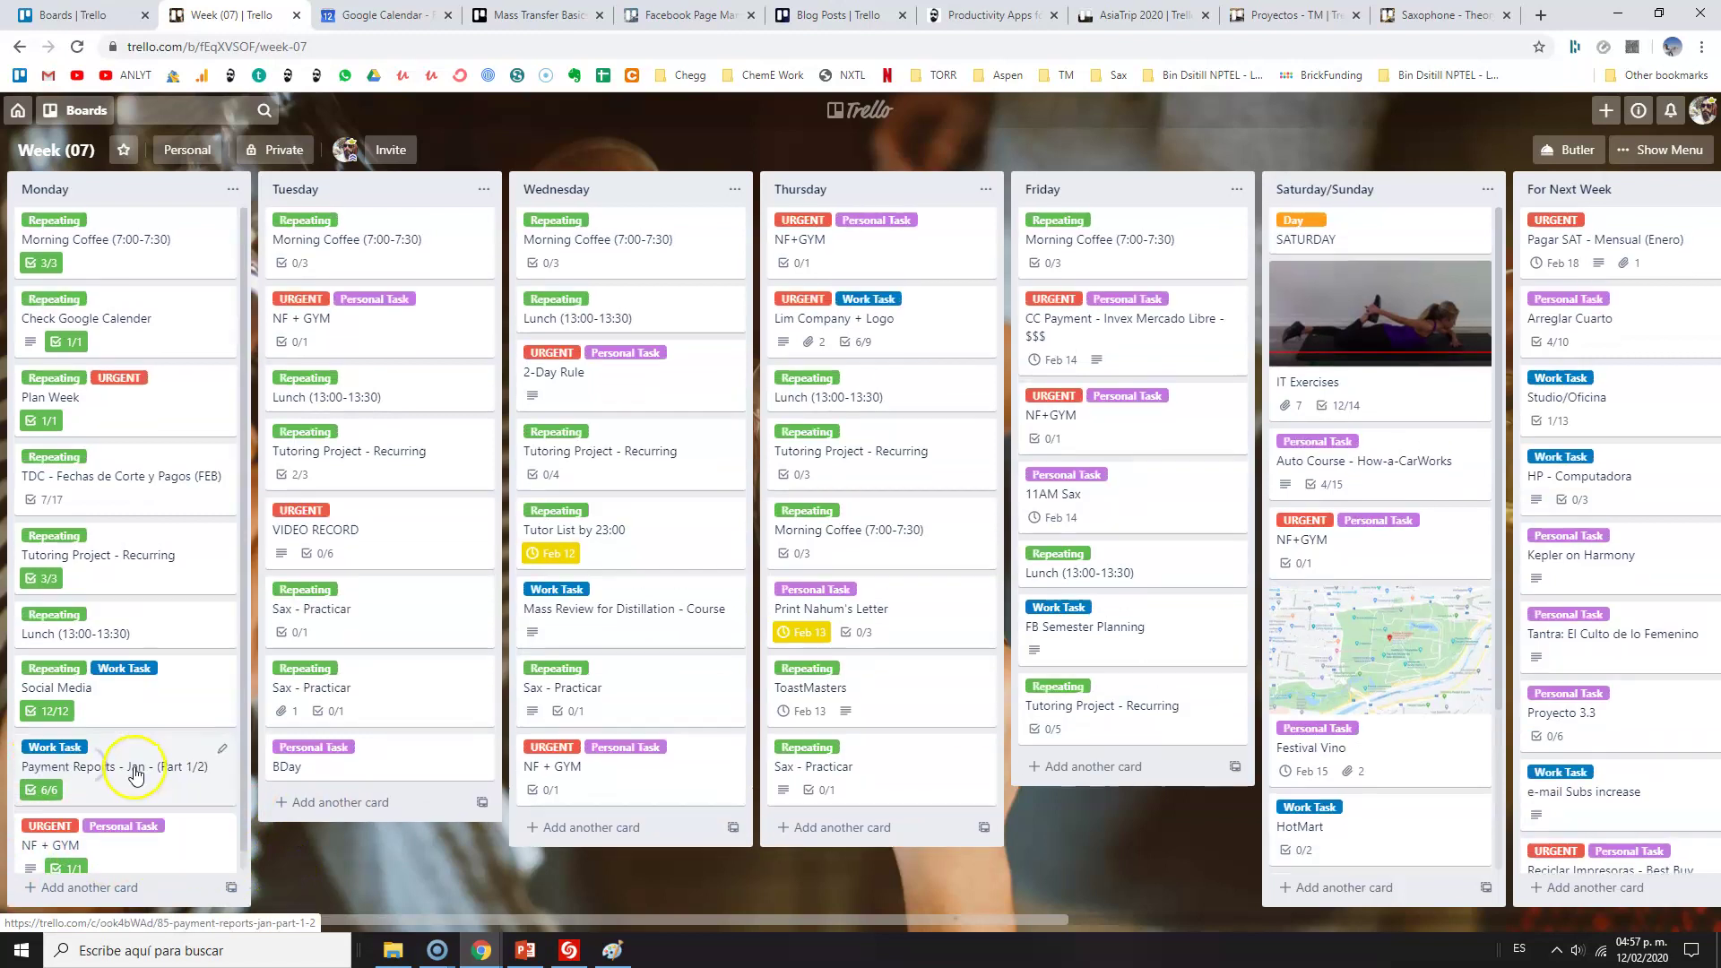
pyautogui.click(122, 836)
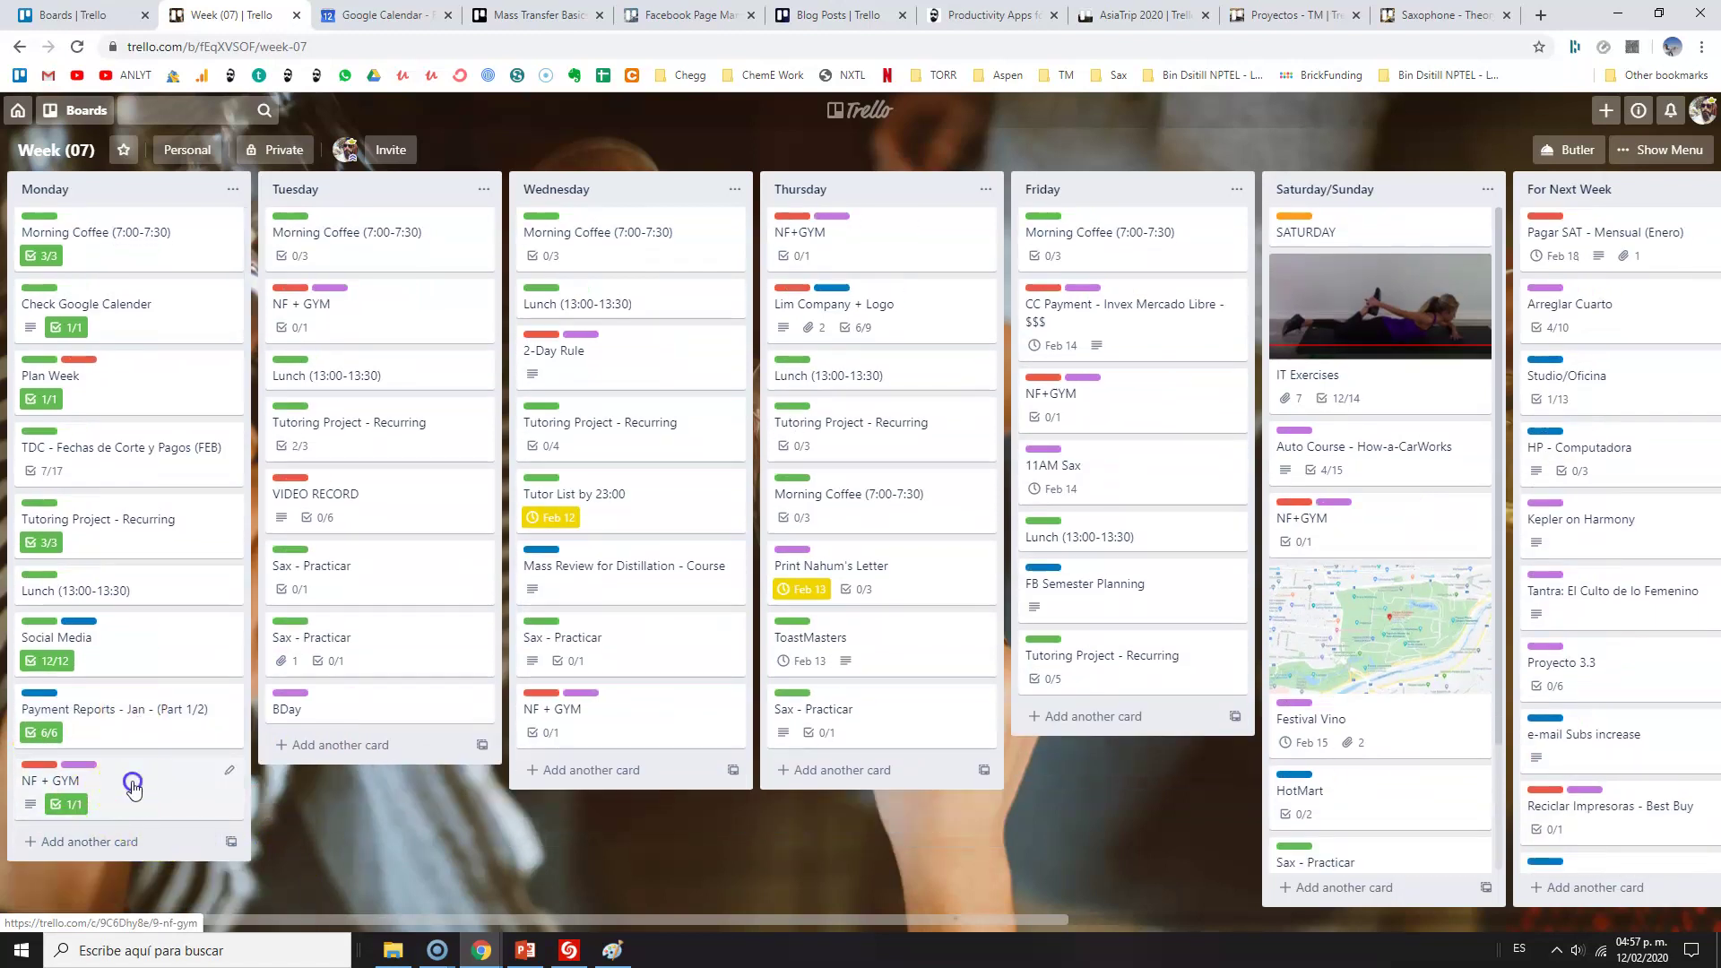
pyautogui.click(127, 788)
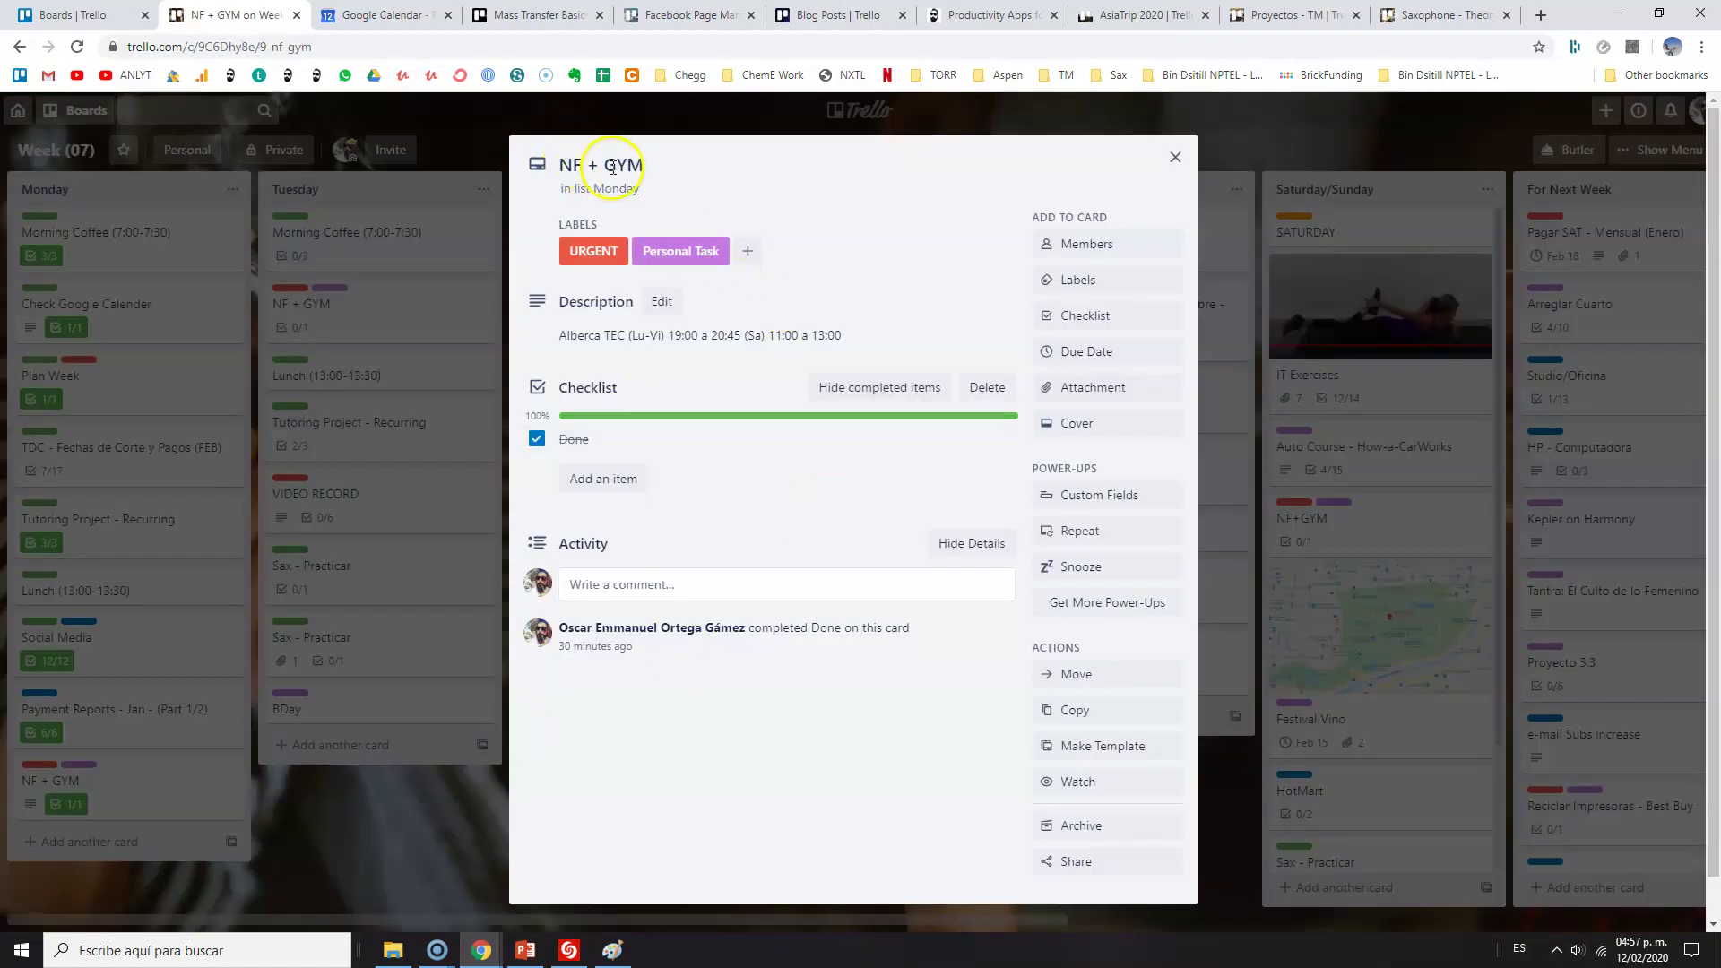
pyautogui.click(1175, 157)
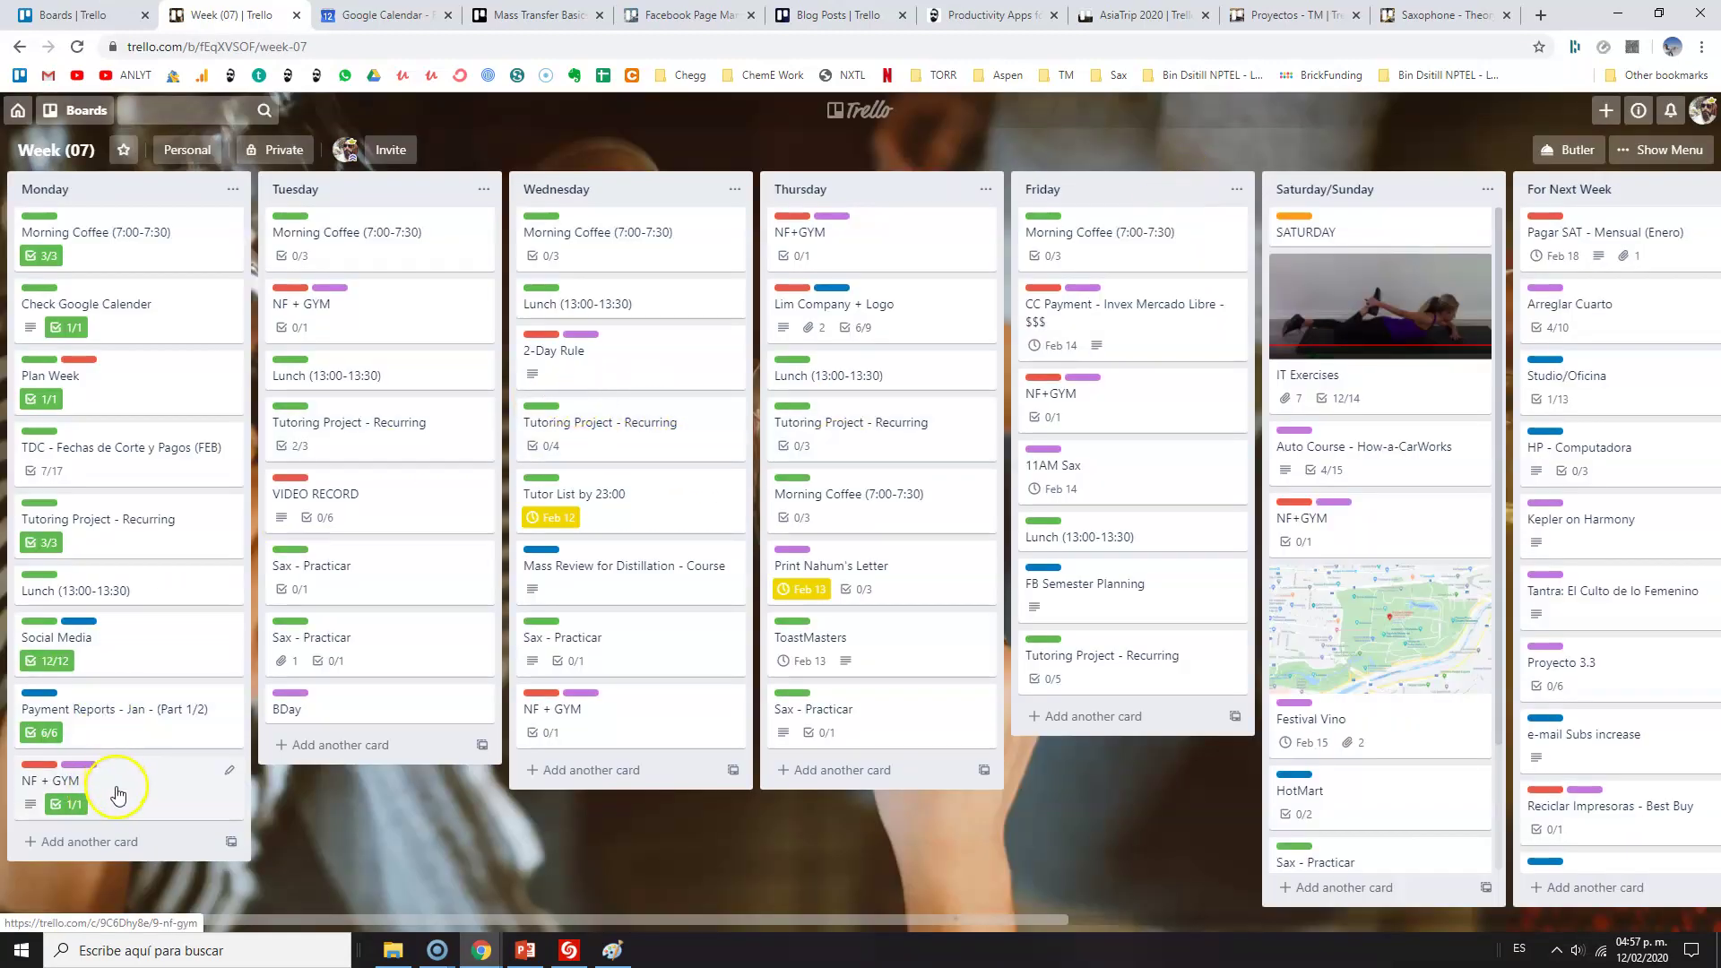
# Open Wednesday's 2-Day Rule card and look over its description's date-range lines
pyautogui.click(624, 367)
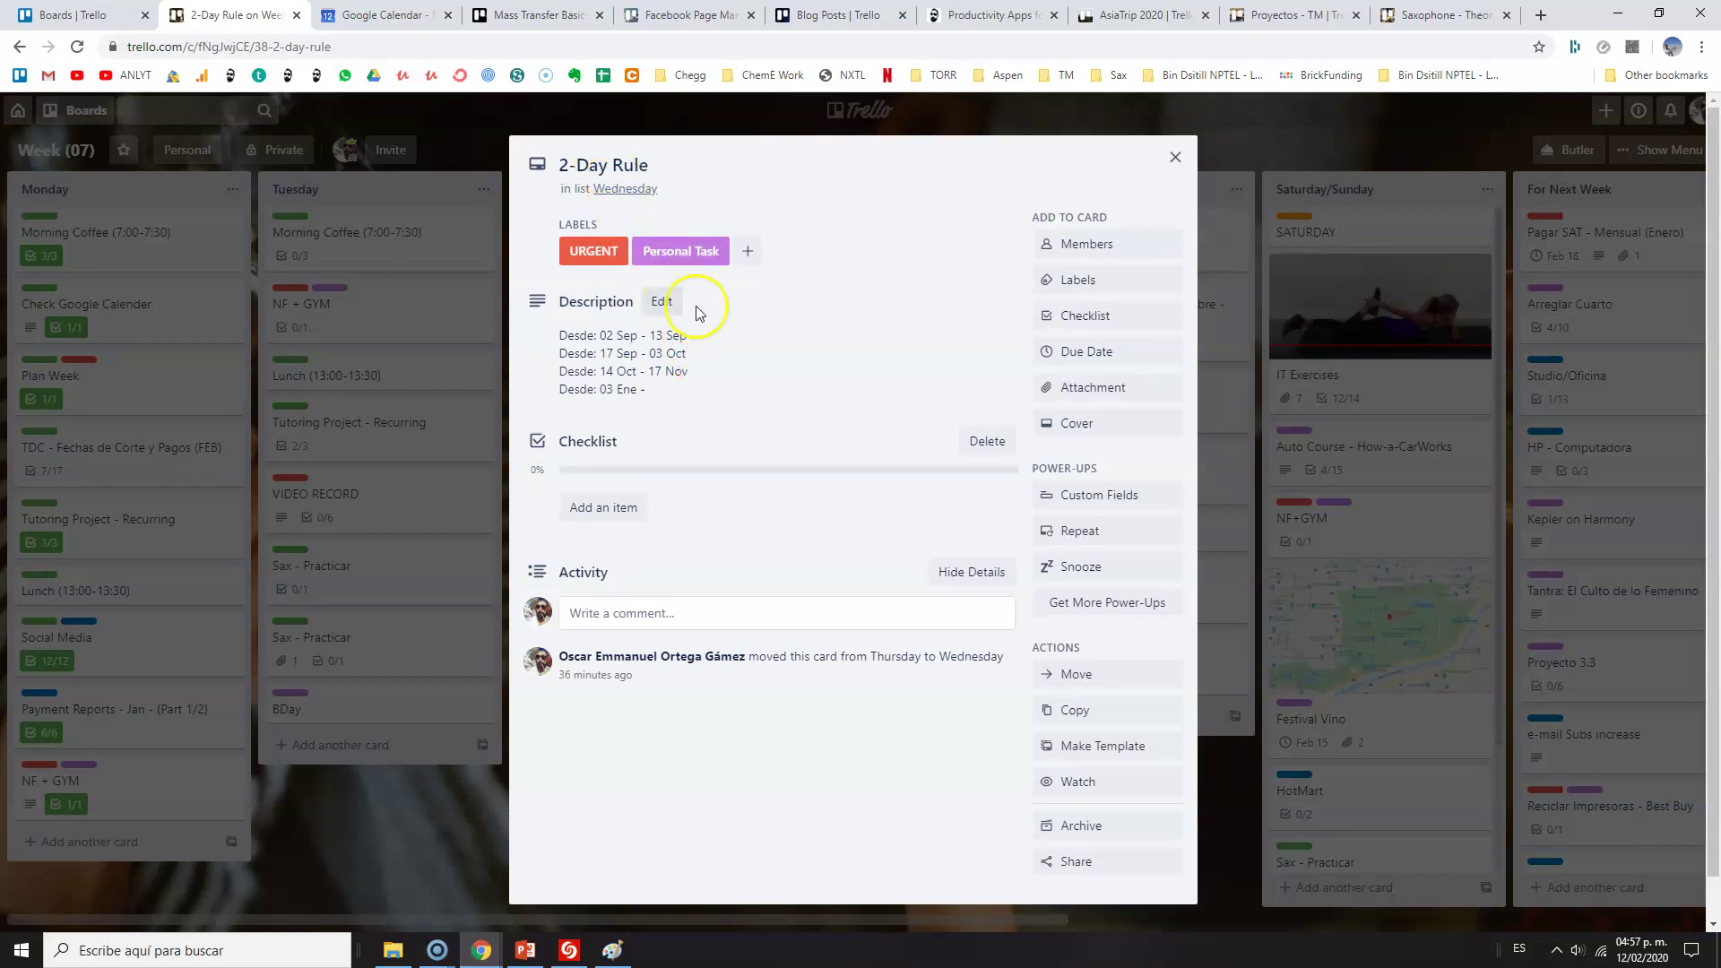
pyautogui.click(637, 385)
pyautogui.click(638, 391)
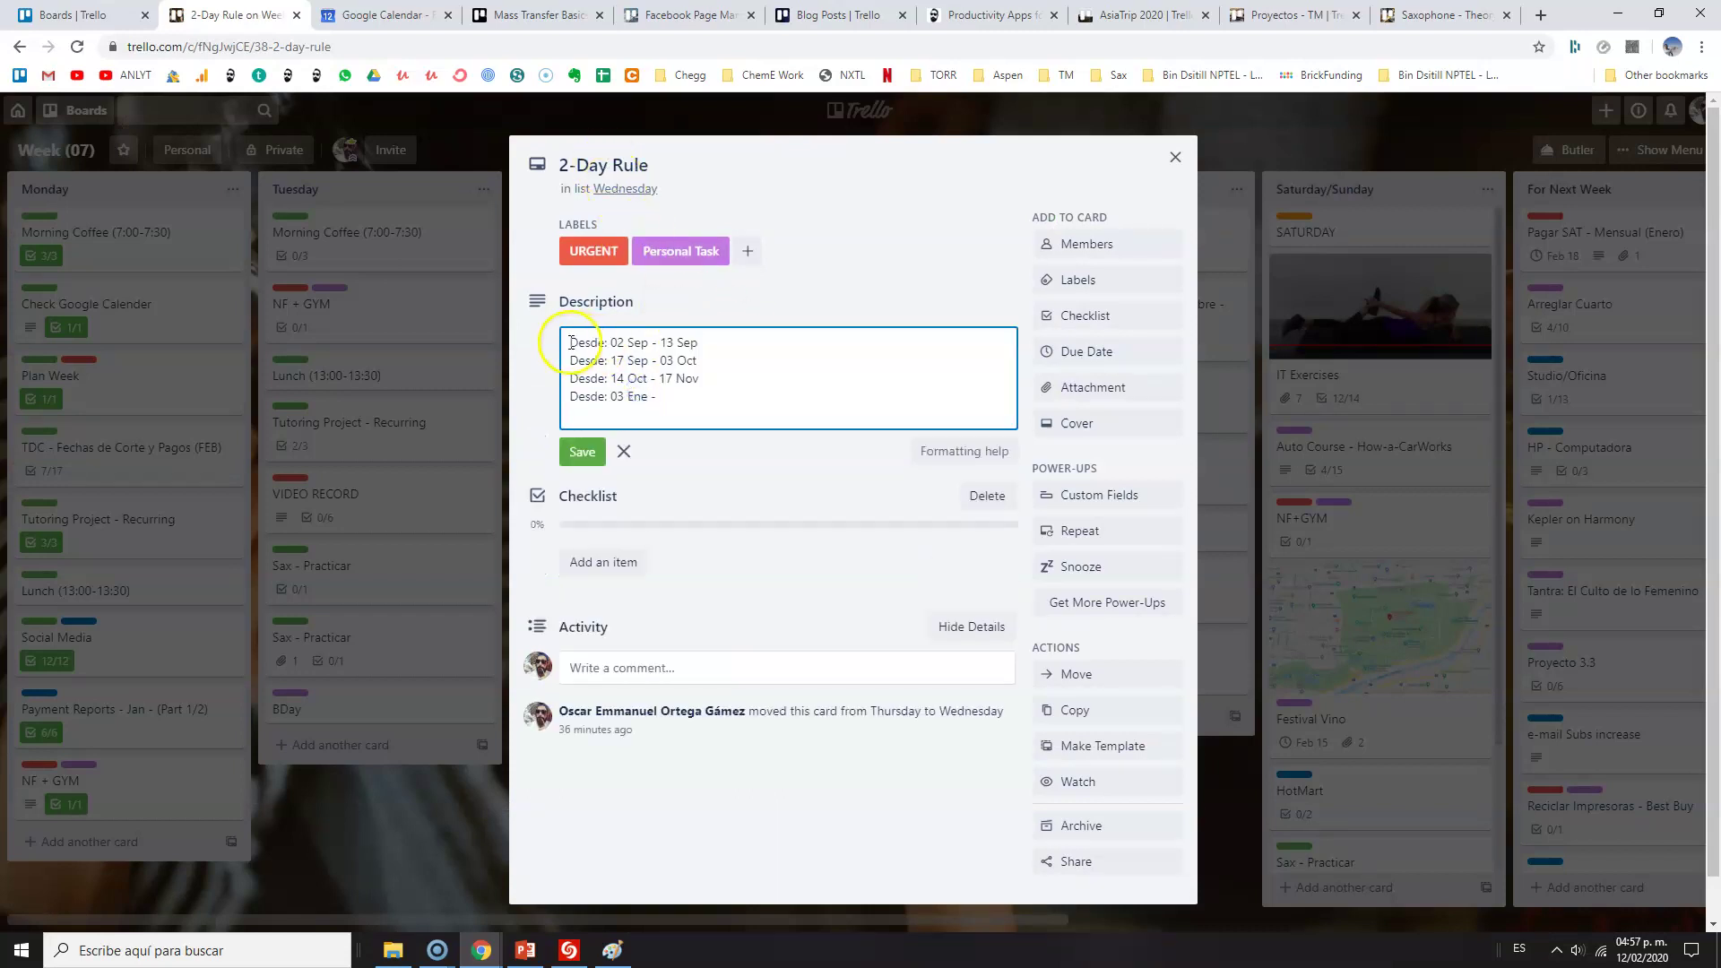
pyautogui.moveTo(570, 343); pyautogui.dragTo(696, 362)
pyautogui.click(679, 360)
pyautogui.click(625, 453)
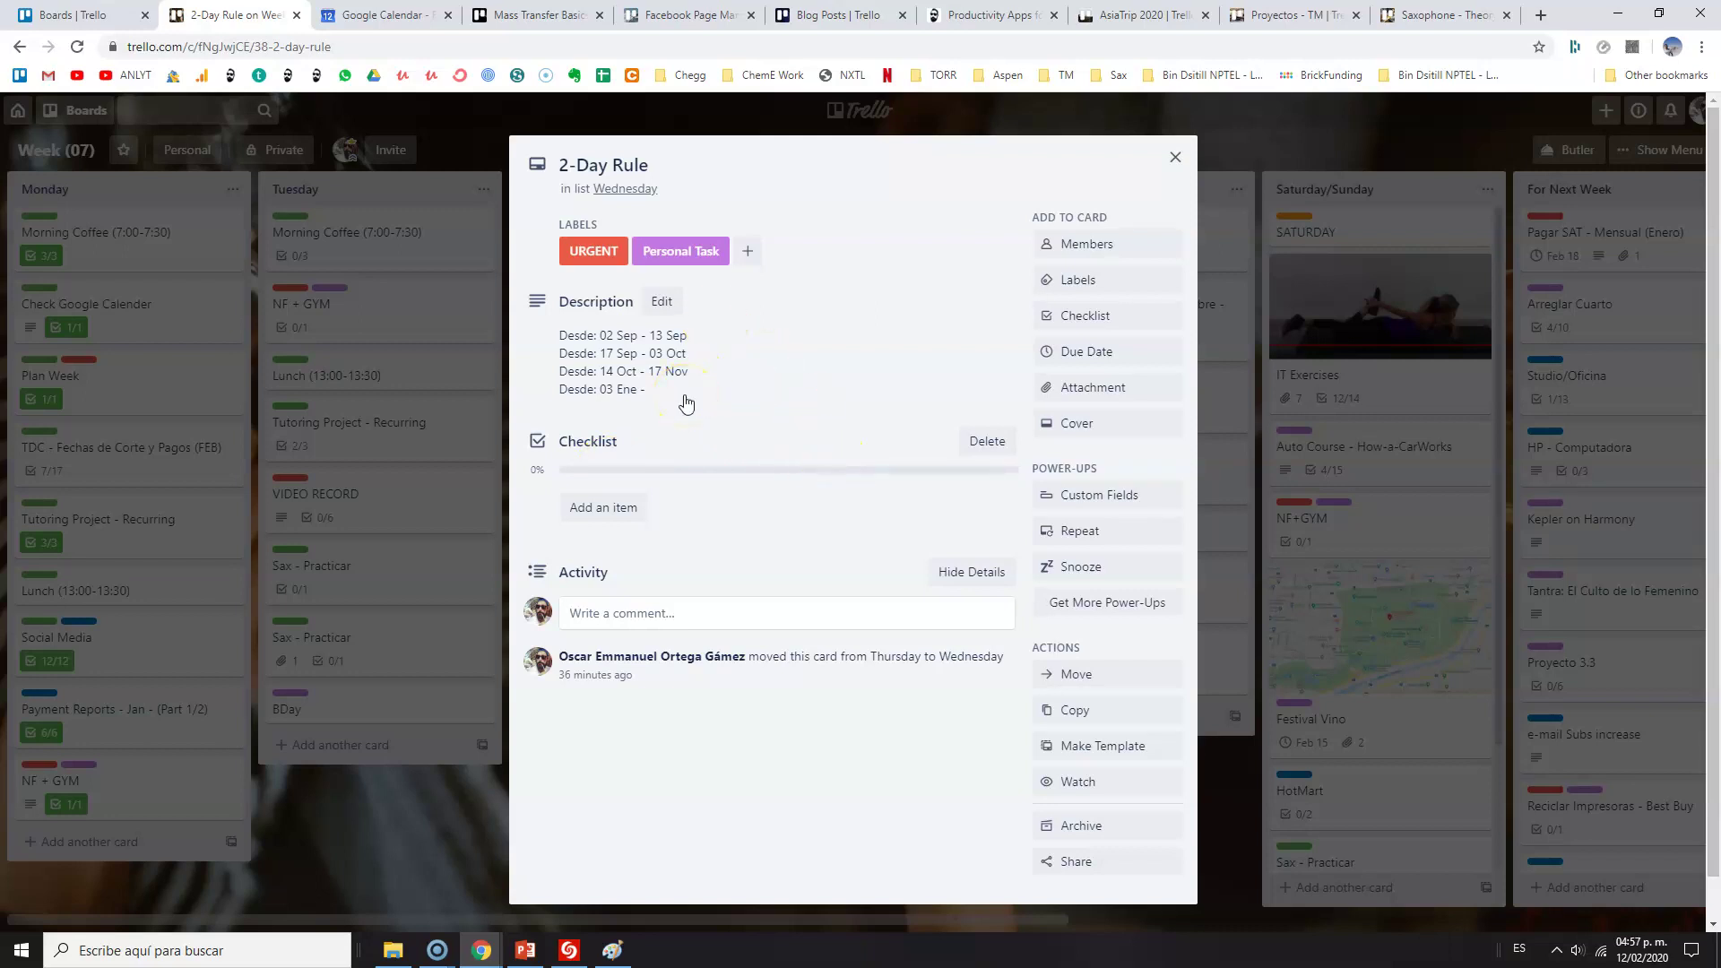
# Follow the VIDEO RECORD card's description link to the Mass Transfer Basics for Distillation board
pyautogui.click(1176, 158)
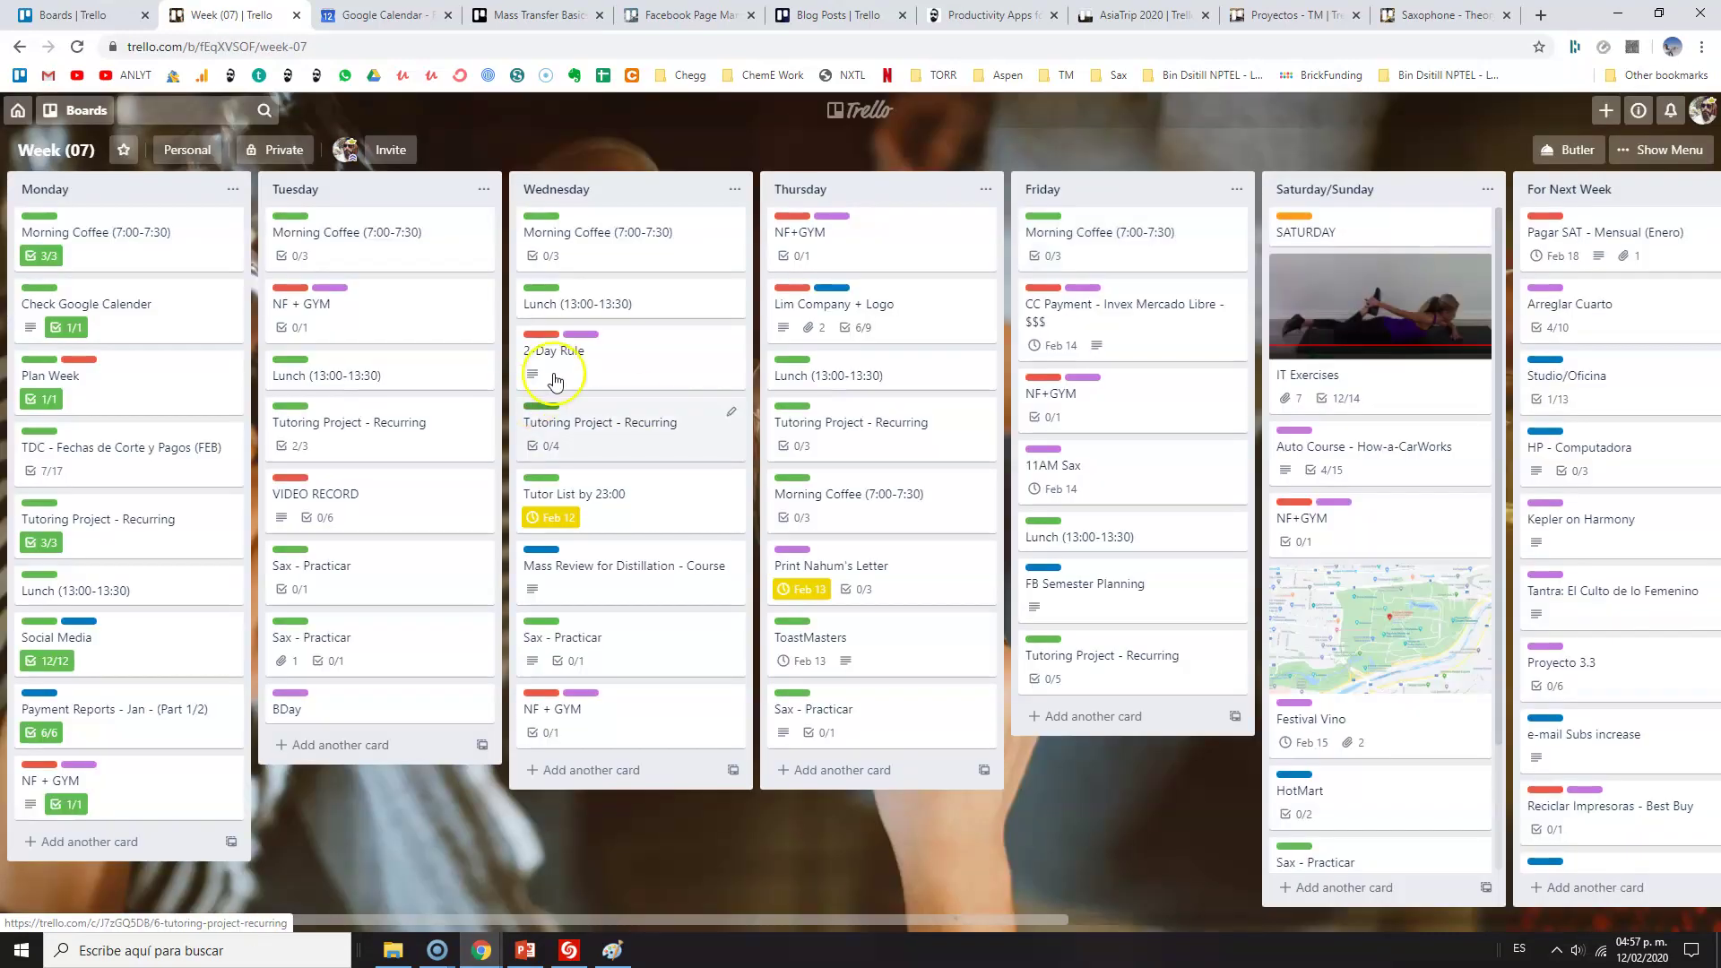
pyautogui.moveTo(584, 374); pyautogui.dragTo(625, 369)
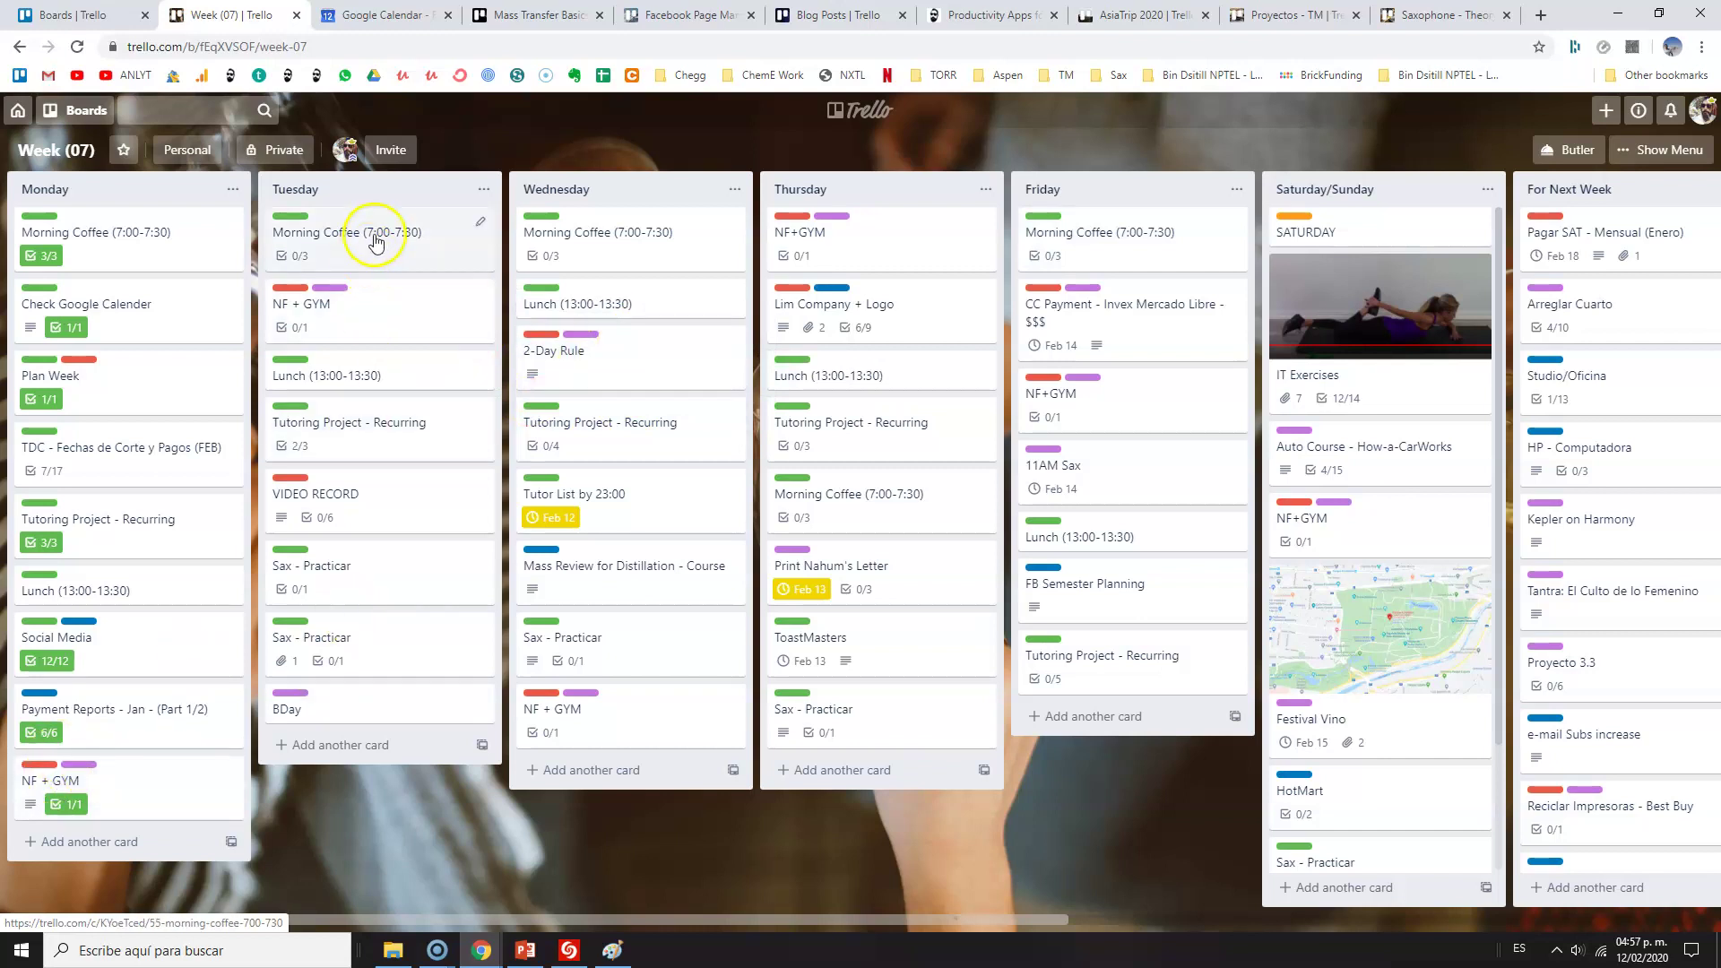
pyautogui.click(423, 505)
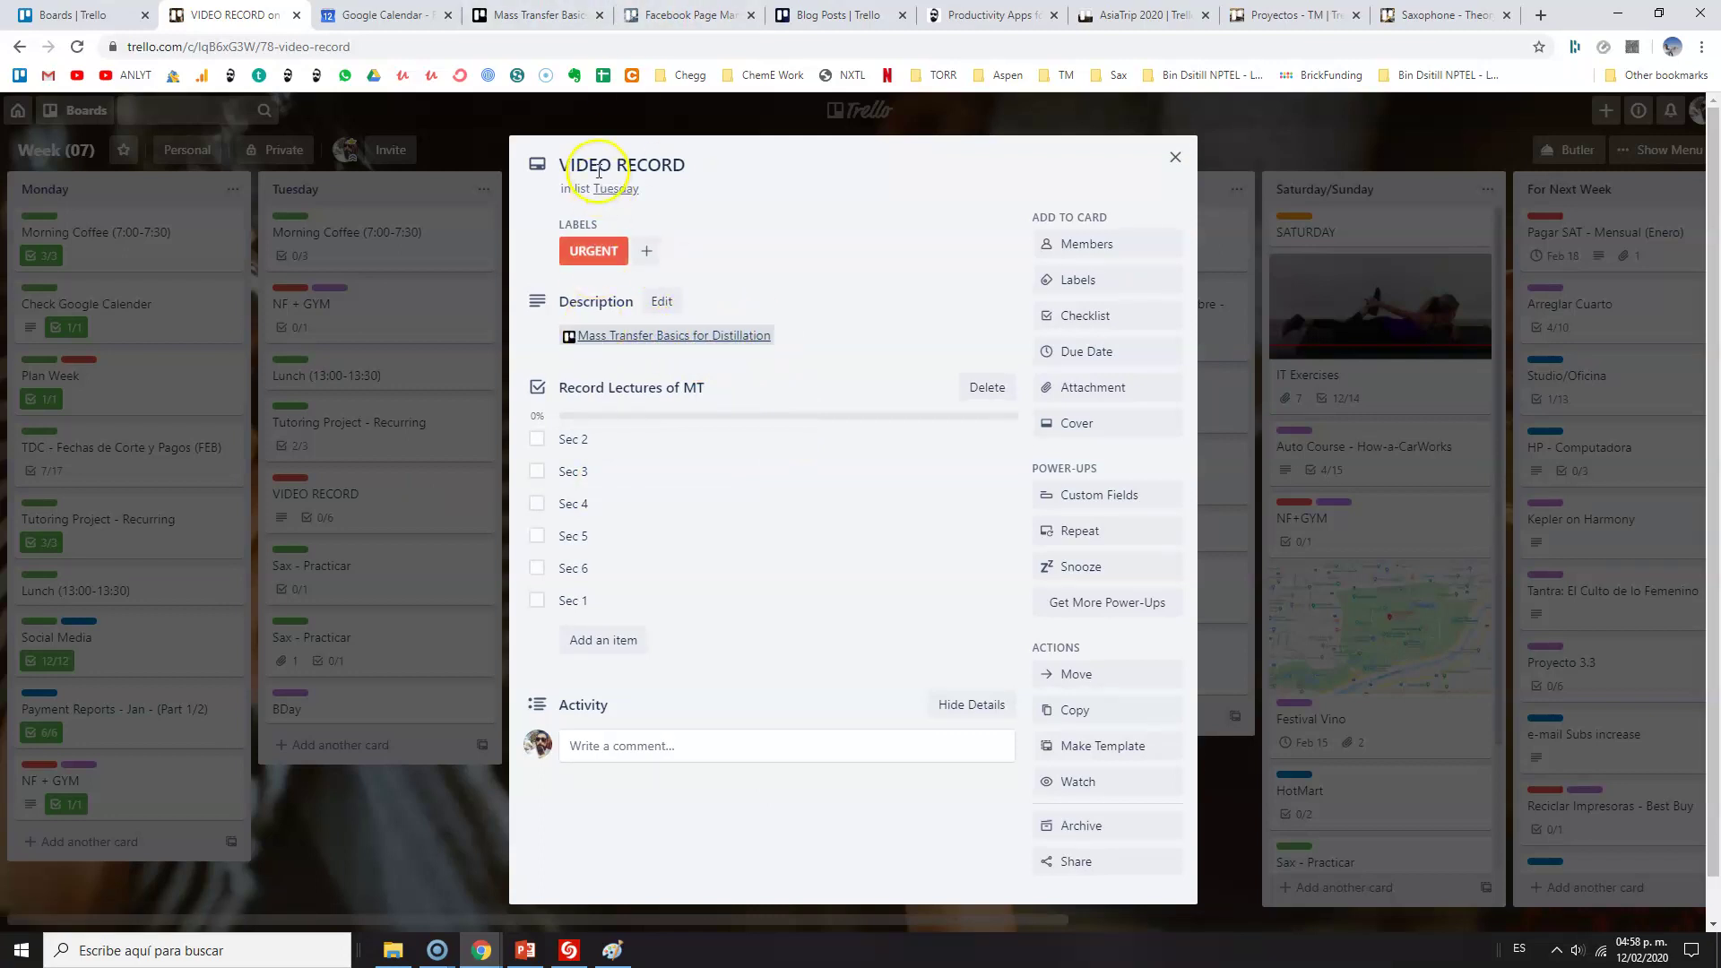
pyautogui.click(260, 389)
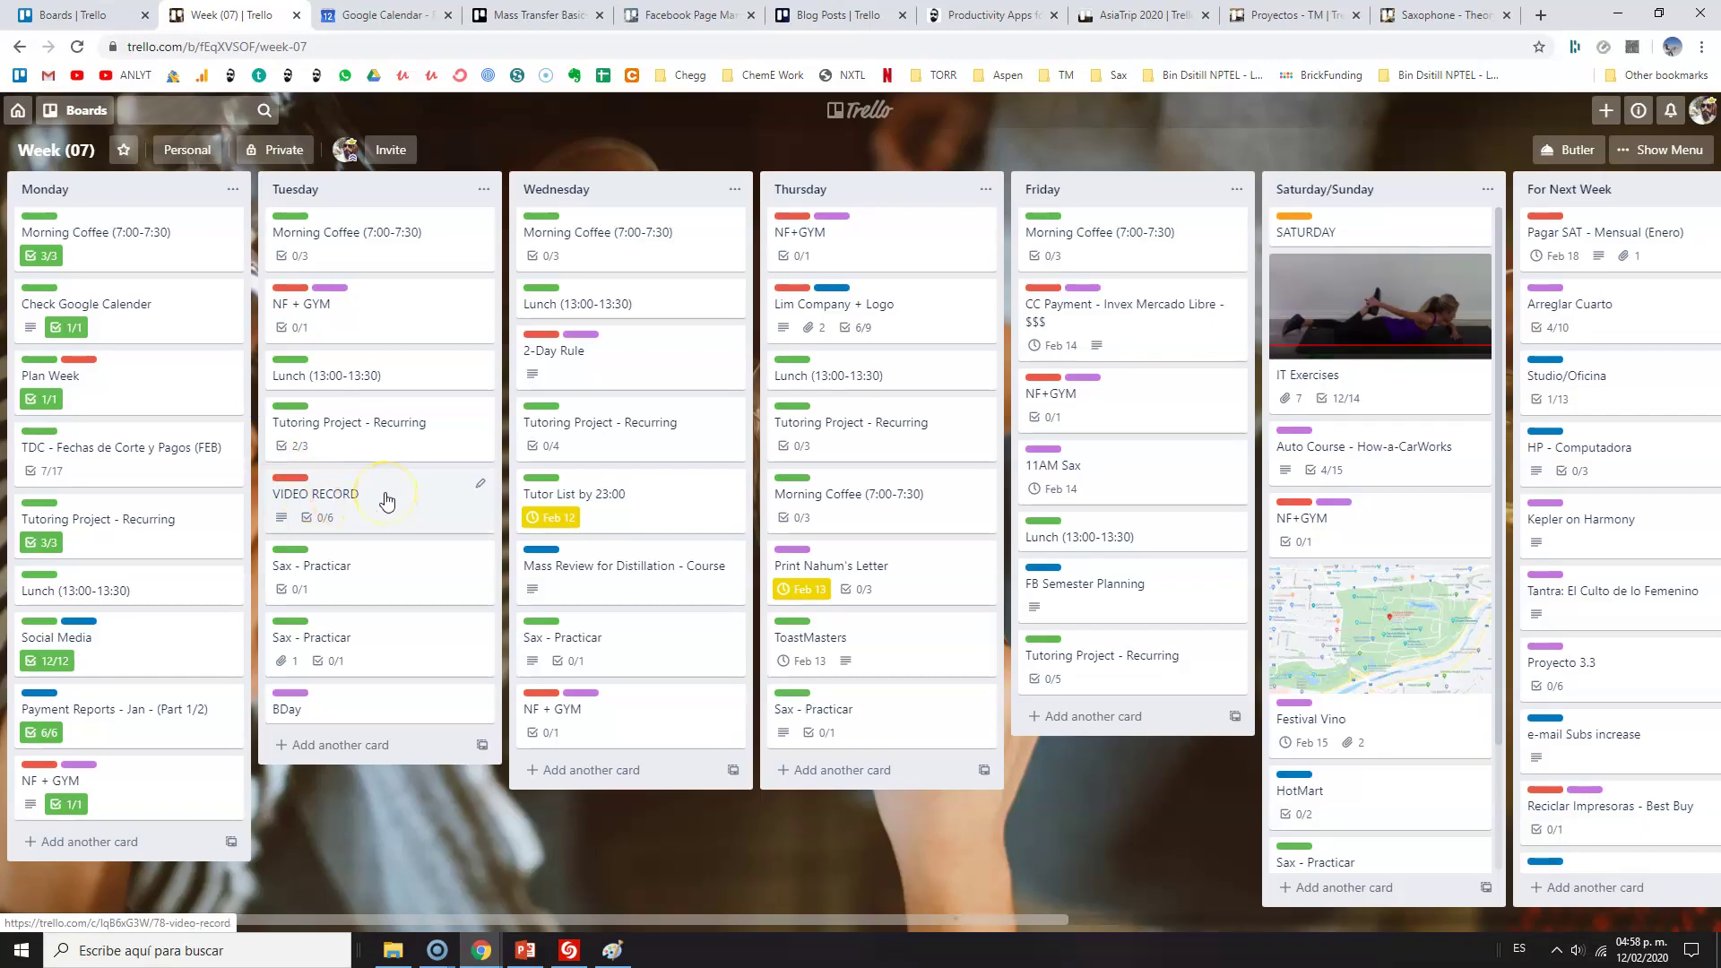
pyautogui.click(386, 500)
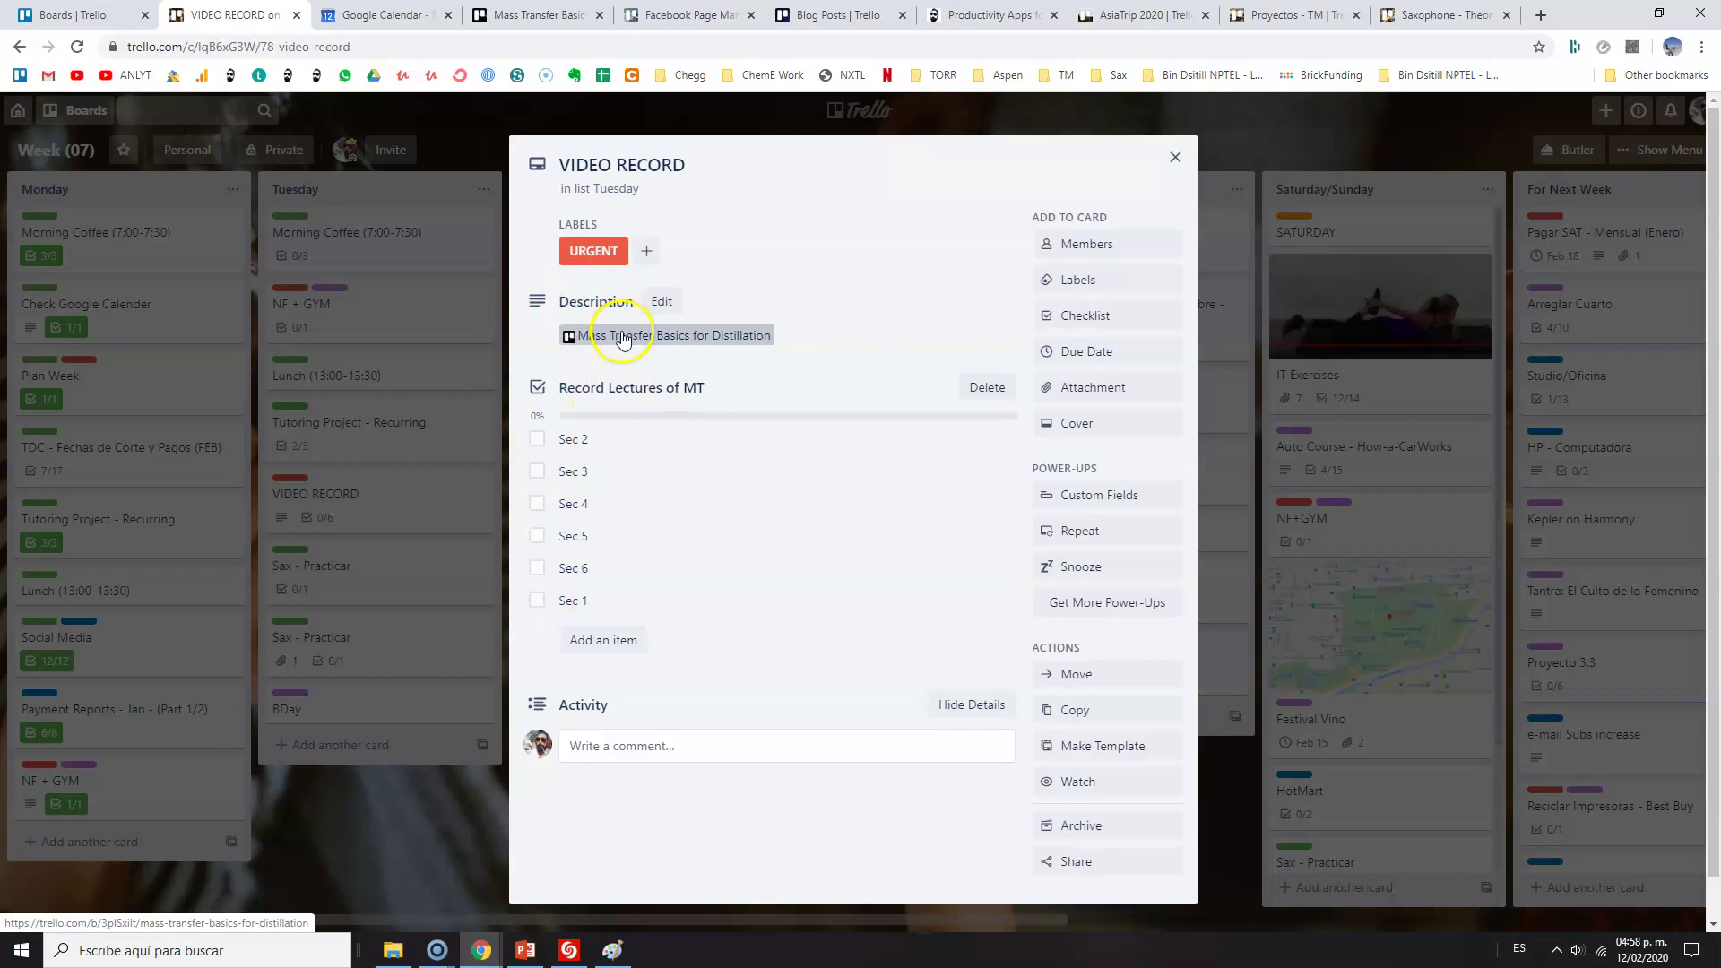
pyautogui.click(623, 336)
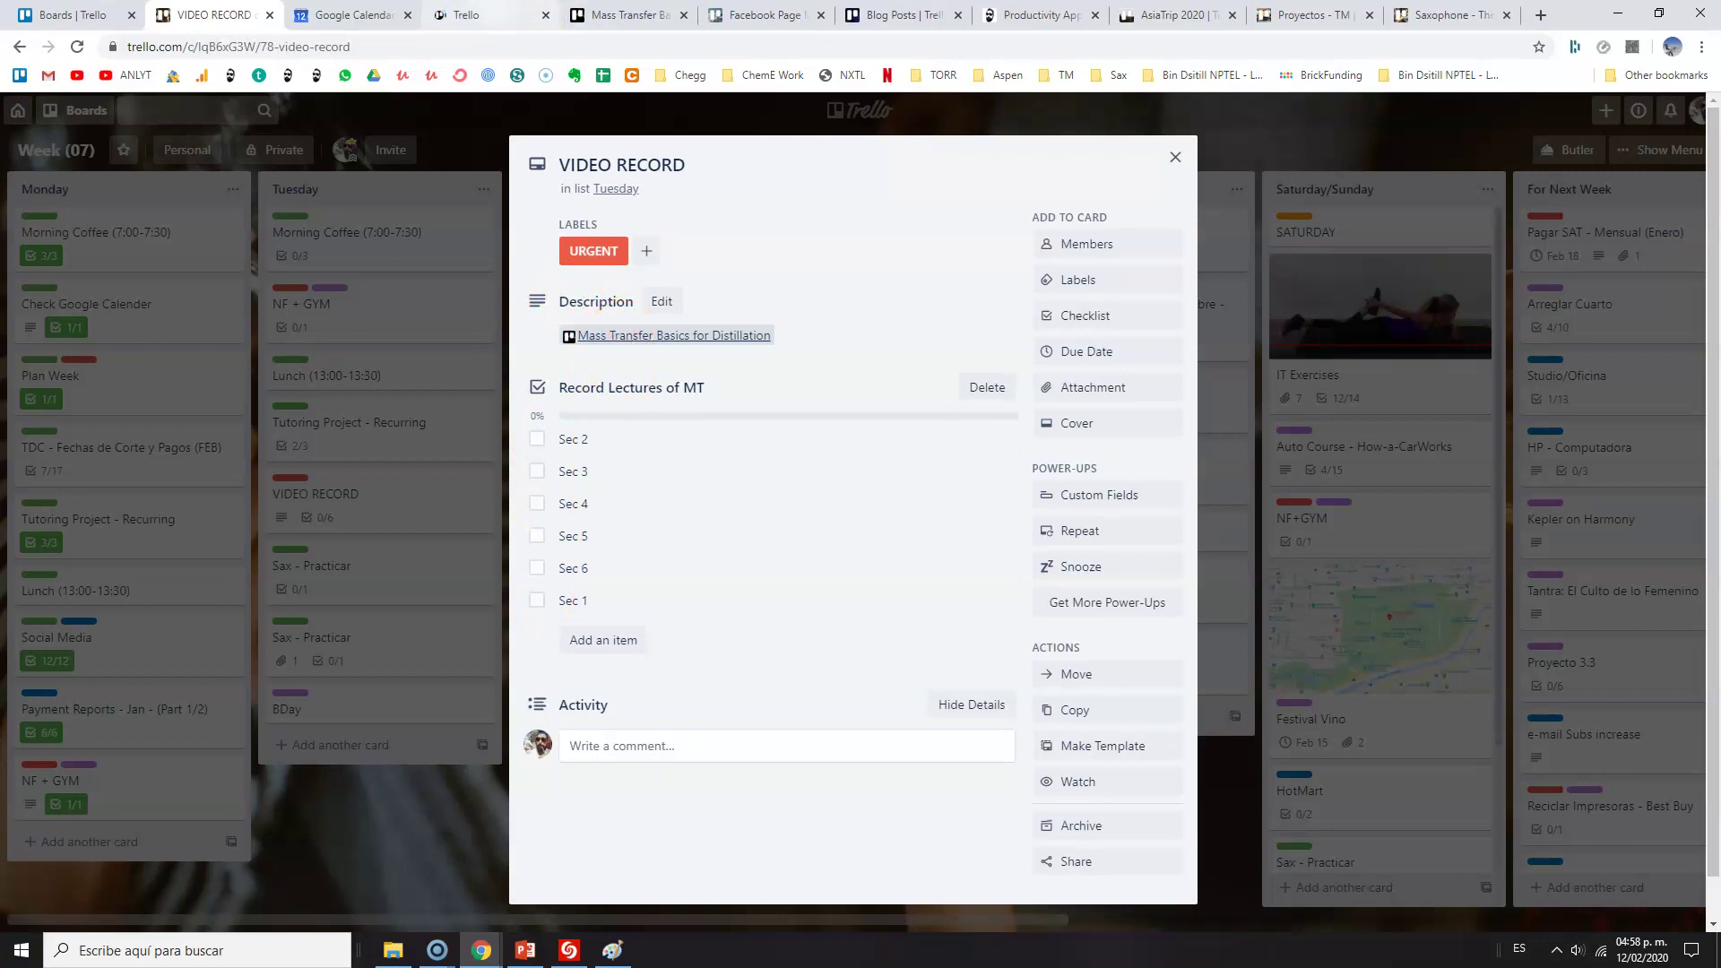
pyautogui.click(493, 15)
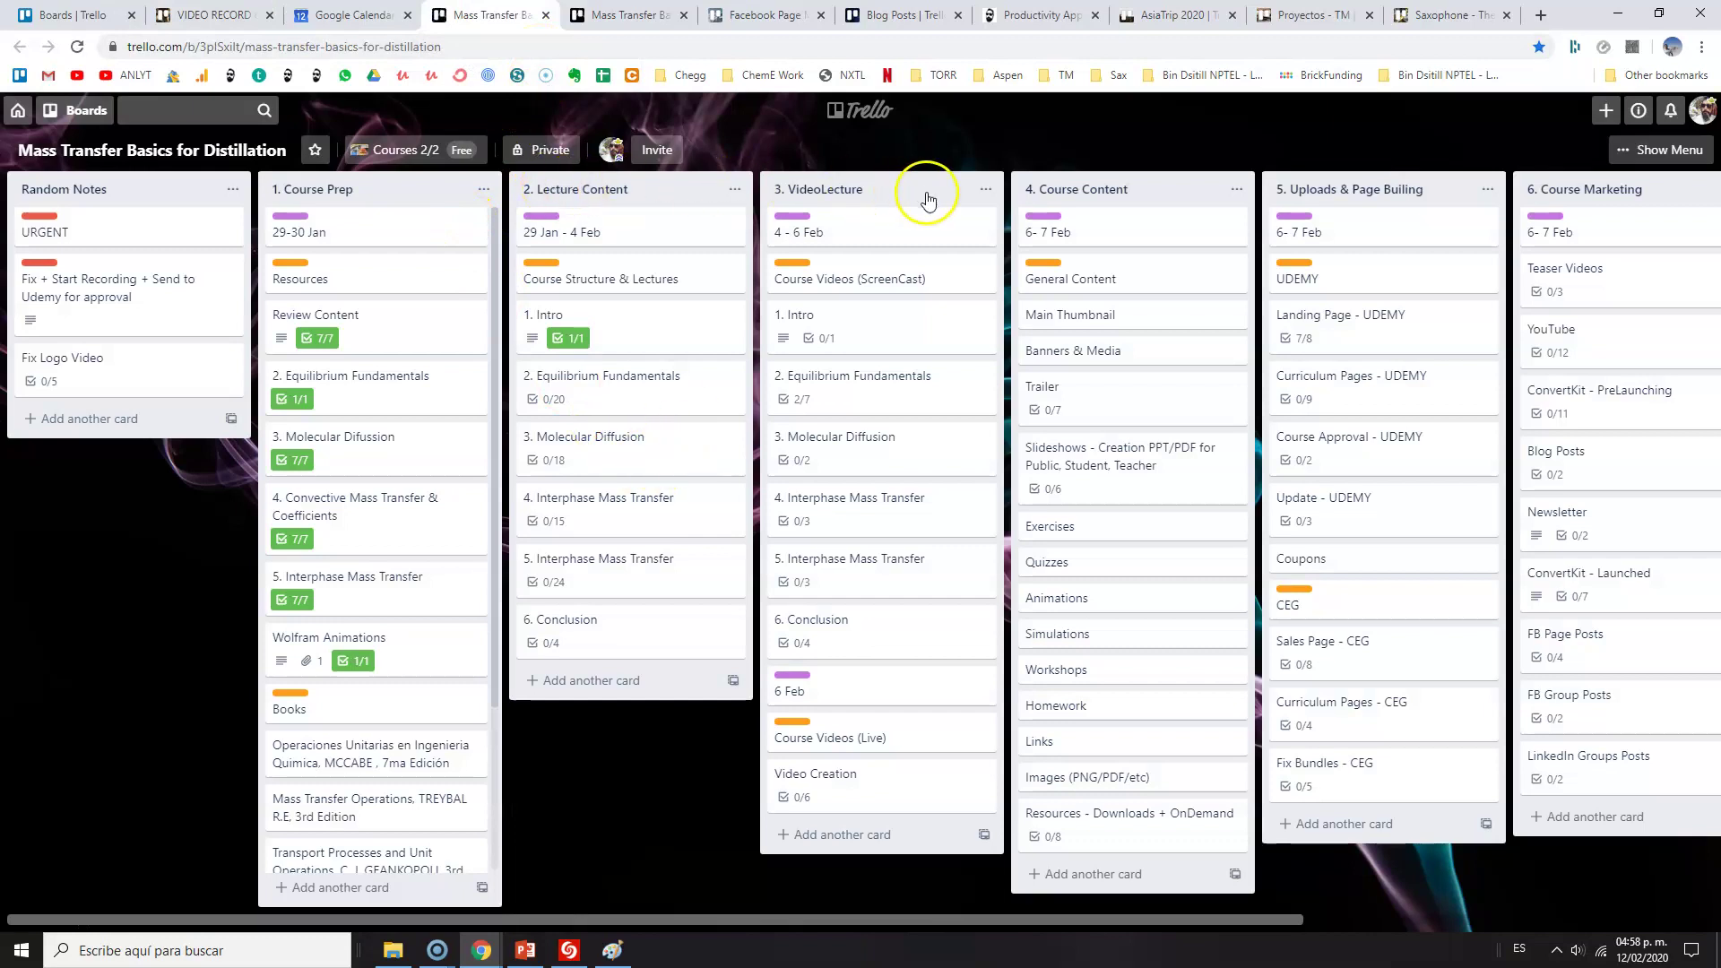
# Tick Equilibrium Diagrams and VLE Cases on 2. Equilibrium Fundamentals, then return to VIDEO RECORD
pyautogui.moveTo(901, 193); pyautogui.dragTo(889, 239)
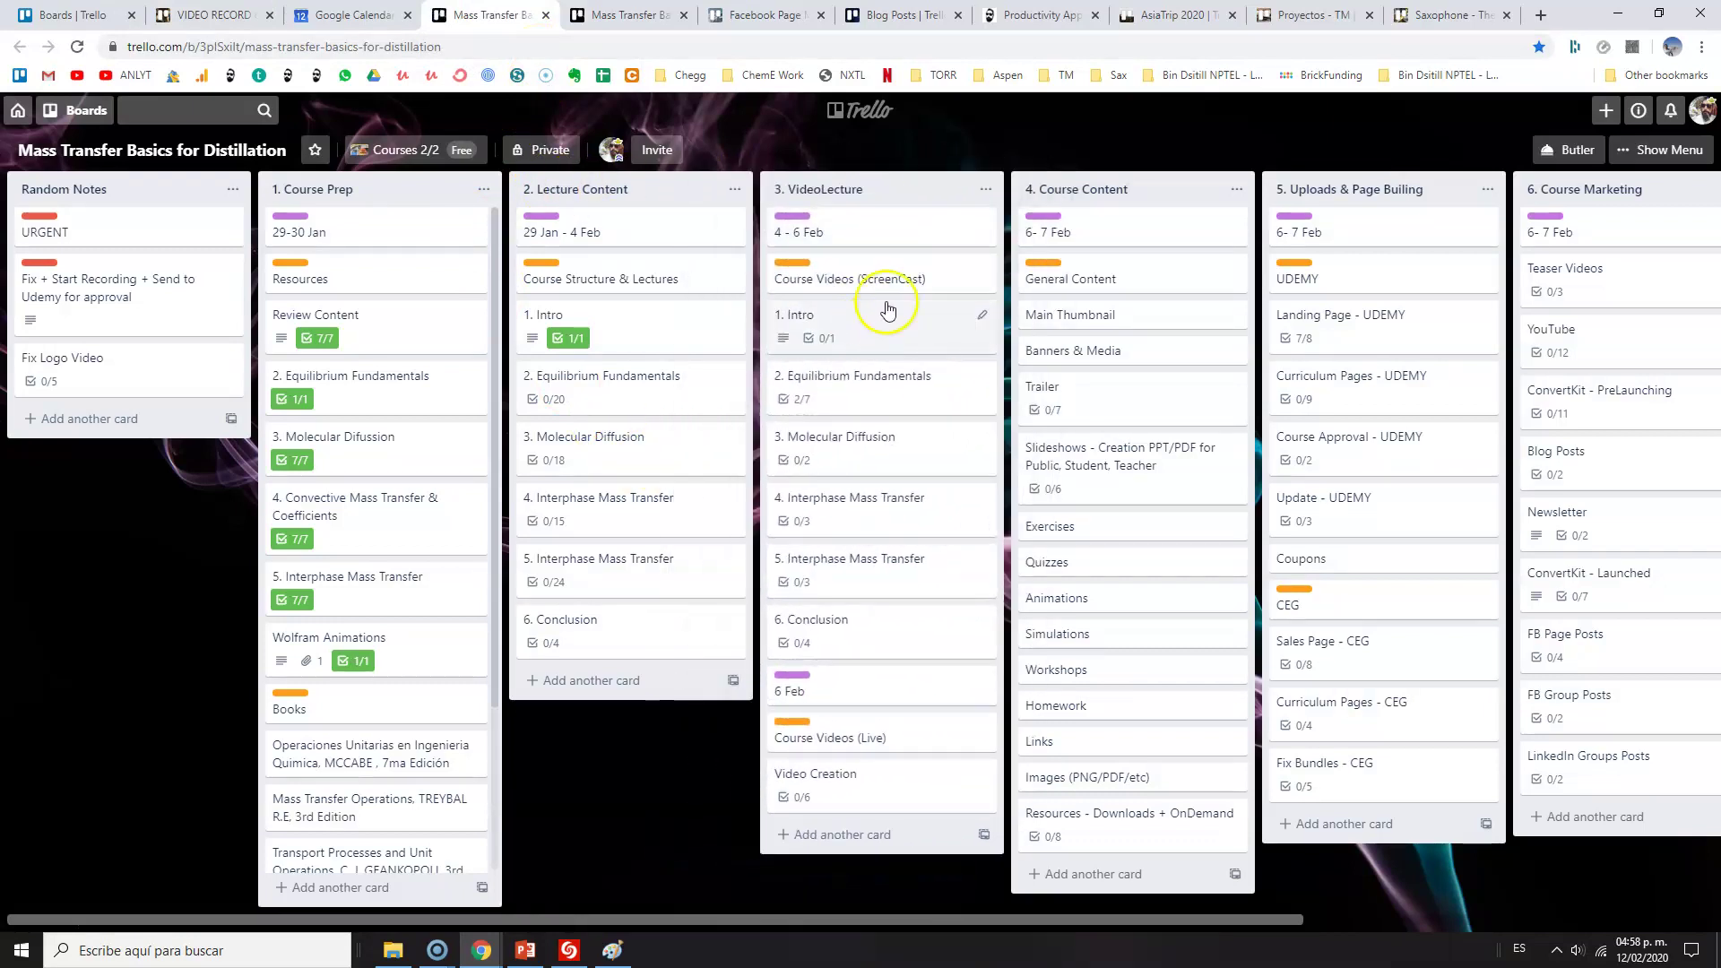
pyautogui.click(884, 394)
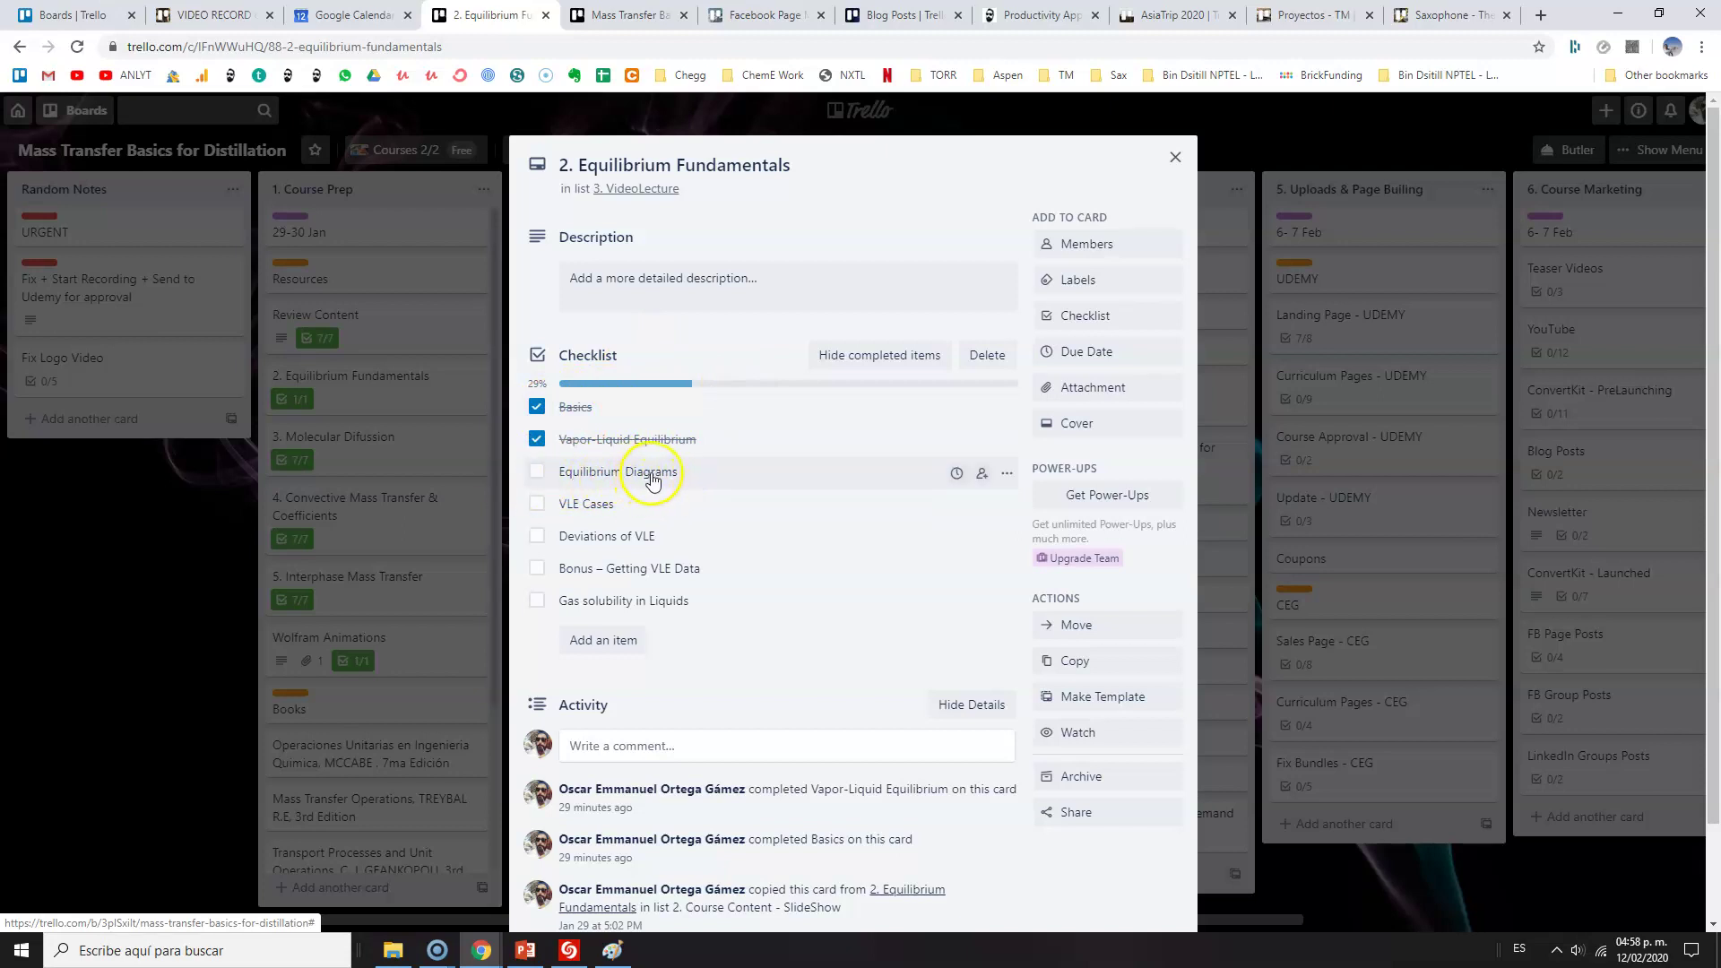
pyautogui.click(538, 471)
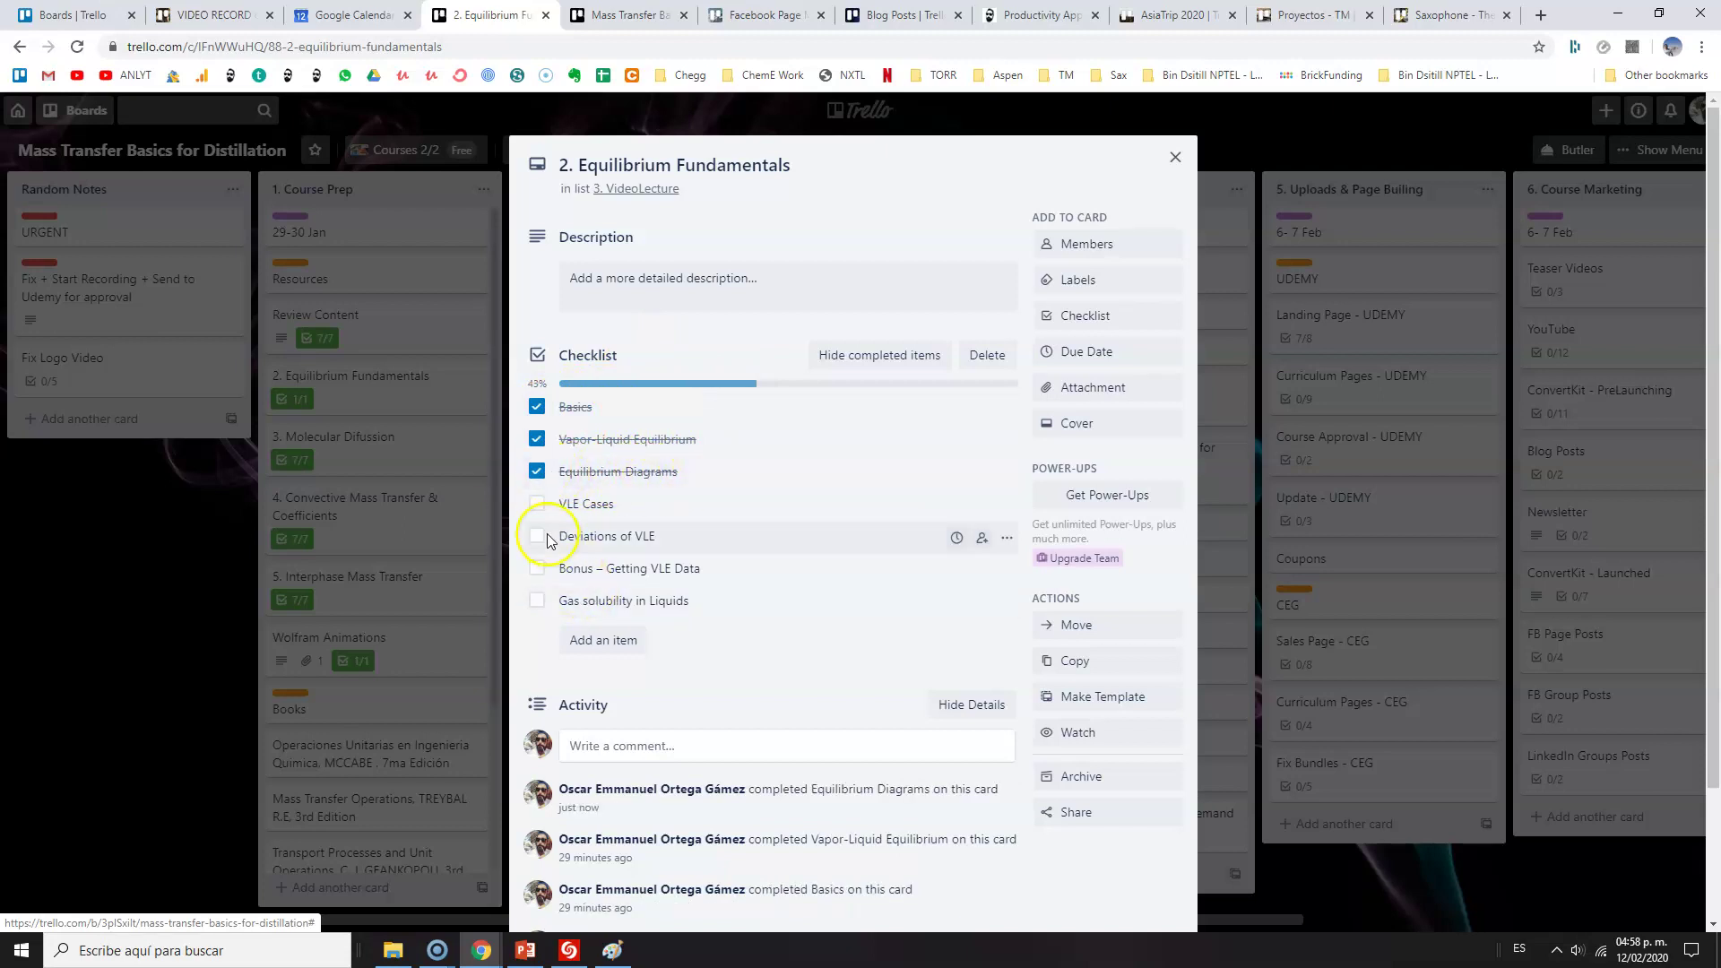
pyautogui.click(536, 504)
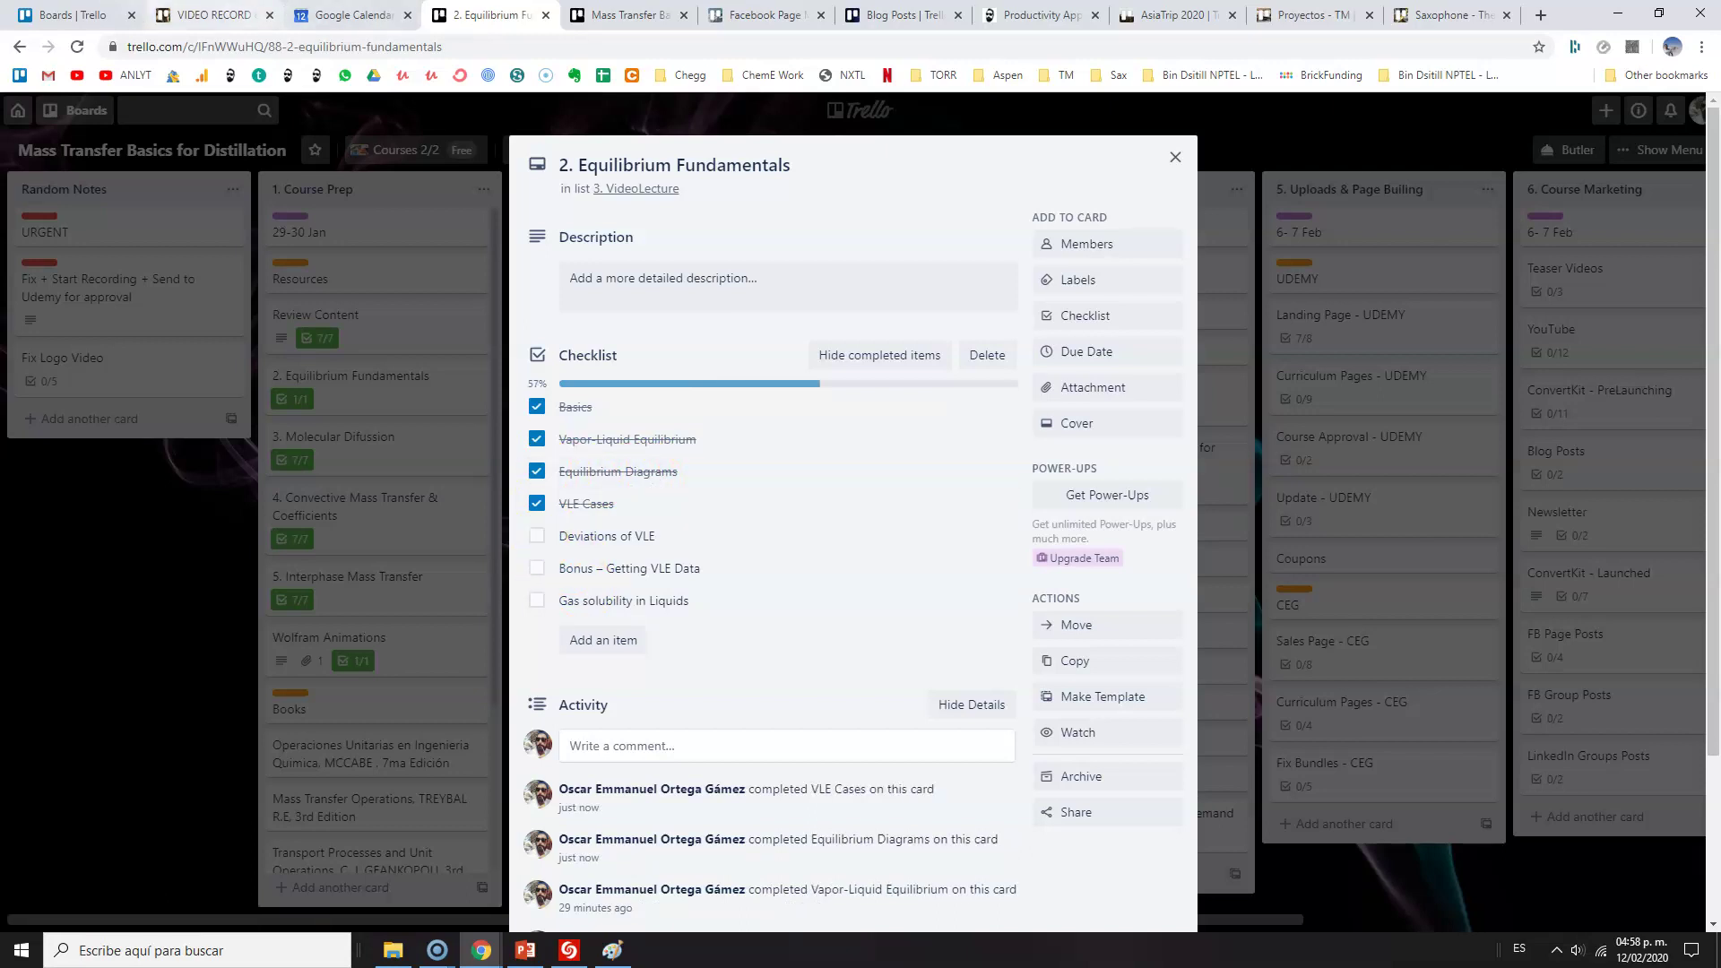
pyautogui.click(235, 16)
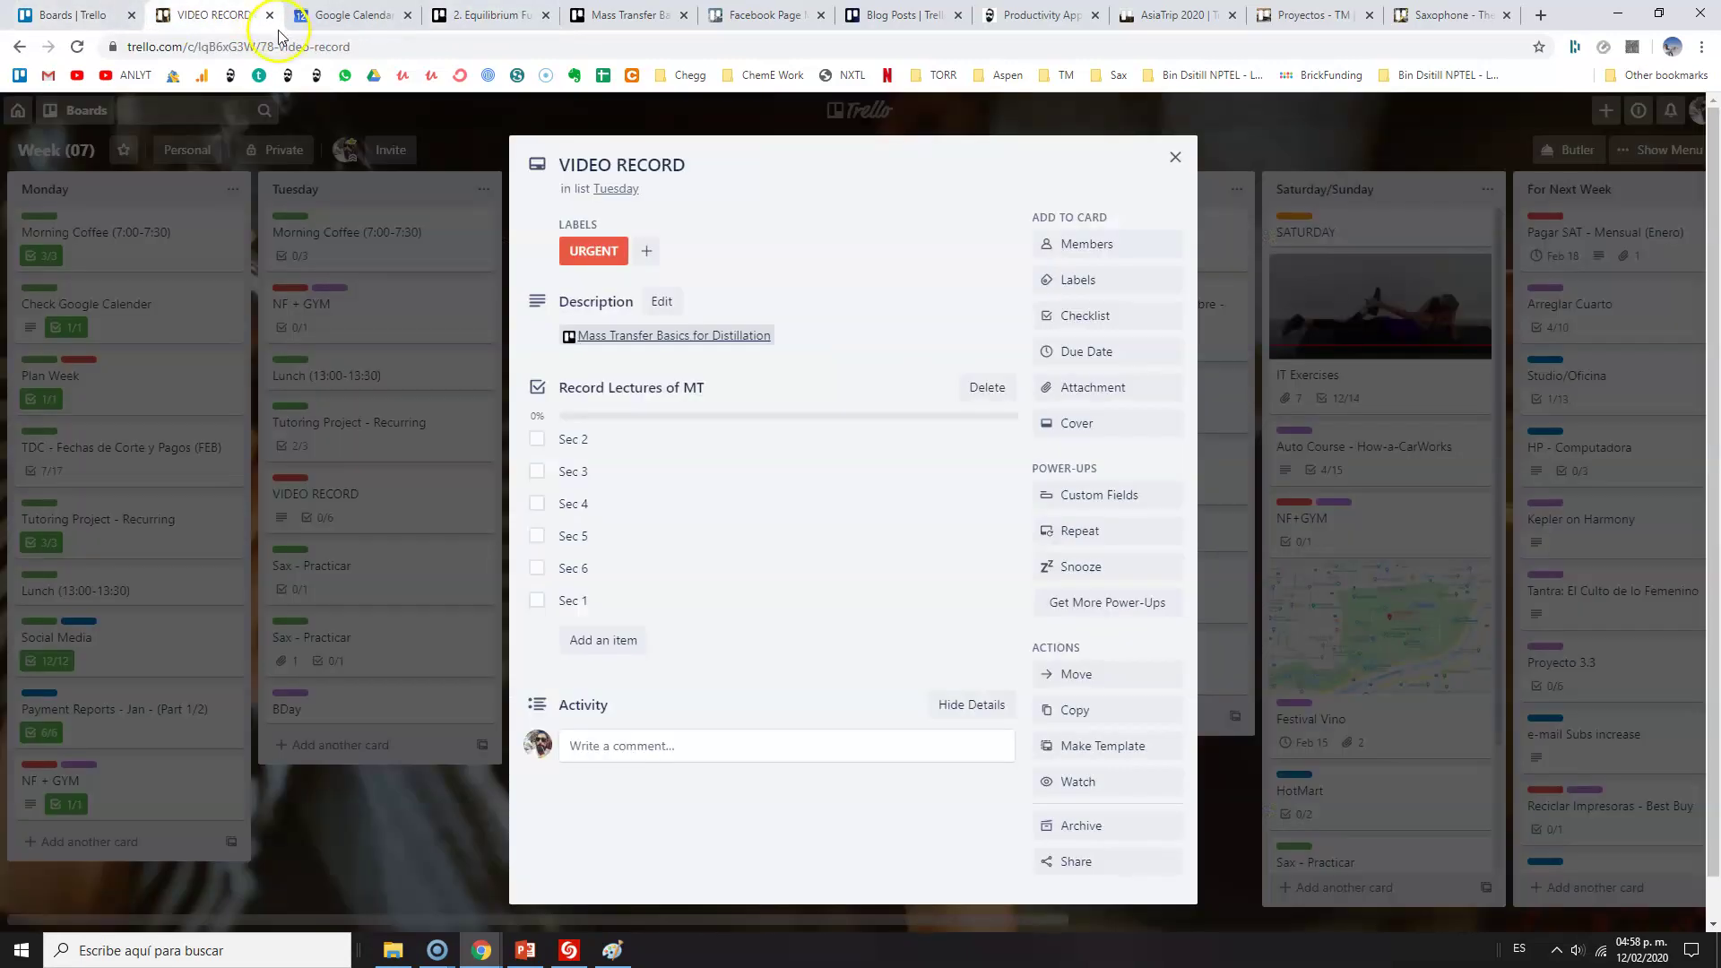
# Move Tuesday's Sax - Practicar card into Monday below Payment Reports
pyautogui.click(1175, 157)
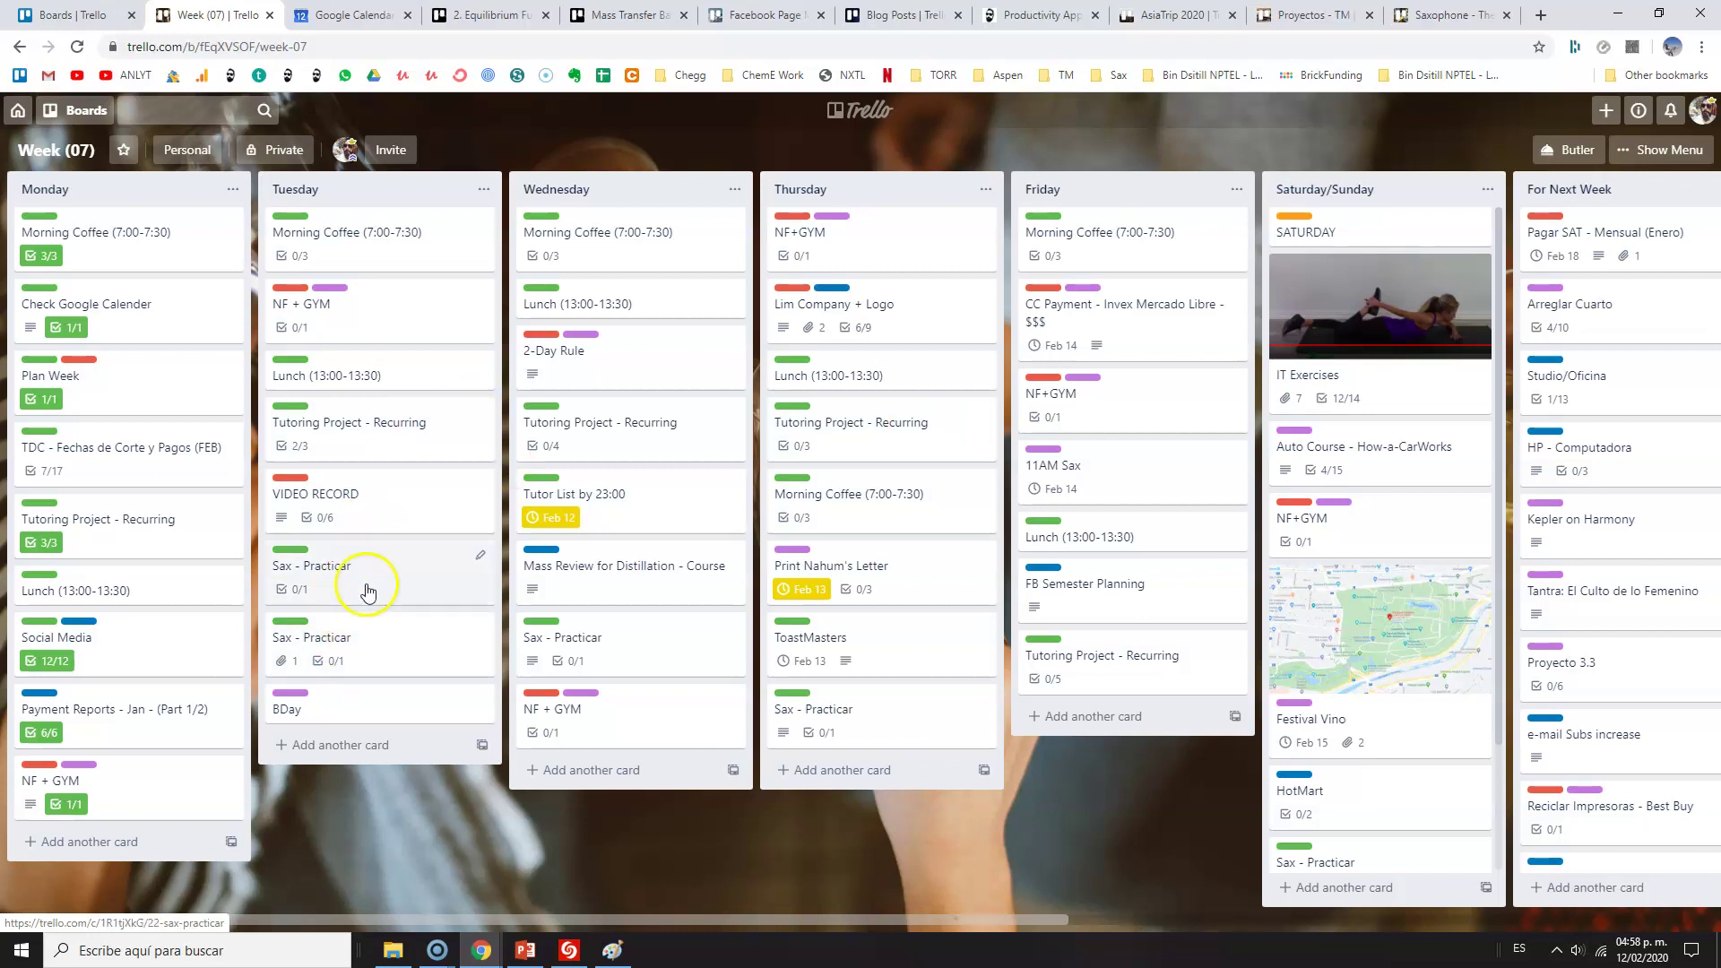
pyautogui.moveTo(316, 639); pyautogui.dragTo(99, 782)
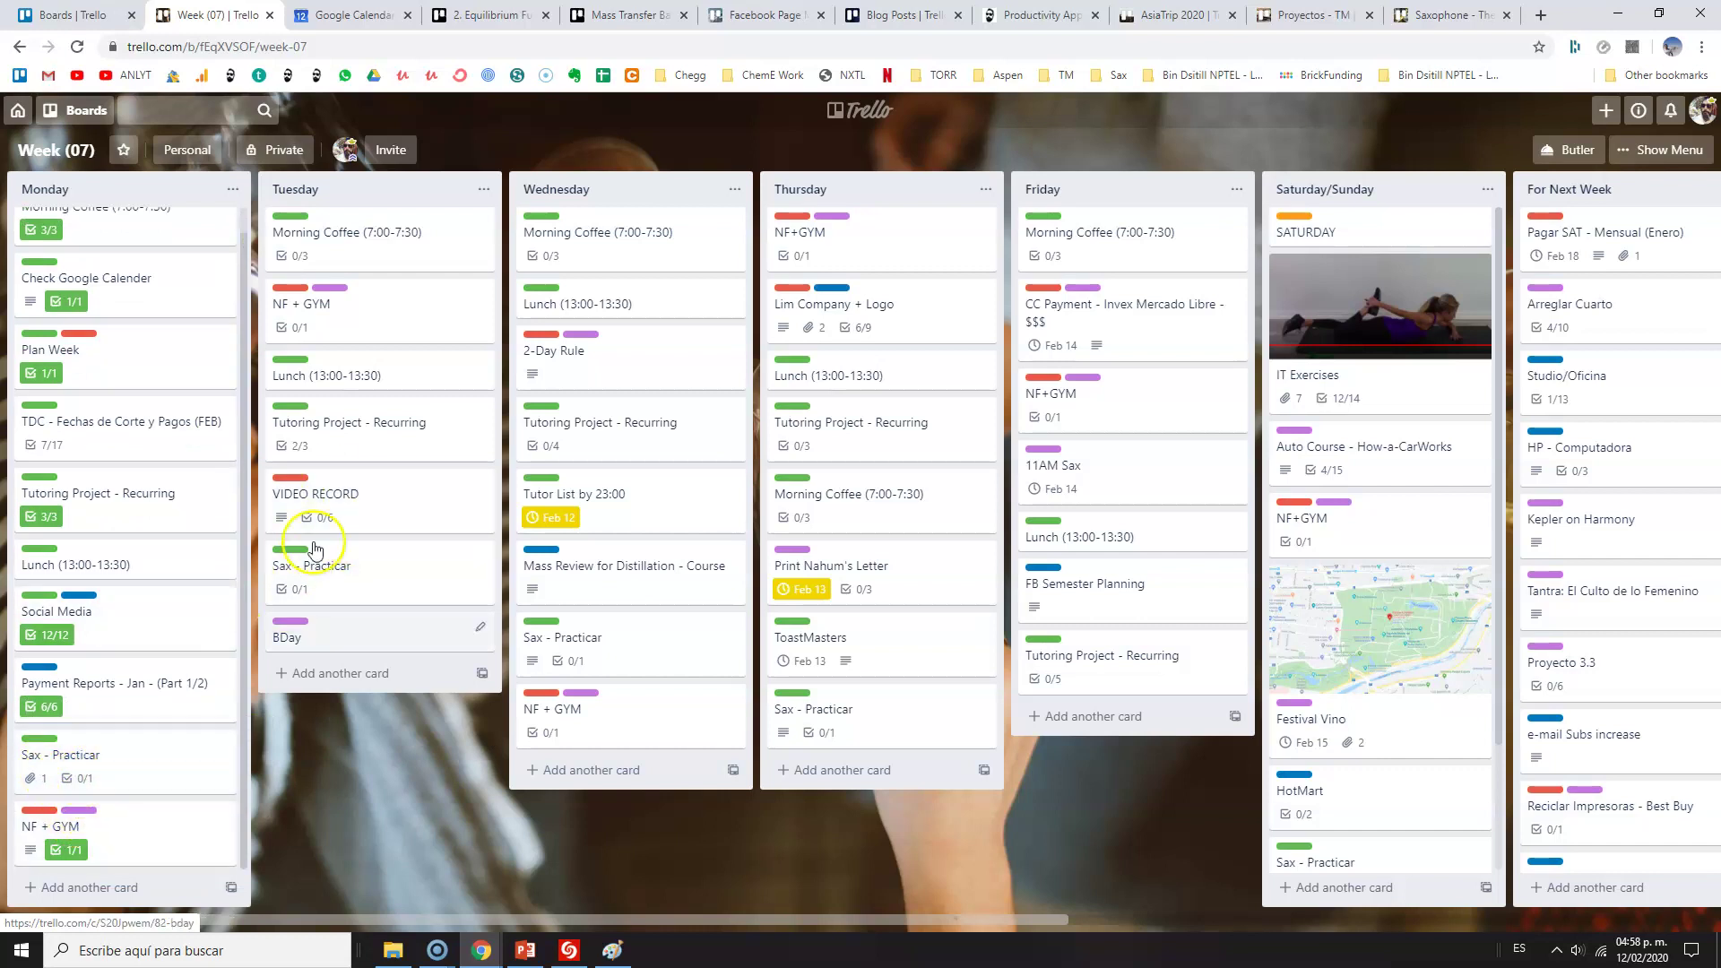
pyautogui.click(334, 579)
pyautogui.click(322, 724)
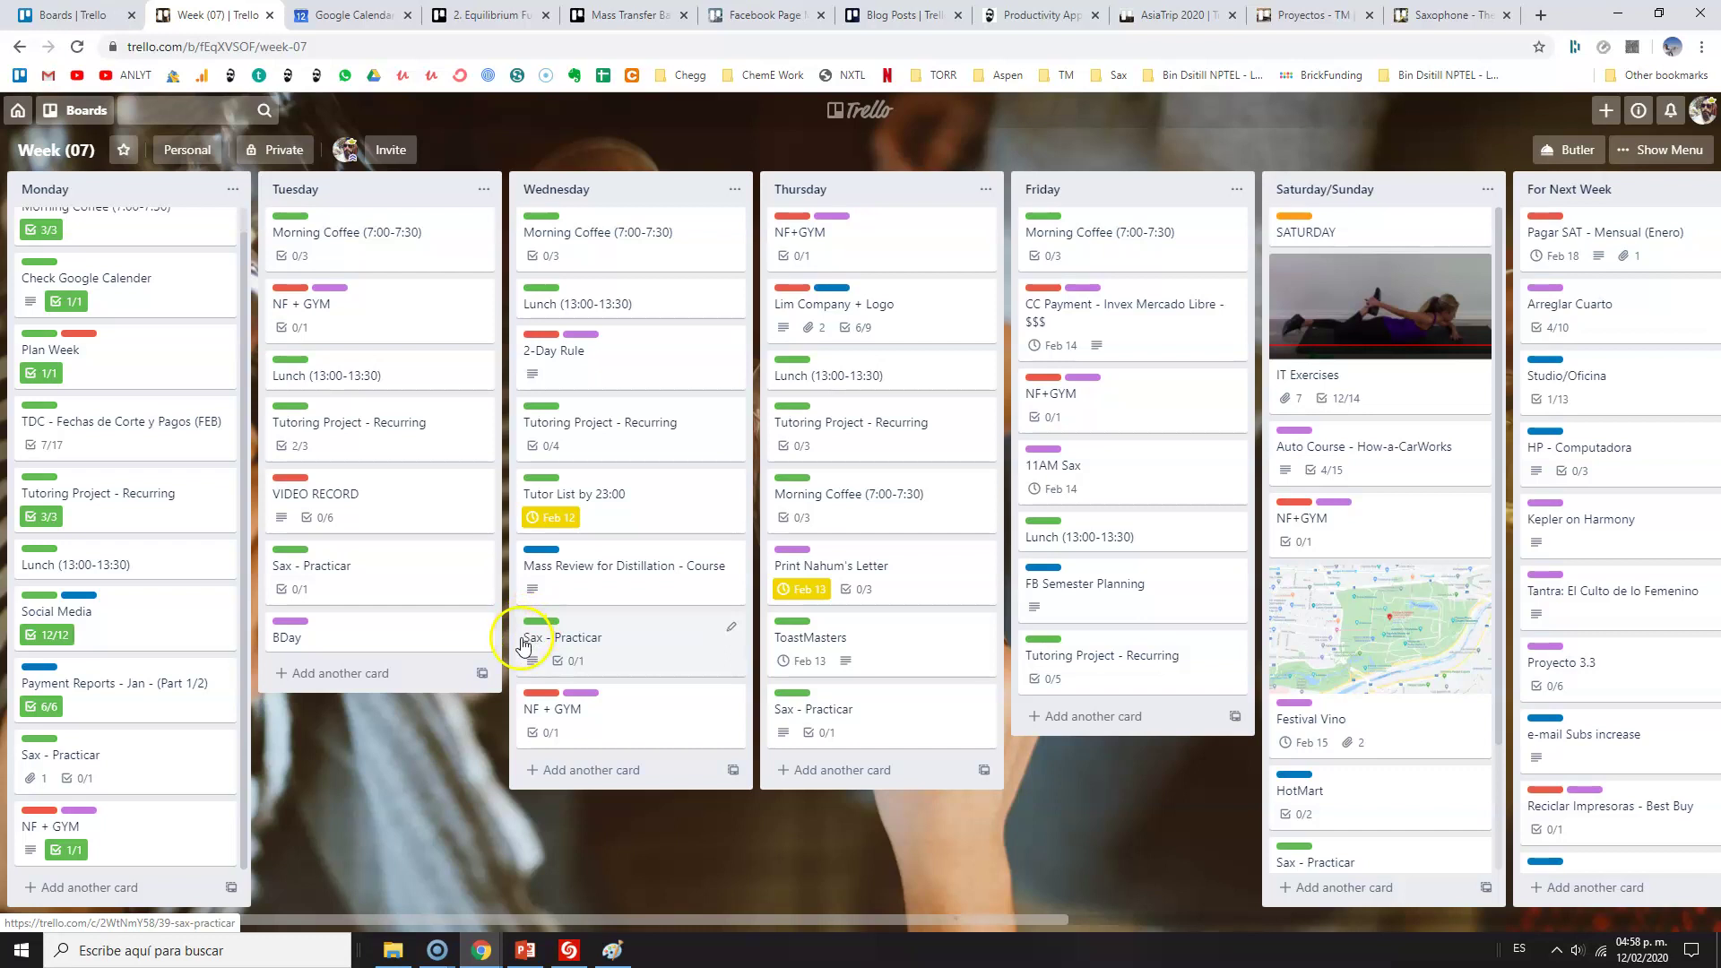
# Review the BDay, Mass Review for Distillation and Thursday letter-printing cards without changing them
pyautogui.click(368, 642)
pyautogui.click(645, 170)
pyautogui.click(1176, 157)
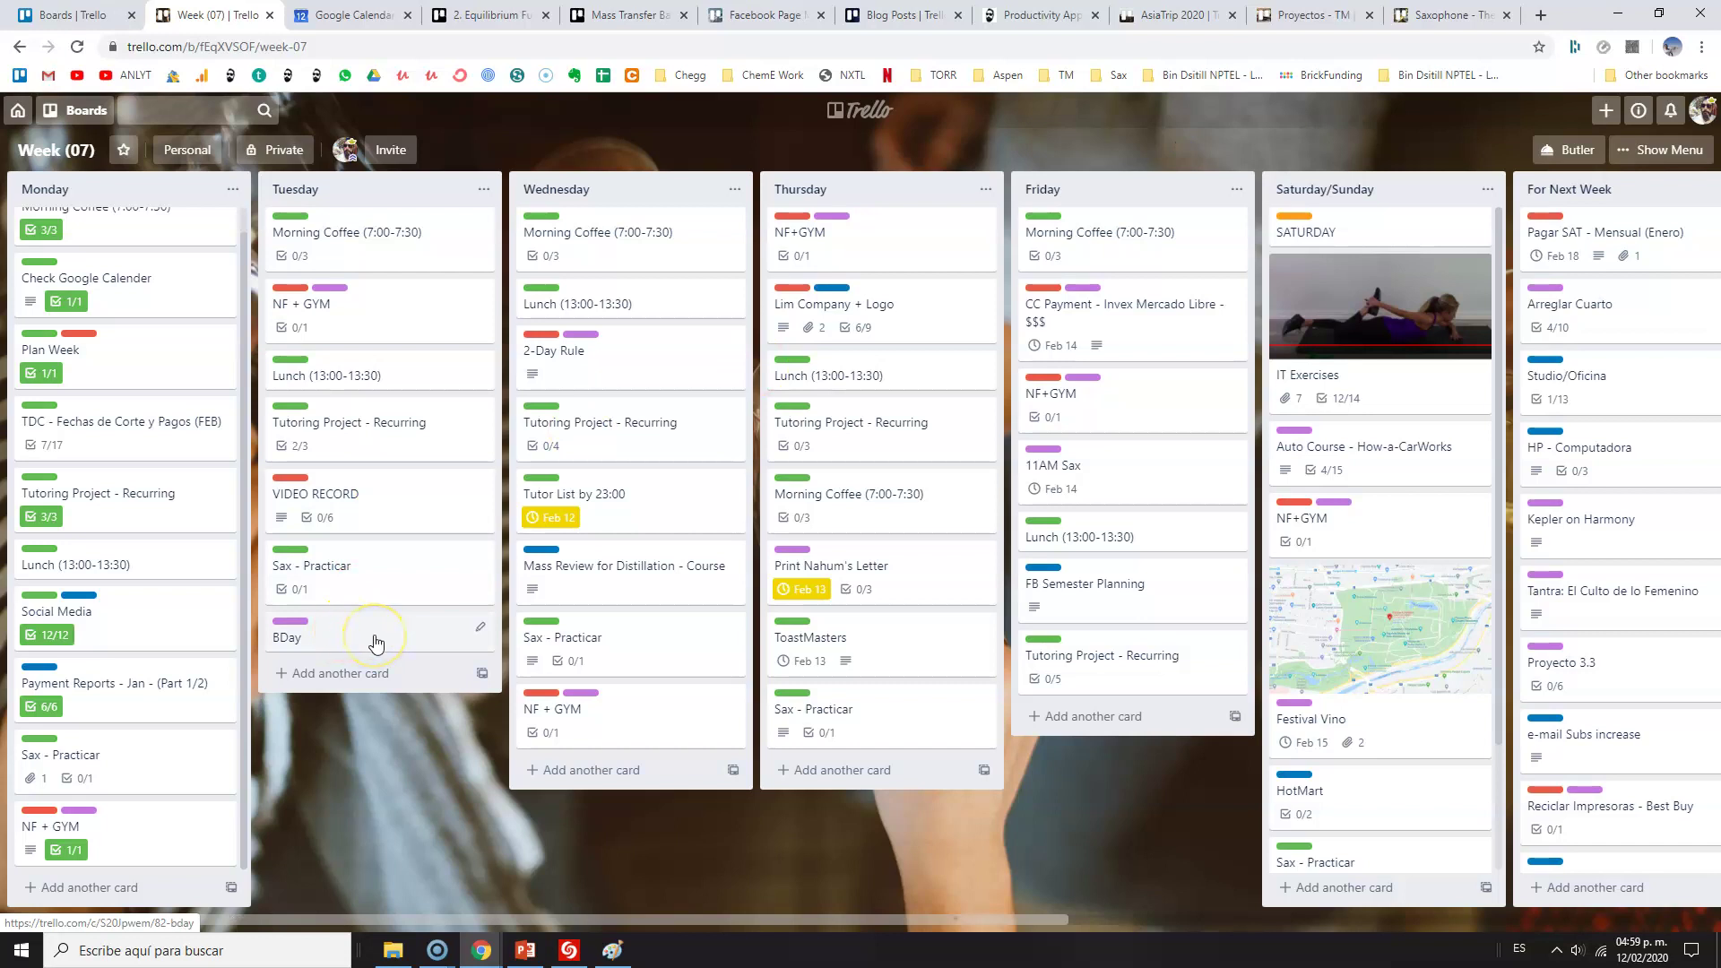
pyautogui.click(375, 640)
pyautogui.click(771, 359)
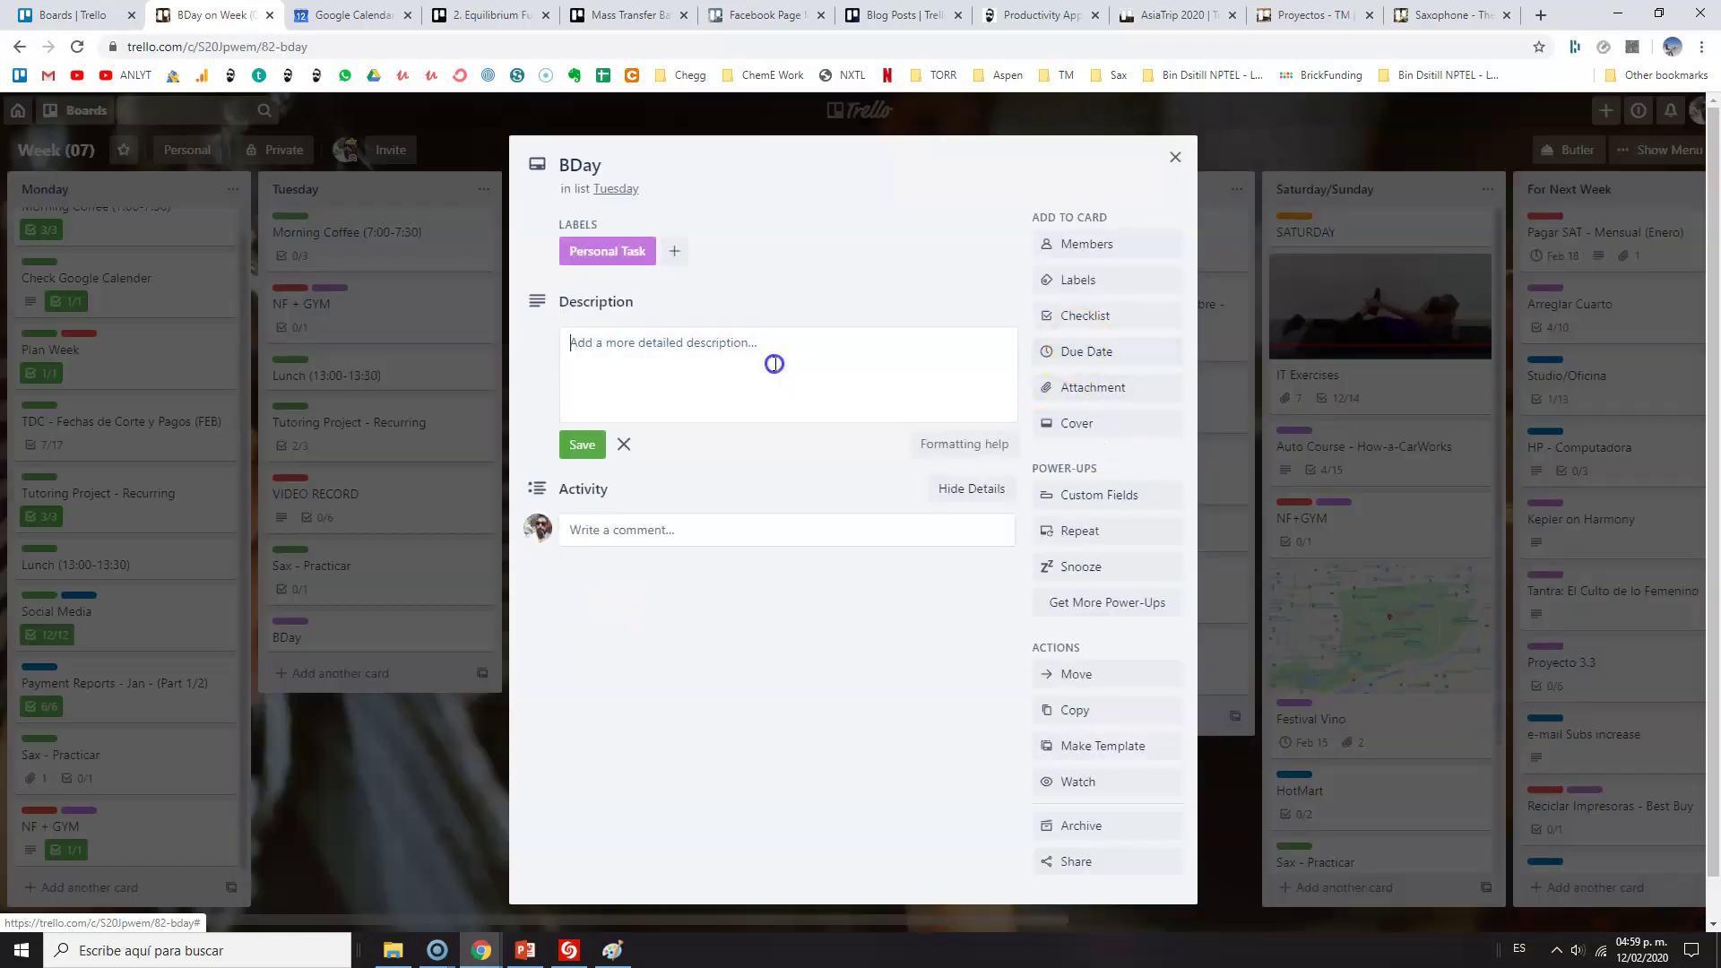
pyautogui.click(1175, 157)
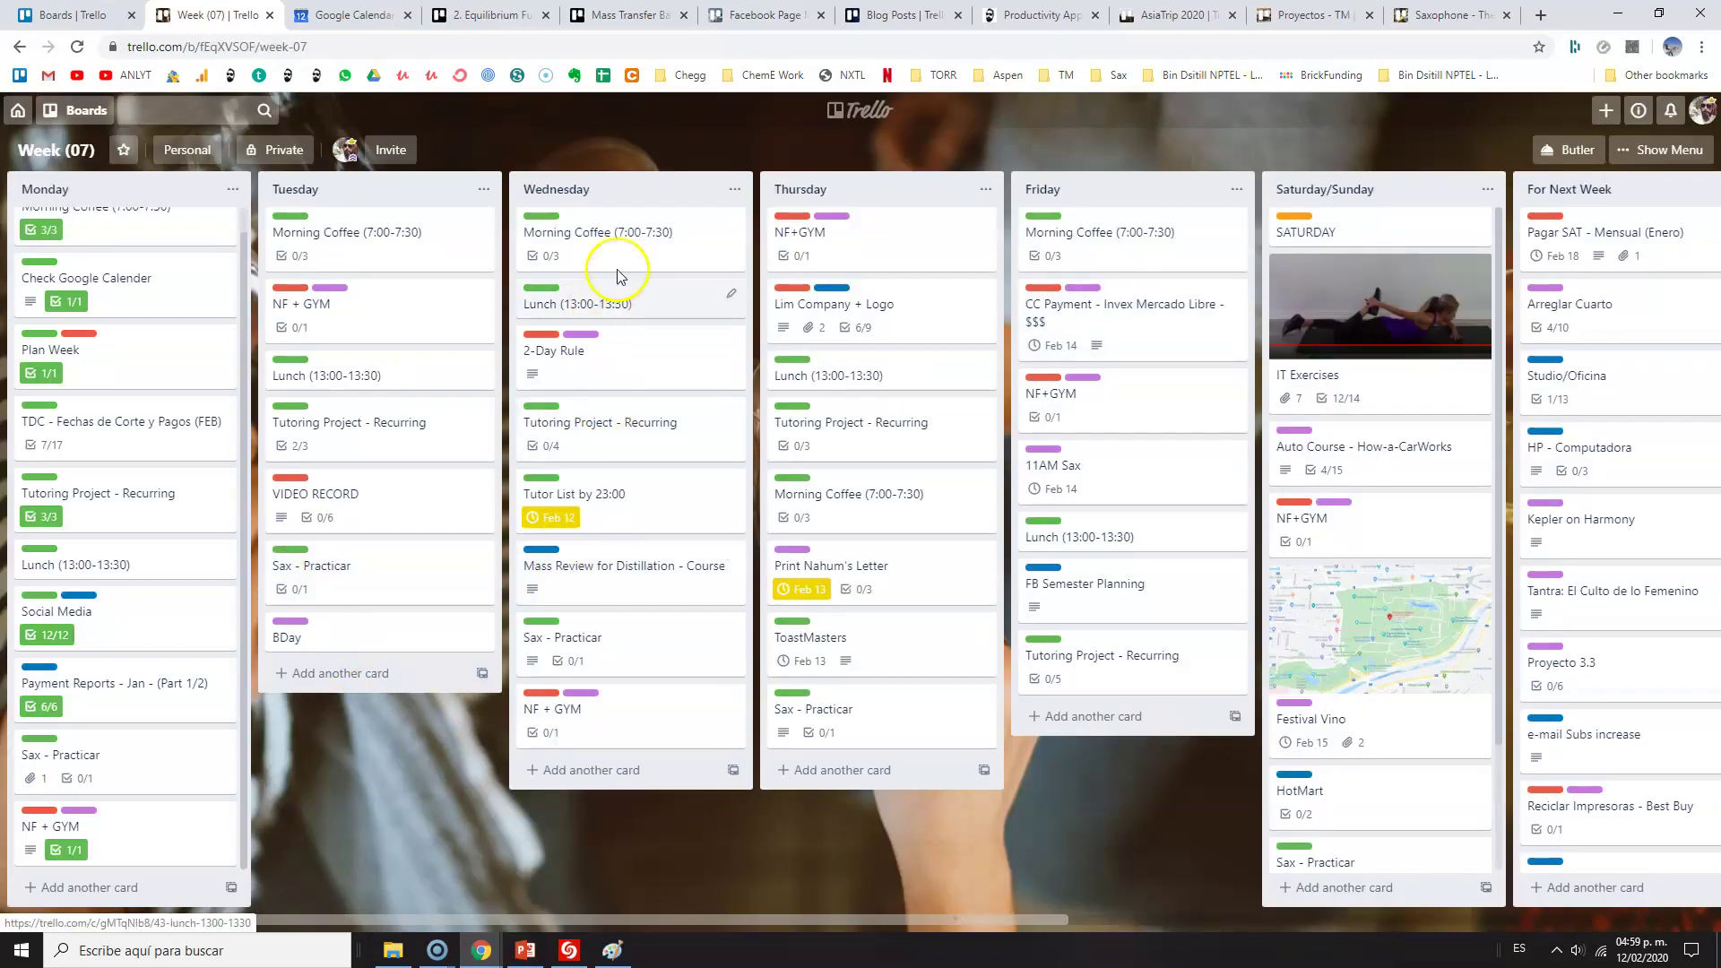
pyautogui.click(637, 590)
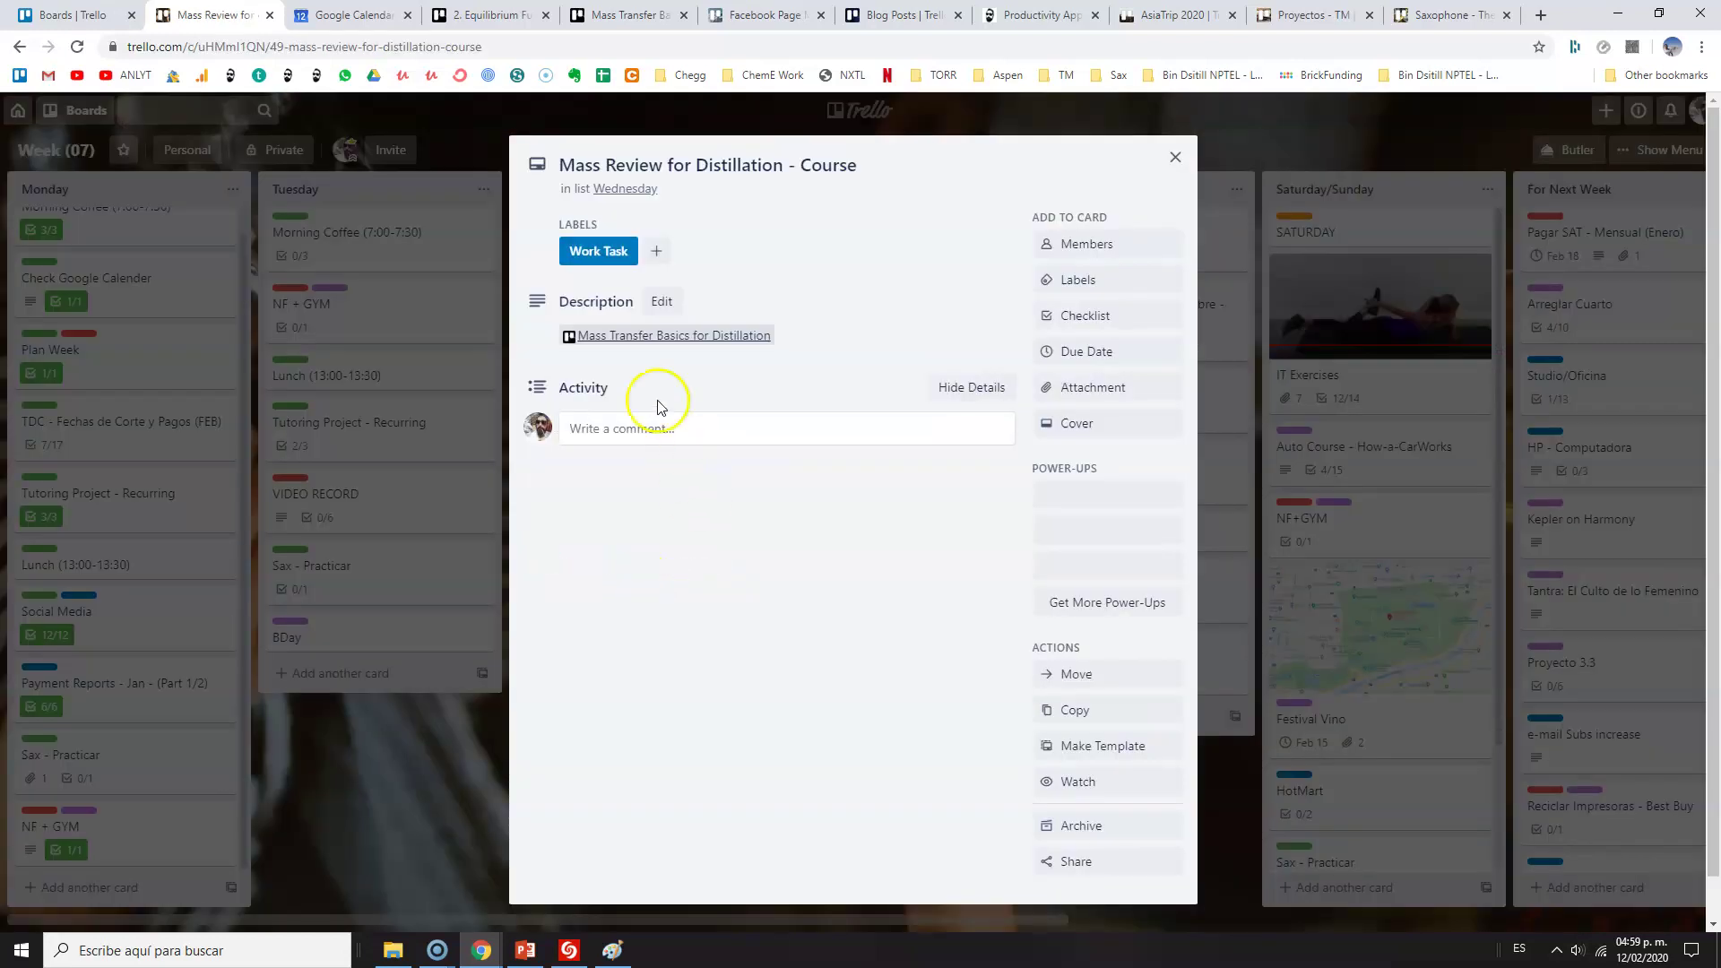
pyautogui.click(1175, 157)
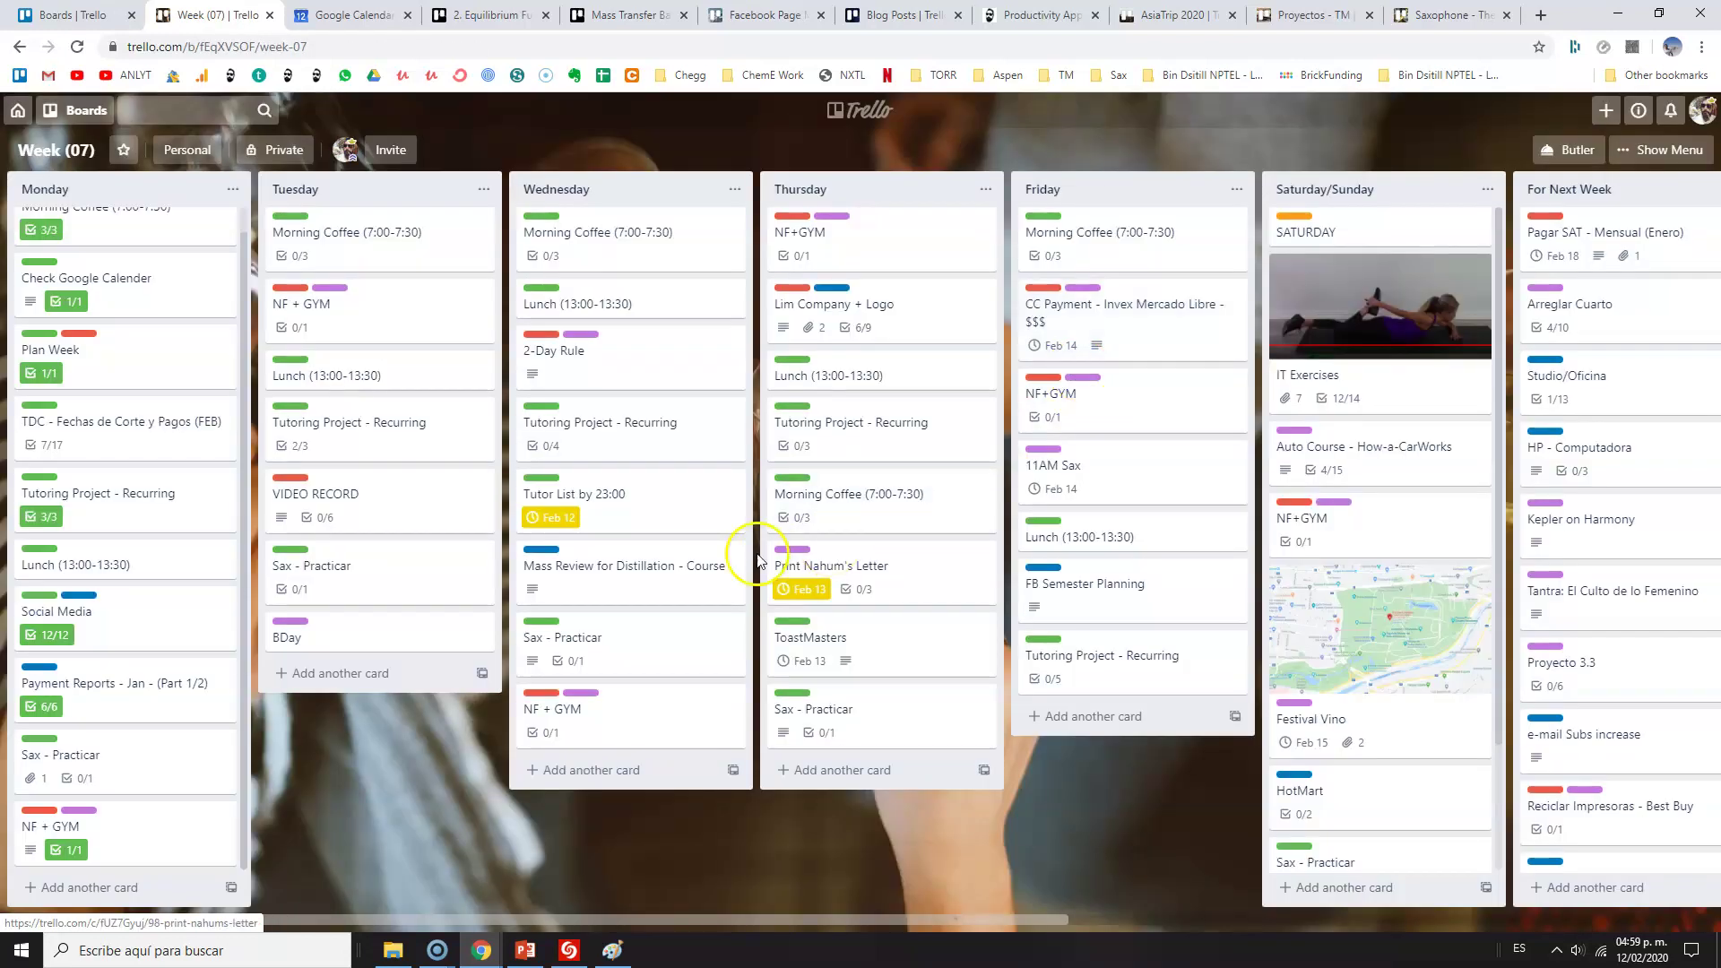
pyautogui.click(879, 574)
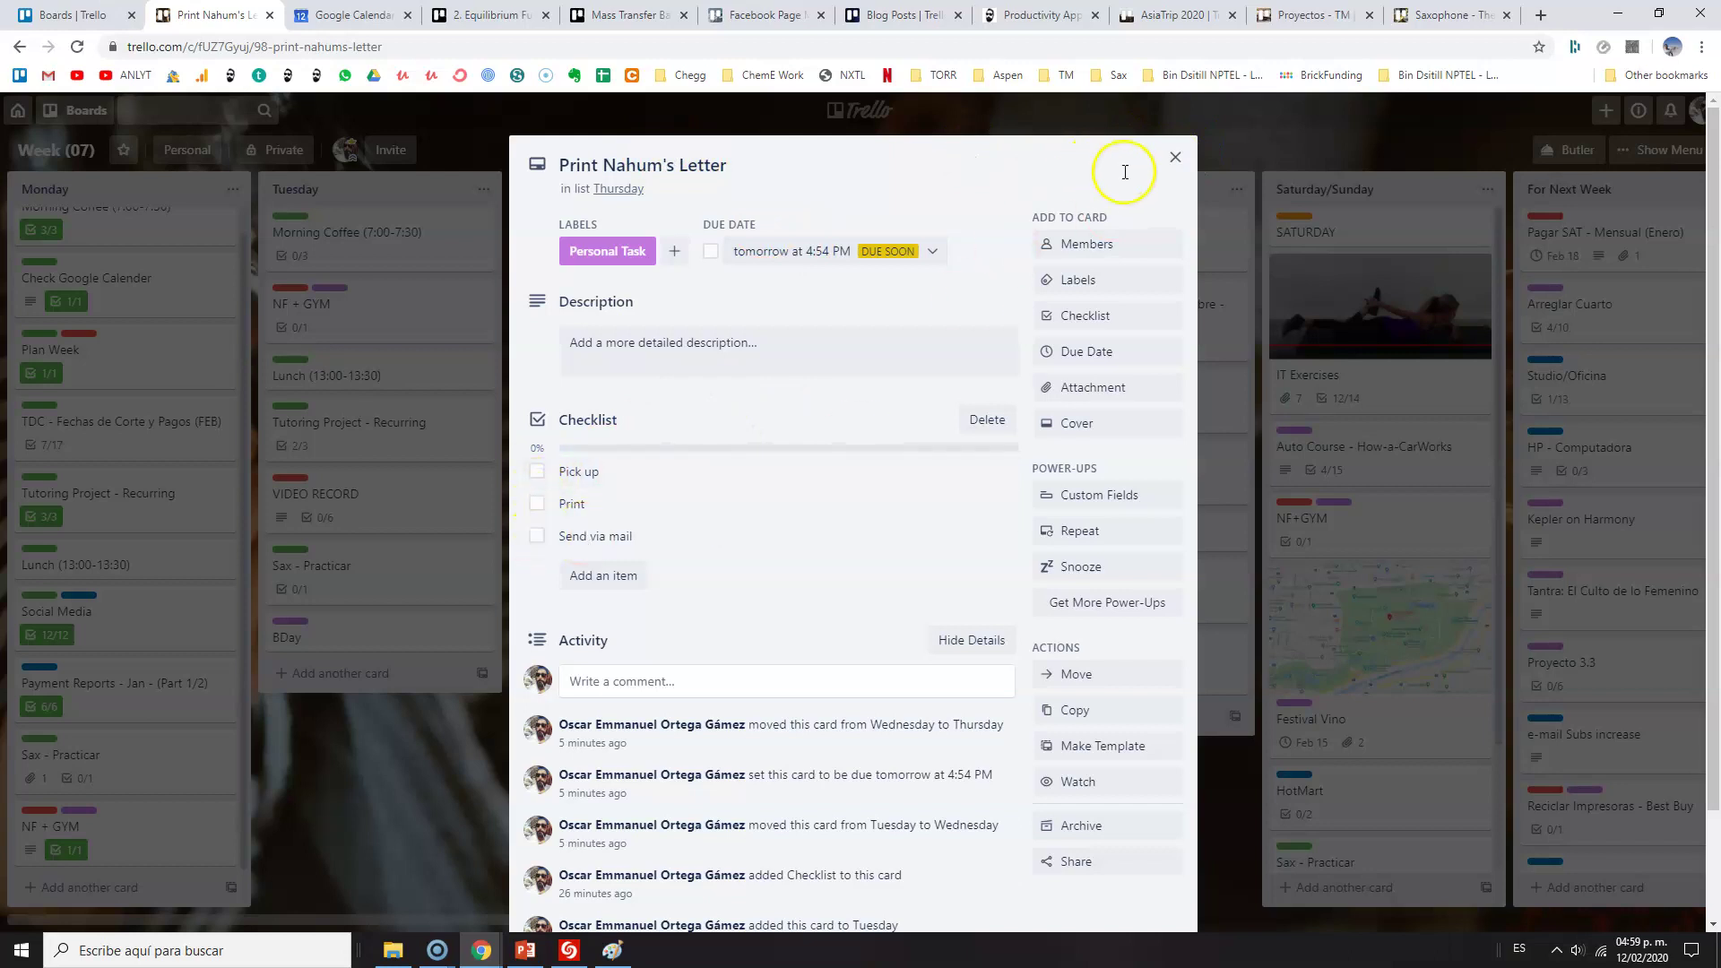
pyautogui.click(1175, 157)
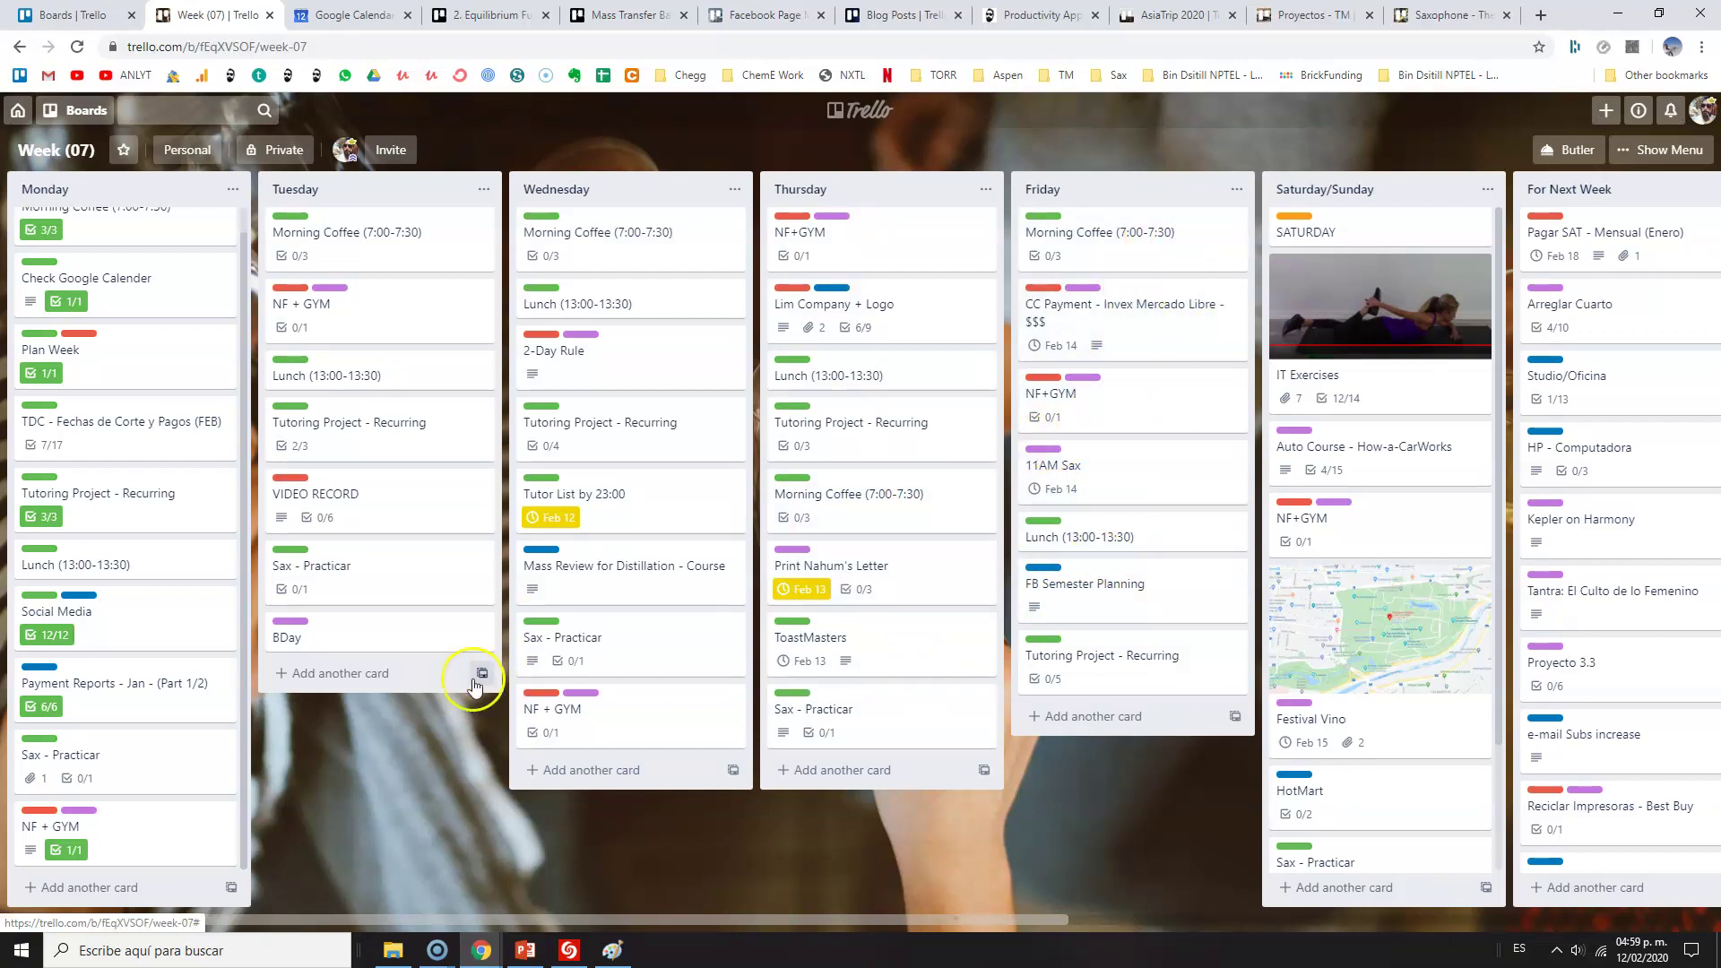
pyautogui.click(597, 661)
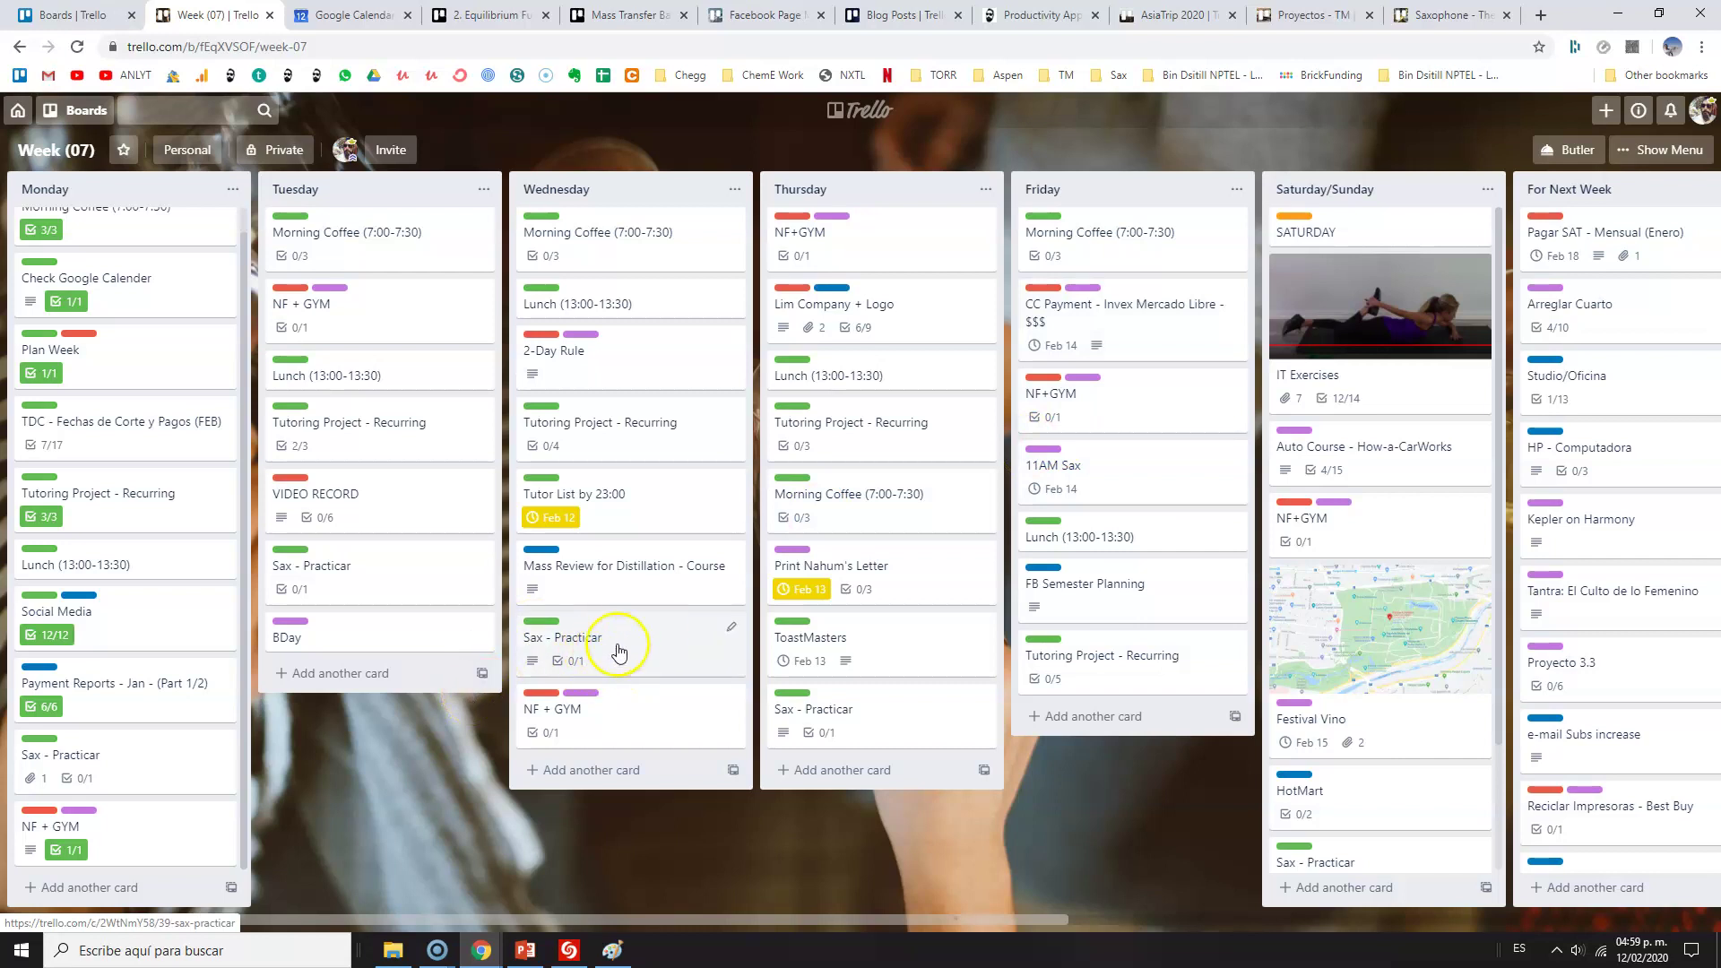
# Check 11AM Sax's due date unchanged, then open FB Semester Planning's Facebook Page Management board
pyautogui.click(1128, 485)
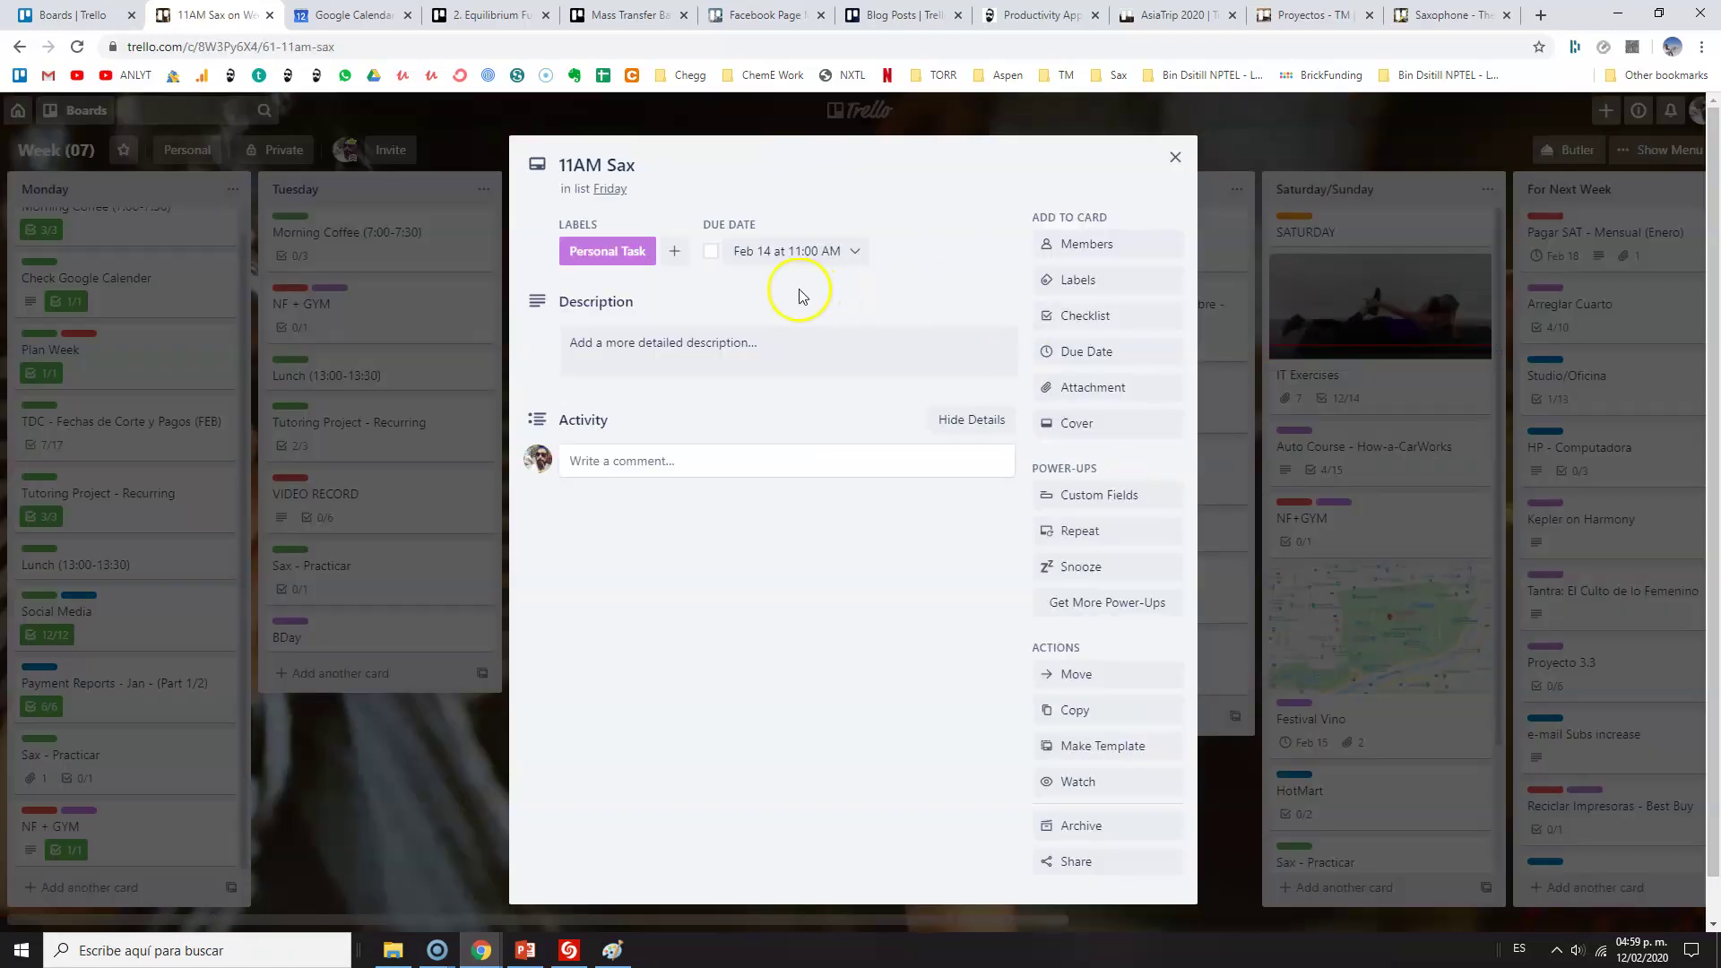
pyautogui.click(794, 254)
pyautogui.click(539, 159)
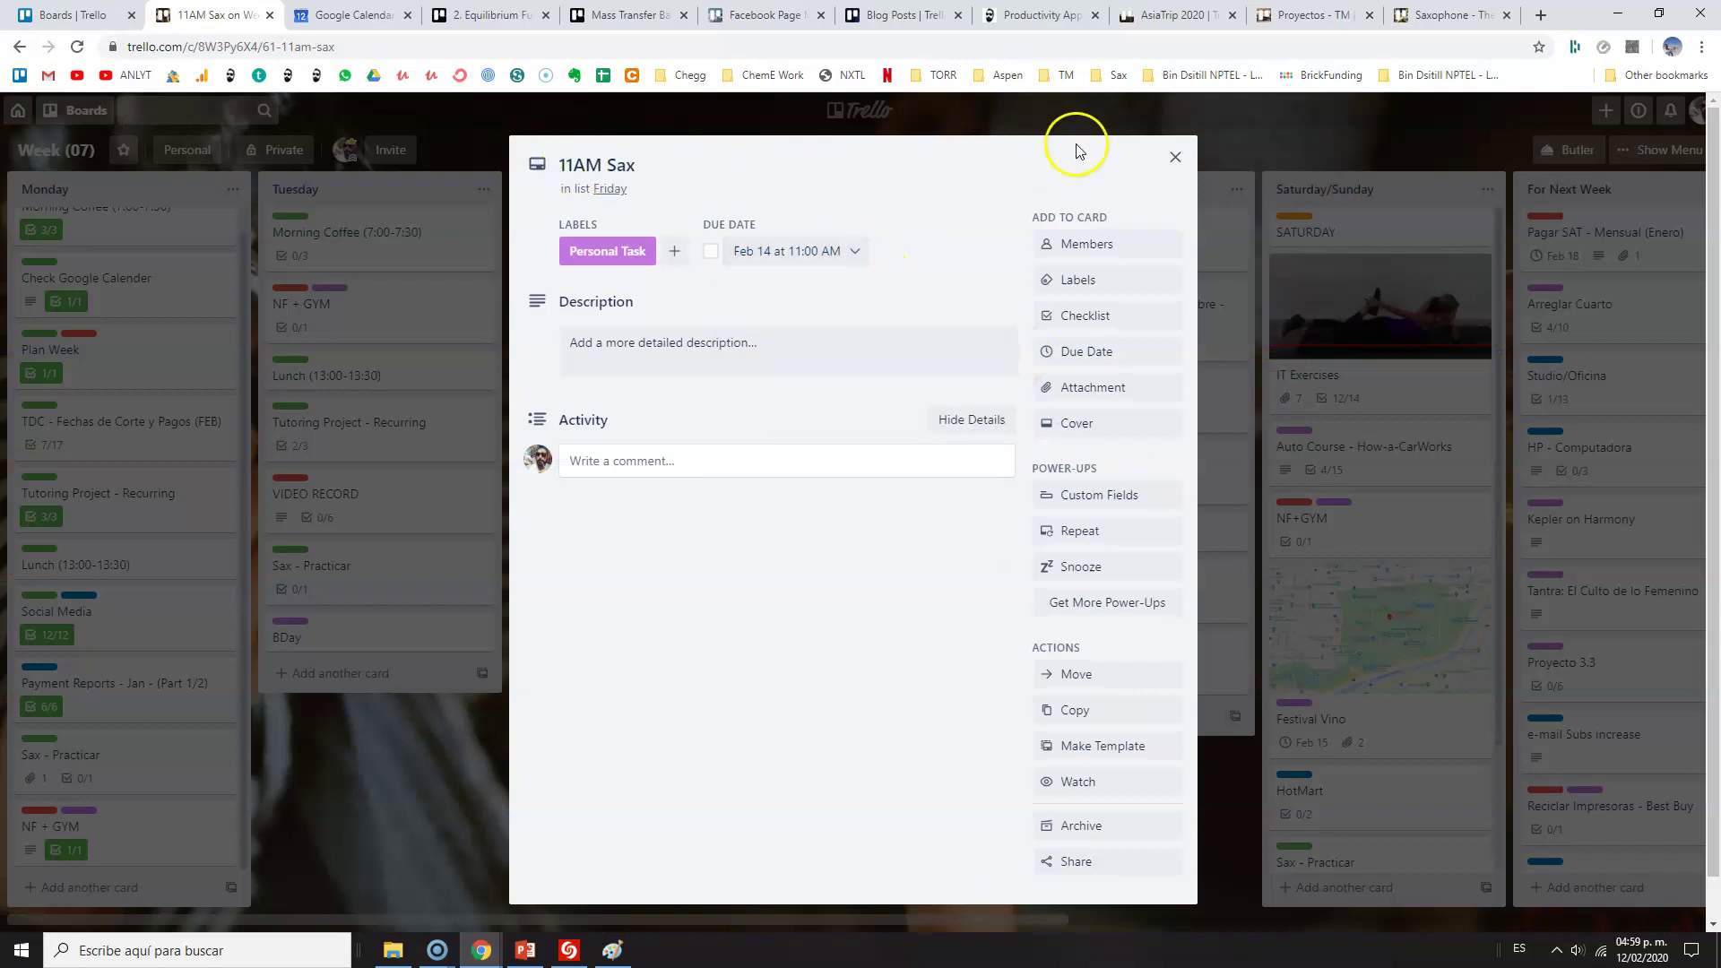
pyautogui.click(1175, 156)
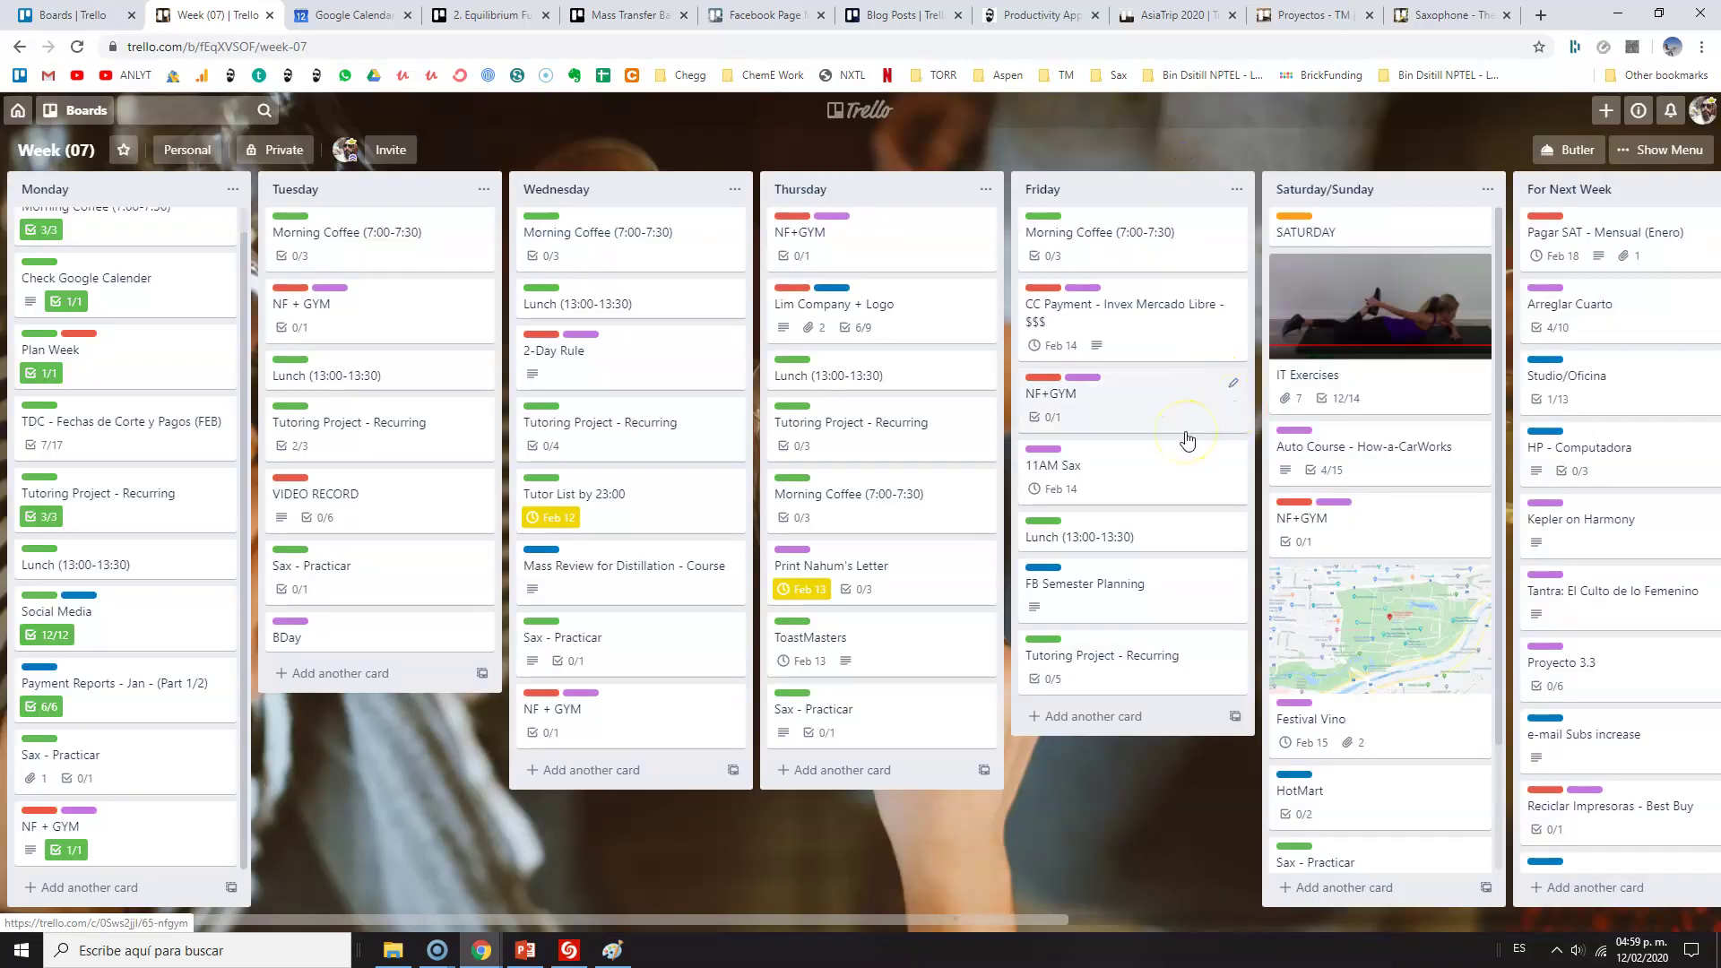
pyautogui.click(1077, 595)
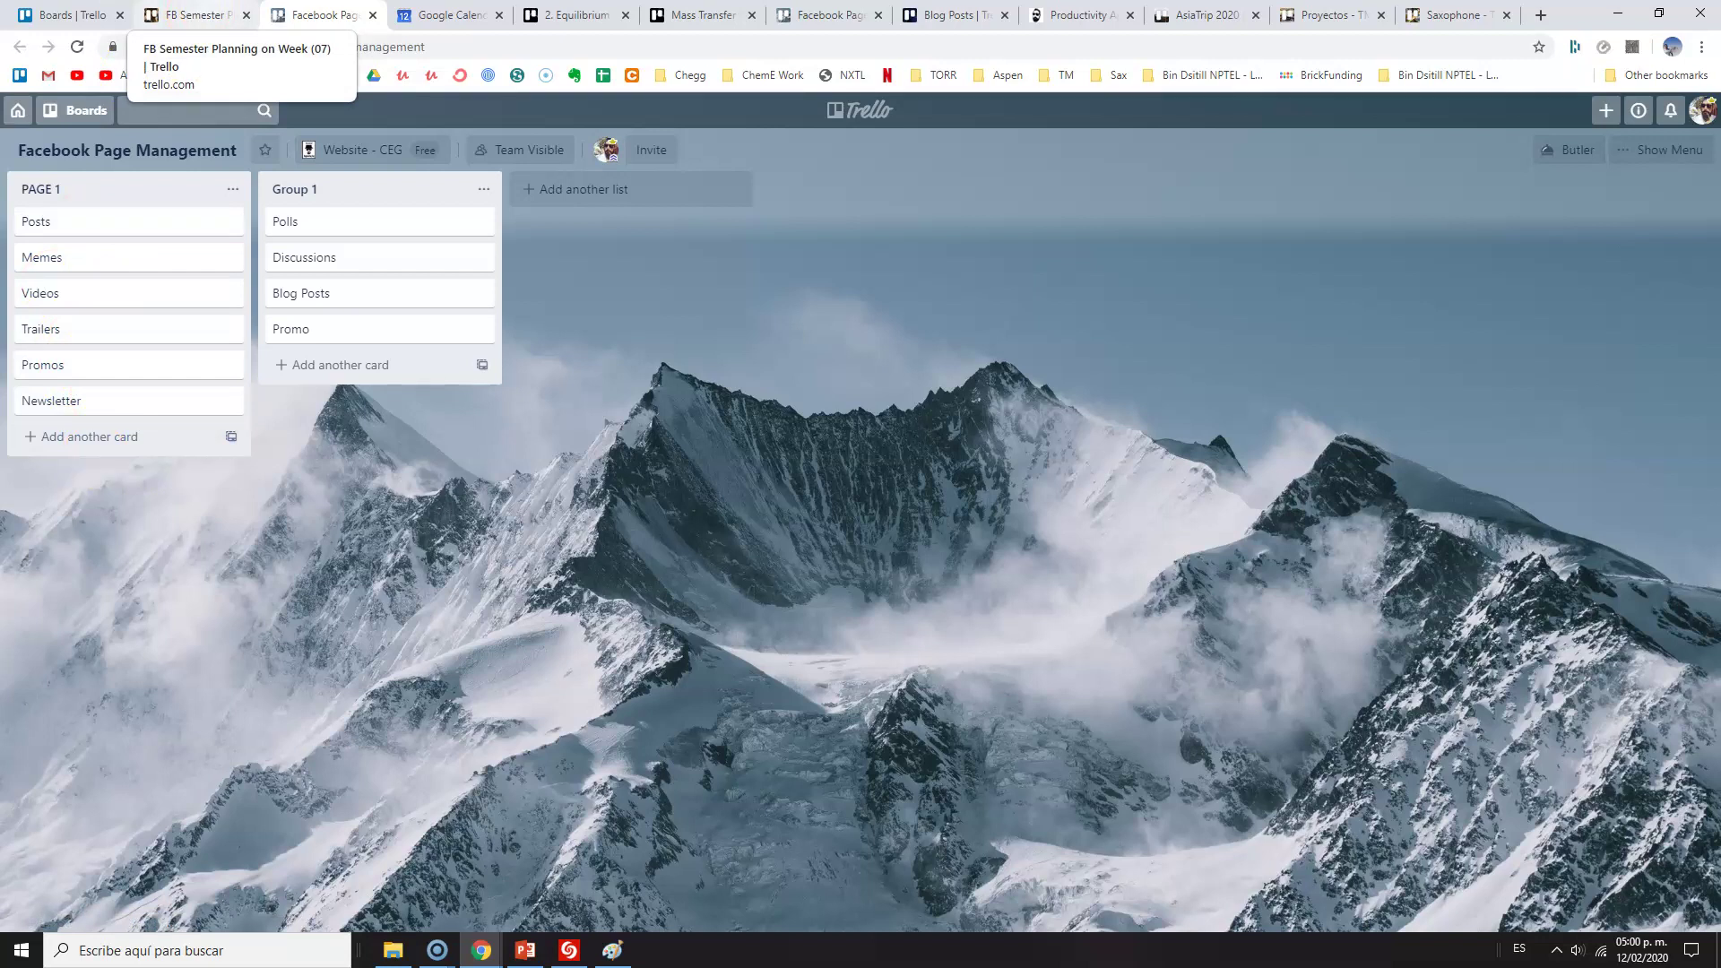
pyautogui.click(193, 14)
pyautogui.click(1168, 157)
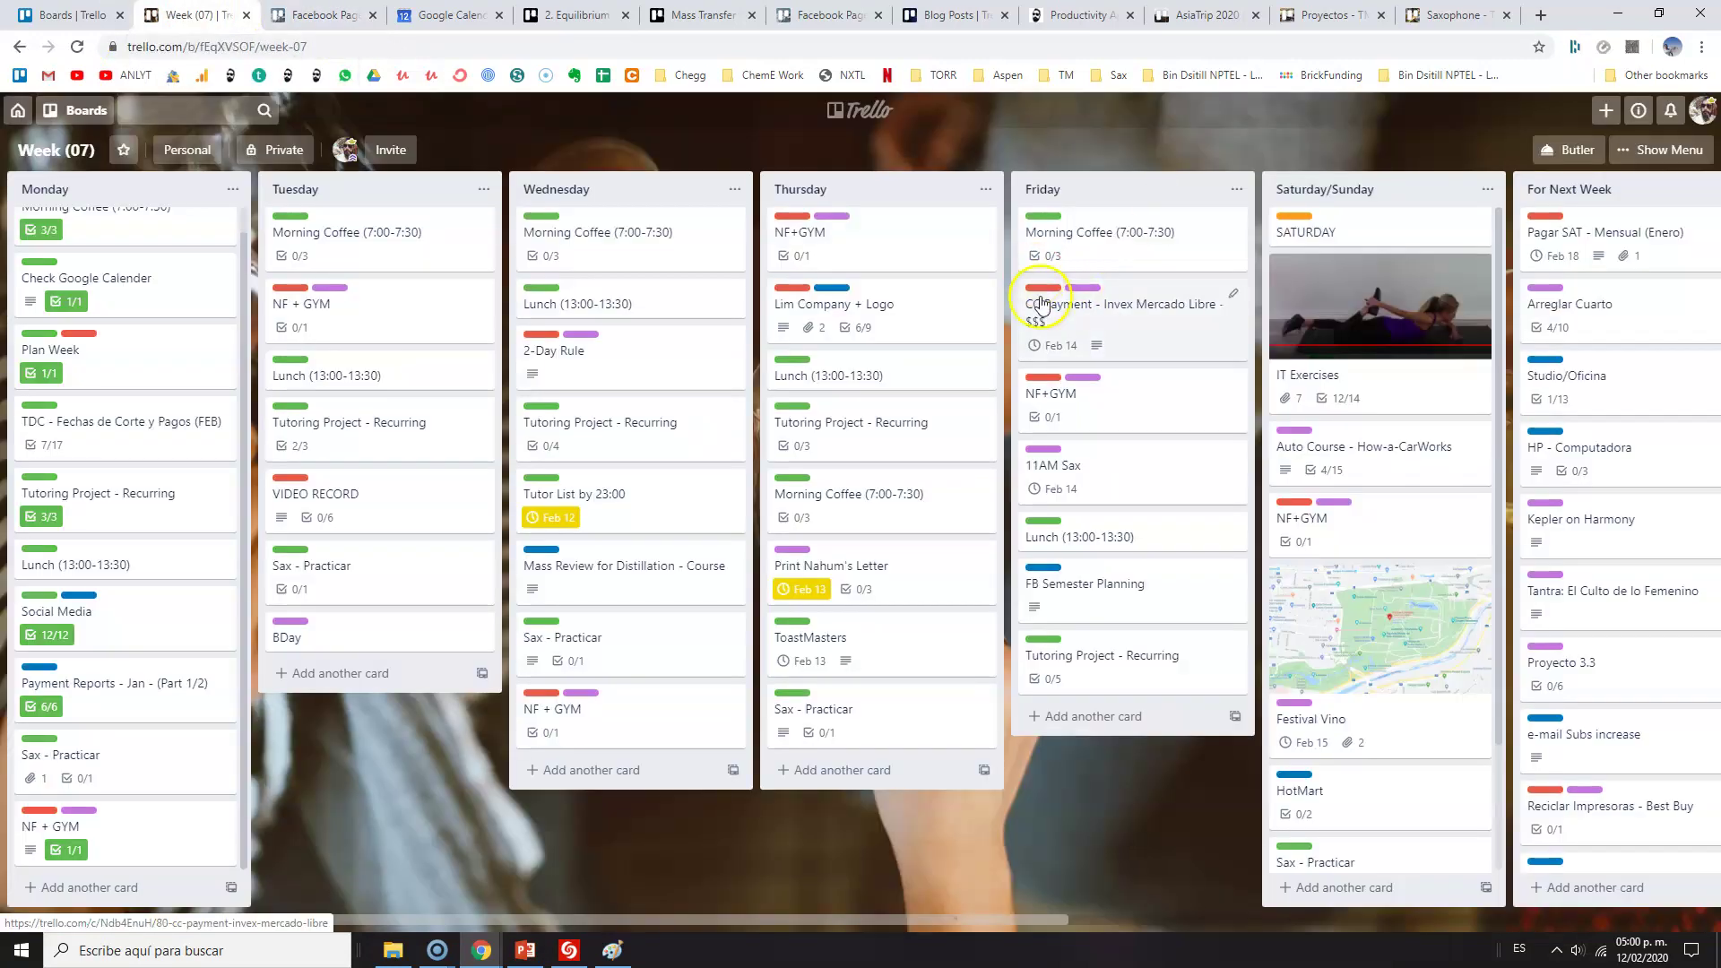
pyautogui.click(1132, 320)
pyautogui.click(1178, 158)
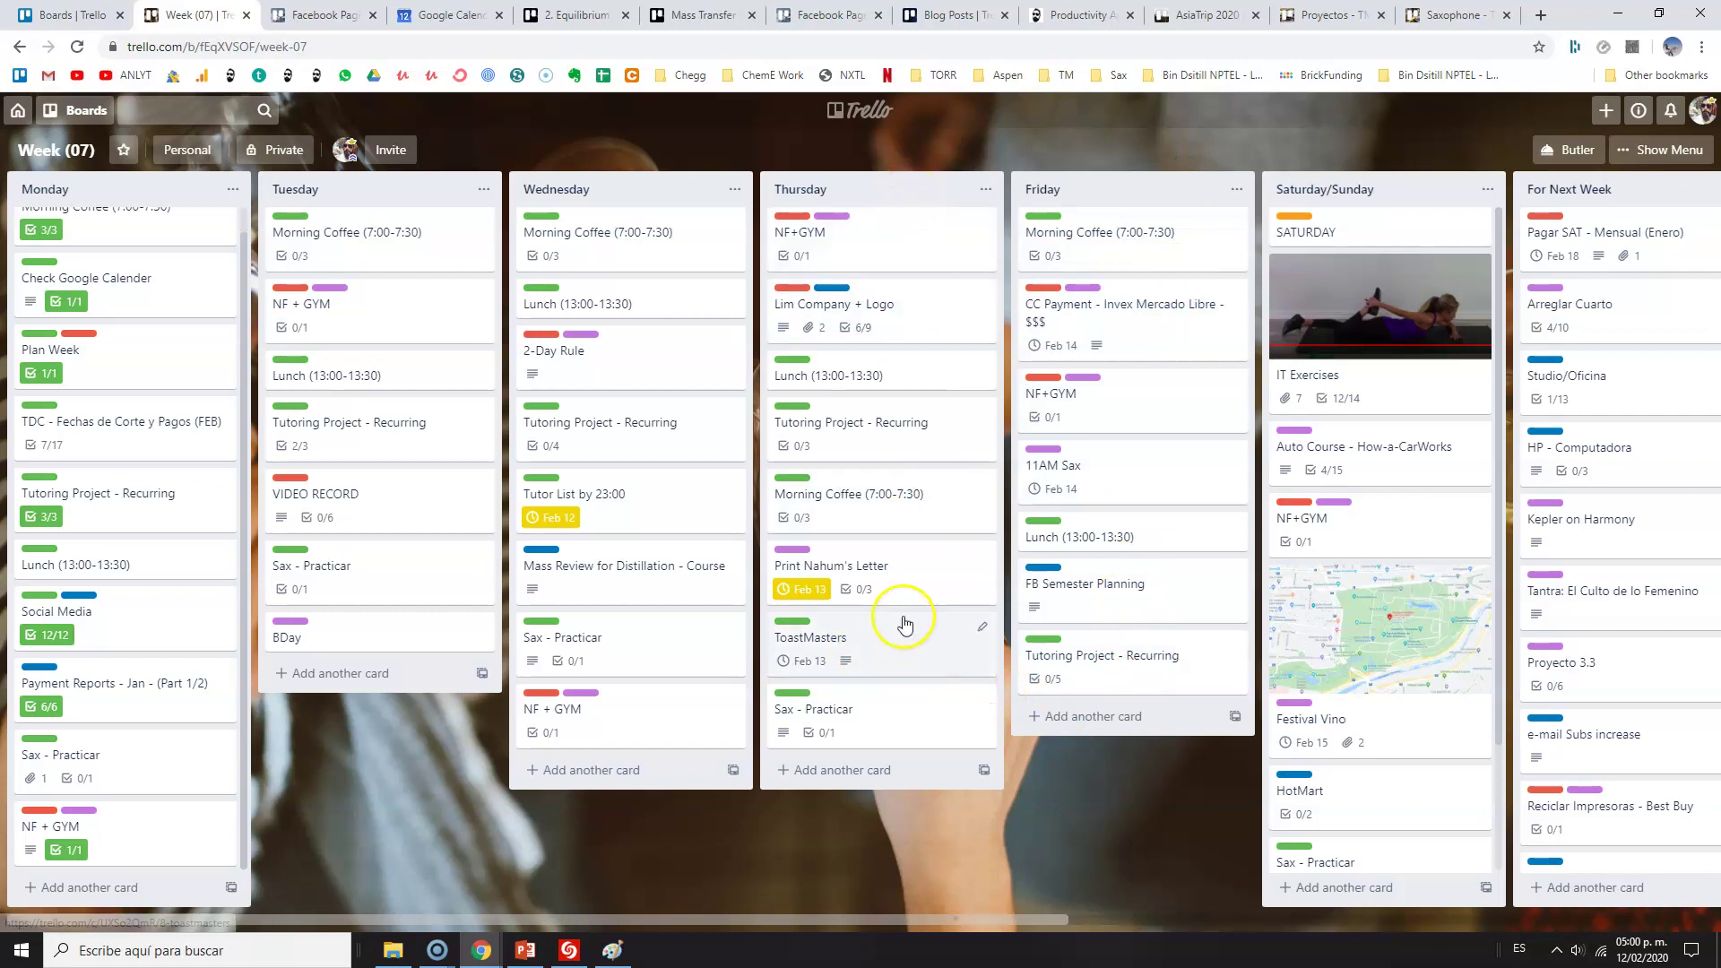
pyautogui.click(906, 645)
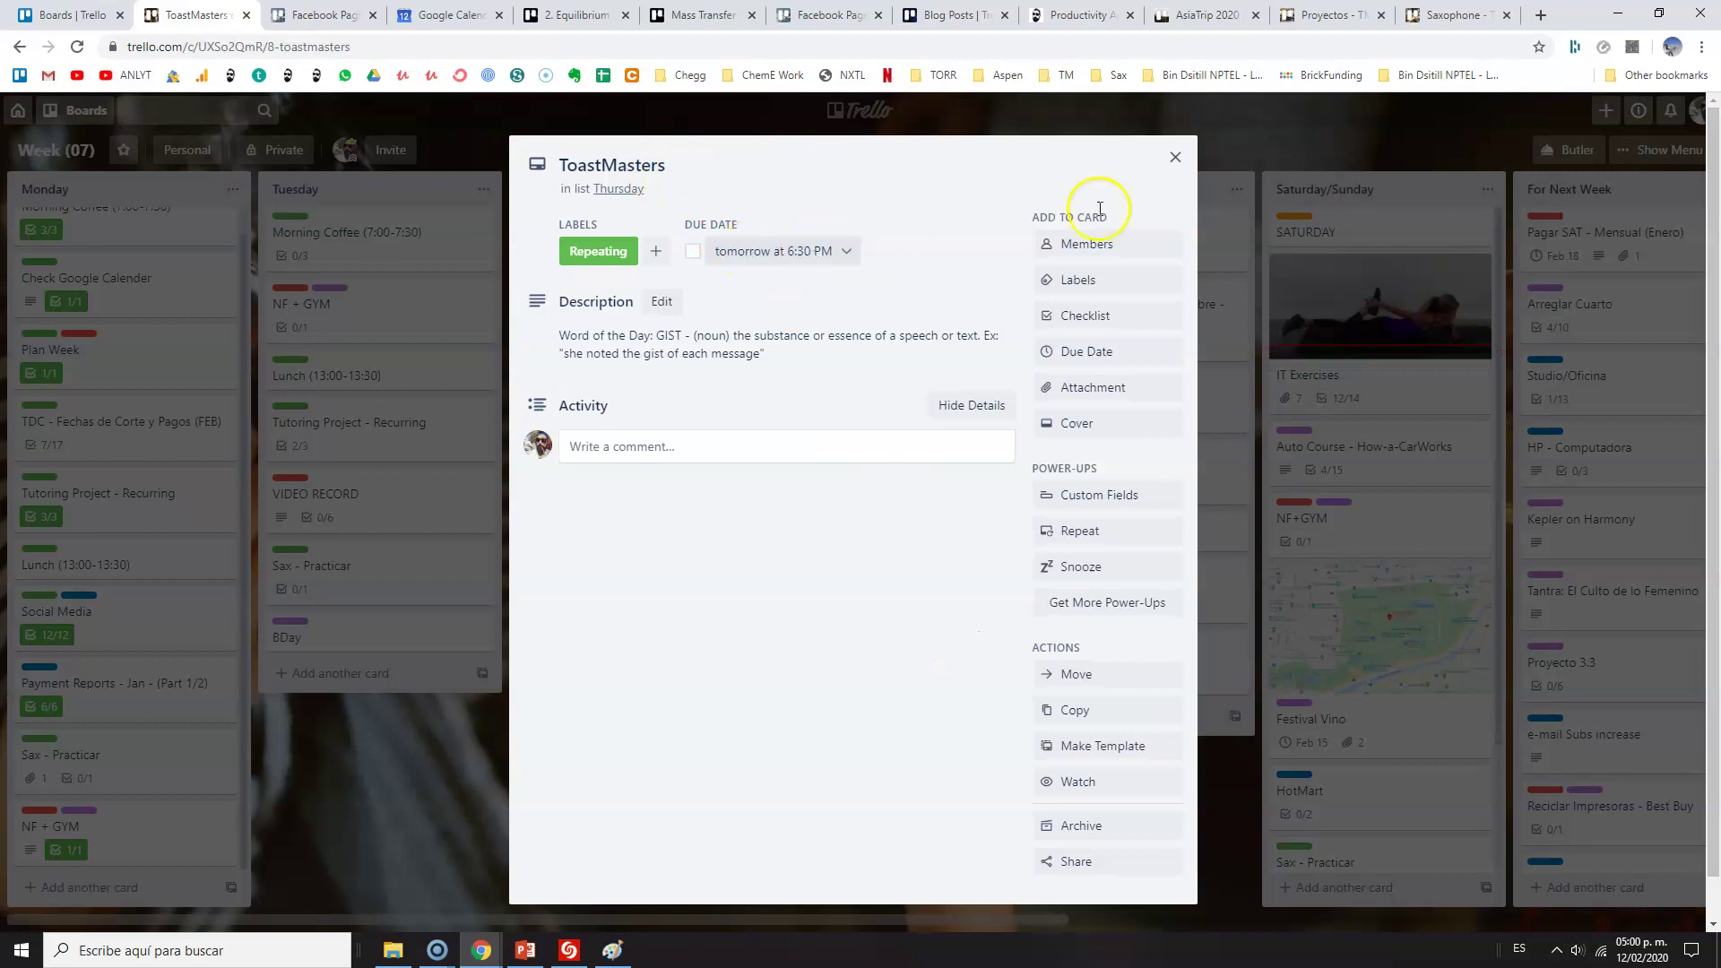
pyautogui.click(1175, 157)
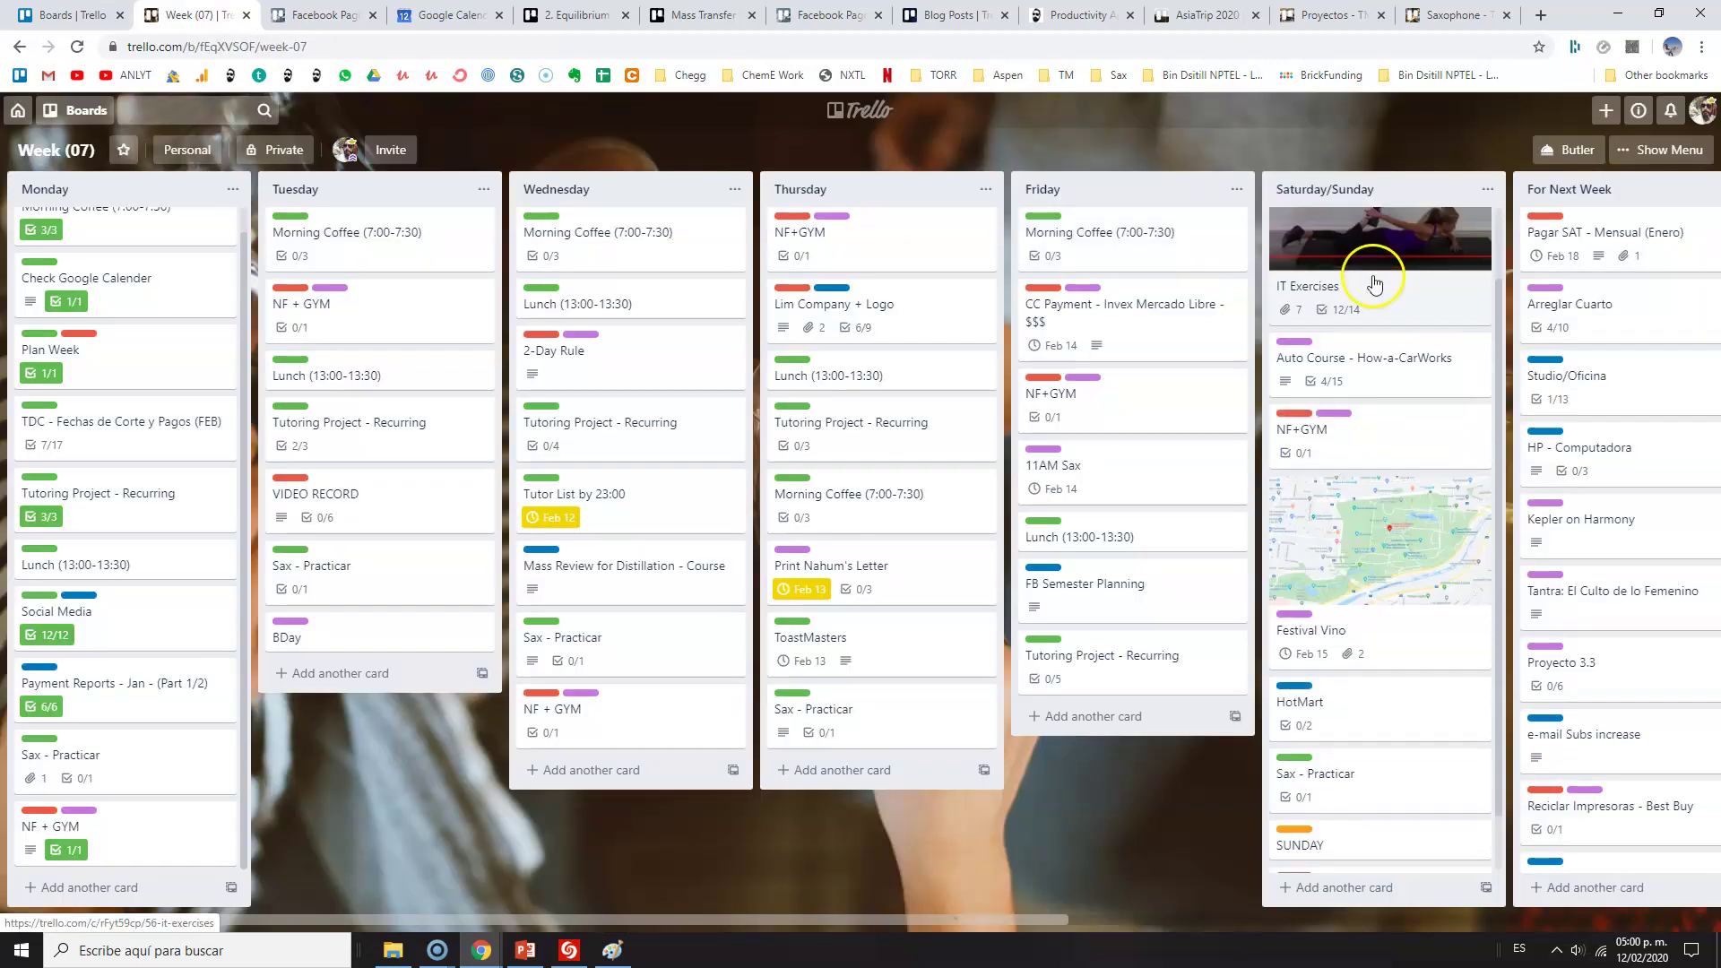
pyautogui.scroll(-1, 1381, 296)
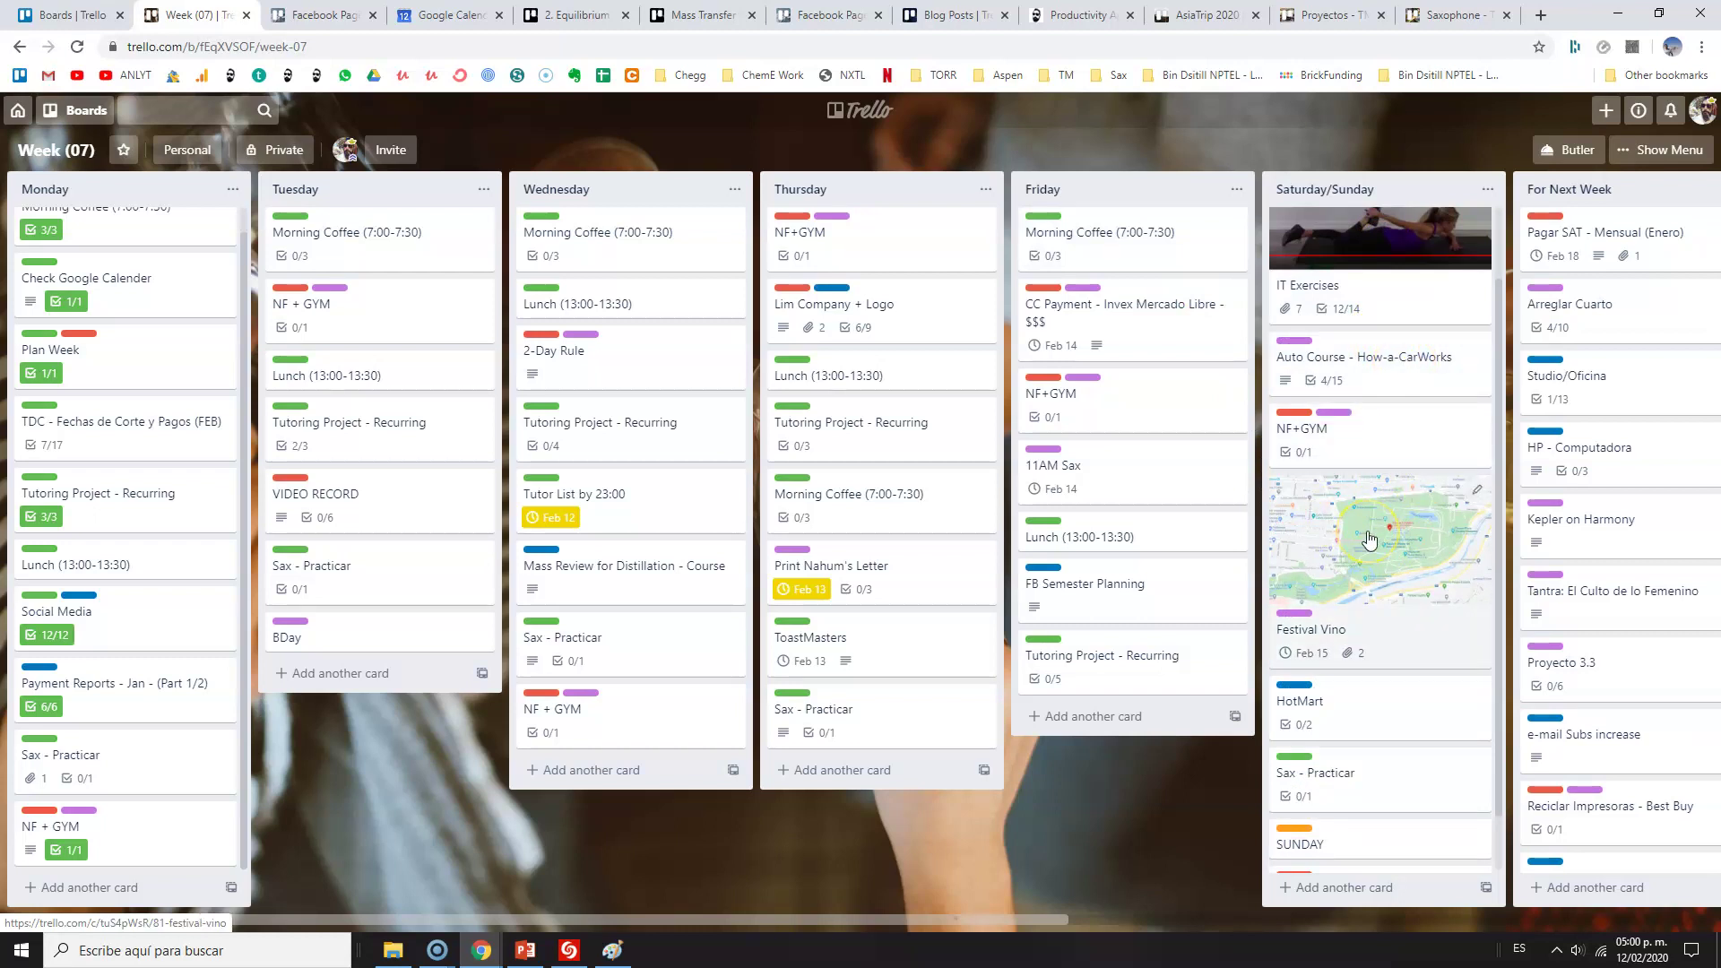
pyautogui.click(1363, 571)
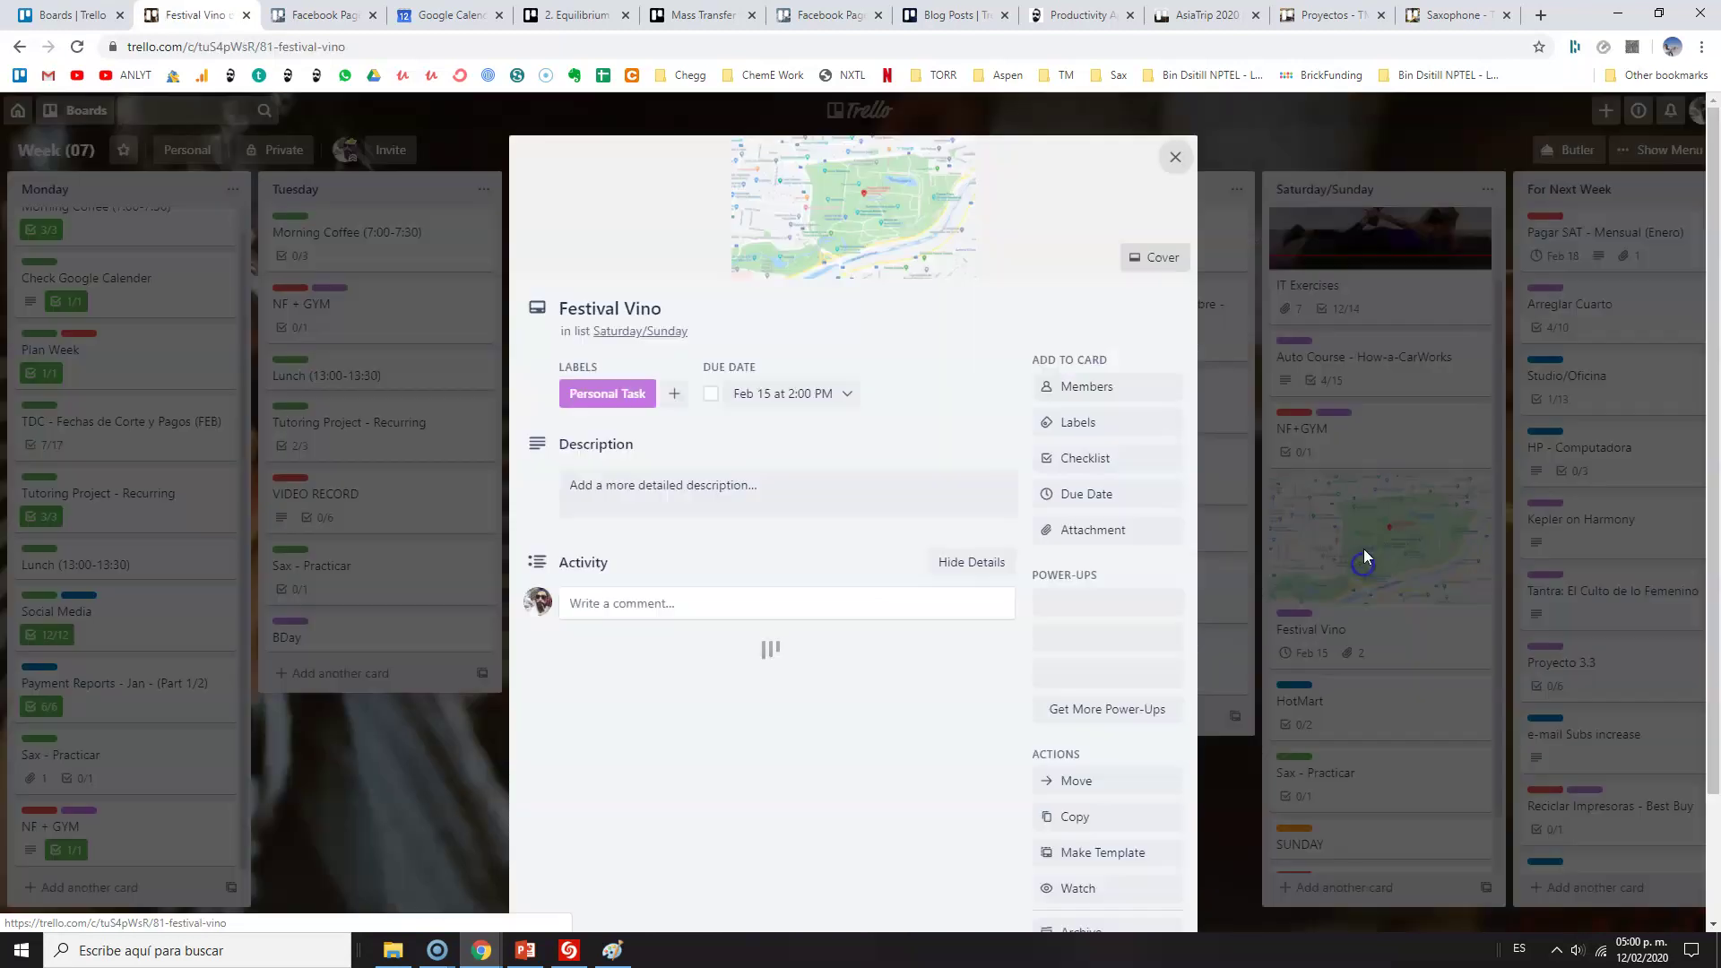
pyautogui.click(932, 231)
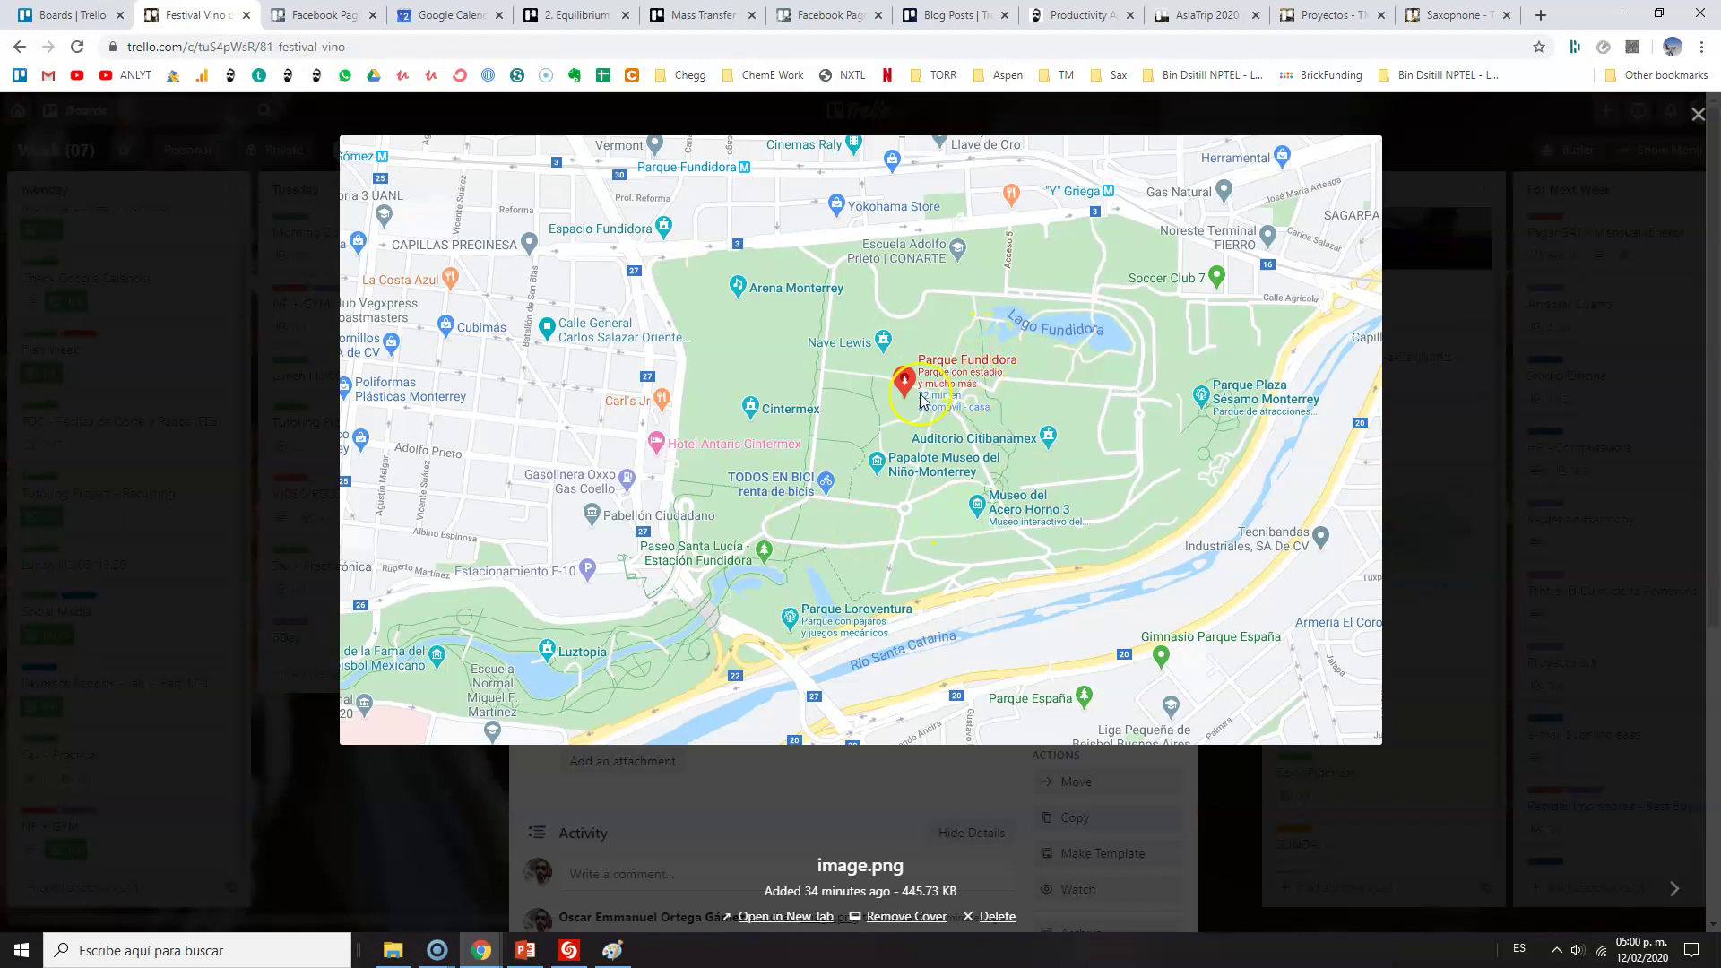
pyautogui.click(760, 817)
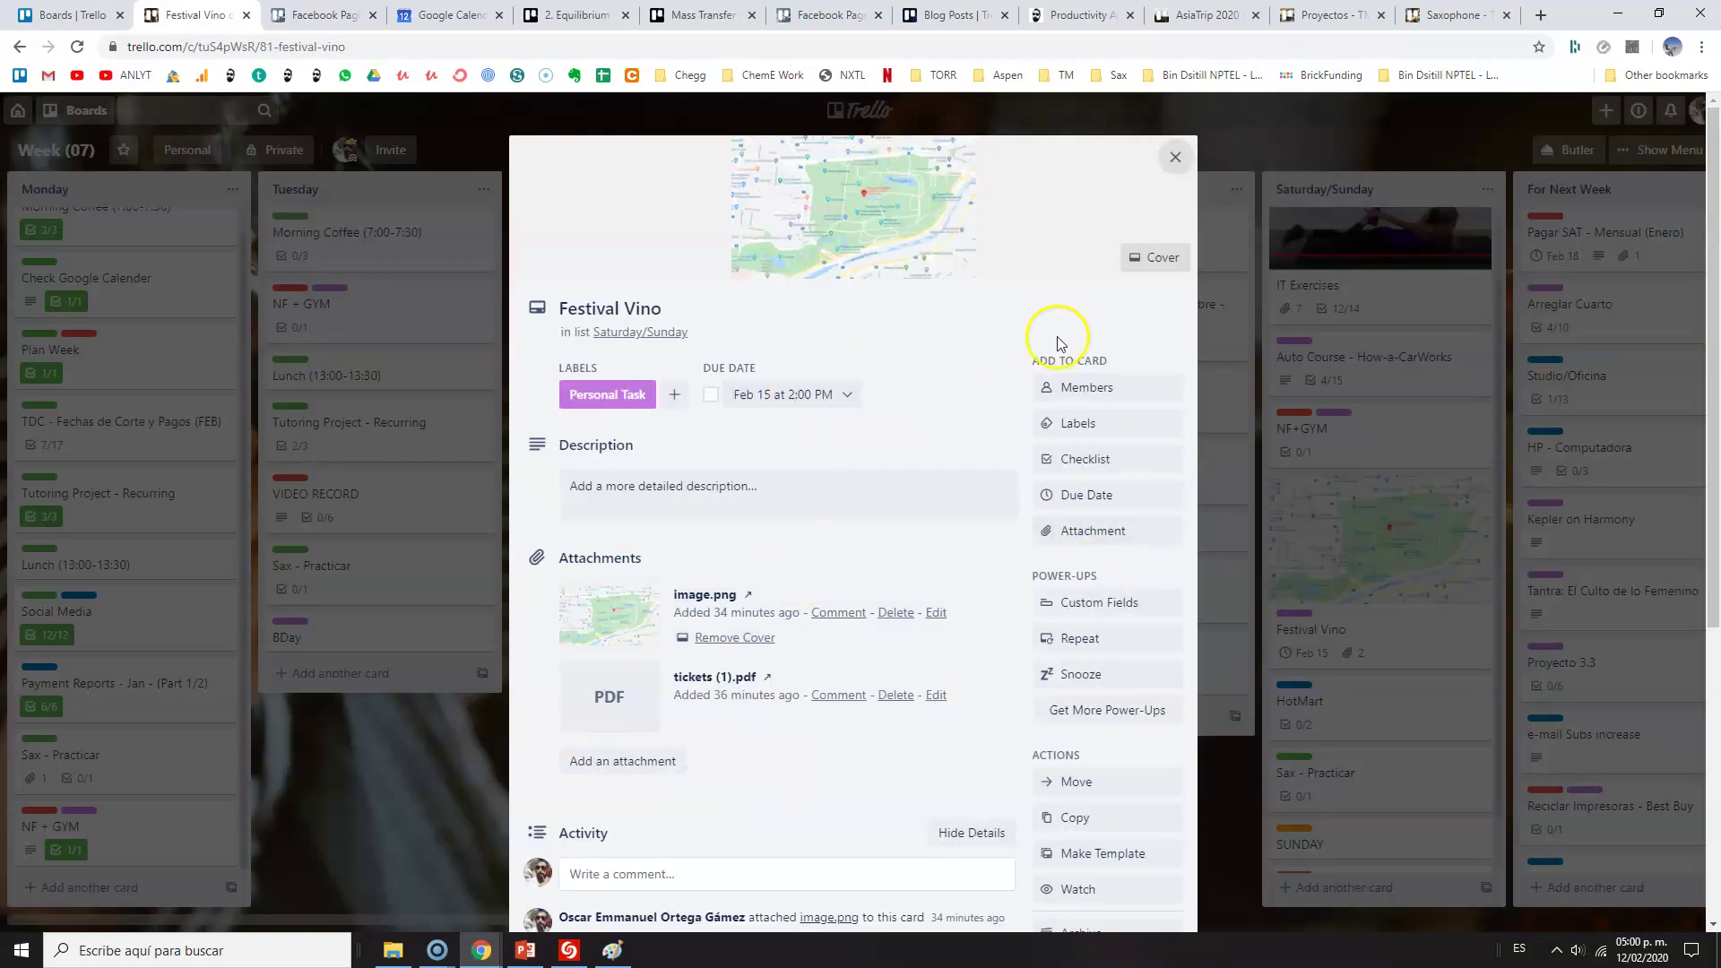
pyautogui.click(1175, 157)
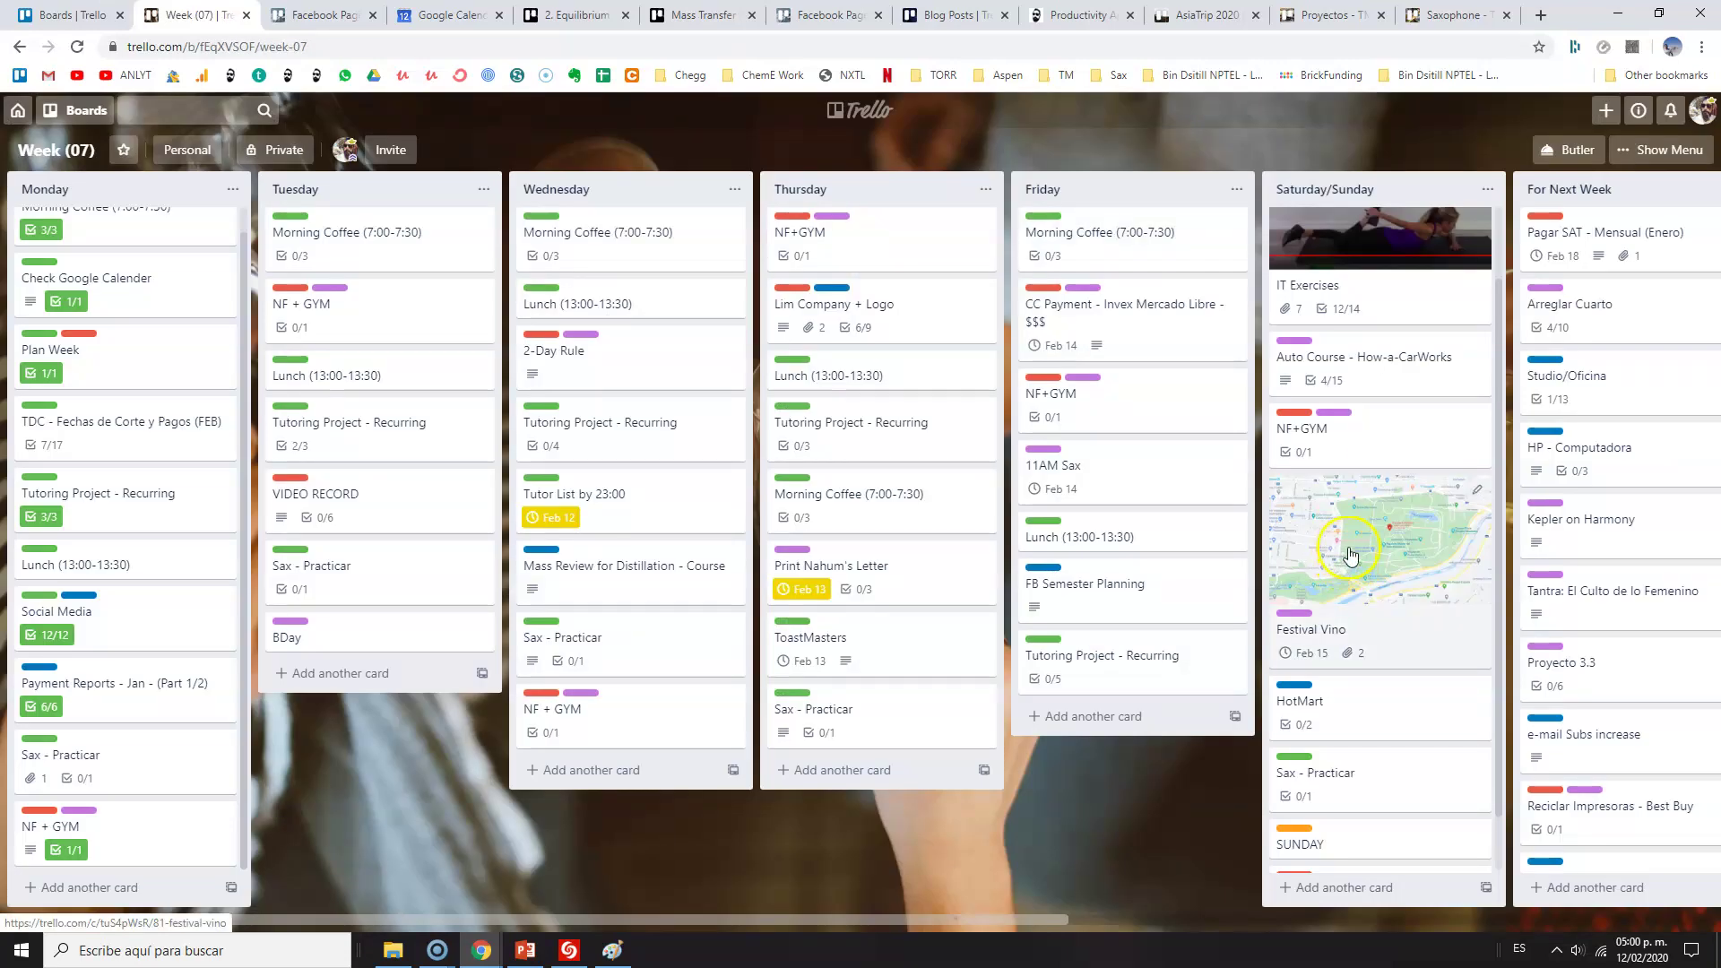
pyautogui.scroll(-1, 1347, 567)
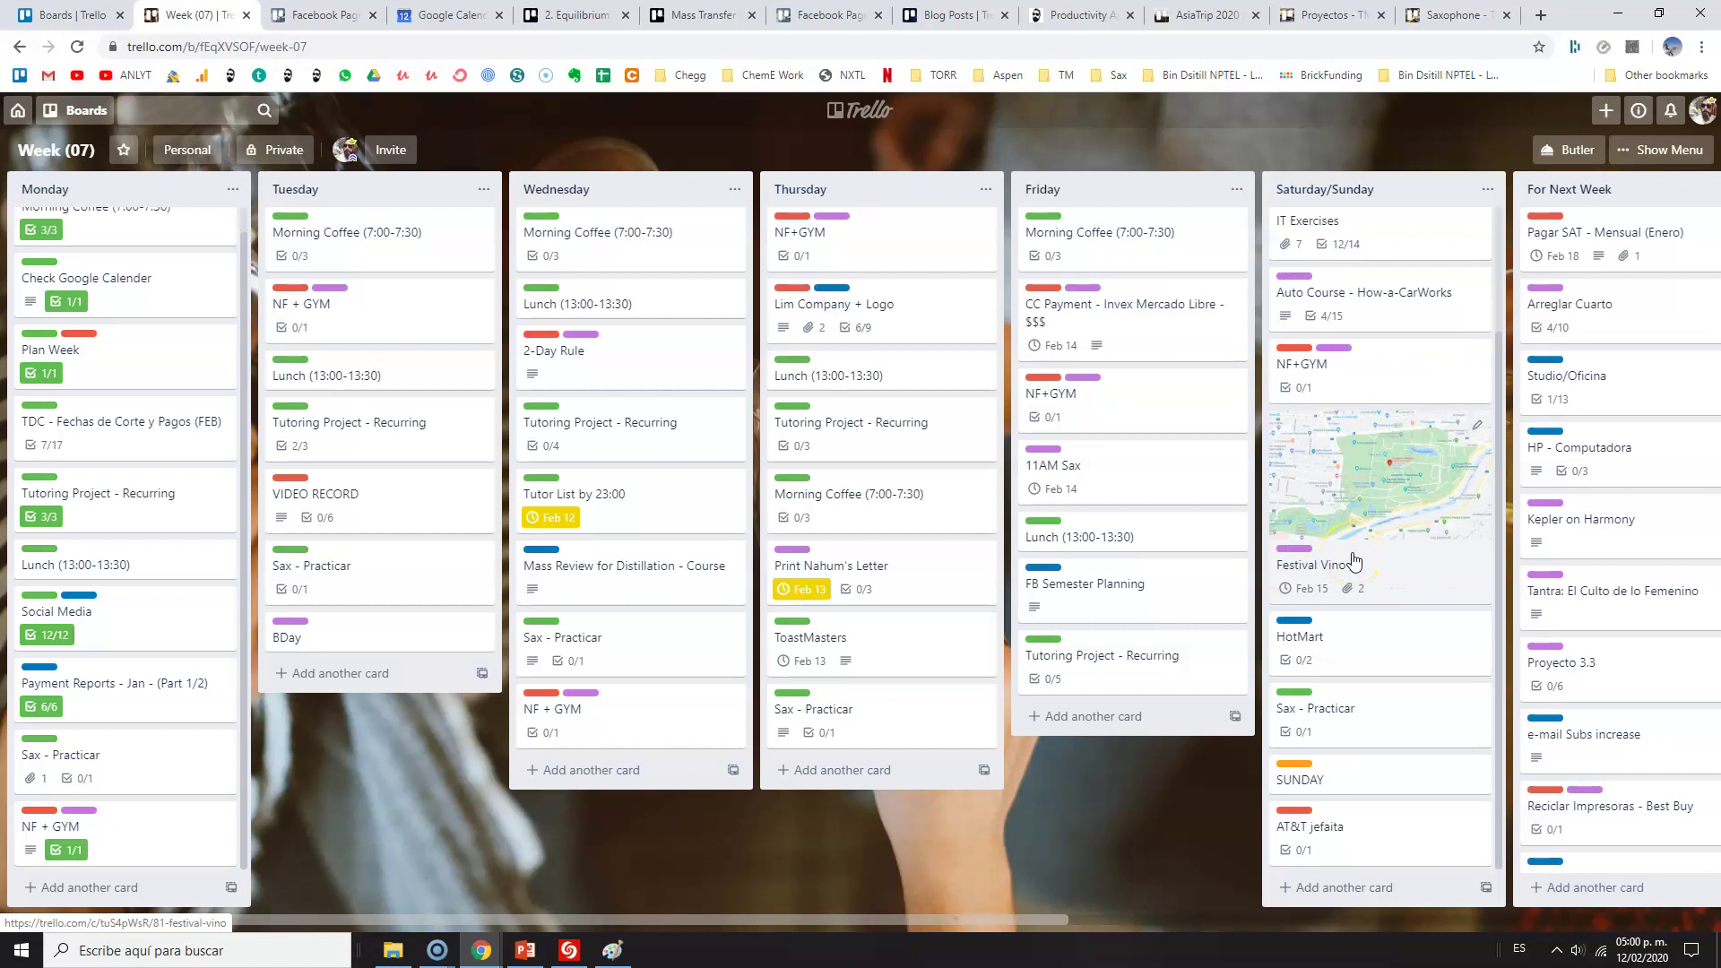
pyautogui.click(1321, 470)
pyautogui.scroll(-2, 1036, 396)
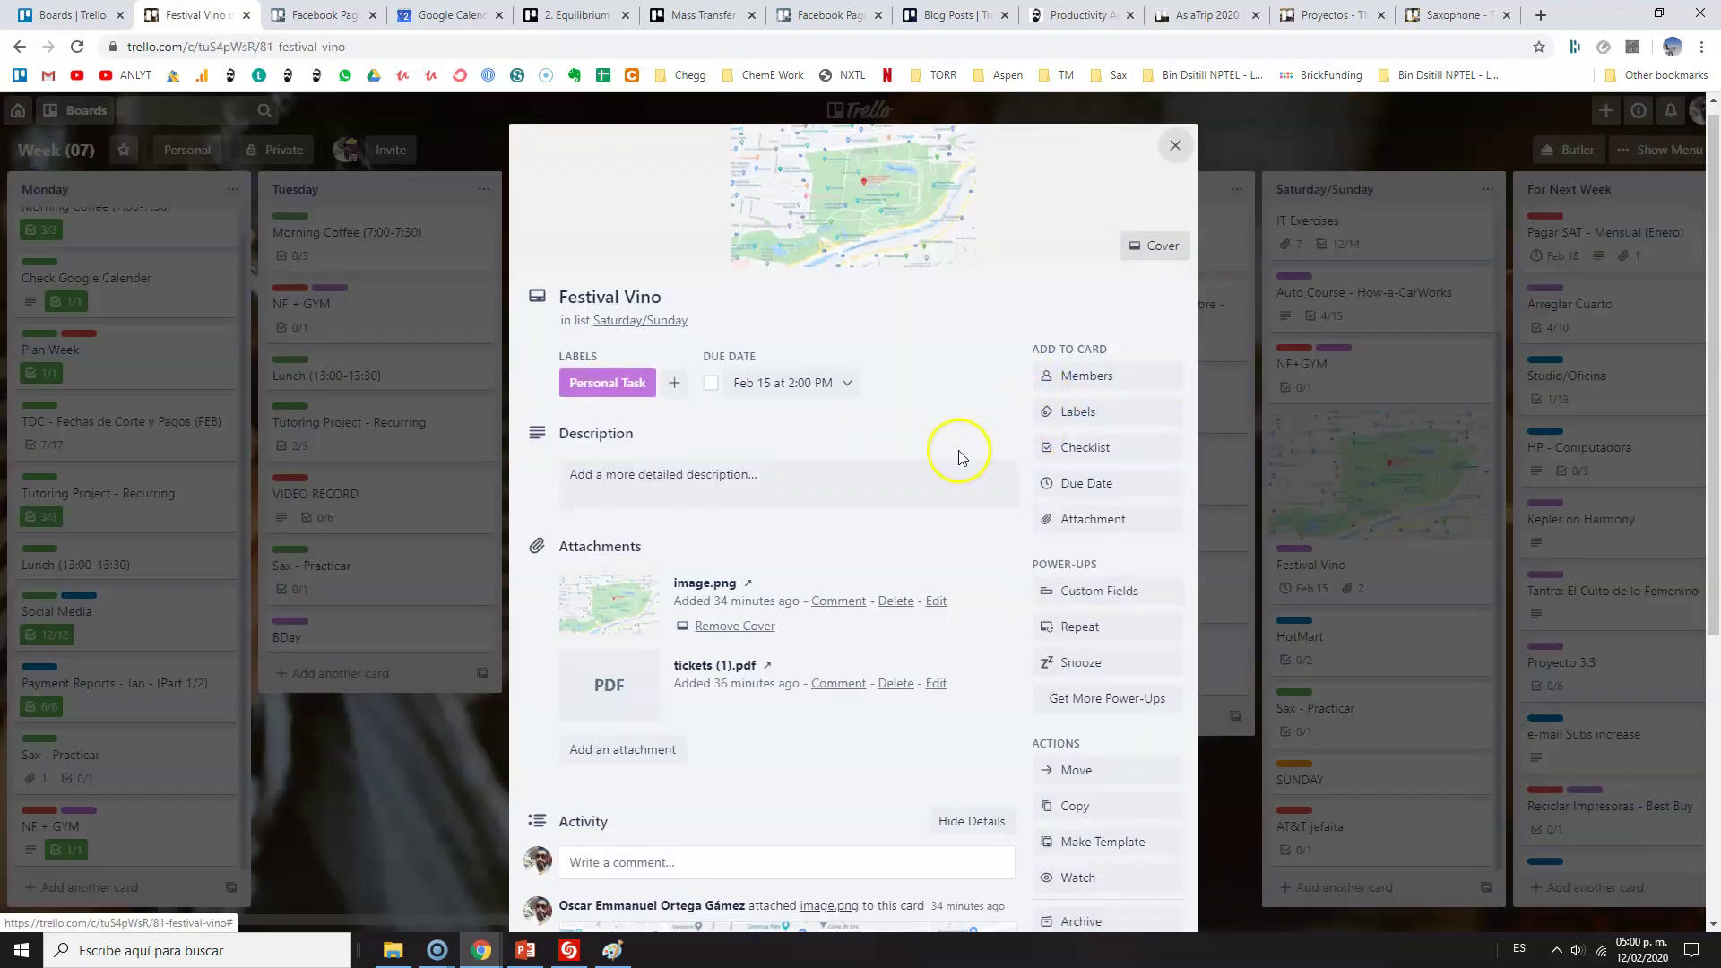
pyautogui.click(626, 540)
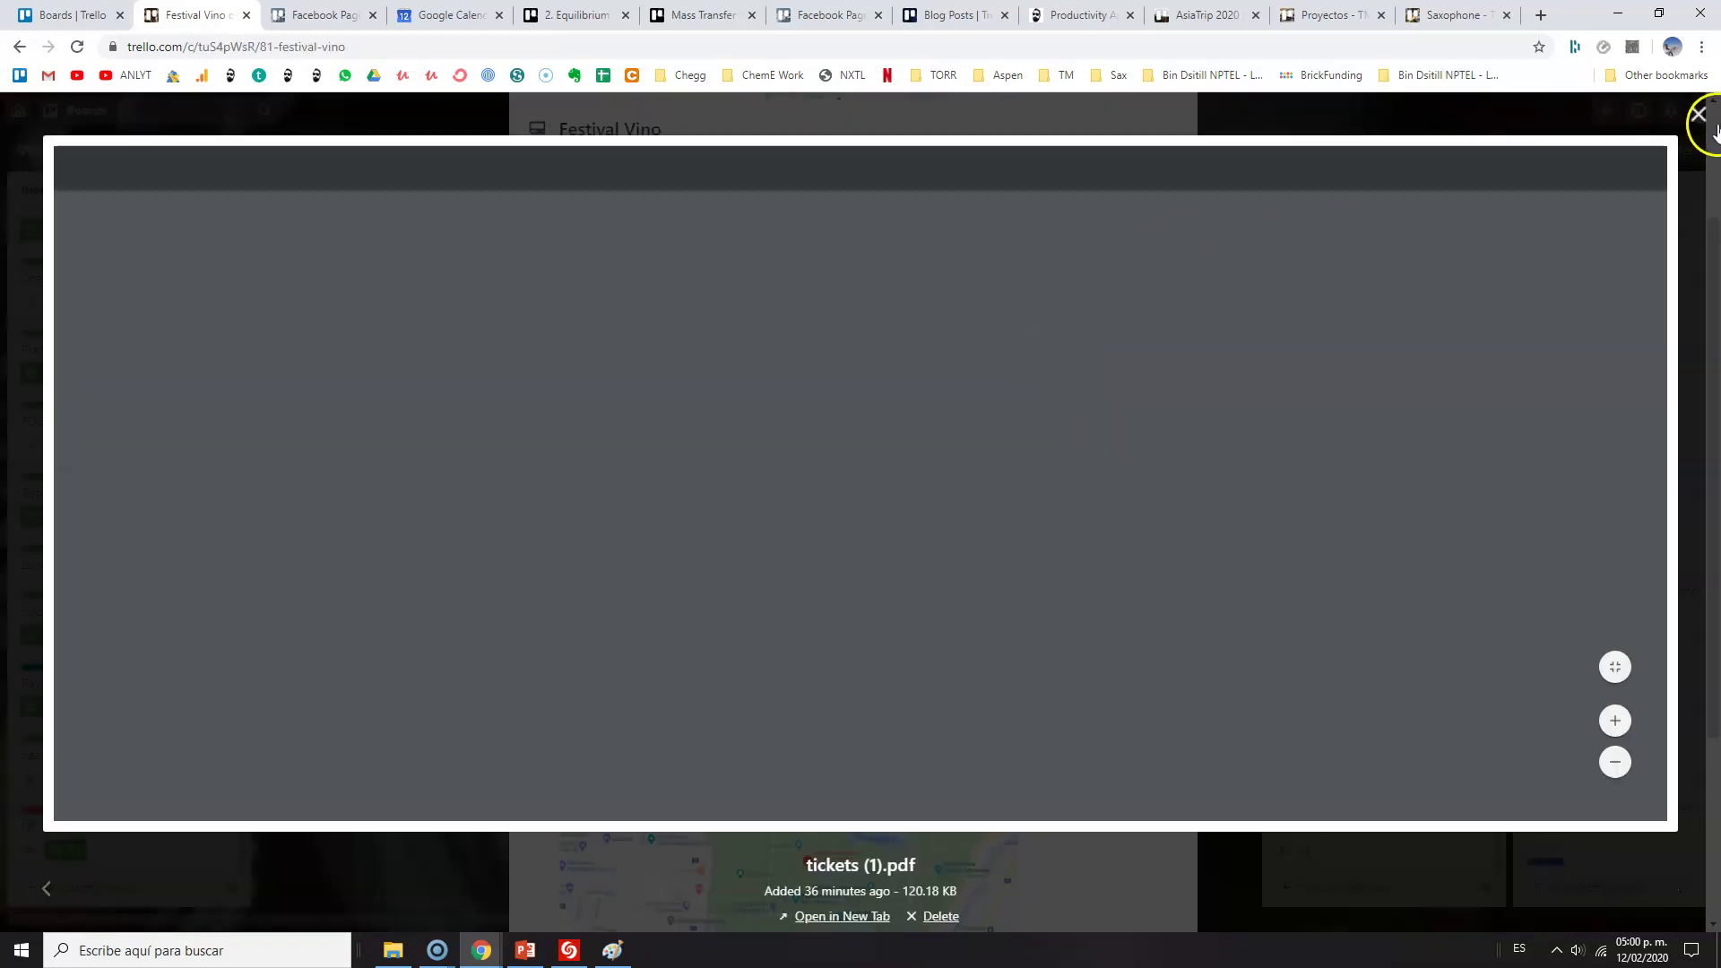
pyautogui.scroll(-3, 1116, 436)
pyautogui.click(1698, 114)
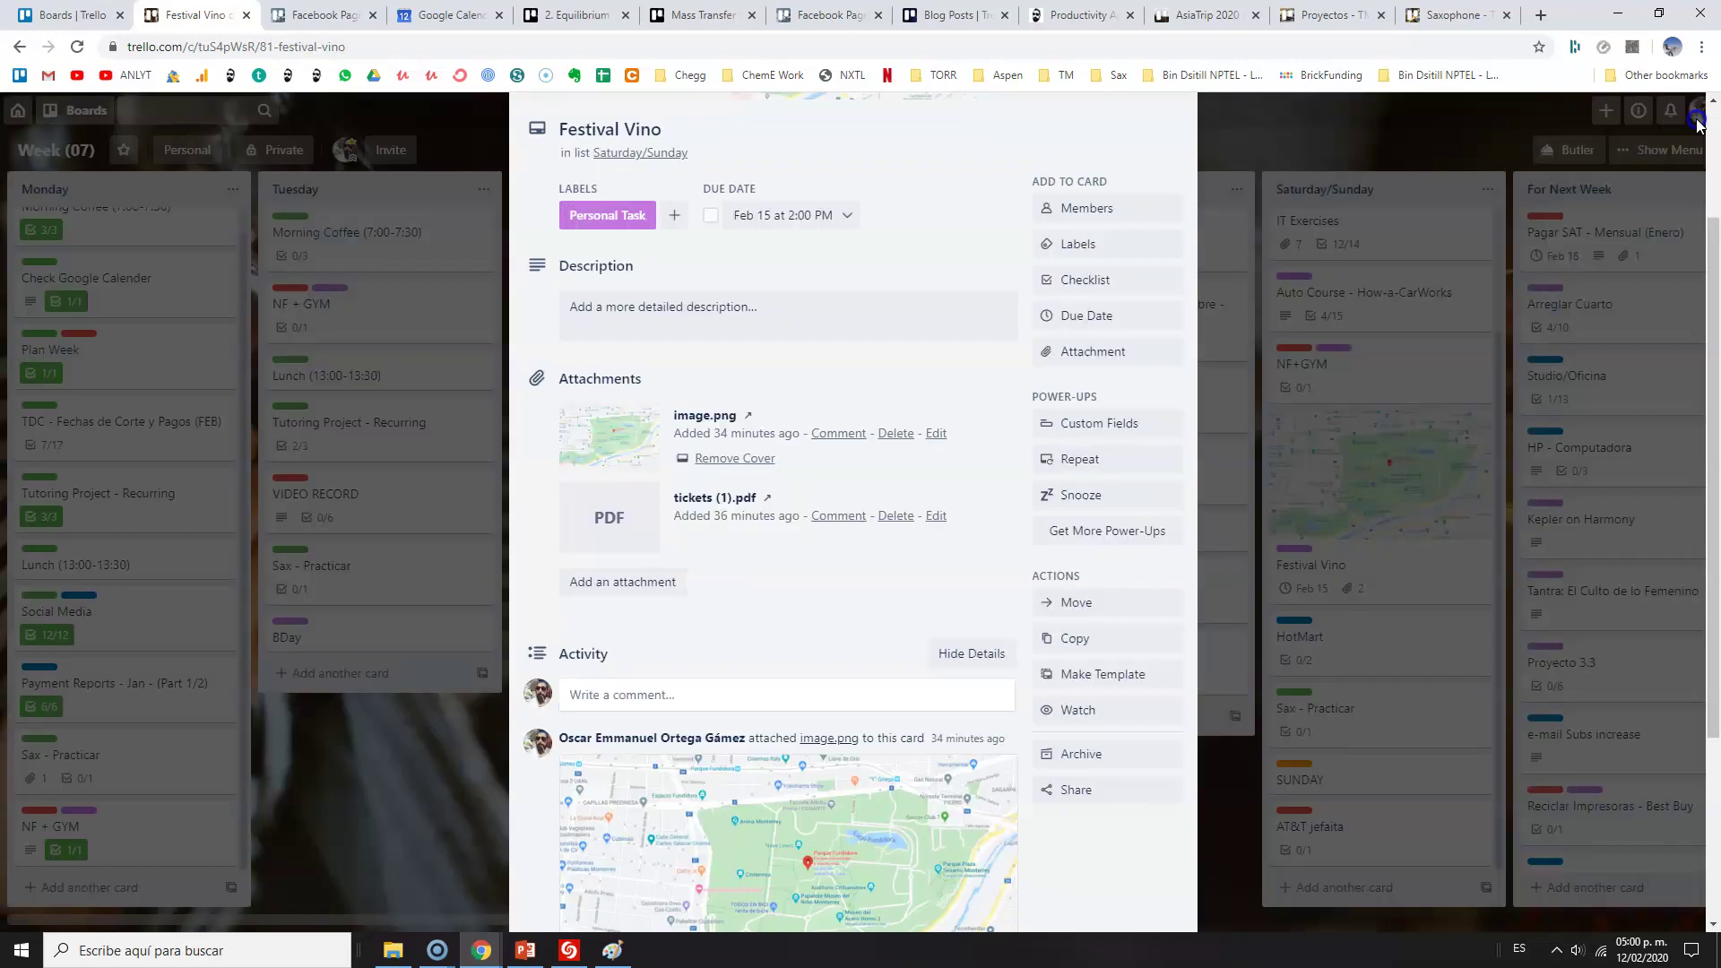
pyautogui.press('Escape')
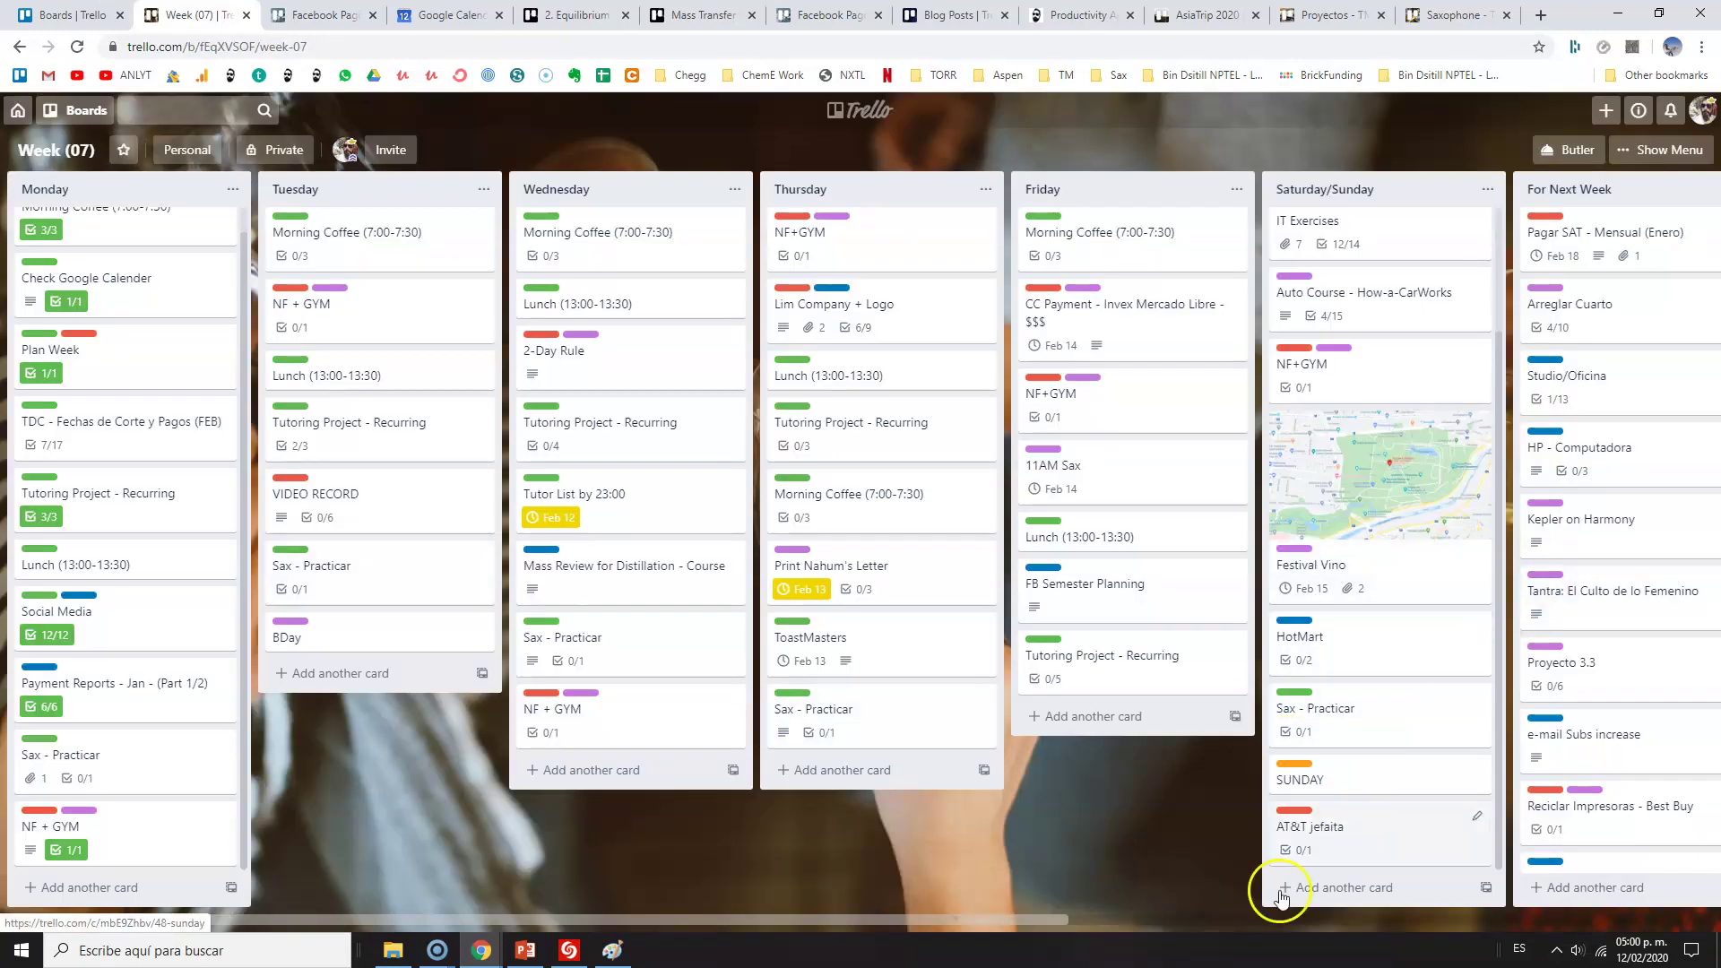
# Move the VIDEO RECORD card from Tuesday through Wednesday into the For Next Week list
pyautogui.moveTo(1018, 922); pyautogui.dragTo(819, 922)
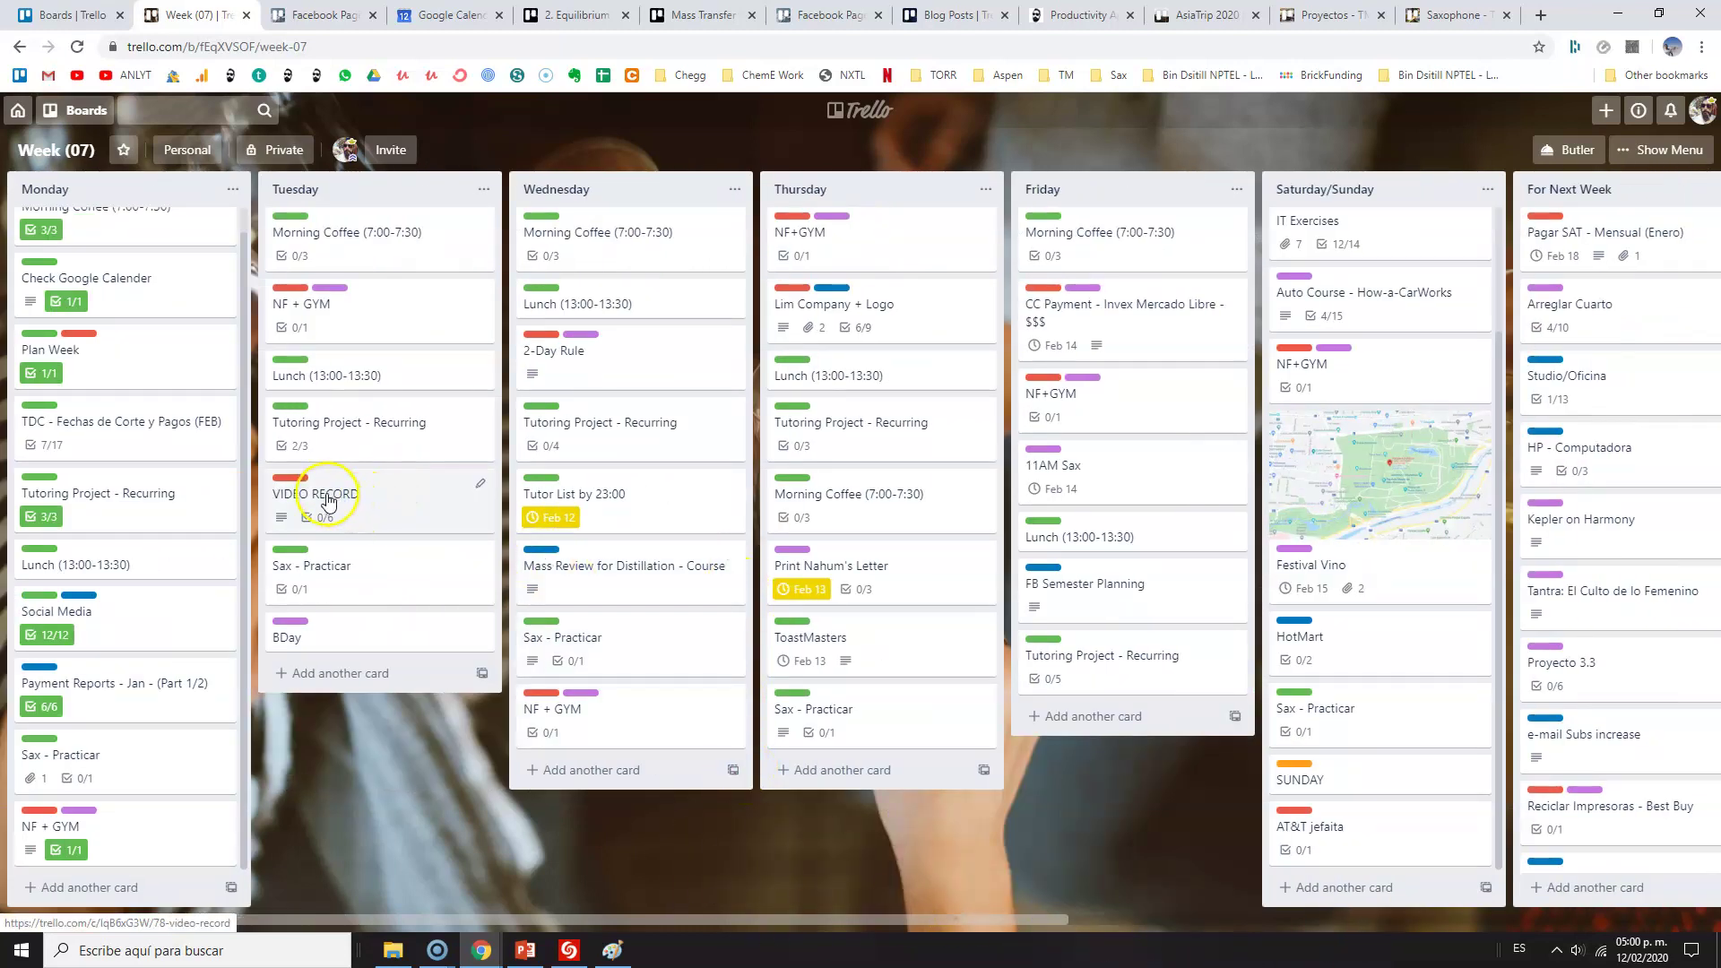
pyautogui.moveTo(327, 502); pyautogui.dragTo(577, 489)
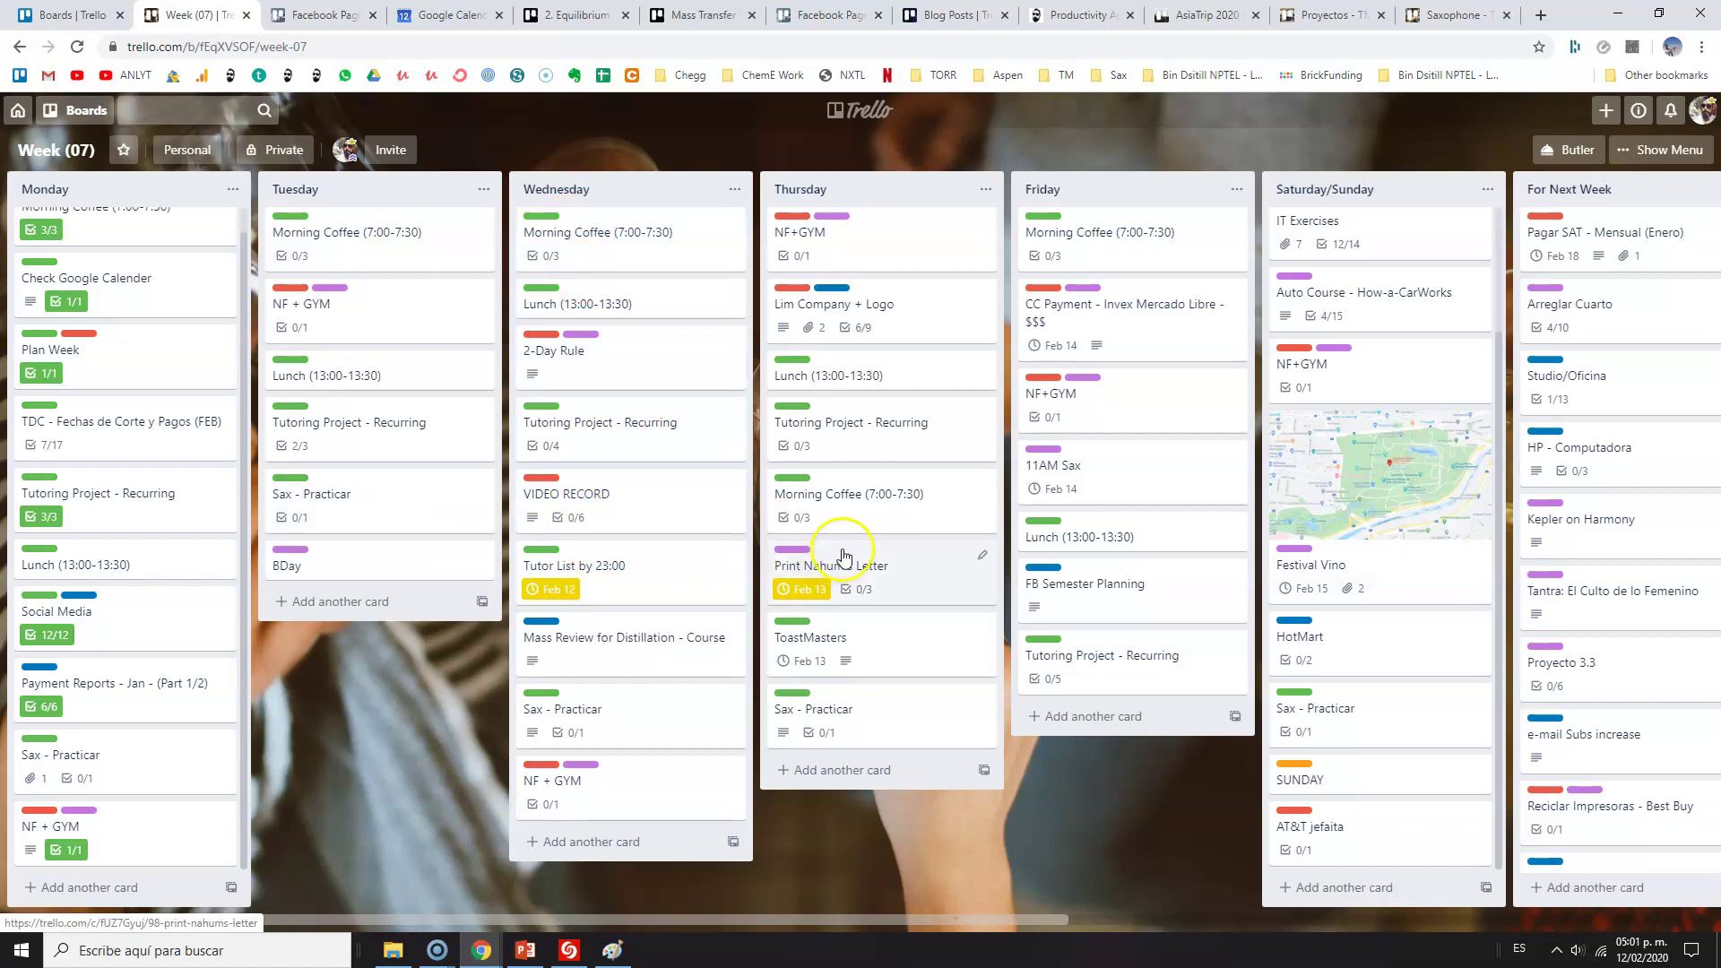
pyautogui.moveTo(838, 570)
pyautogui.mouseDown()
pyautogui.moveTo(868, 551)
pyautogui.moveTo(875, 564)
pyautogui.moveTo(968, 483)
pyautogui.moveTo(1111, 415)
pyautogui.moveTo(1094, 446)
pyautogui.moveTo(902, 527)
pyautogui.moveTo(861, 565)
pyautogui.mouseUp()
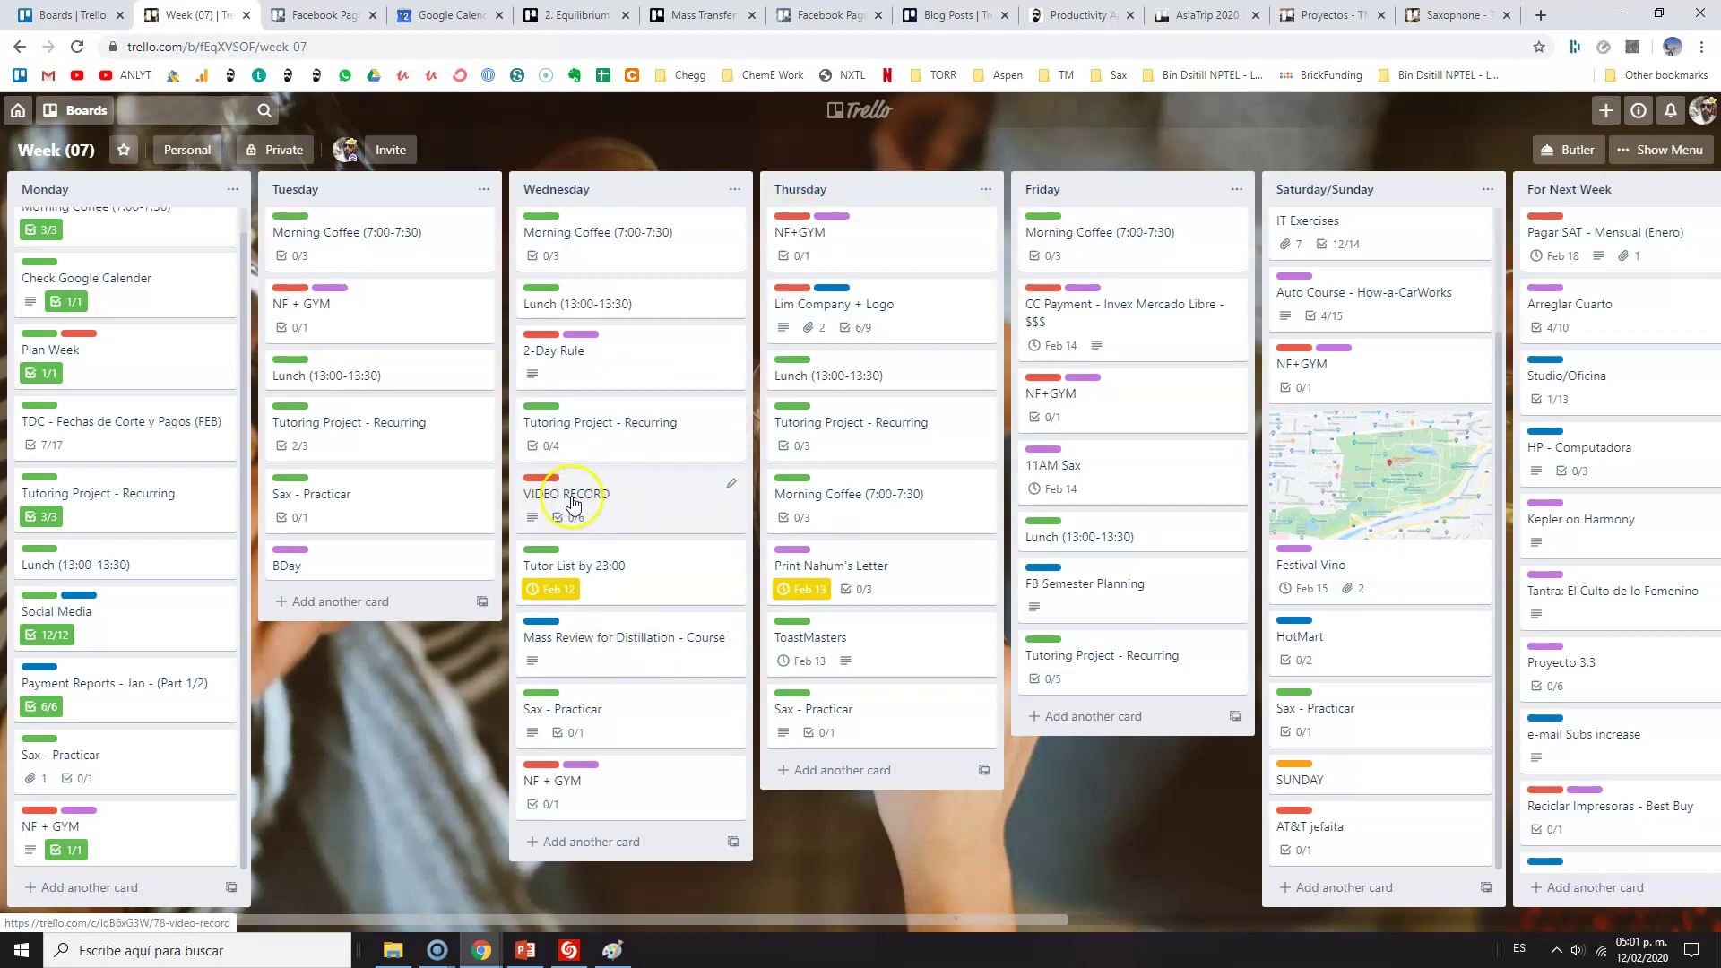
pyautogui.moveTo(594, 492); pyautogui.dragTo(1385, 371)
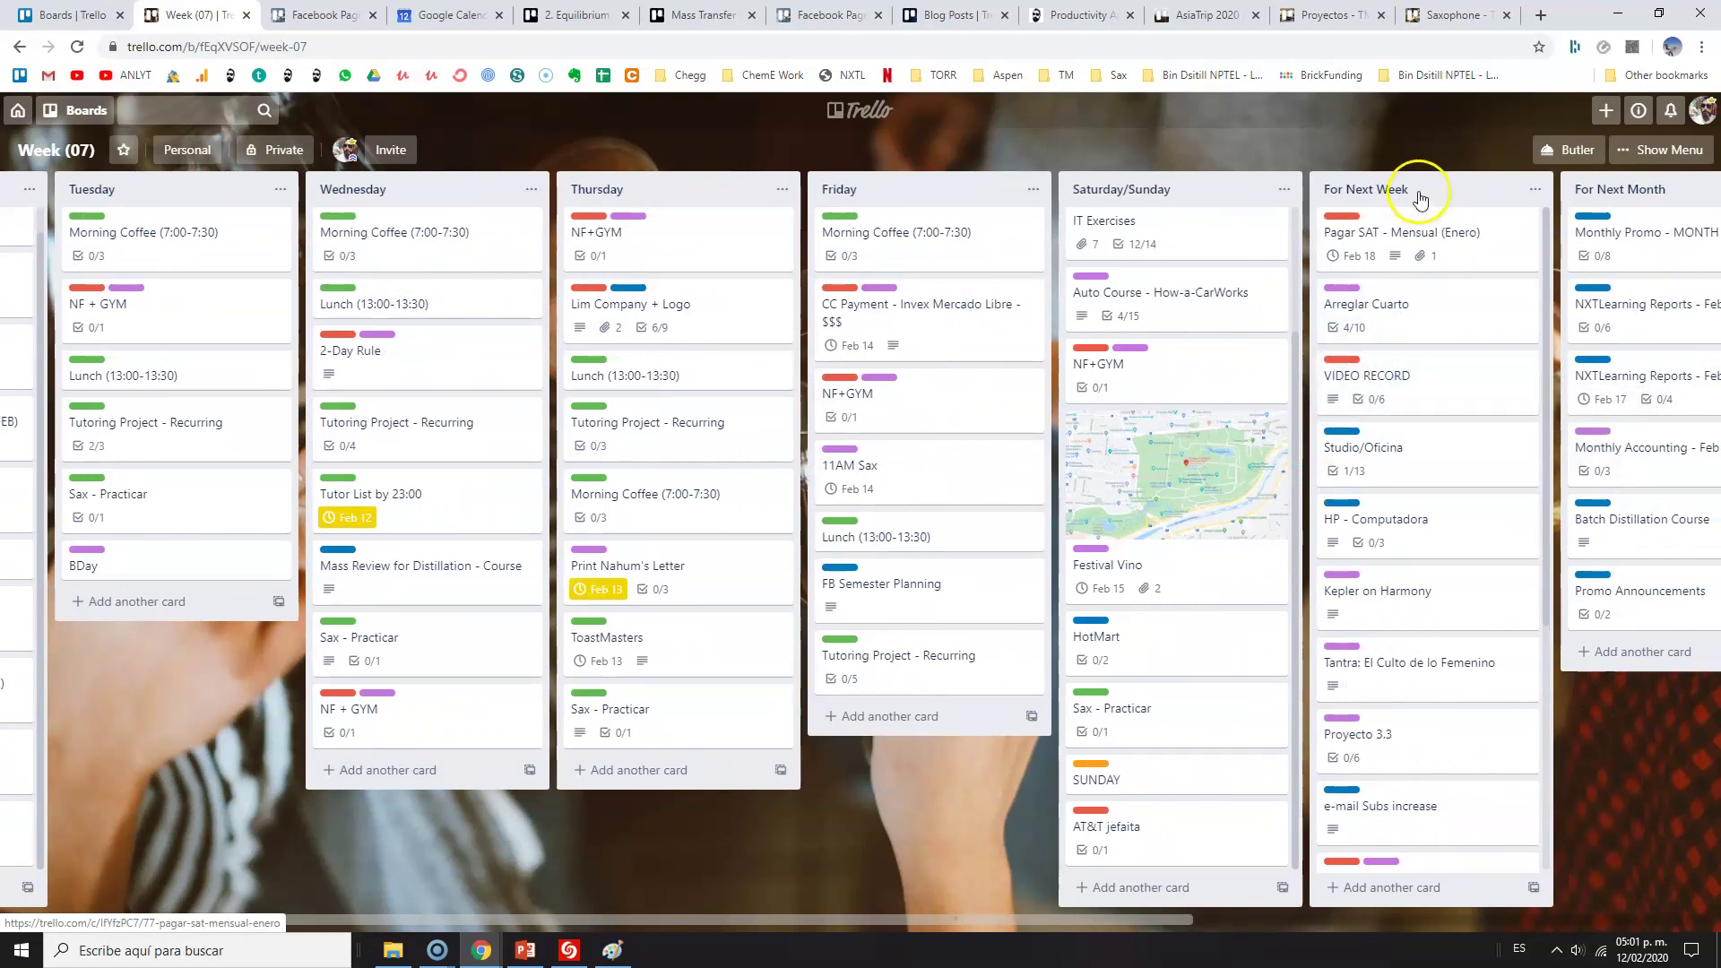
# Return VIDEO RECORD to Tuesday below Tutoring Project - Recurring, keeping Pagar SAT in For Next Week
pyautogui.moveTo(1445, 197); pyautogui.dragTo(74, 229)
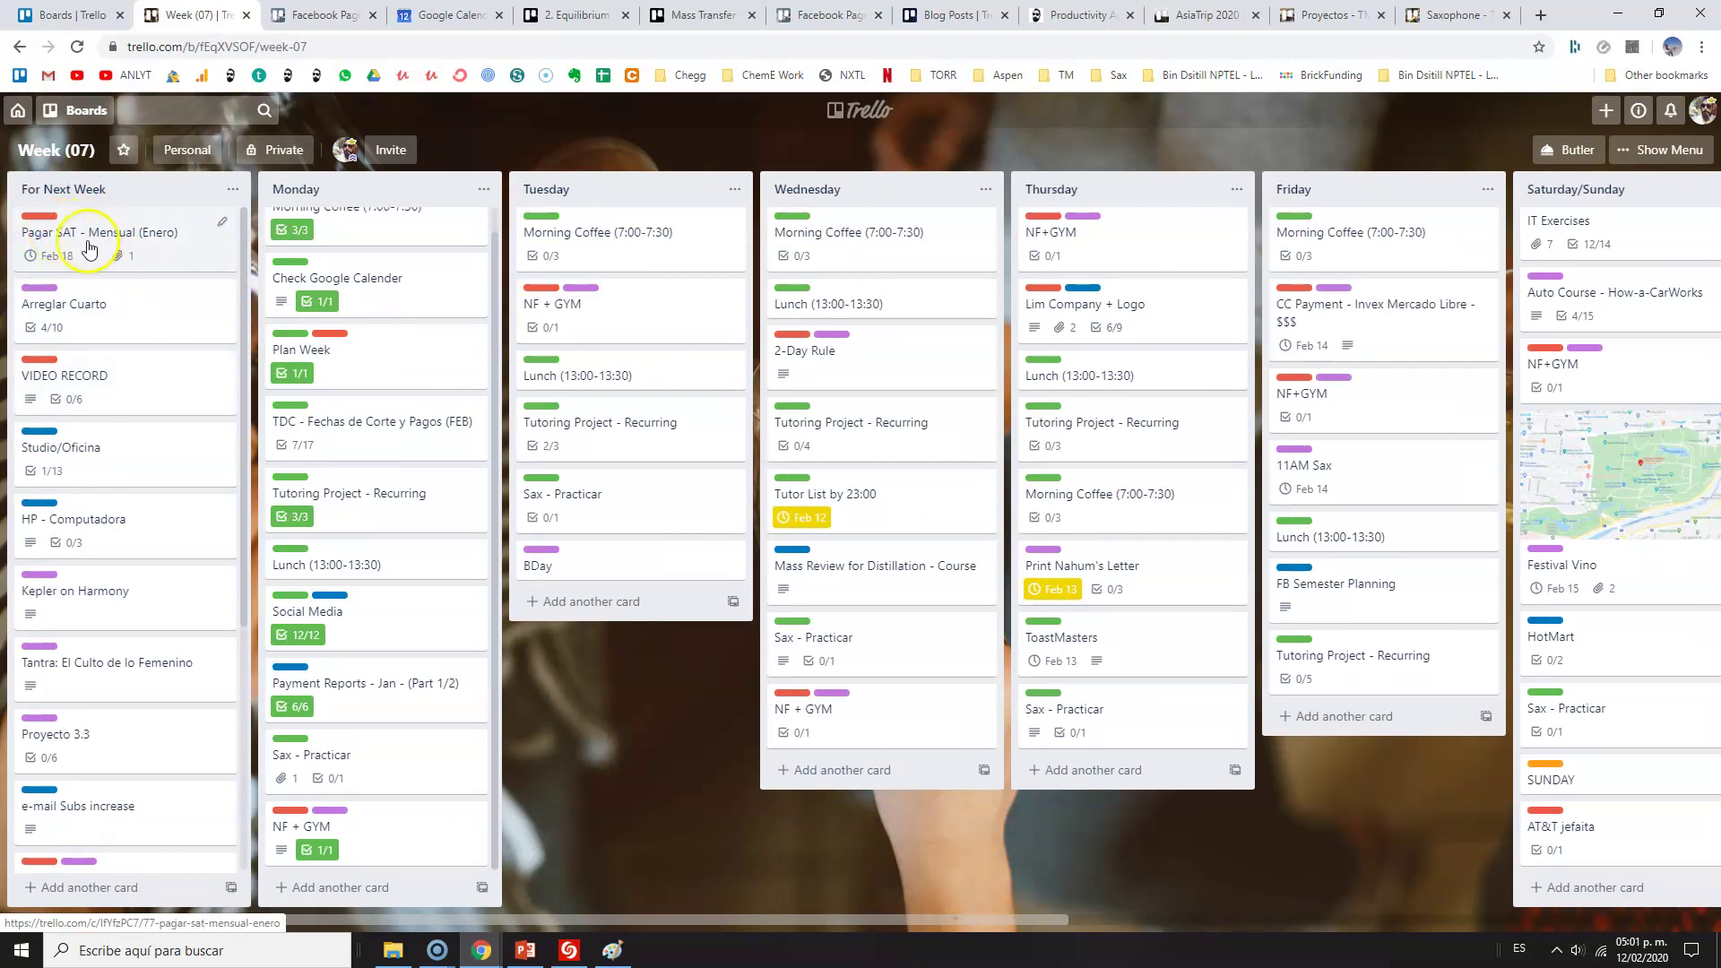
pyautogui.moveTo(93, 235); pyautogui.dragTo(56, 269)
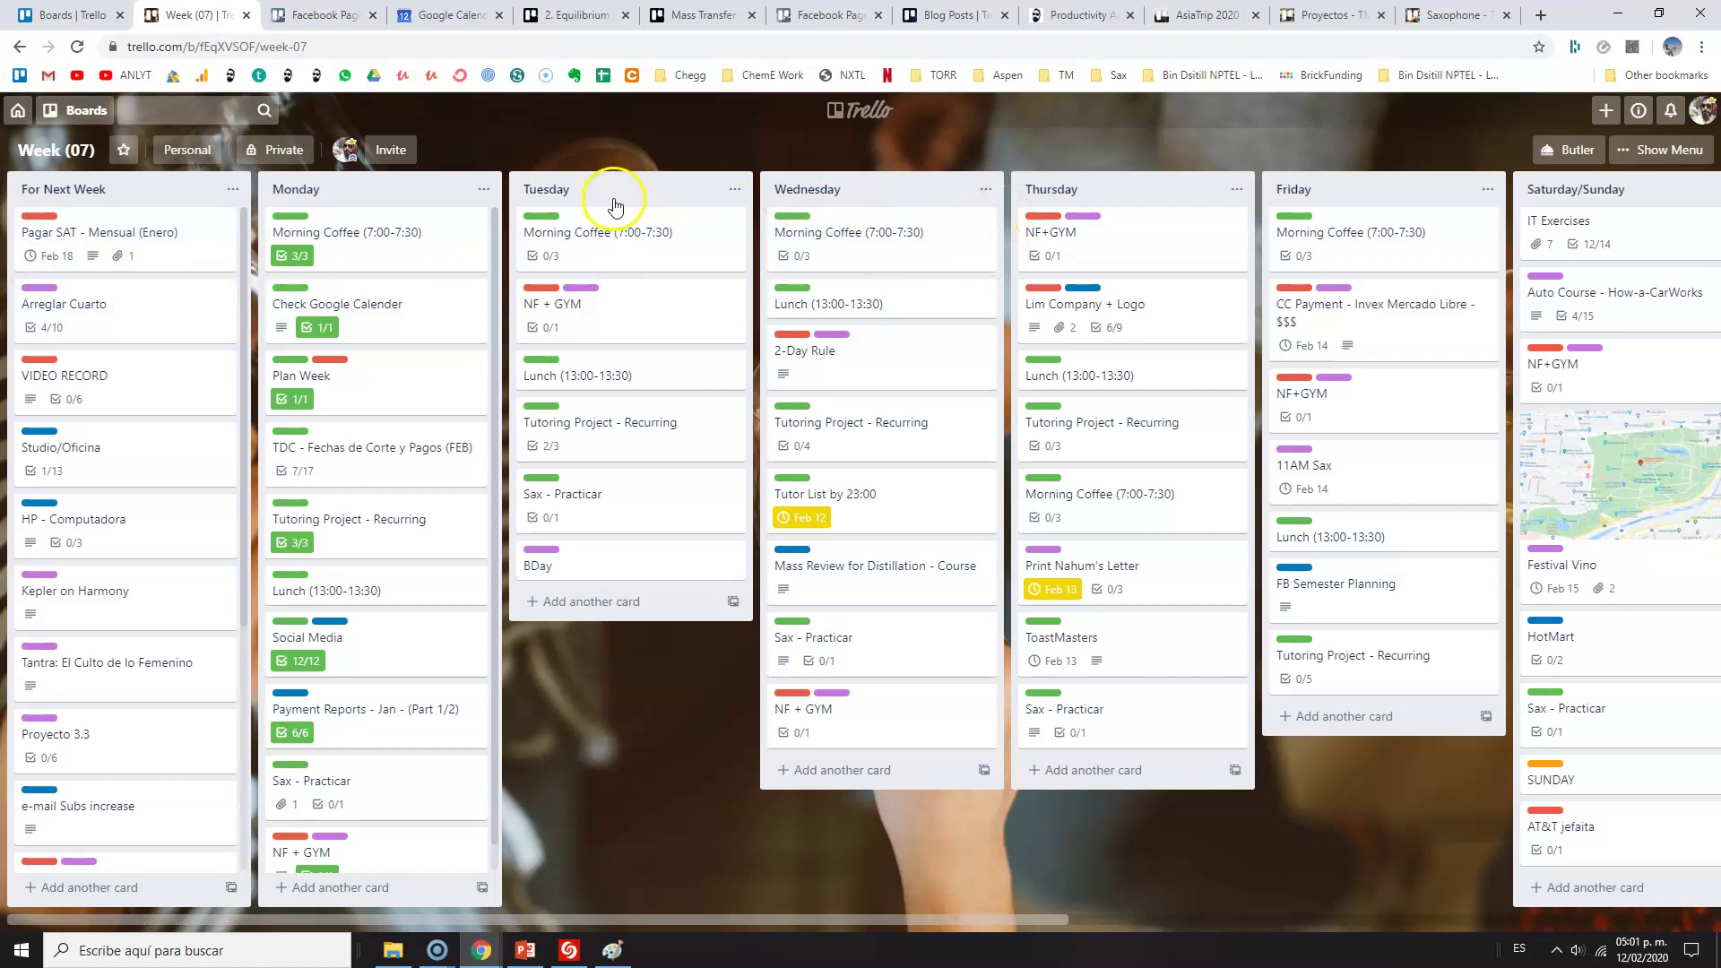
pyautogui.moveTo(103, 229); pyautogui.dragTo(72, 190)
pyautogui.moveTo(62, 310); pyautogui.dragTo(622, 505)
pyautogui.scroll(-4, 135, 430)
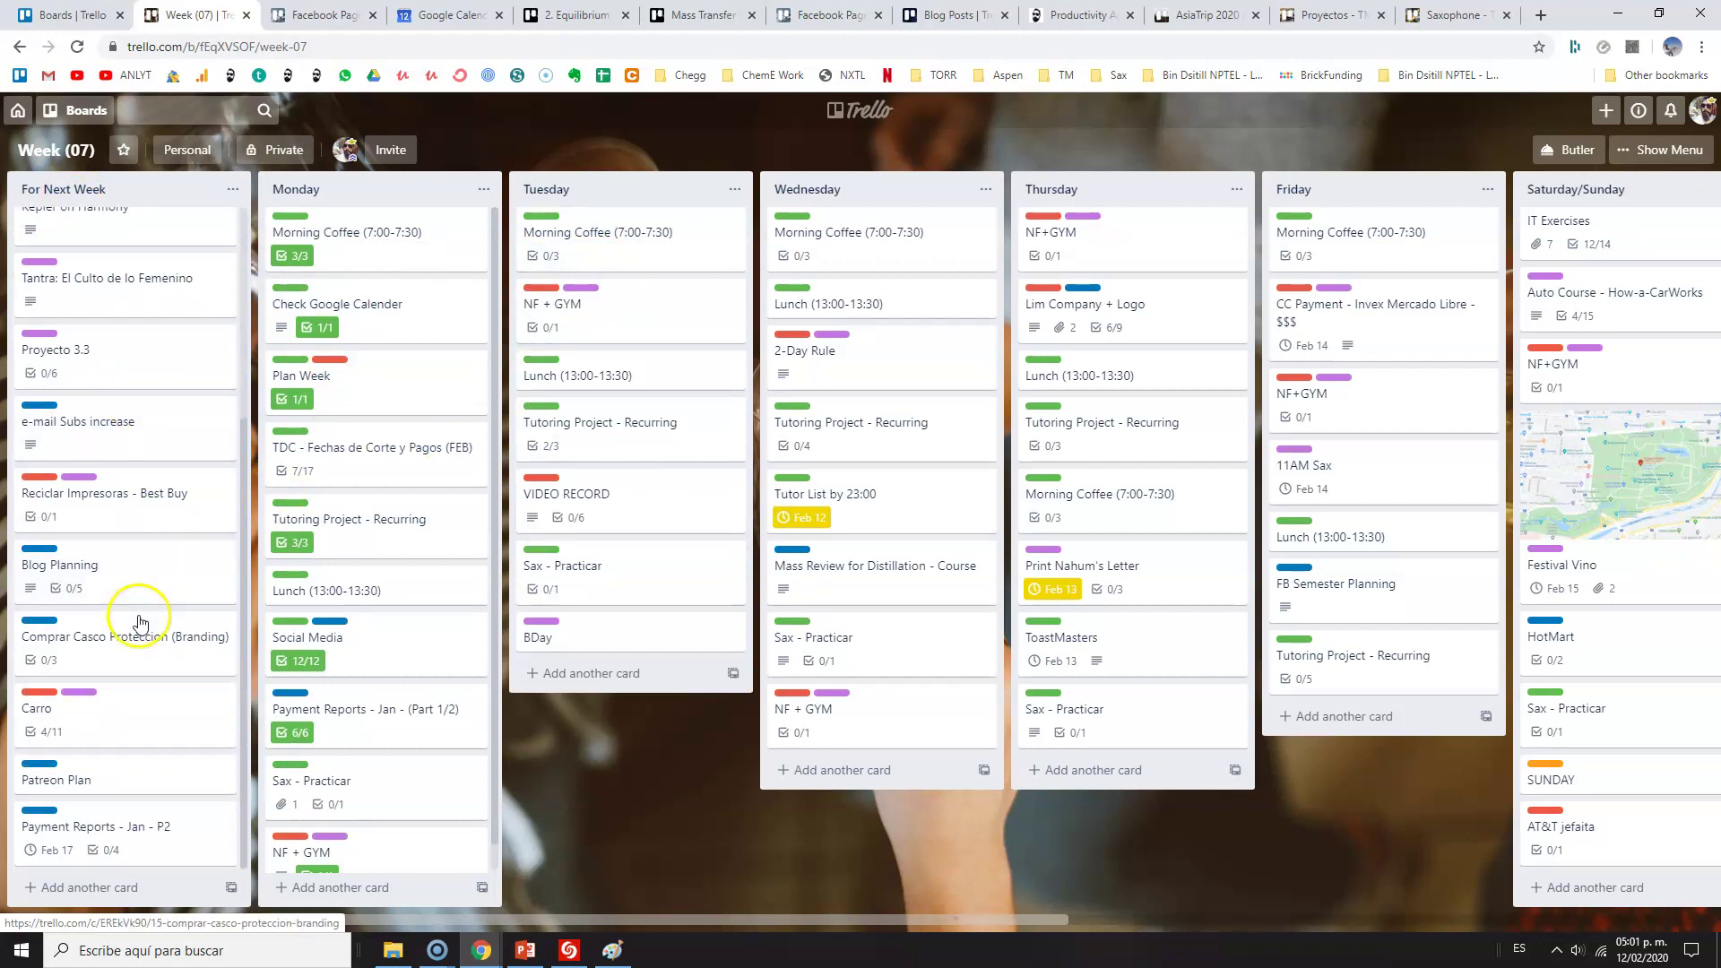
pyautogui.scroll(4, 165, 642)
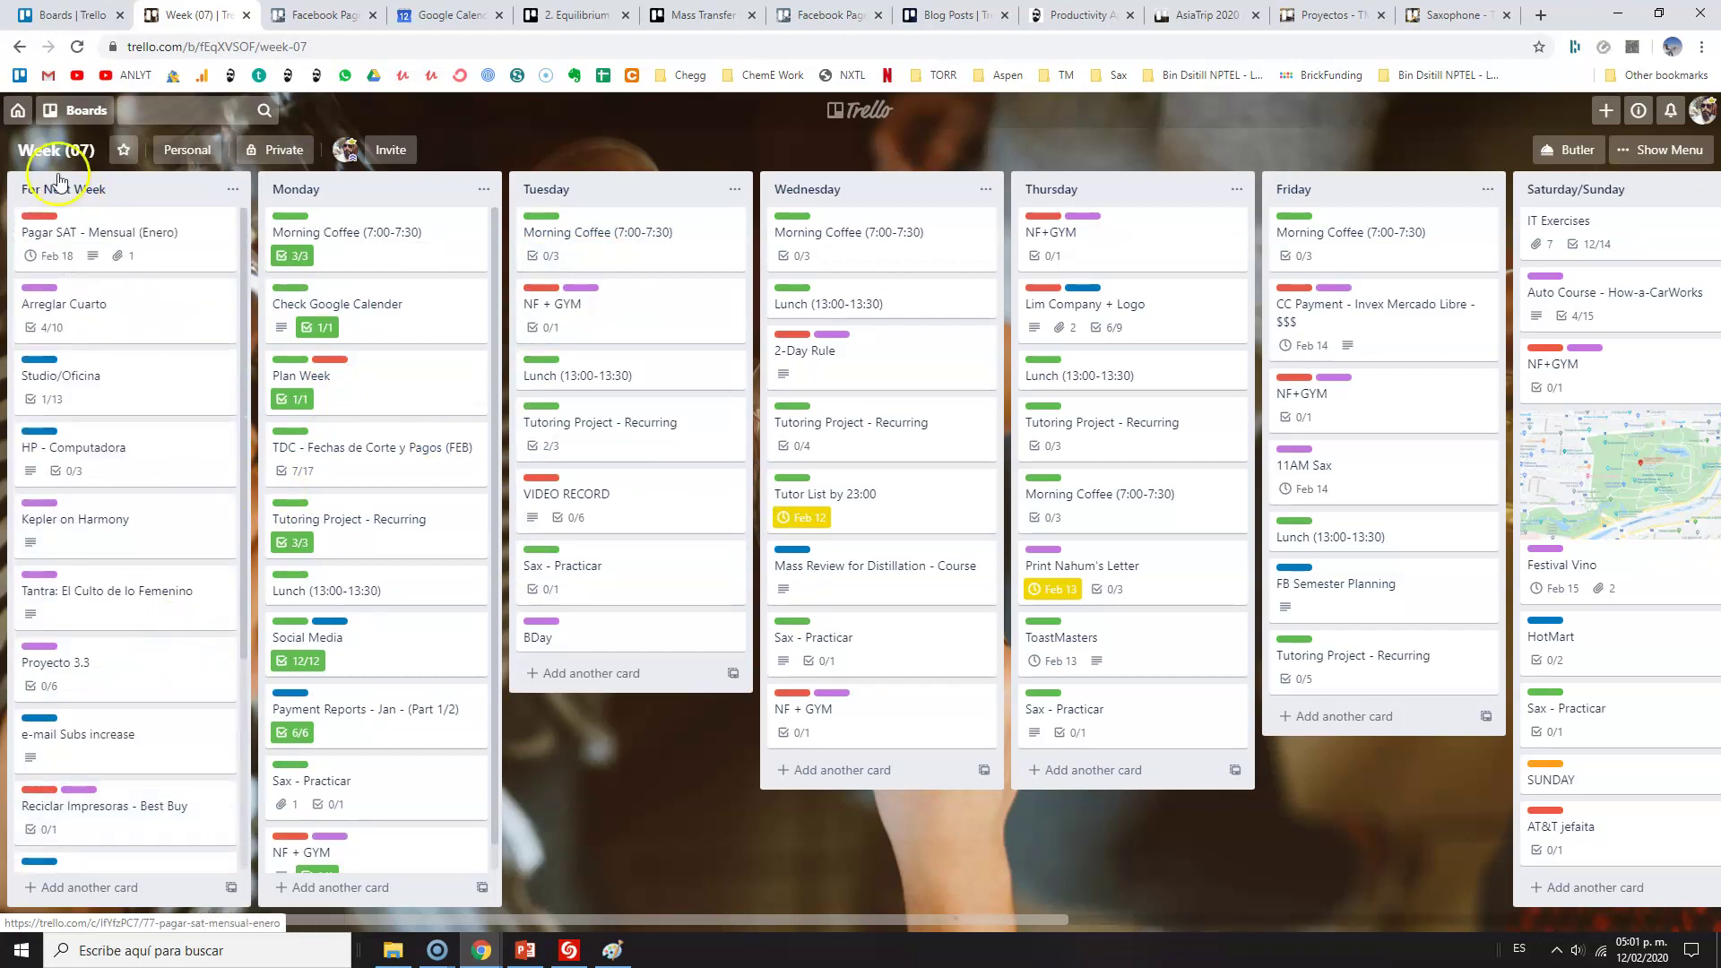
pyautogui.moveTo(51, 174); pyautogui.dragTo(1385, 197)
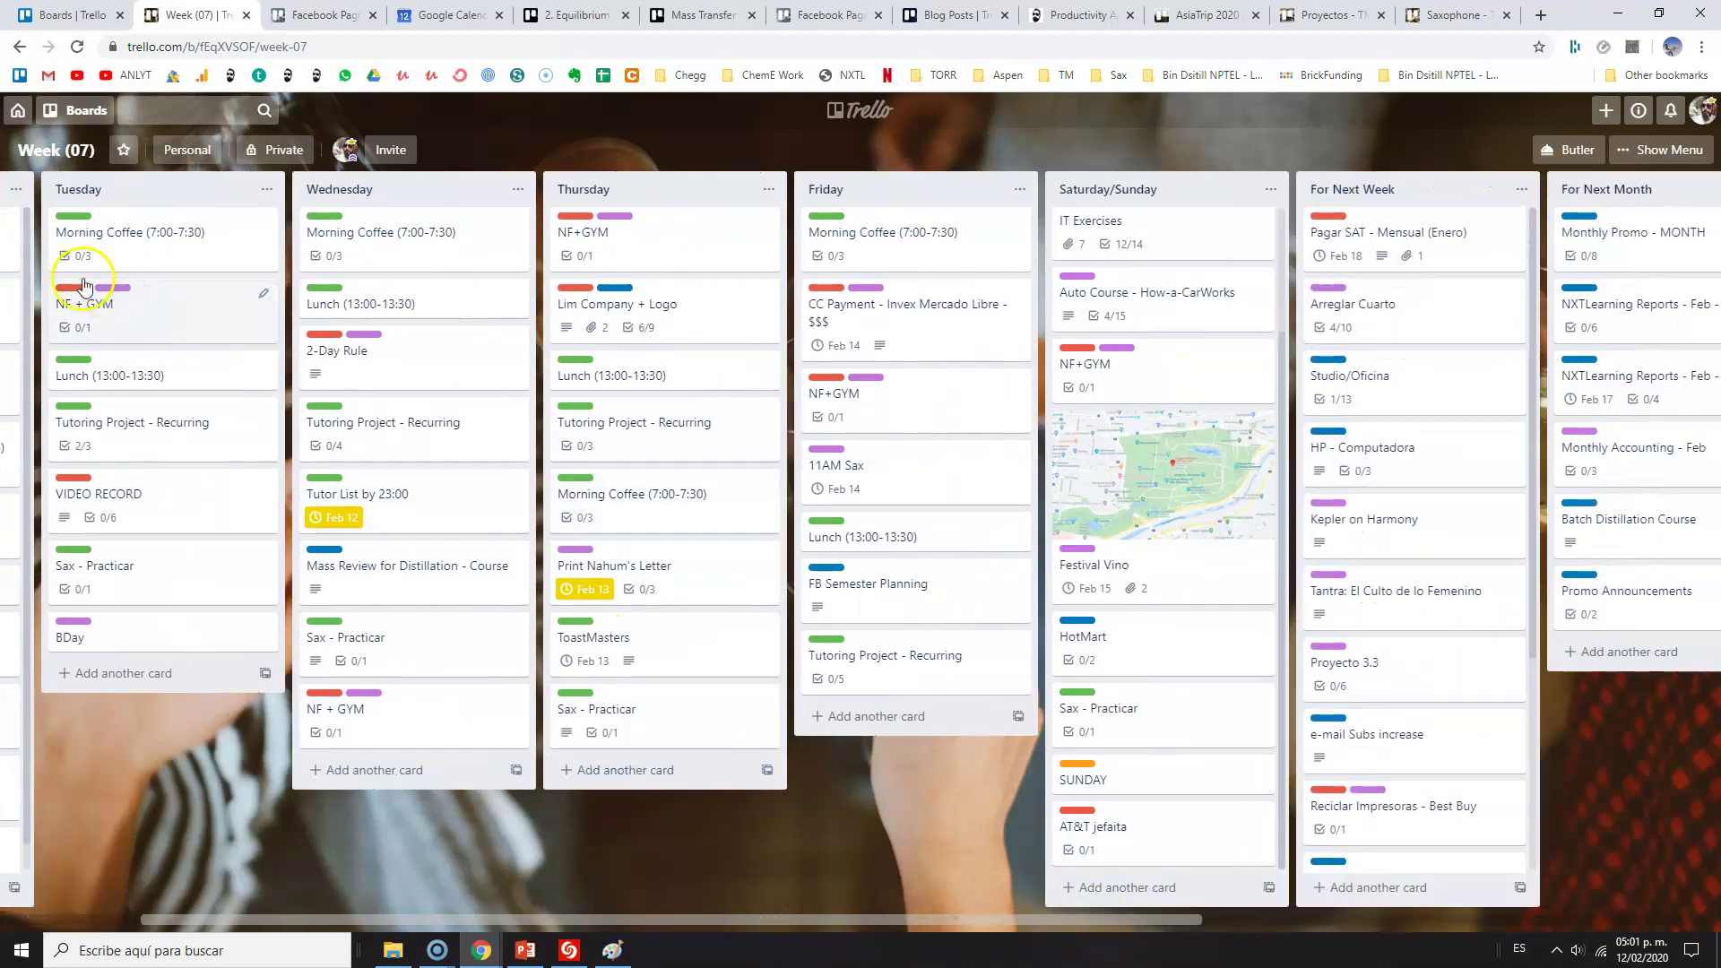
pyautogui.moveTo(586, 916); pyautogui.dragTo(916, 924)
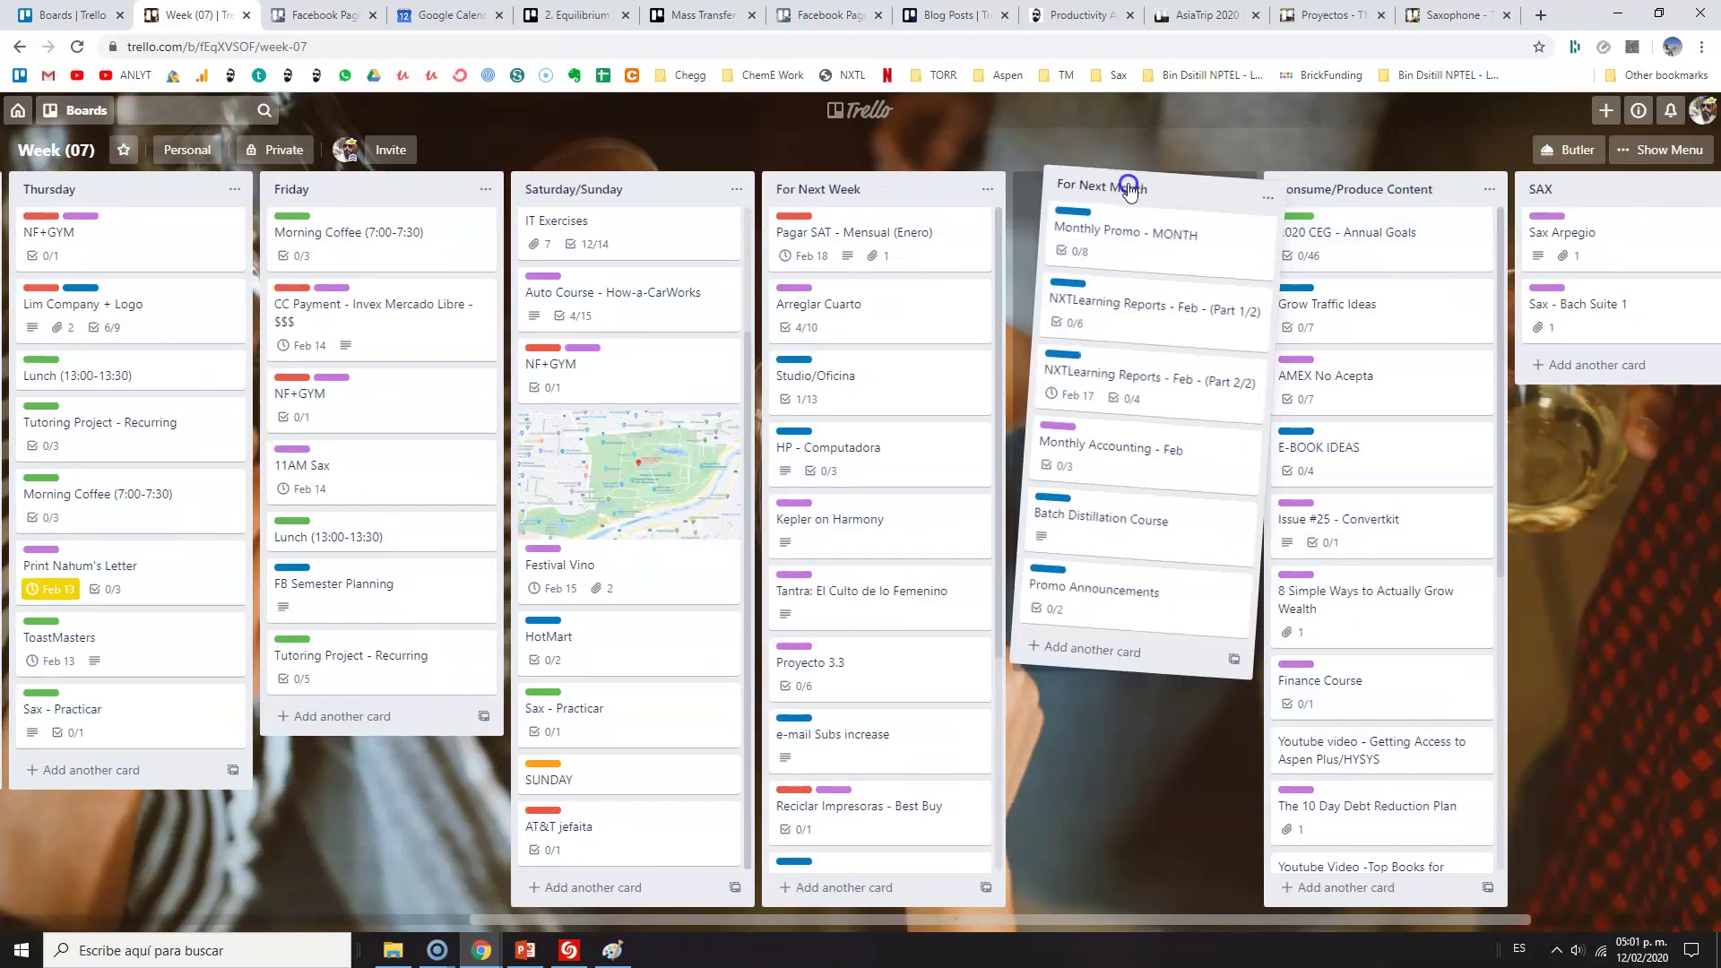
pyautogui.click(1147, 233)
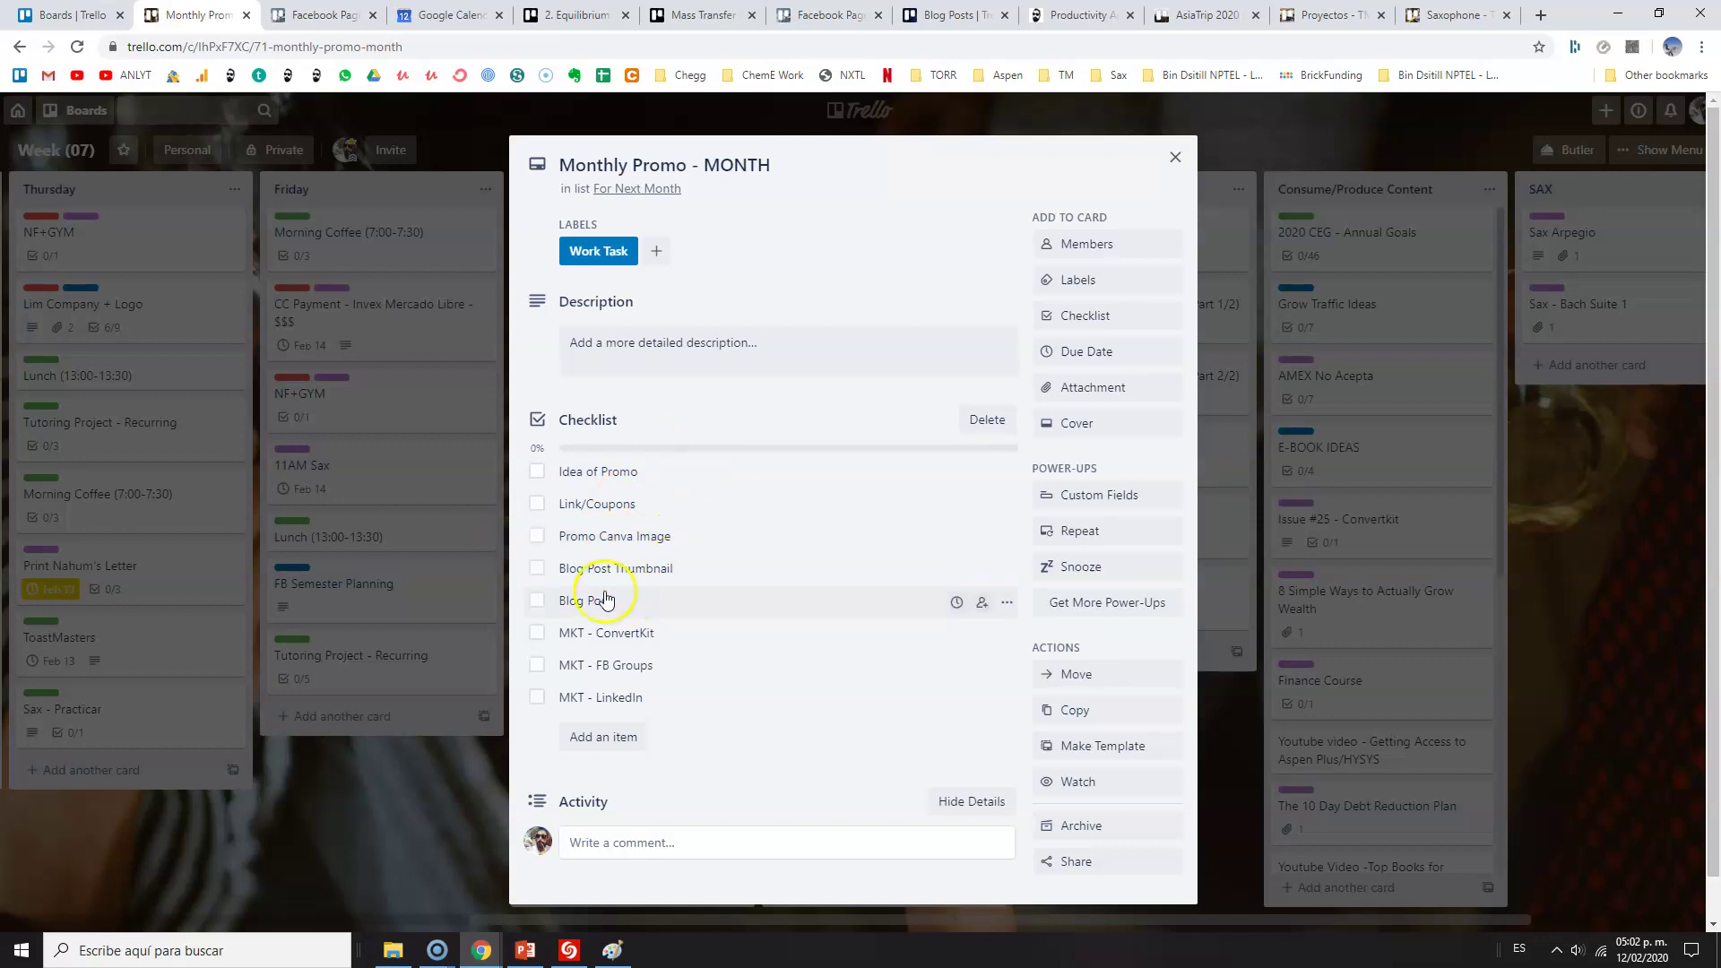
pyautogui.click(1180, 157)
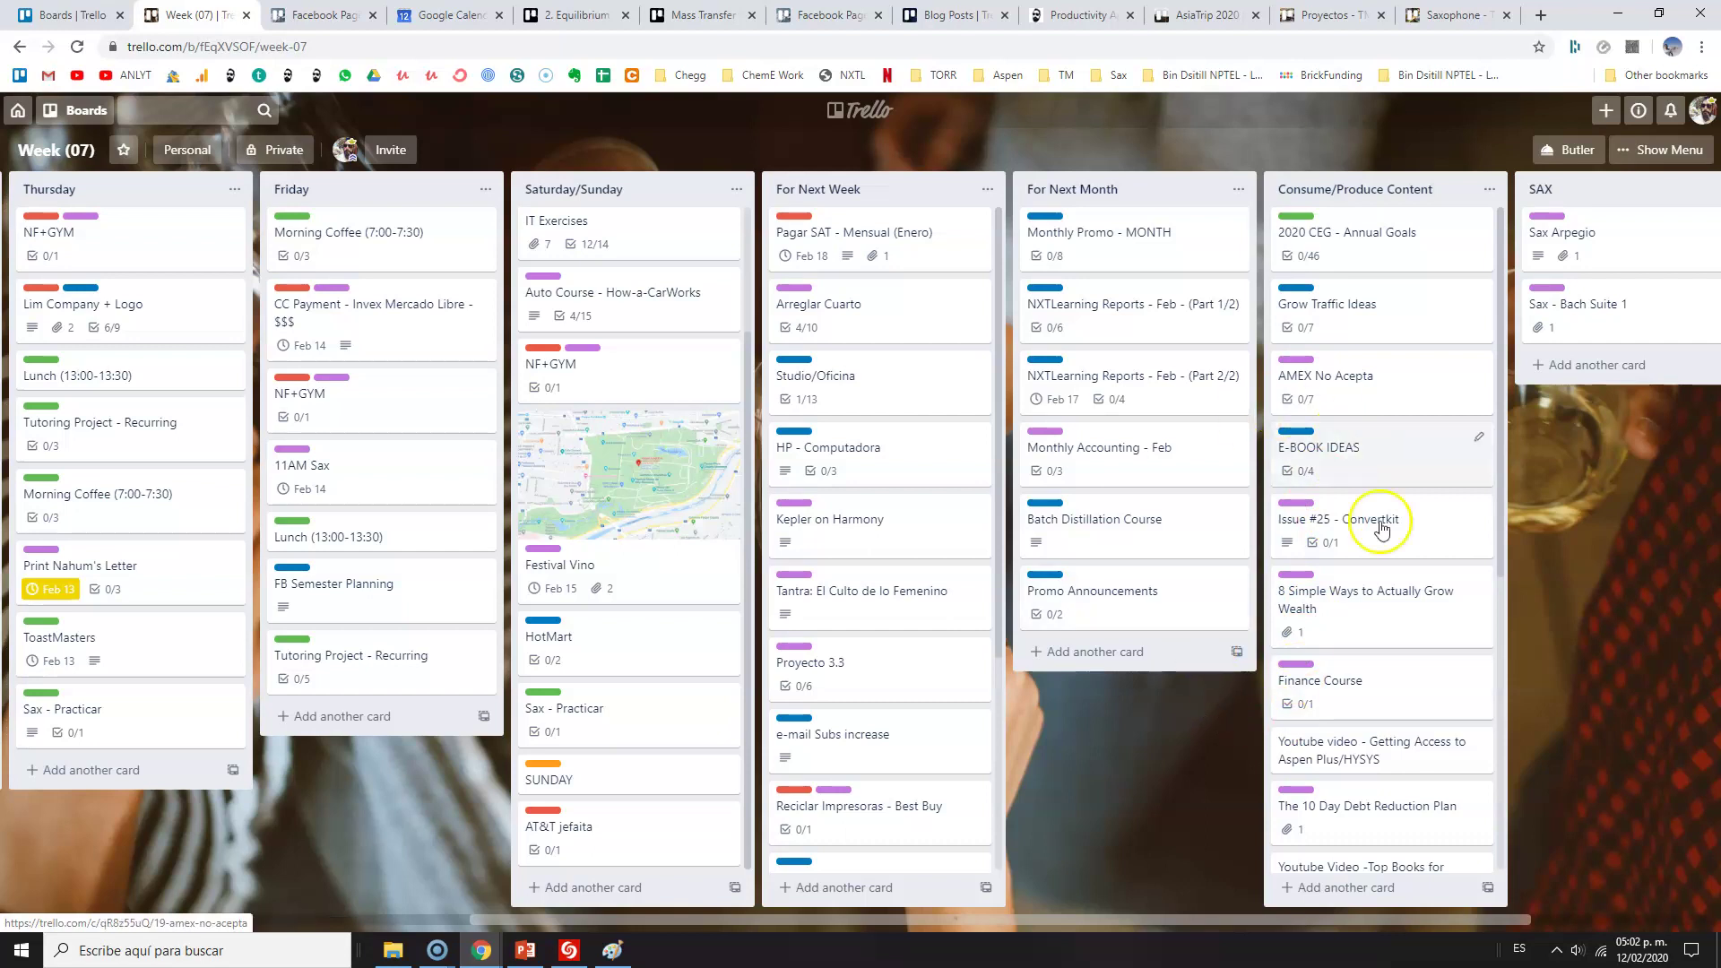
# Scroll the board back to Monday and switch to the productivity blog's Trello section
pyautogui.moveTo(1122, 921); pyautogui.dragTo(404, 913)
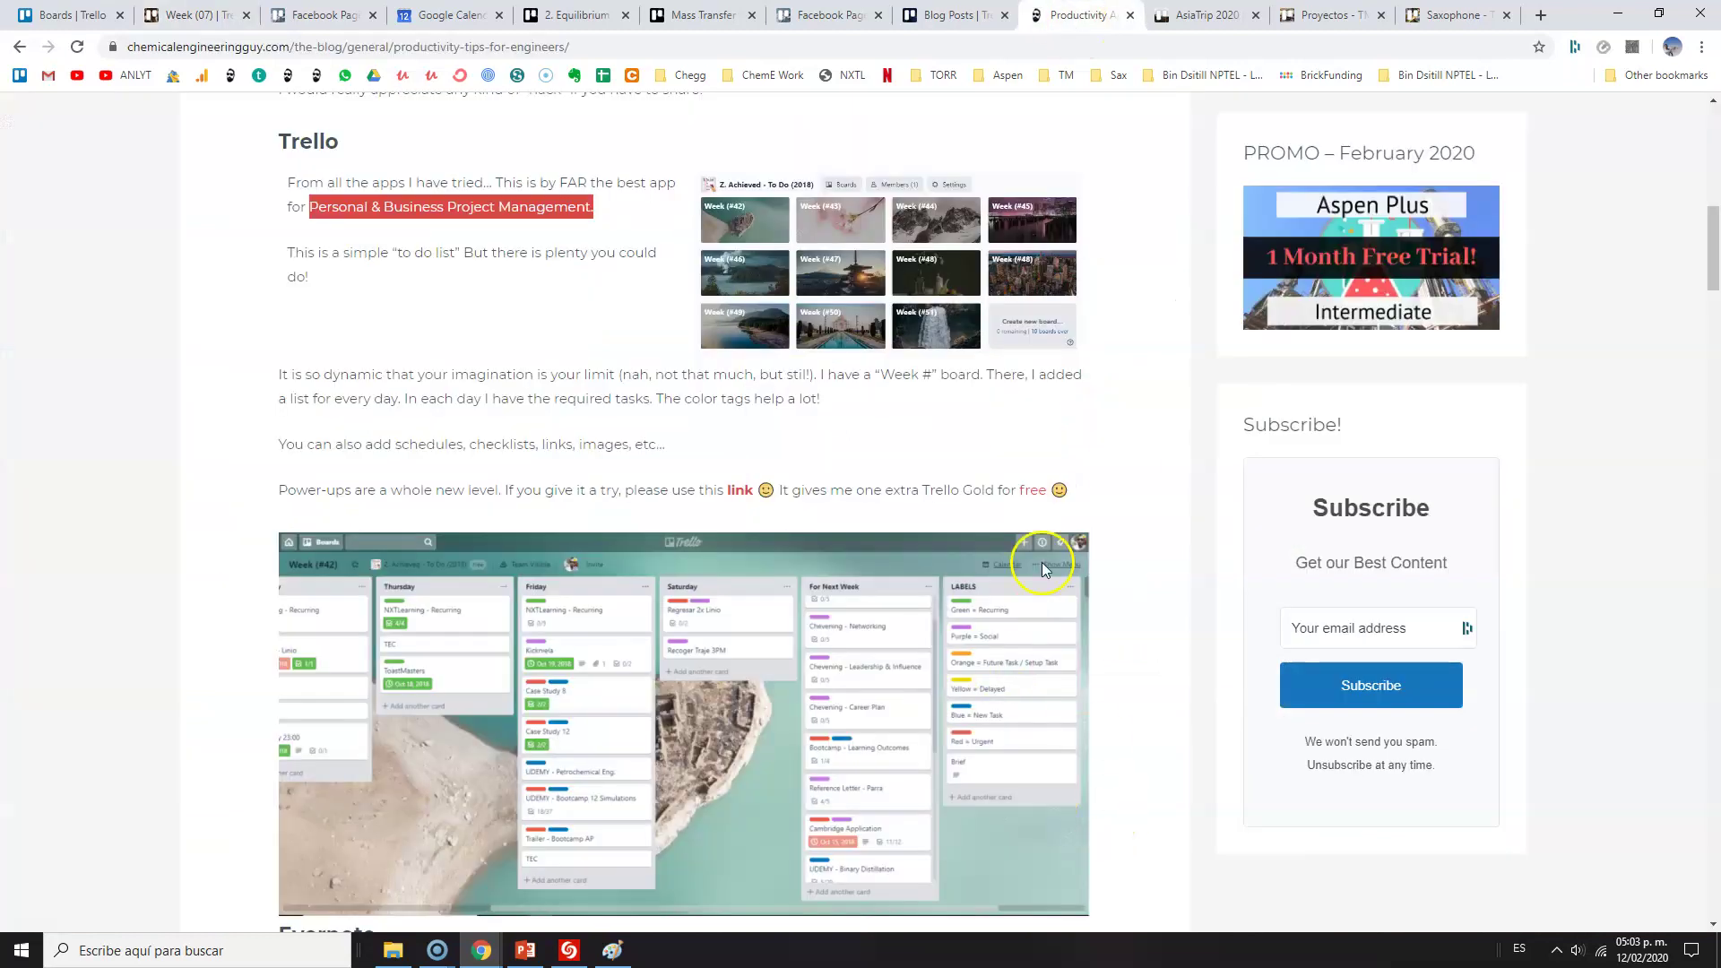
# Scroll to the blog's Trello section and highlight the Trello heading and the word 'This'
pyautogui.scroll(-7, 737, 609)
pyautogui.scroll(7, 449, 346)
pyautogui.scroll(-7, 338, 819)
pyautogui.scroll(-3, 466, 689)
pyautogui.scroll(10, 891, 519)
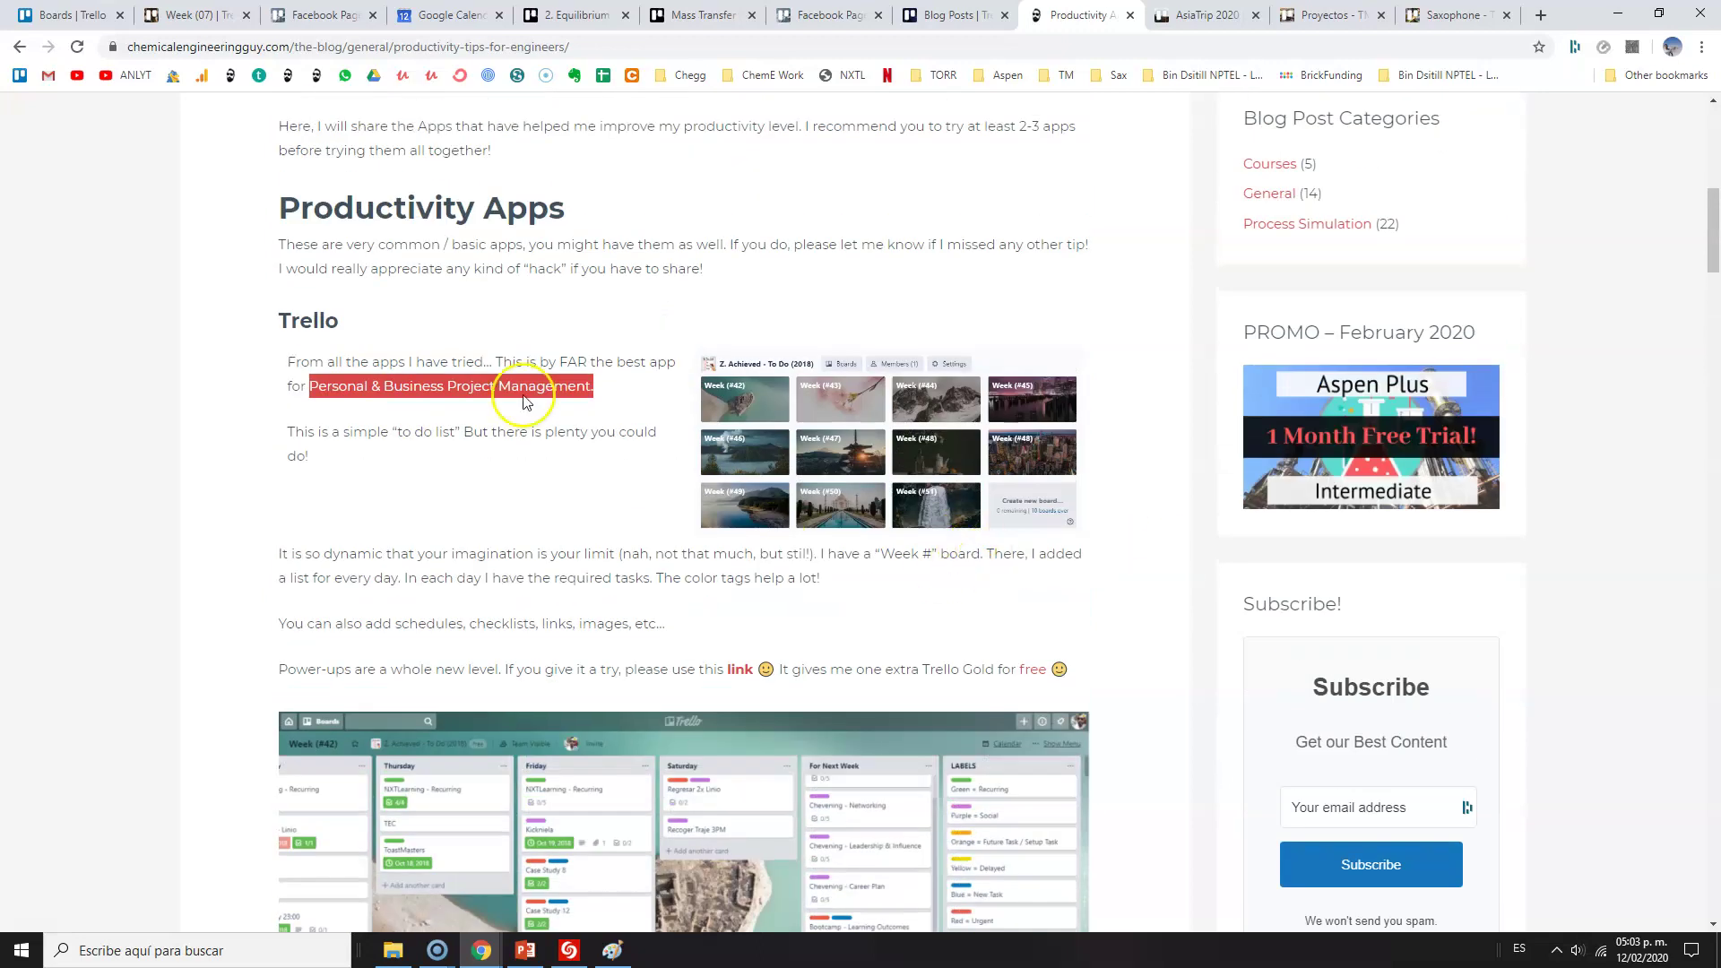
pyautogui.click(297, 323)
pyautogui.doubleClick(298, 322)
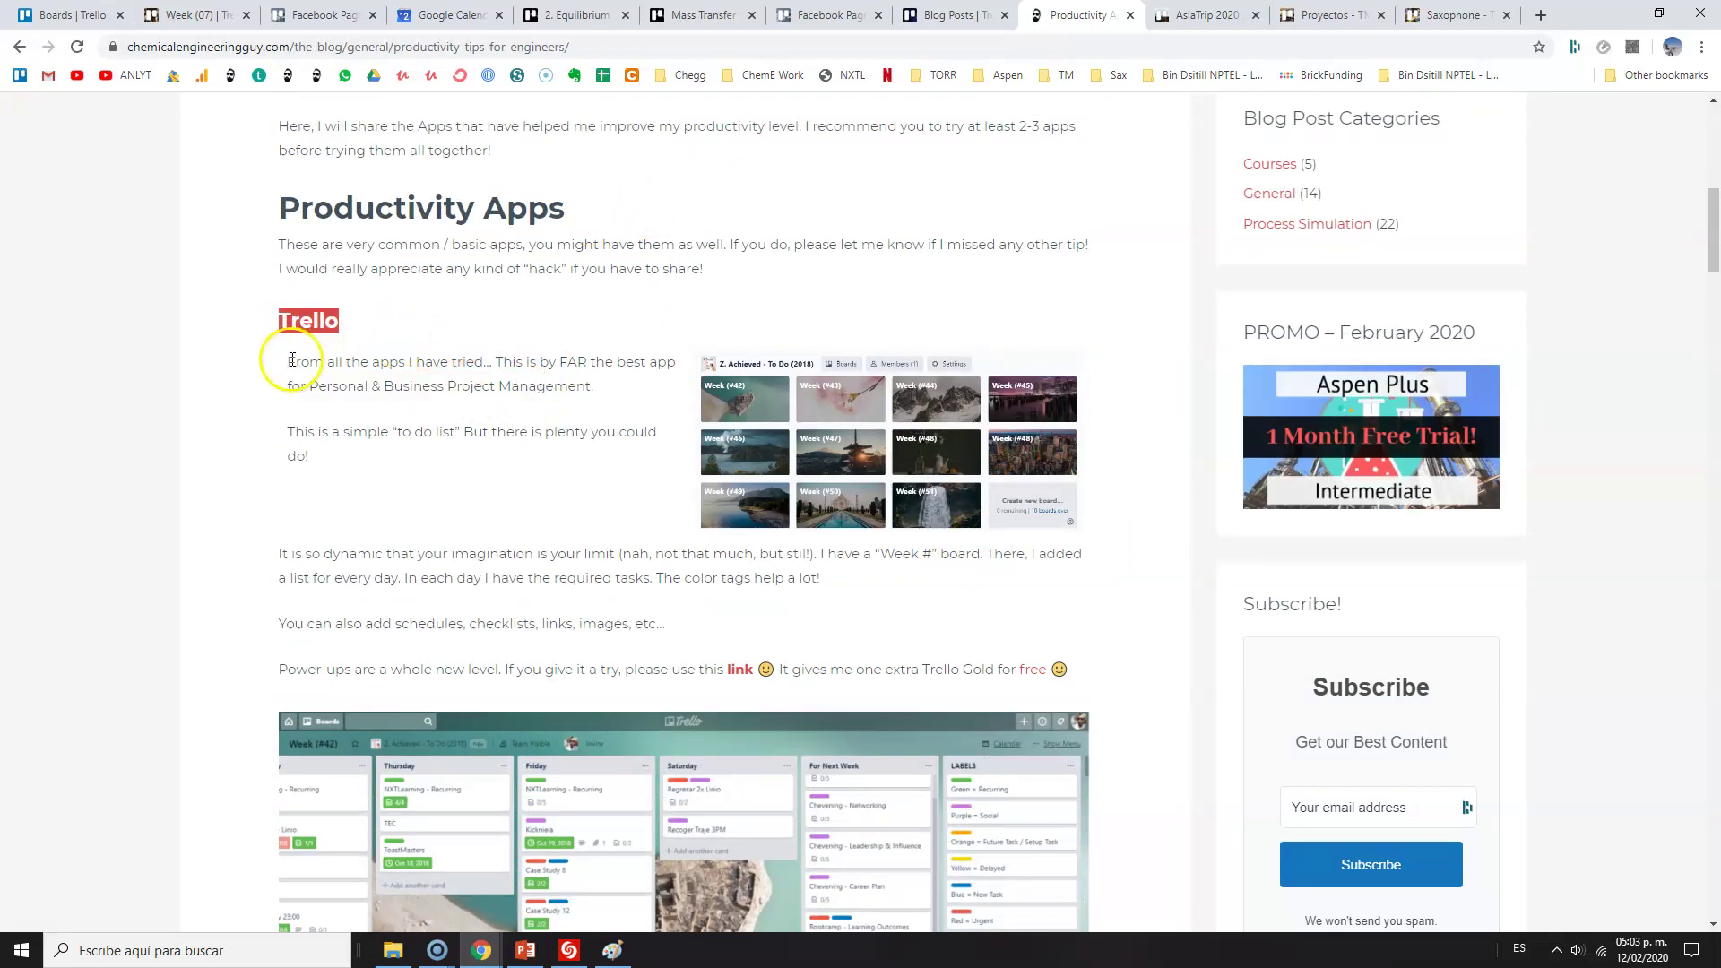
pyautogui.doubleClick(302, 432)
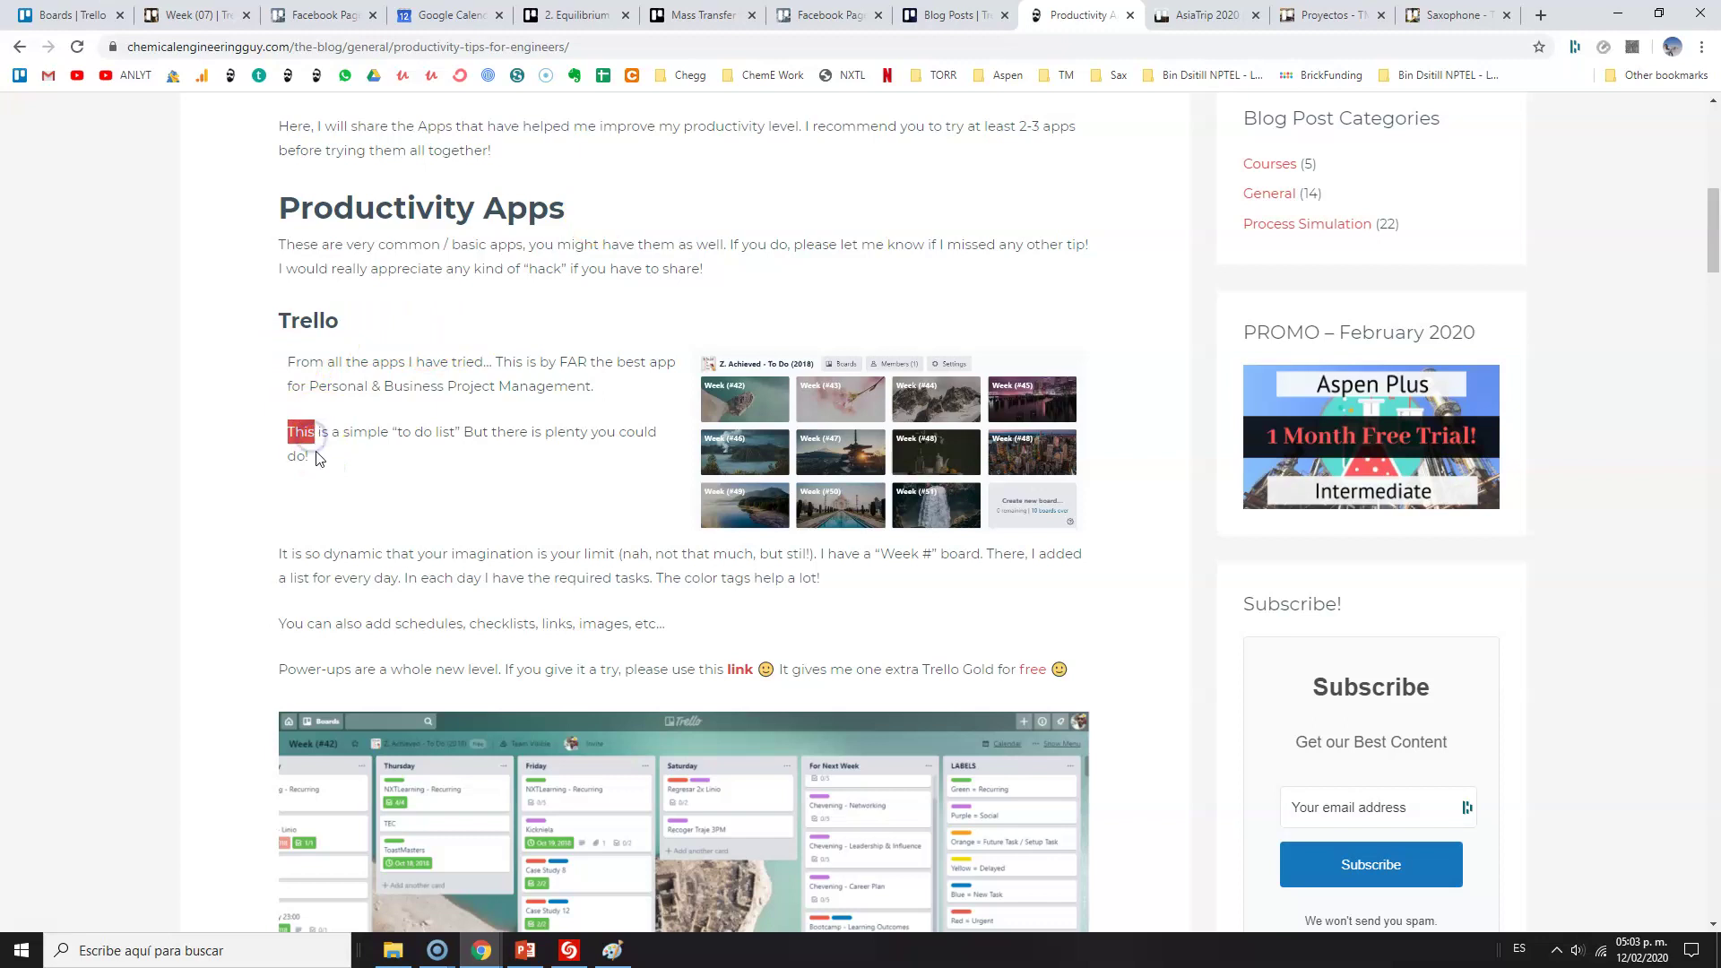
pyautogui.hotkey('ctrl', '2')
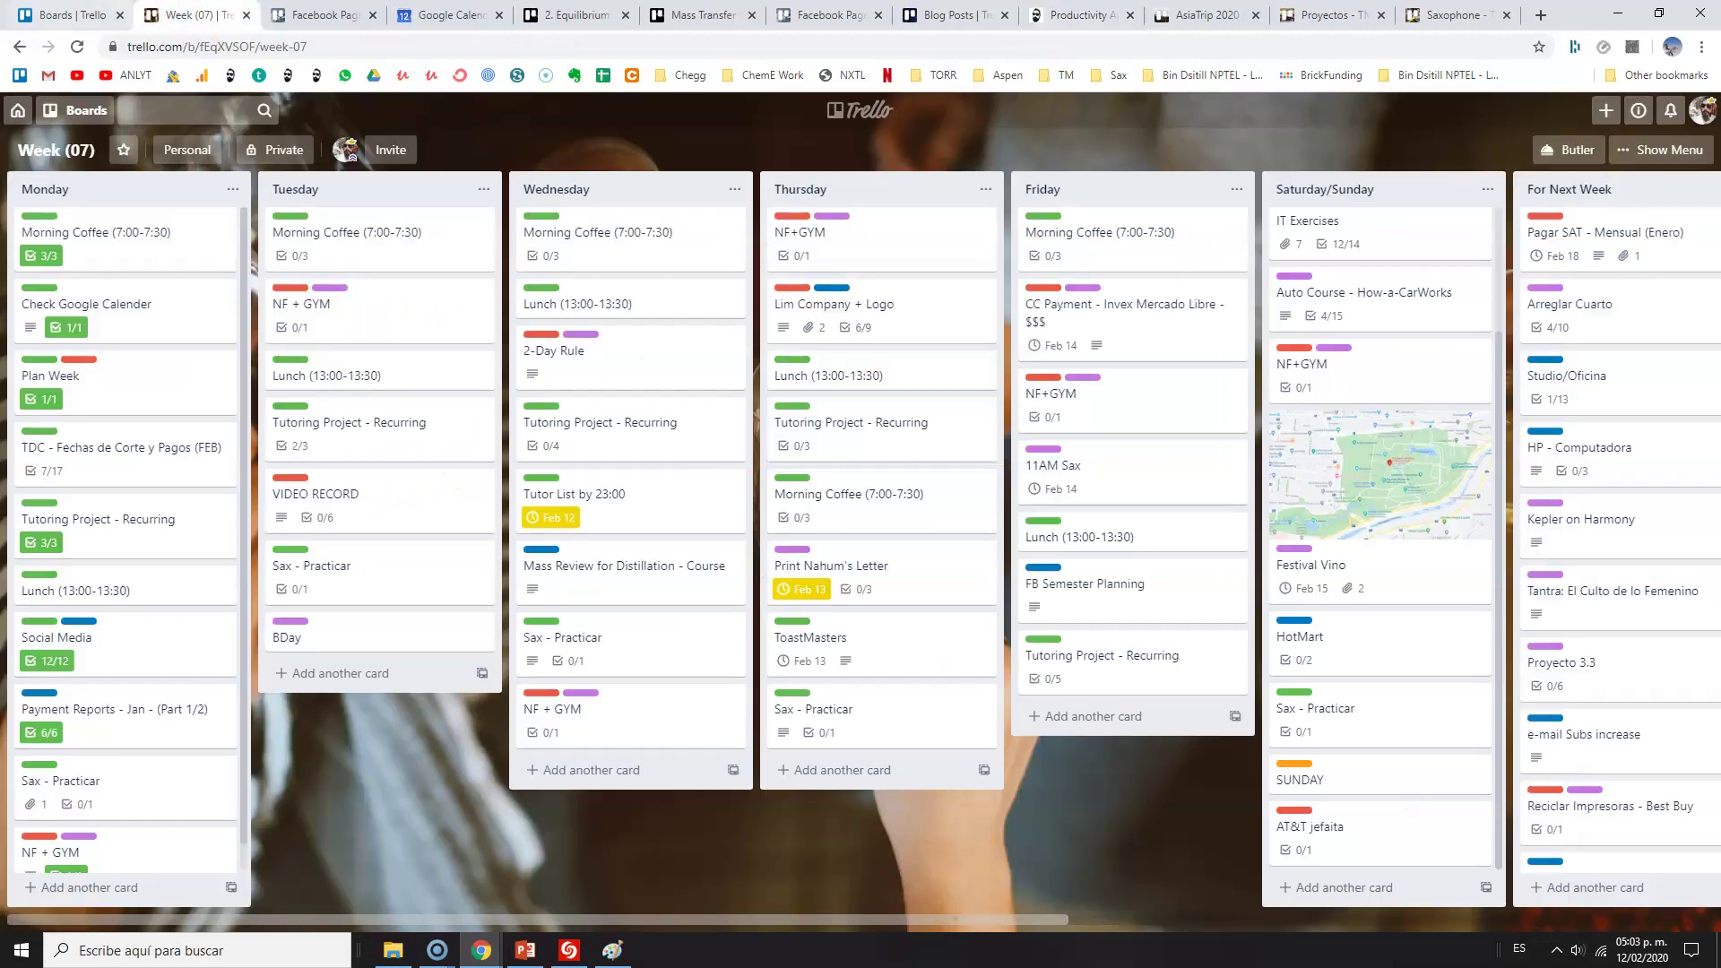